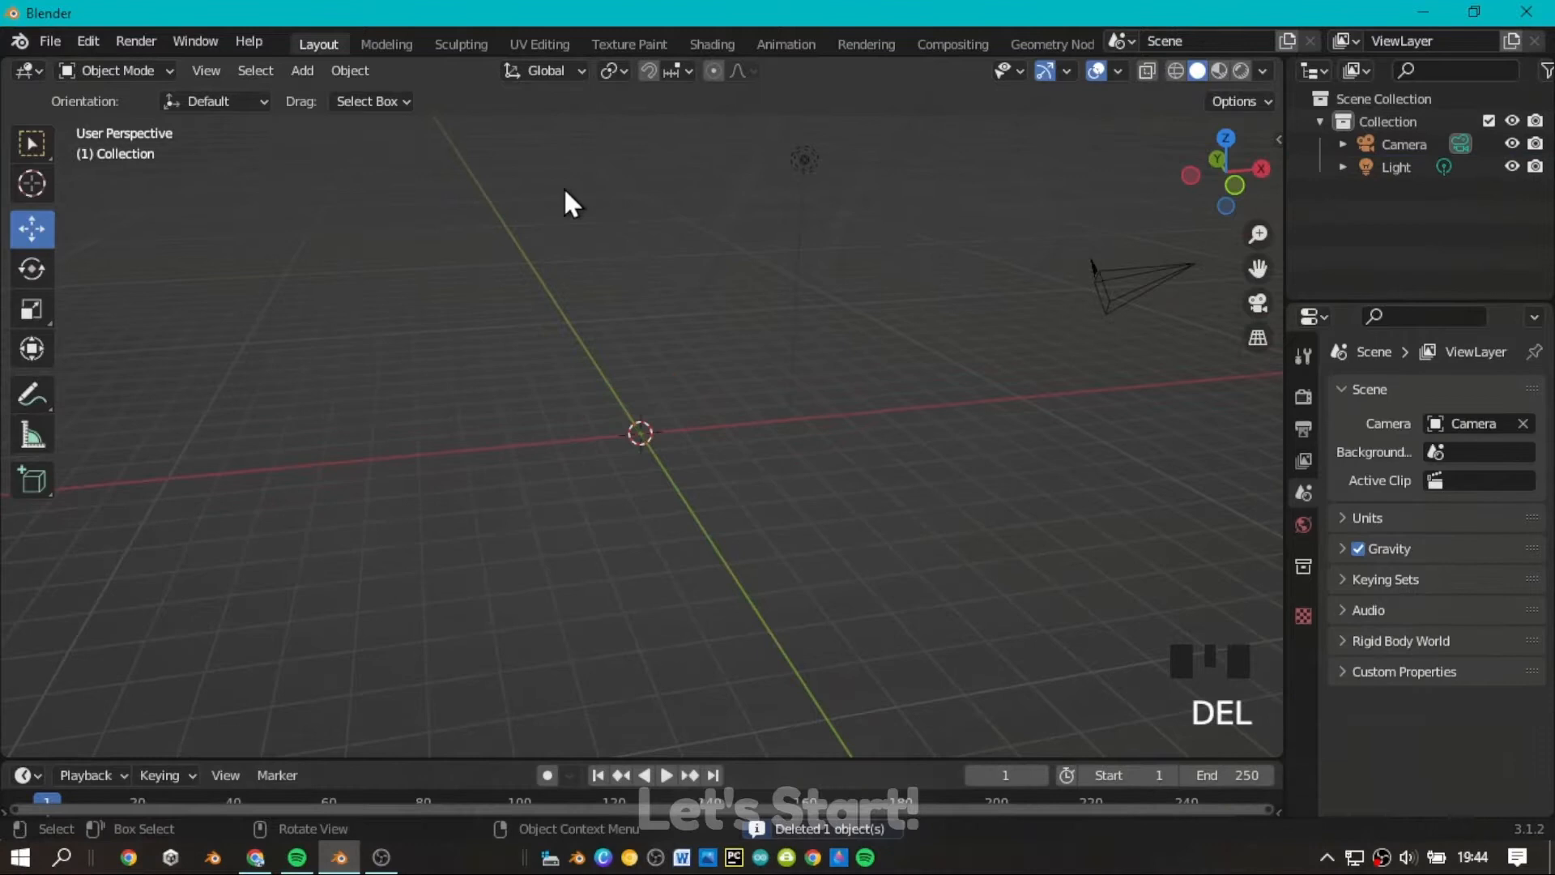
Add a text object to the scene and switch to the top view.
click(303, 73)
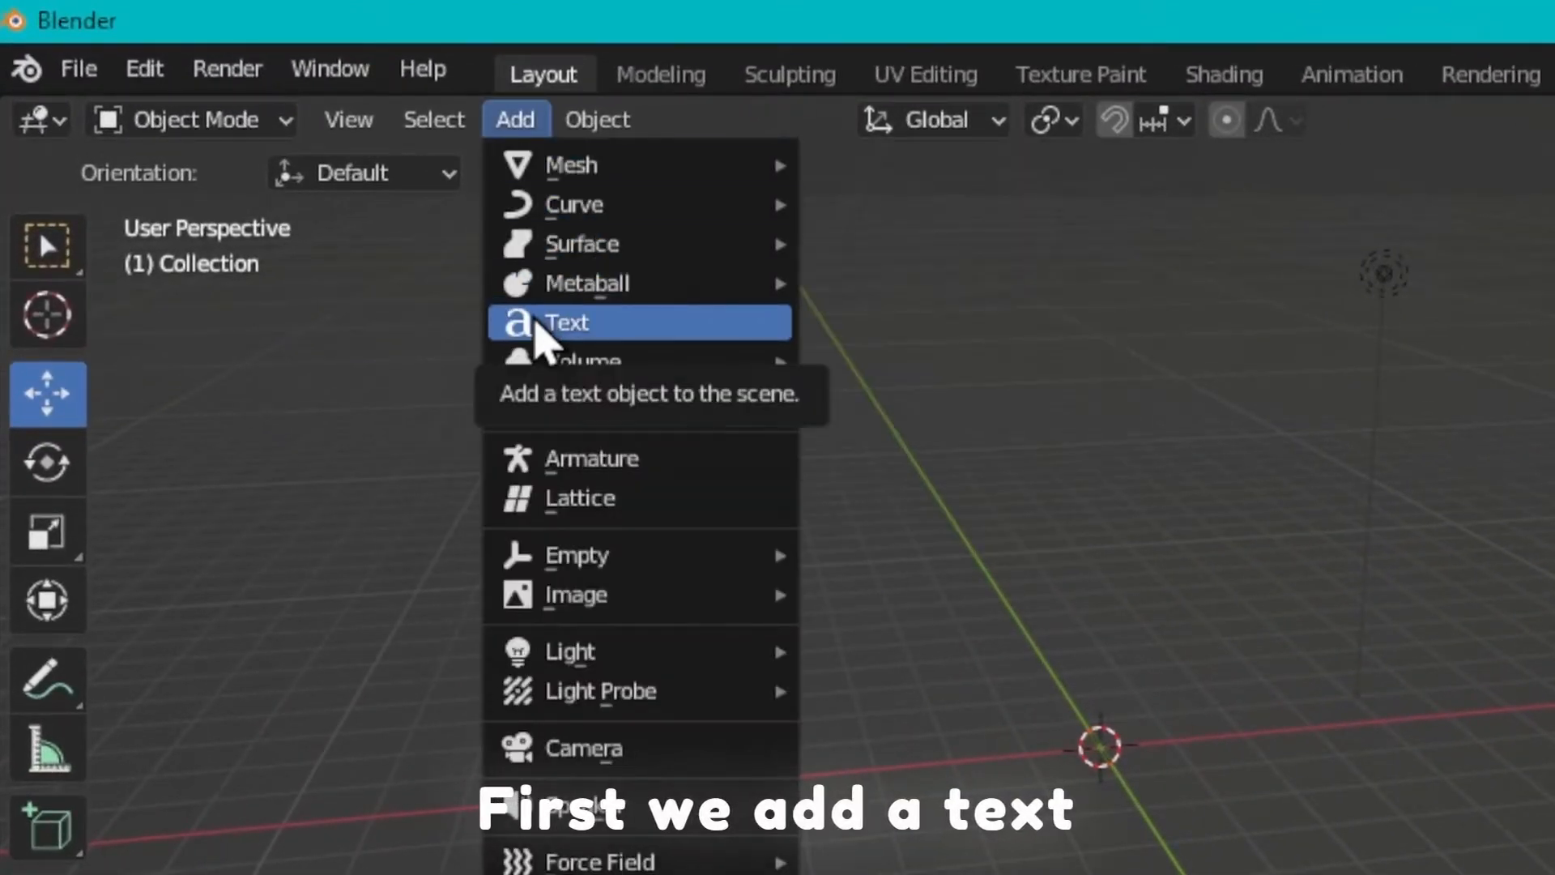
click(614, 325)
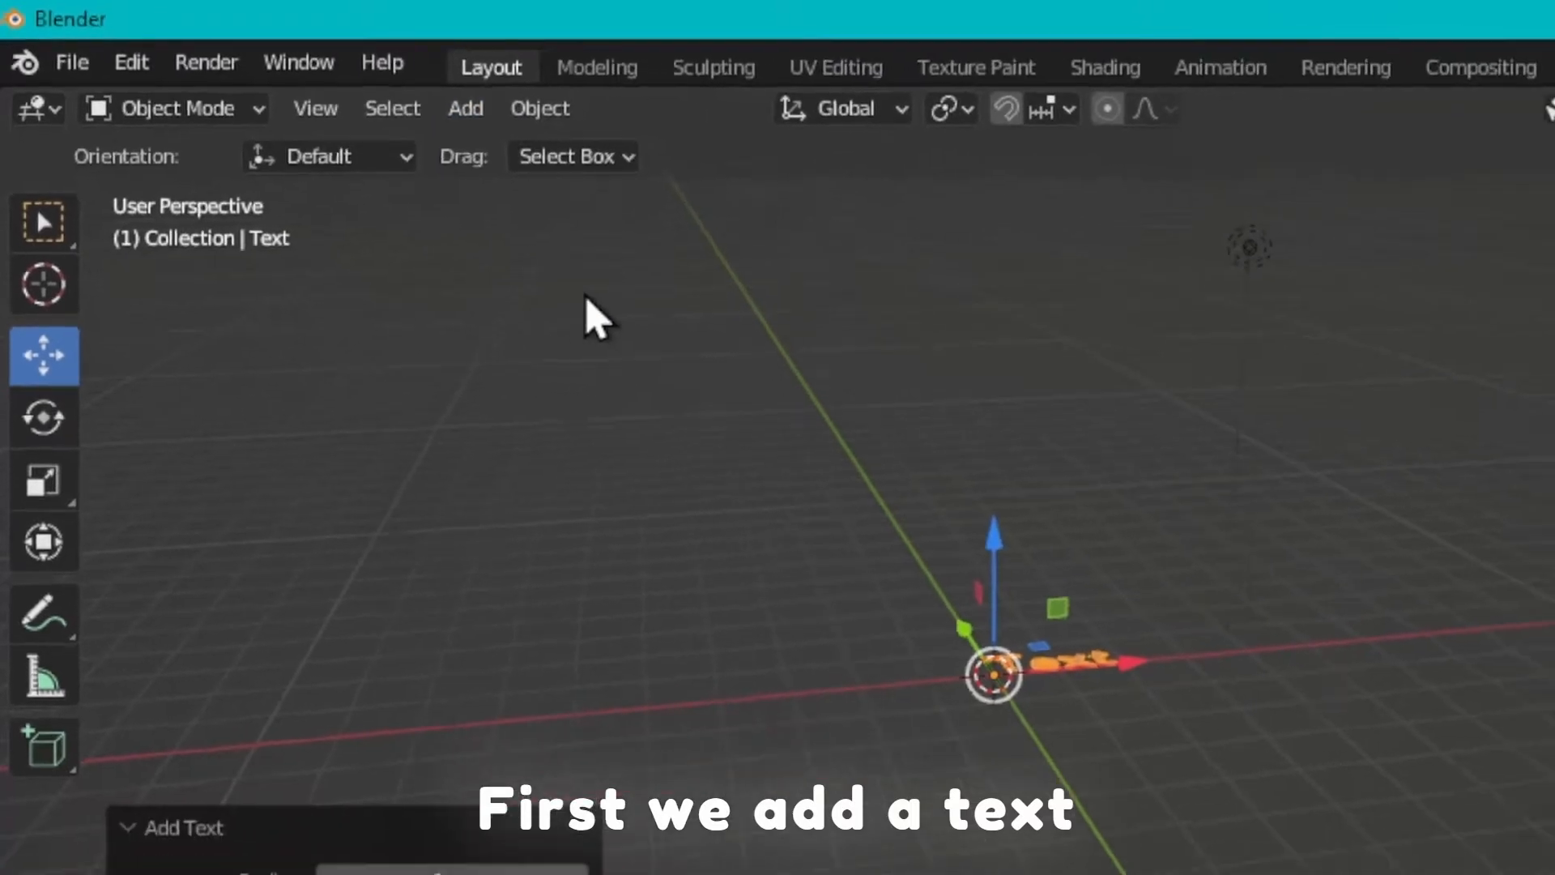
scroll(1160, 226, up, 4)
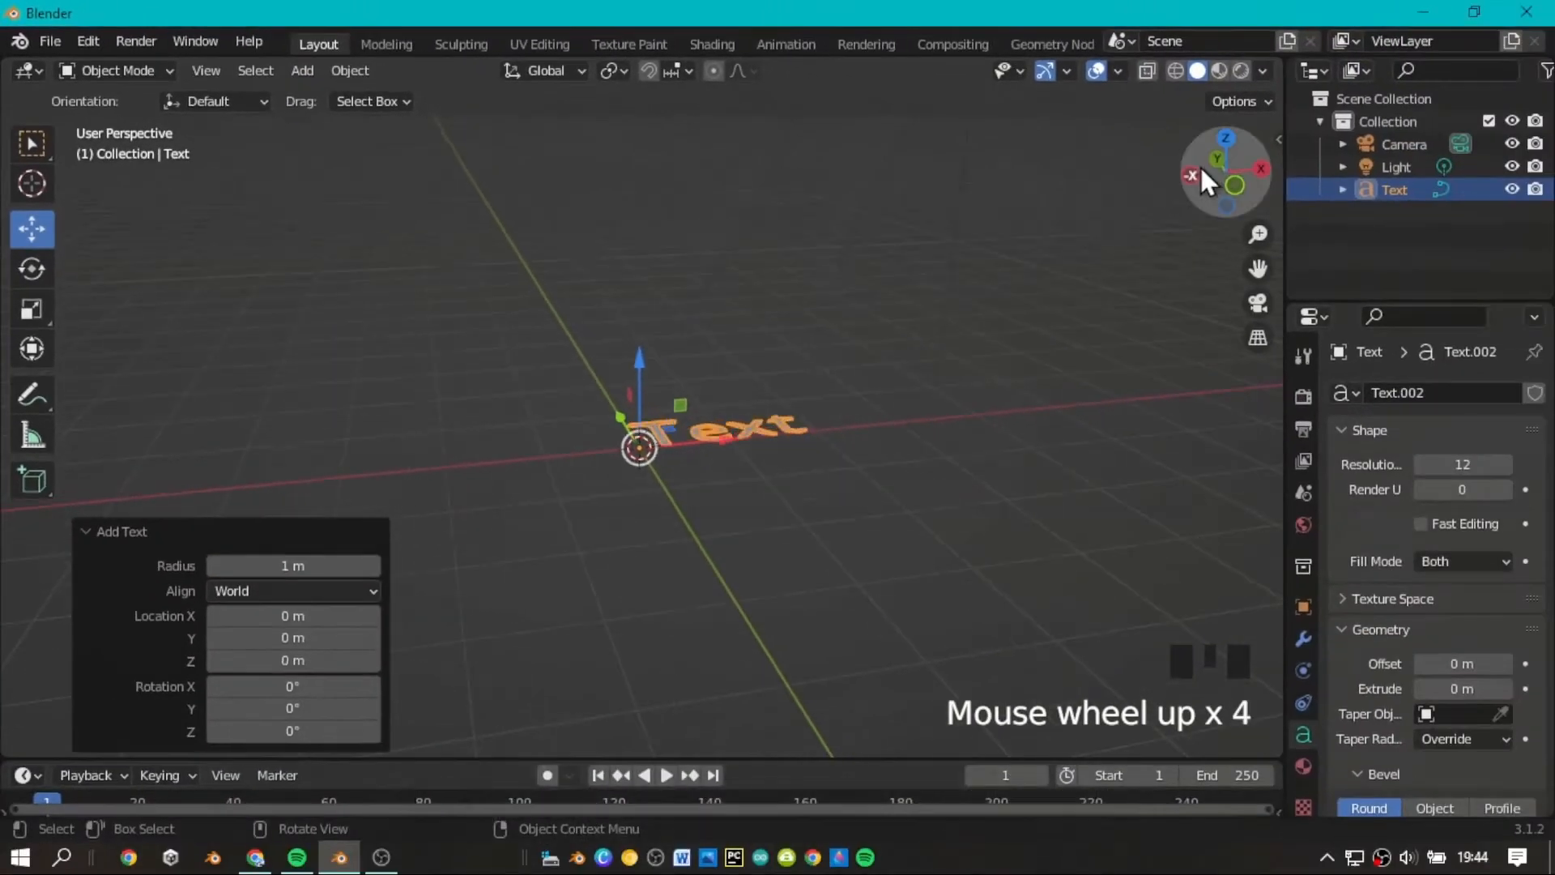
click(1226, 138)
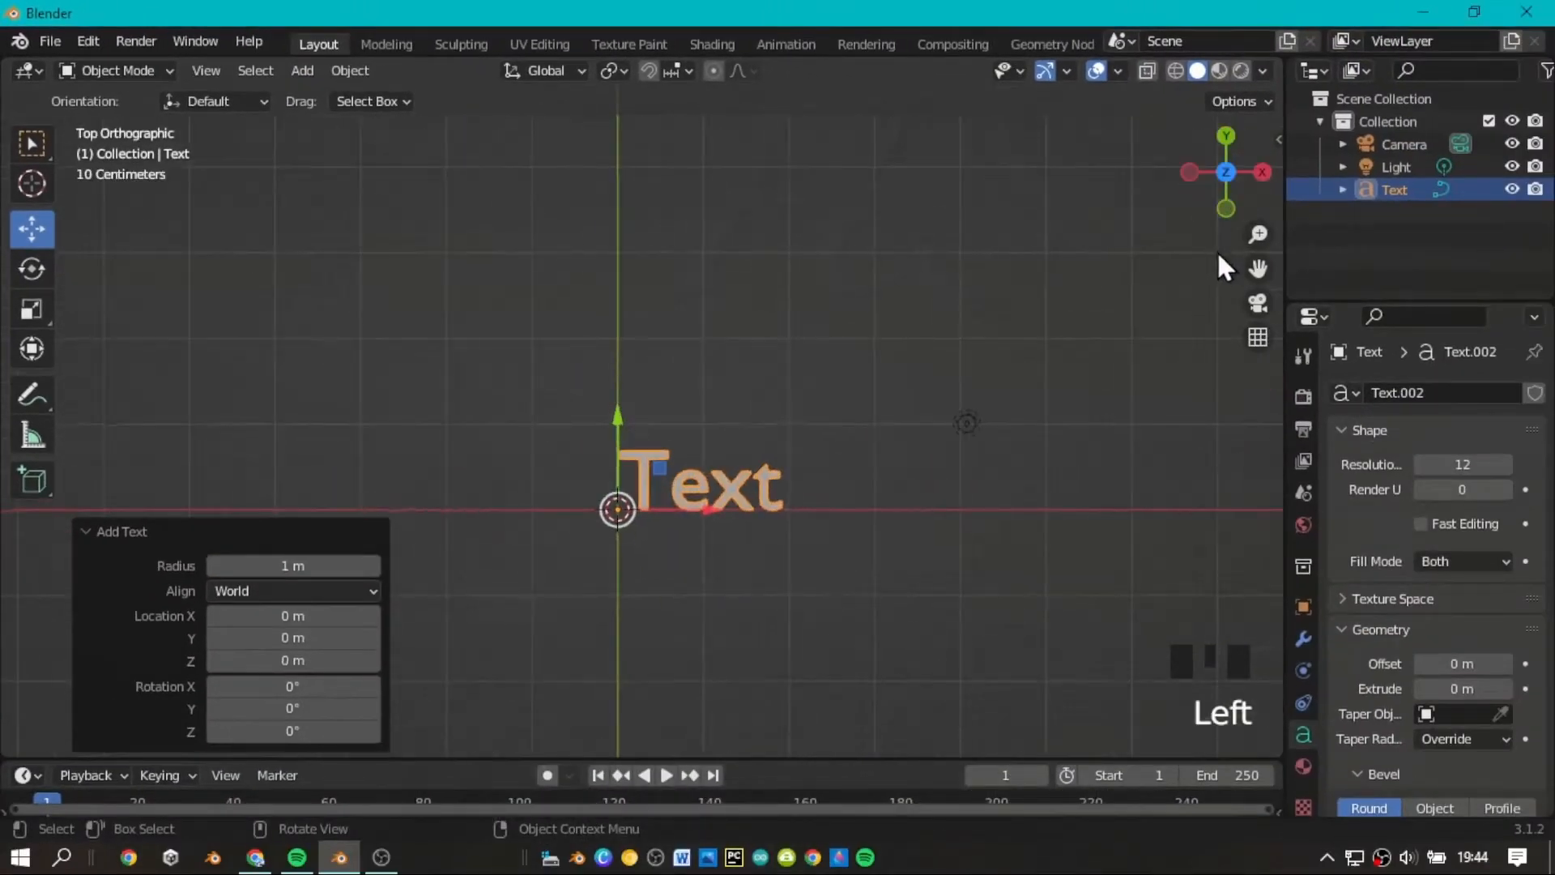
Replace the text object's content with "Creative" and return to Object Mode.
scroll(1251, 261, up, 5)
mouse_move(1258, 268)
mouse_down()
mouse_move(1138, 183)
mouse_move(1142, 115)
mouse_move(1167, 124)
mouse_move(1245, 258)
mouse_up()
scroll(1247, 266, up, 2)
scroll(1214, 298, down, 1)
scroll(818, 444, down, 1)
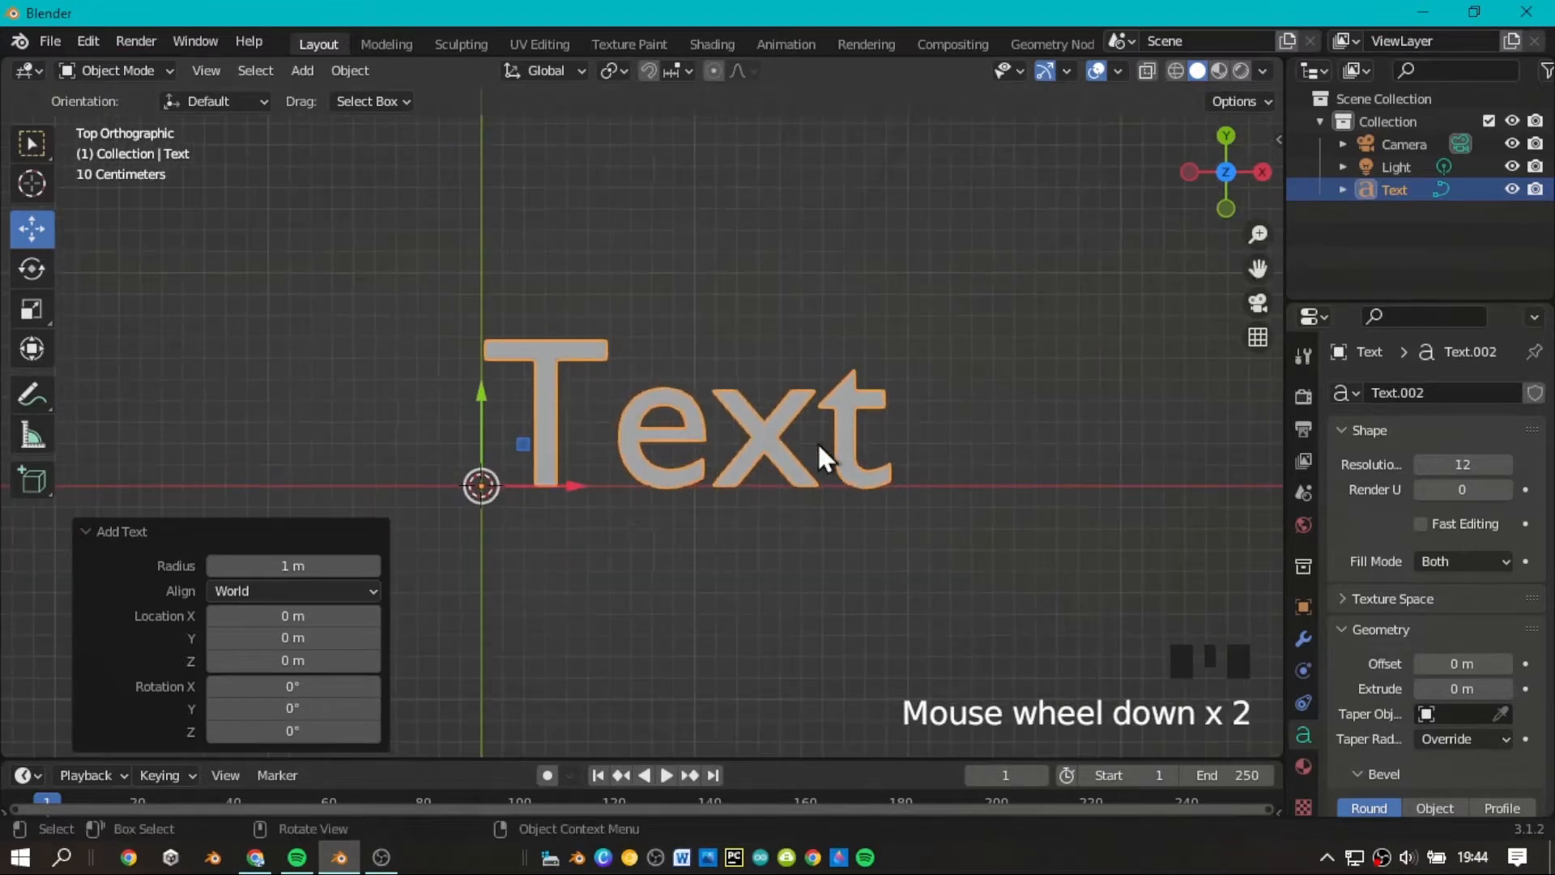
key(Tab)
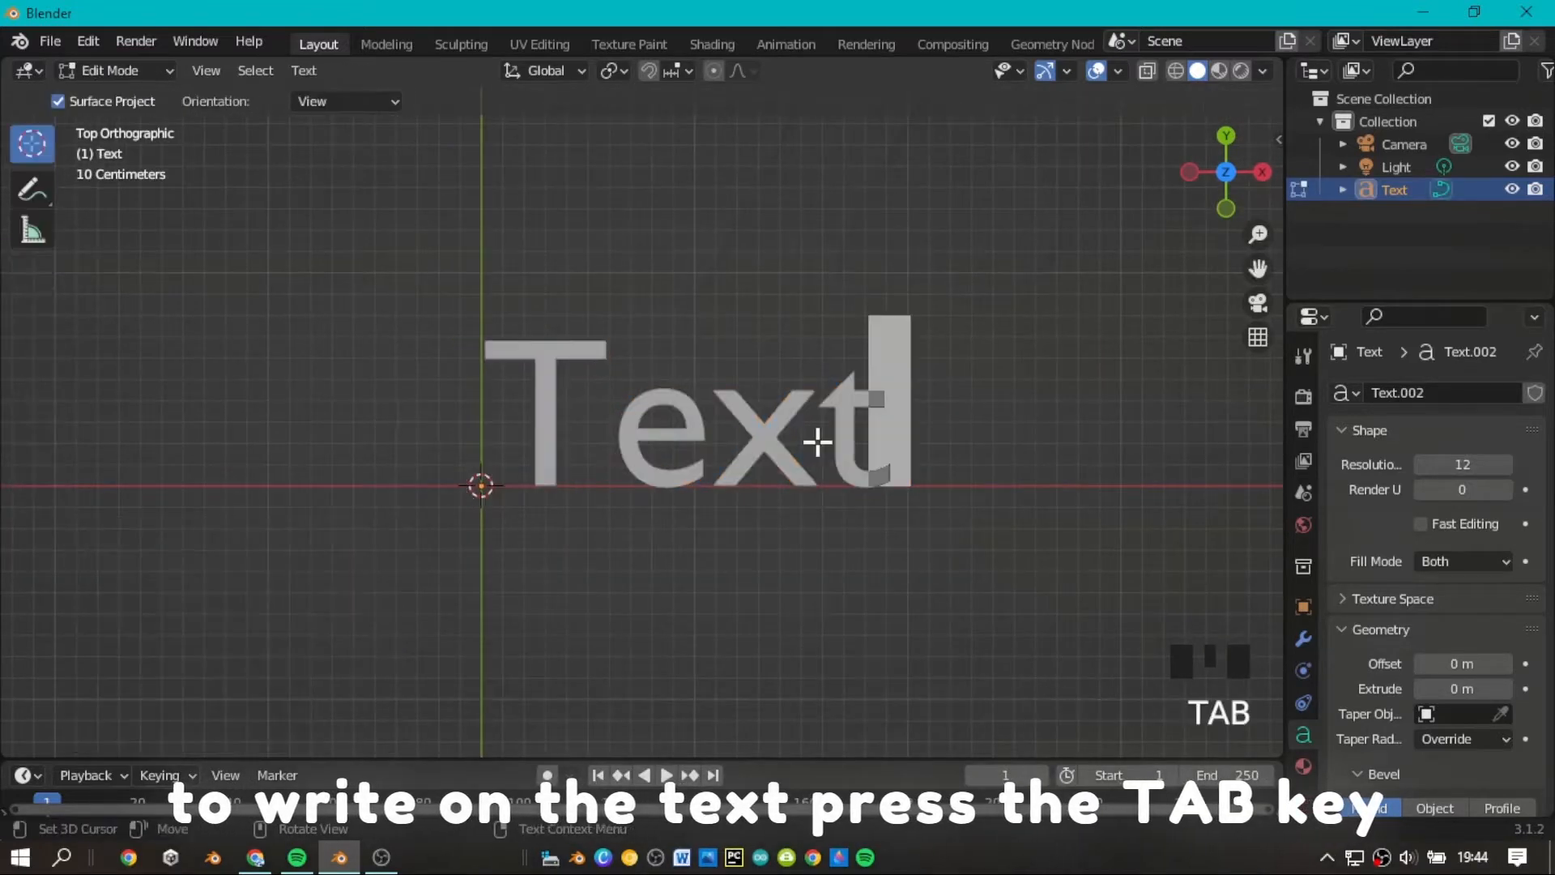
key(BackSpace)
key(BackSpace)
key(BackSpace)
key(BackSpace)
key(BackSpace)
key(BackSpace)
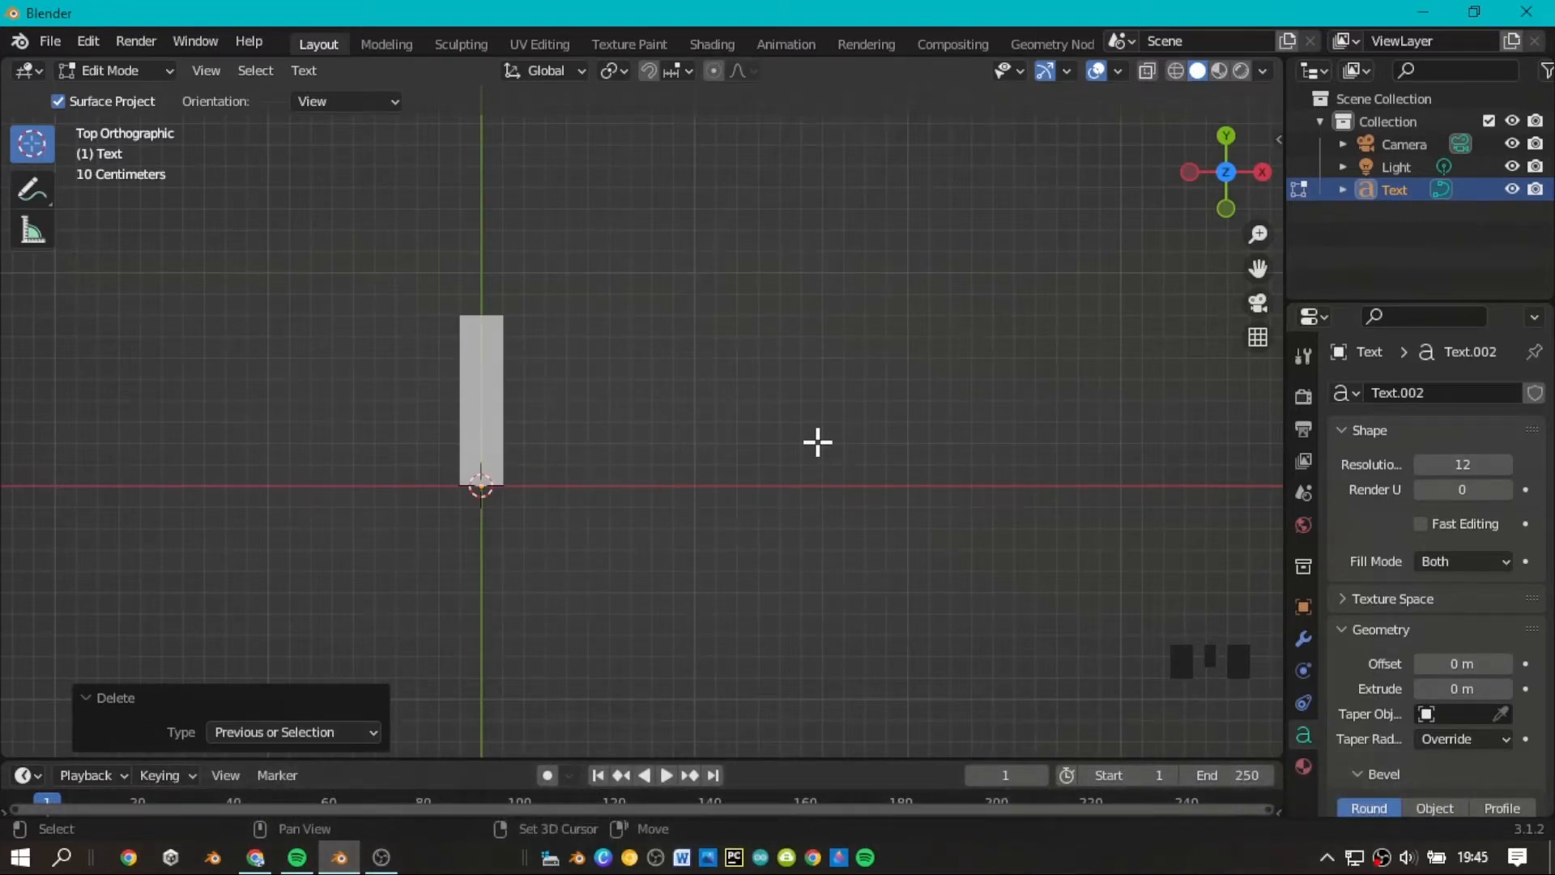
text(Creative)
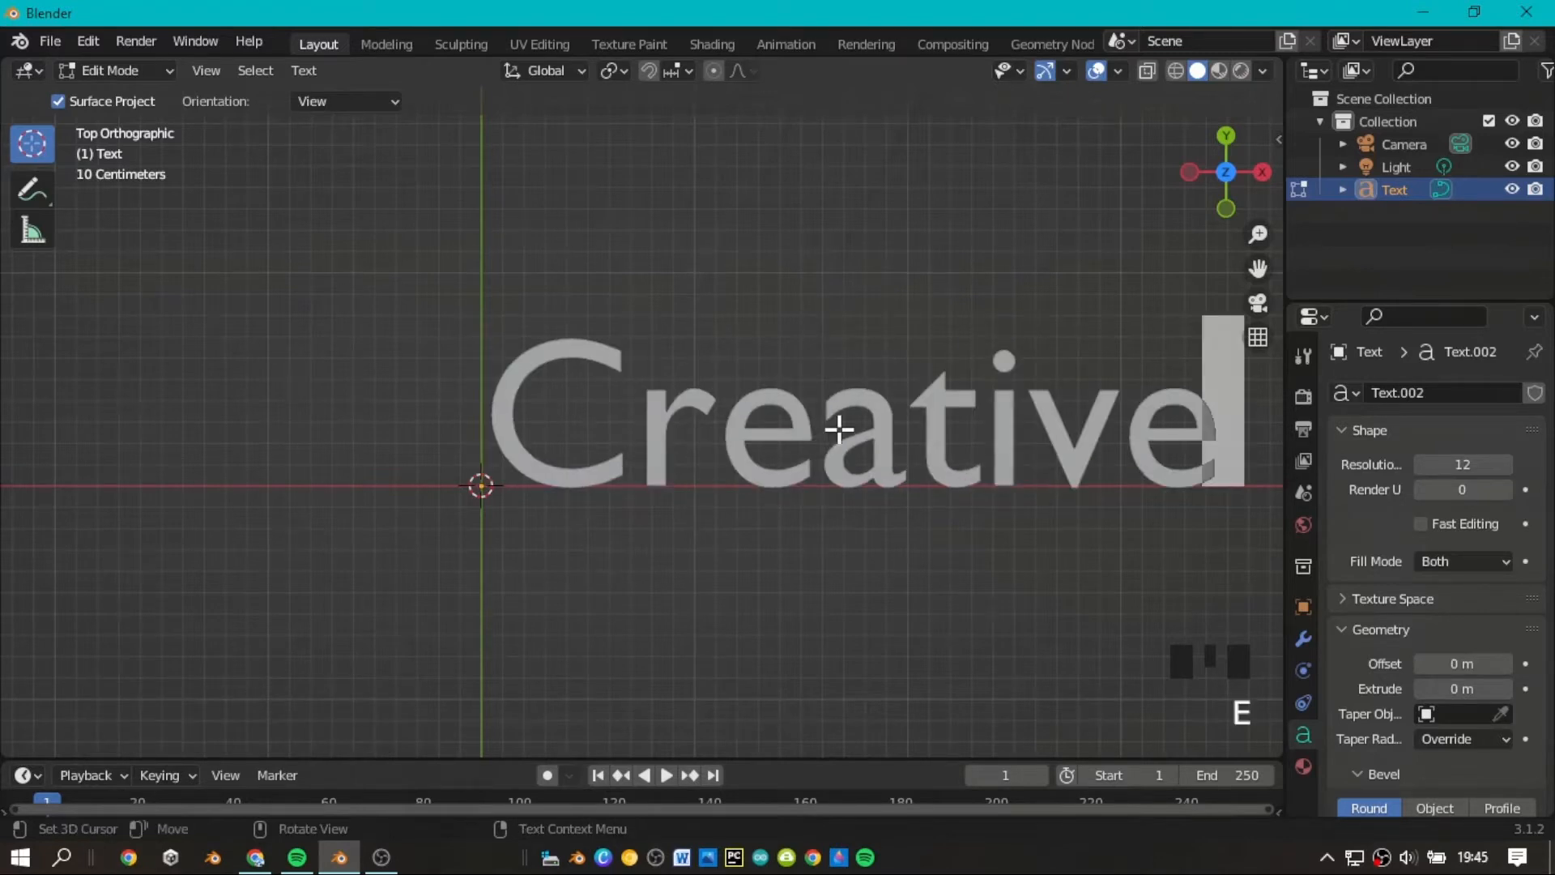
scroll(839, 429, down, 2)
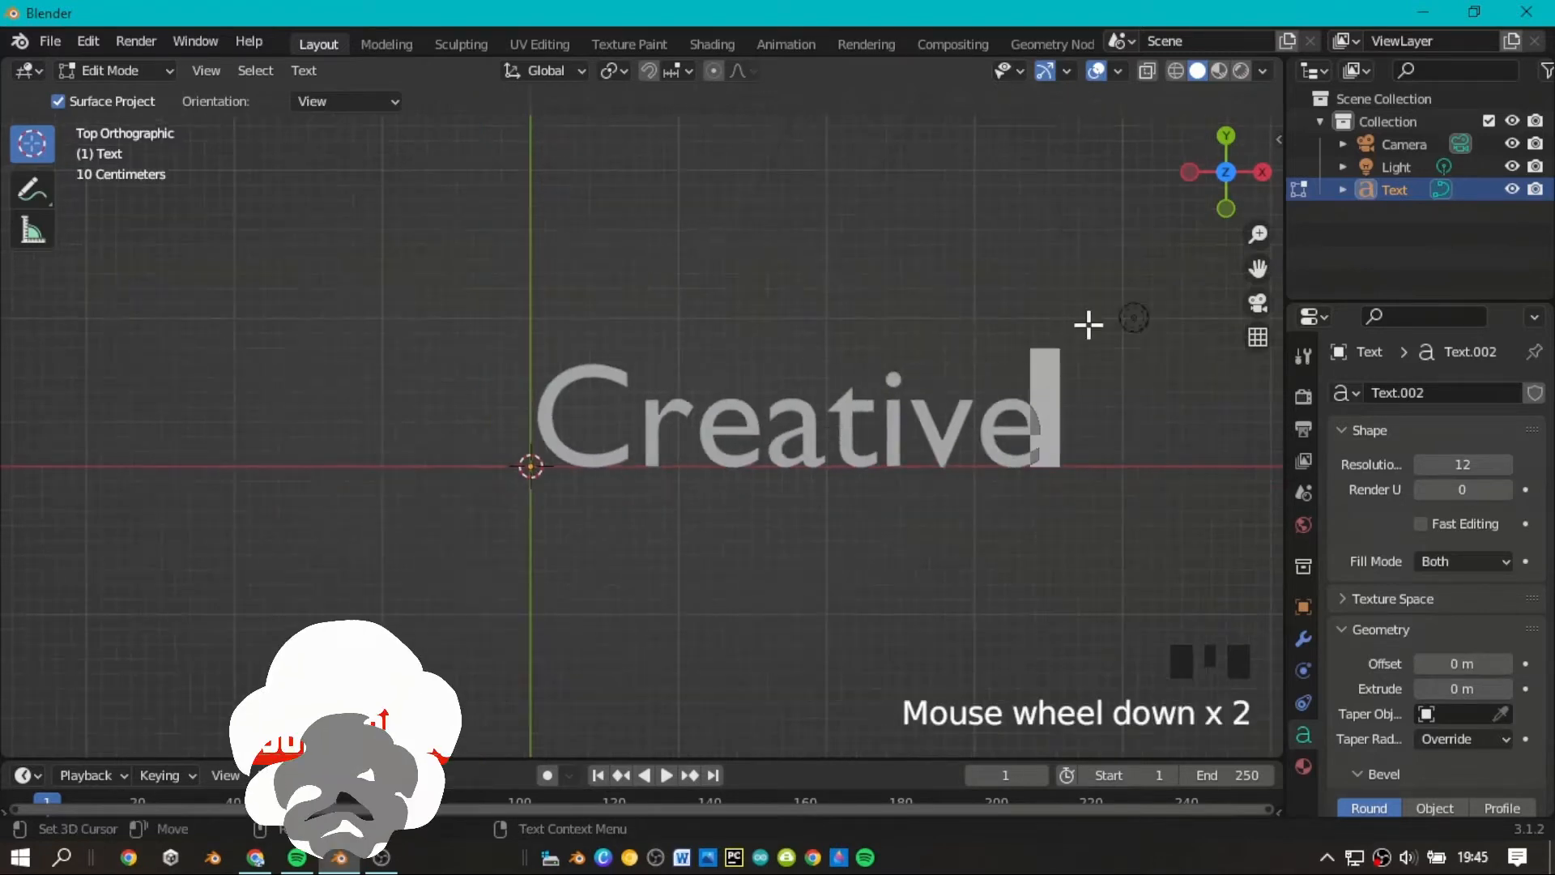
click(1442, 188)
drag(1224, 190, 1215, 190)
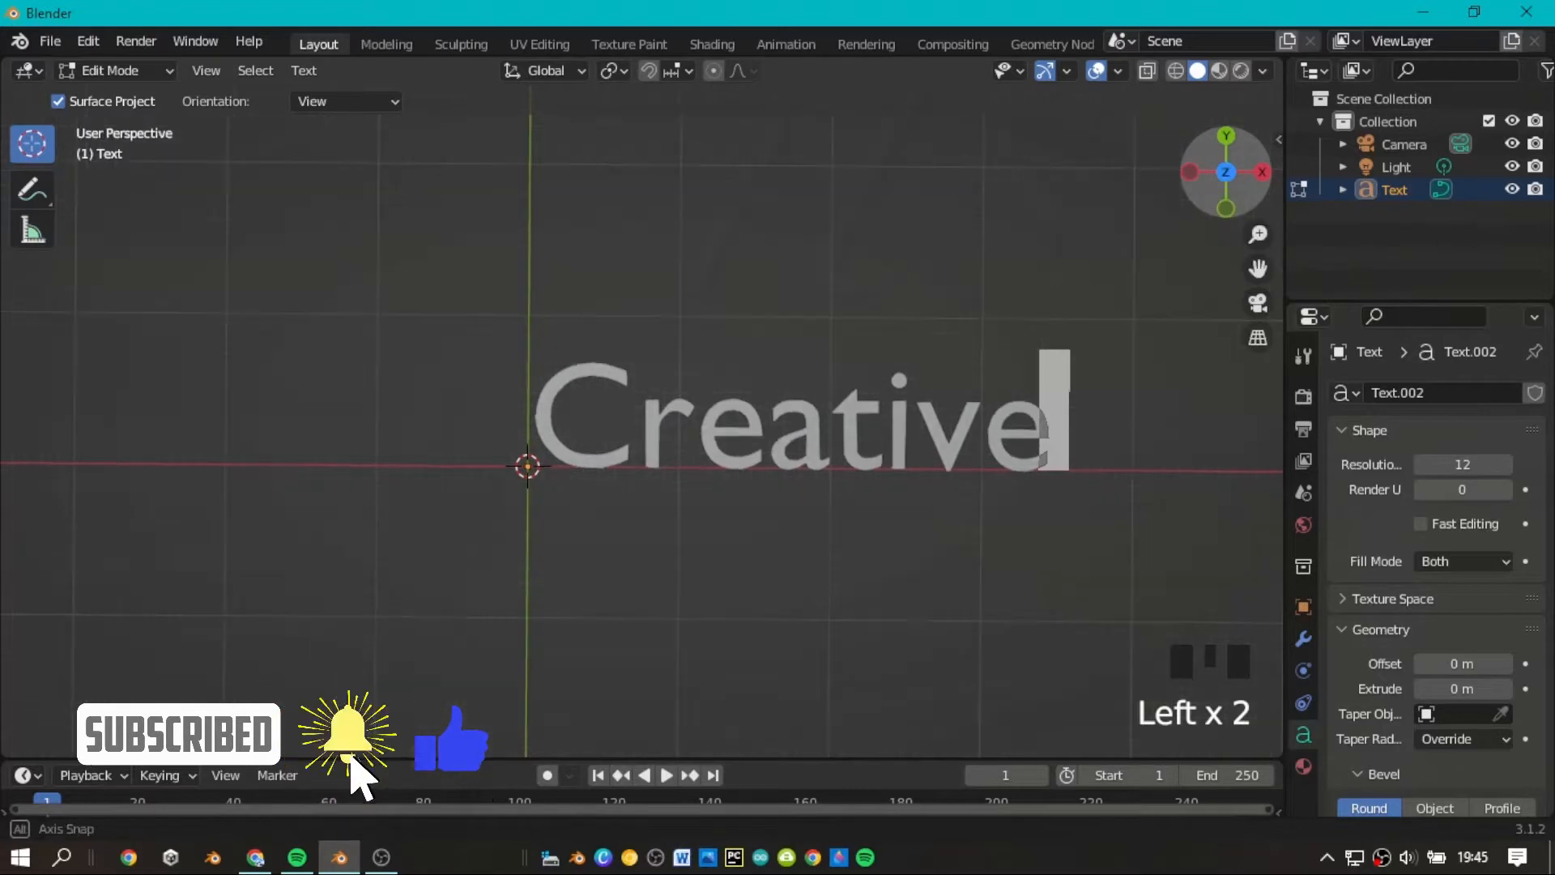
click(1300, 190)
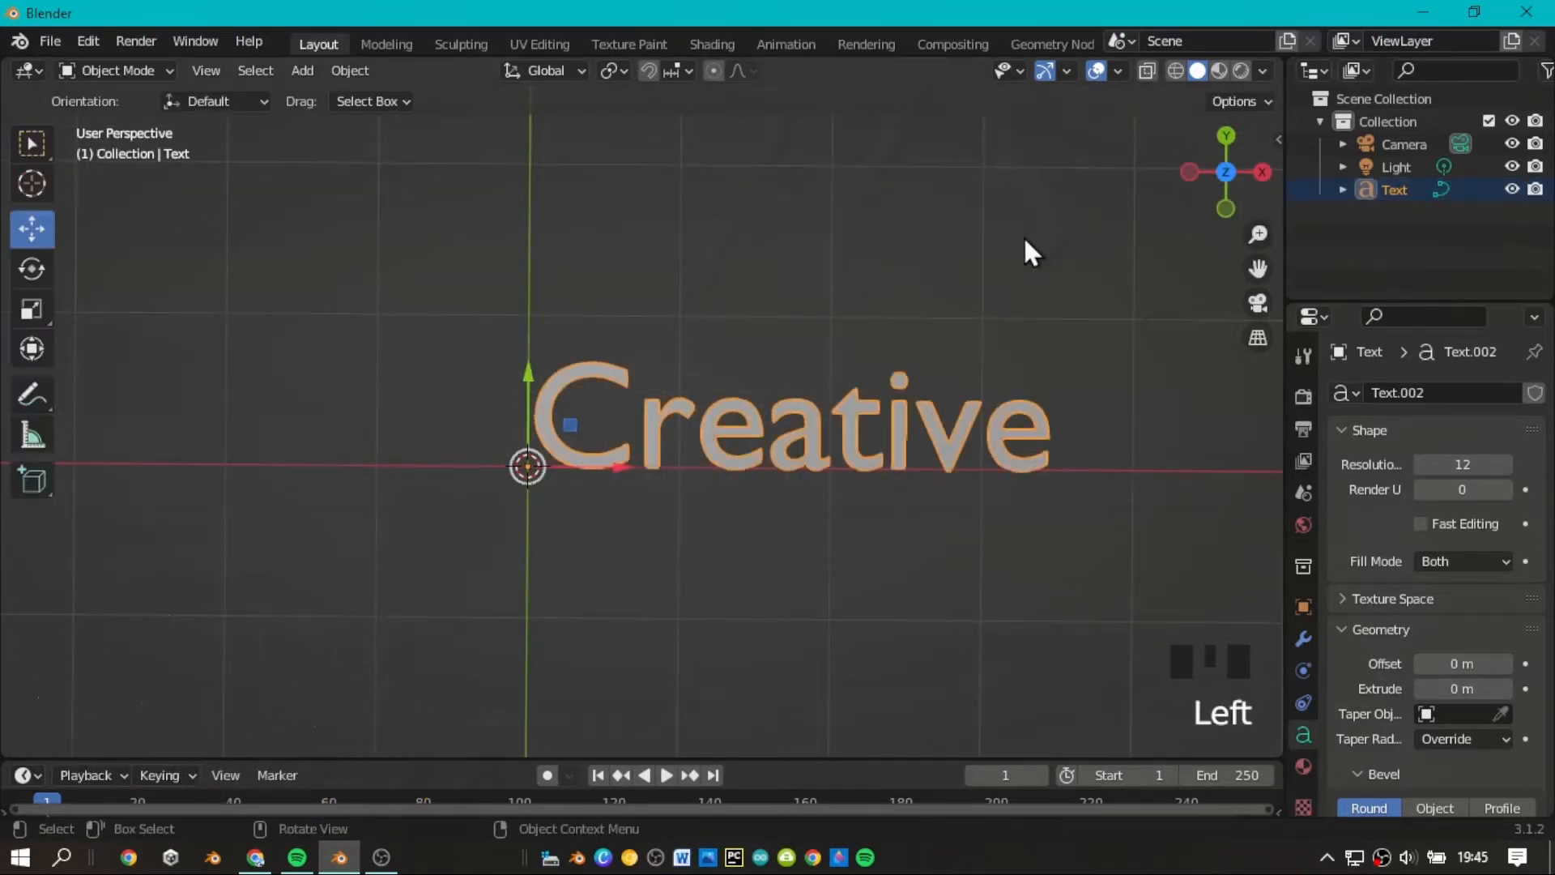
Examine the flat "Creative" text from an angled perspective.
scroll(1023, 235, down, 3)
drag(1231, 174, 1232, 308)
scroll(1232, 191, up, 2)
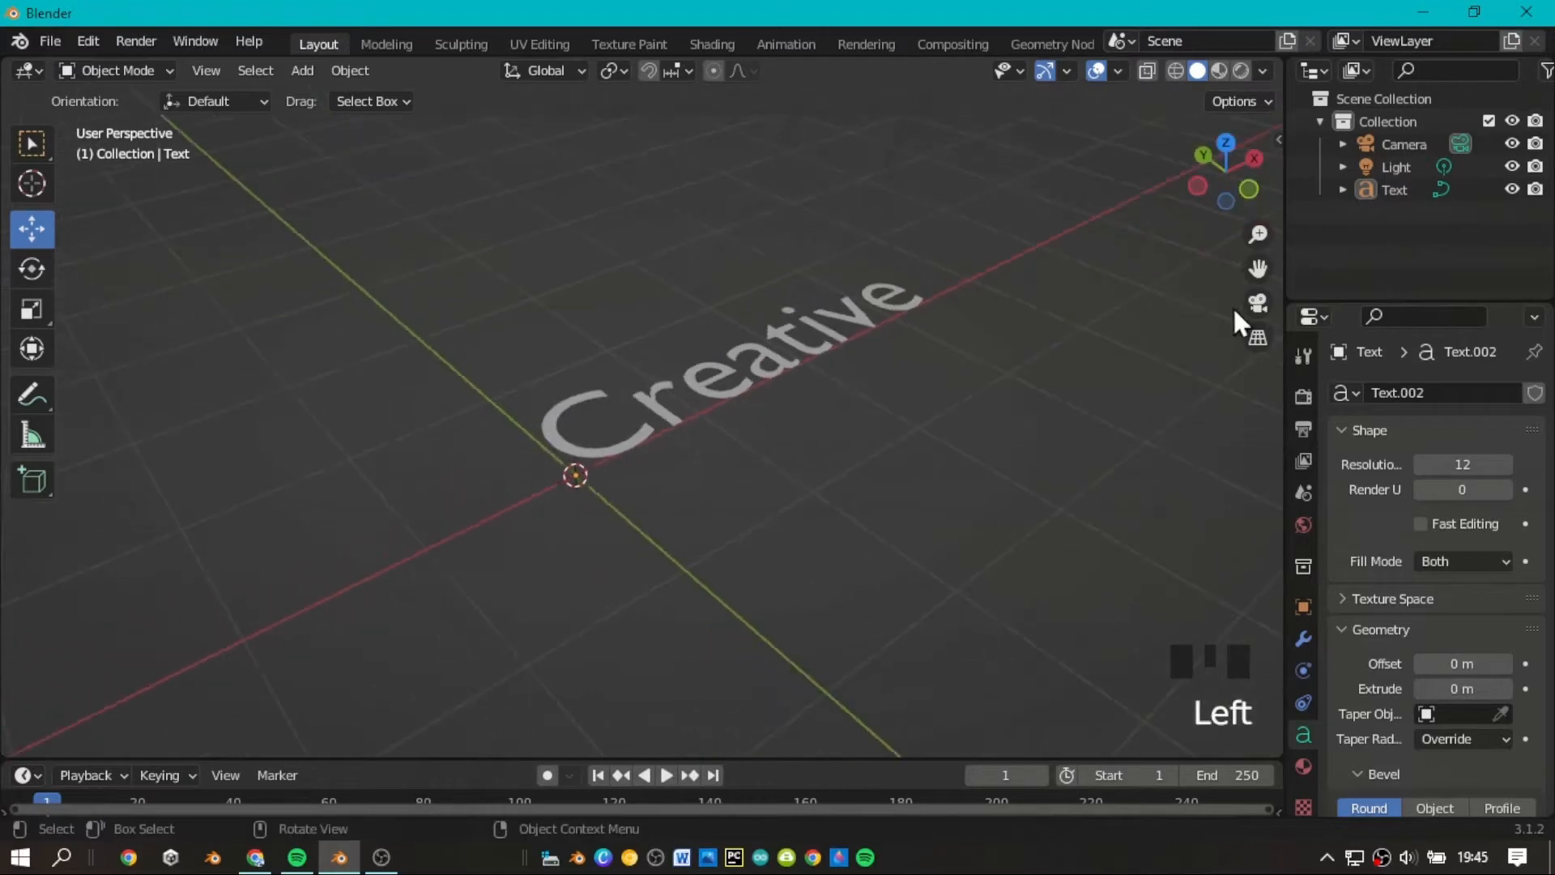
scroll(1255, 247, down, 2)
drag(1255, 247, 1223, 212)
scroll(1253, 250, up, 1)
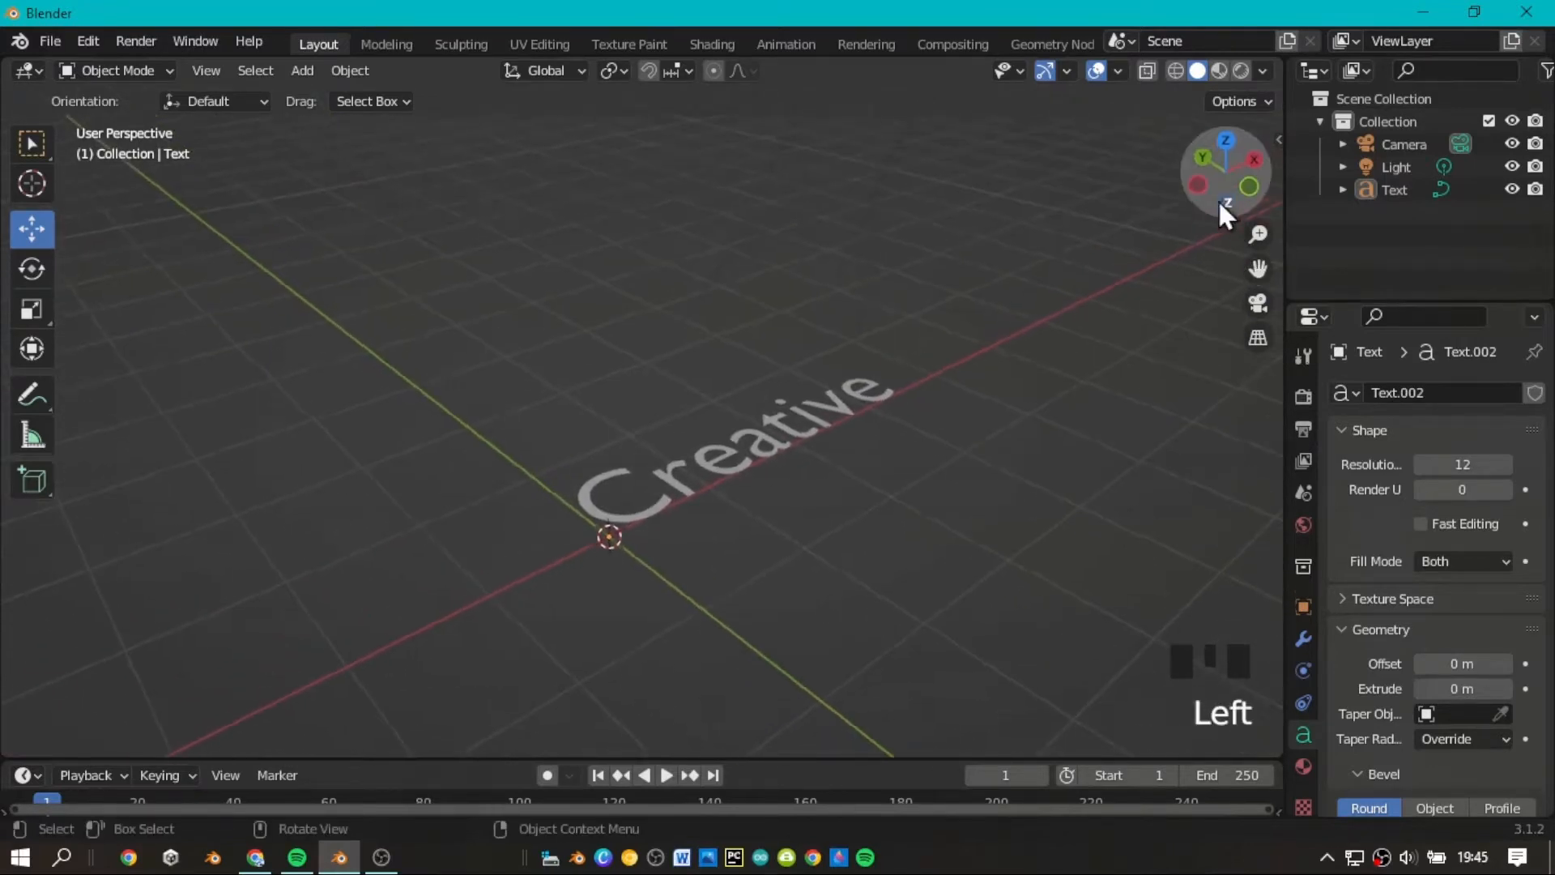
Select the "Creative" text and extrude its geometry by 0.07 m.
click(781, 426)
scroll(1085, 523, up, 3)
scroll(1263, 300, down, 1)
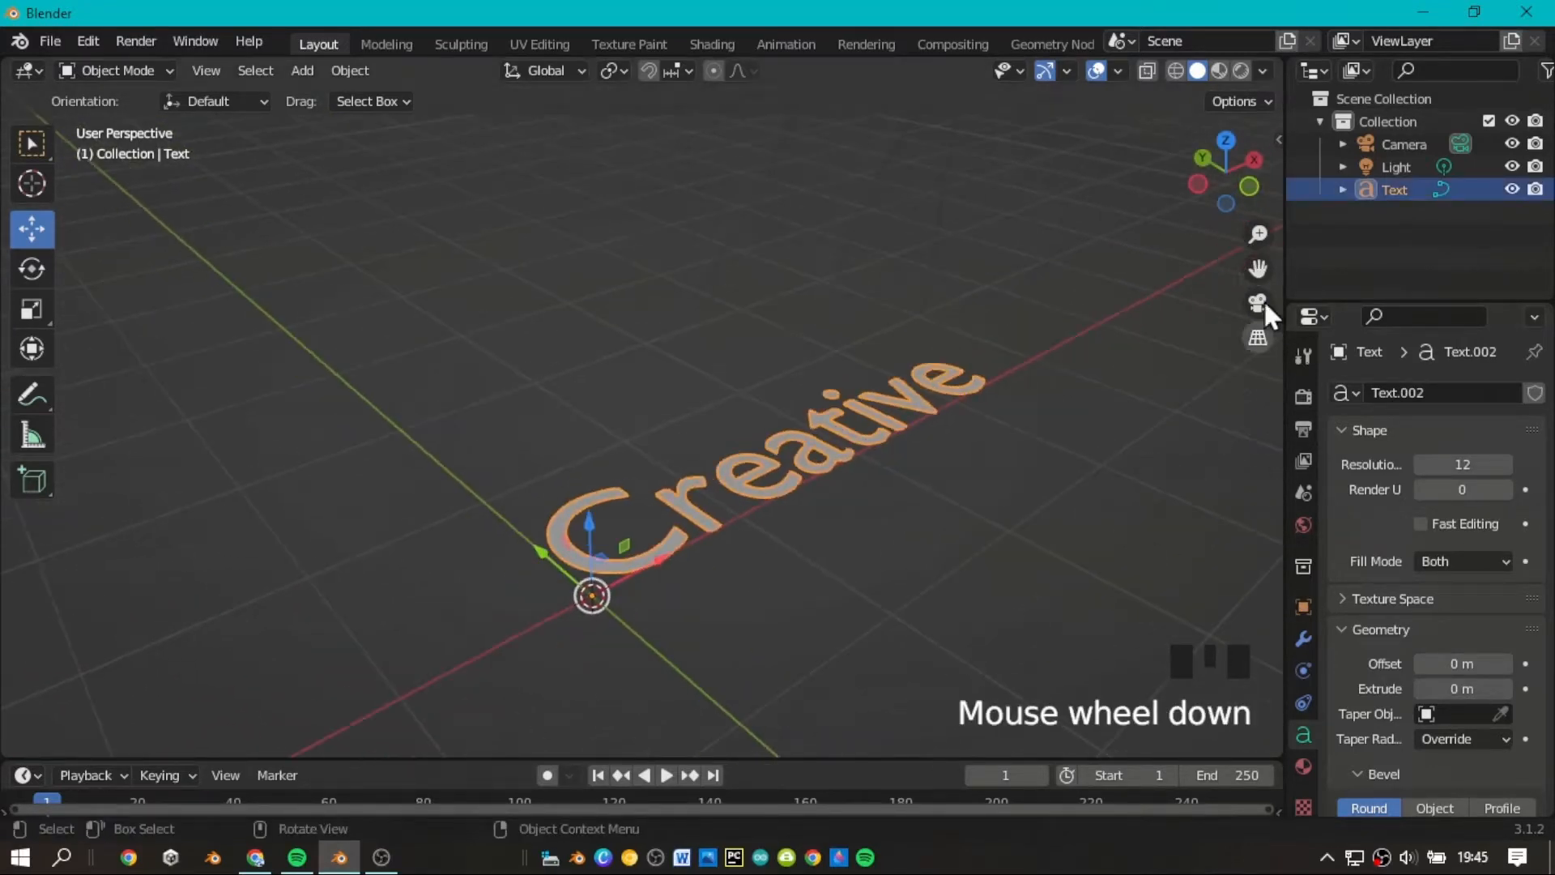
drag(1257, 268, 1173, 221)
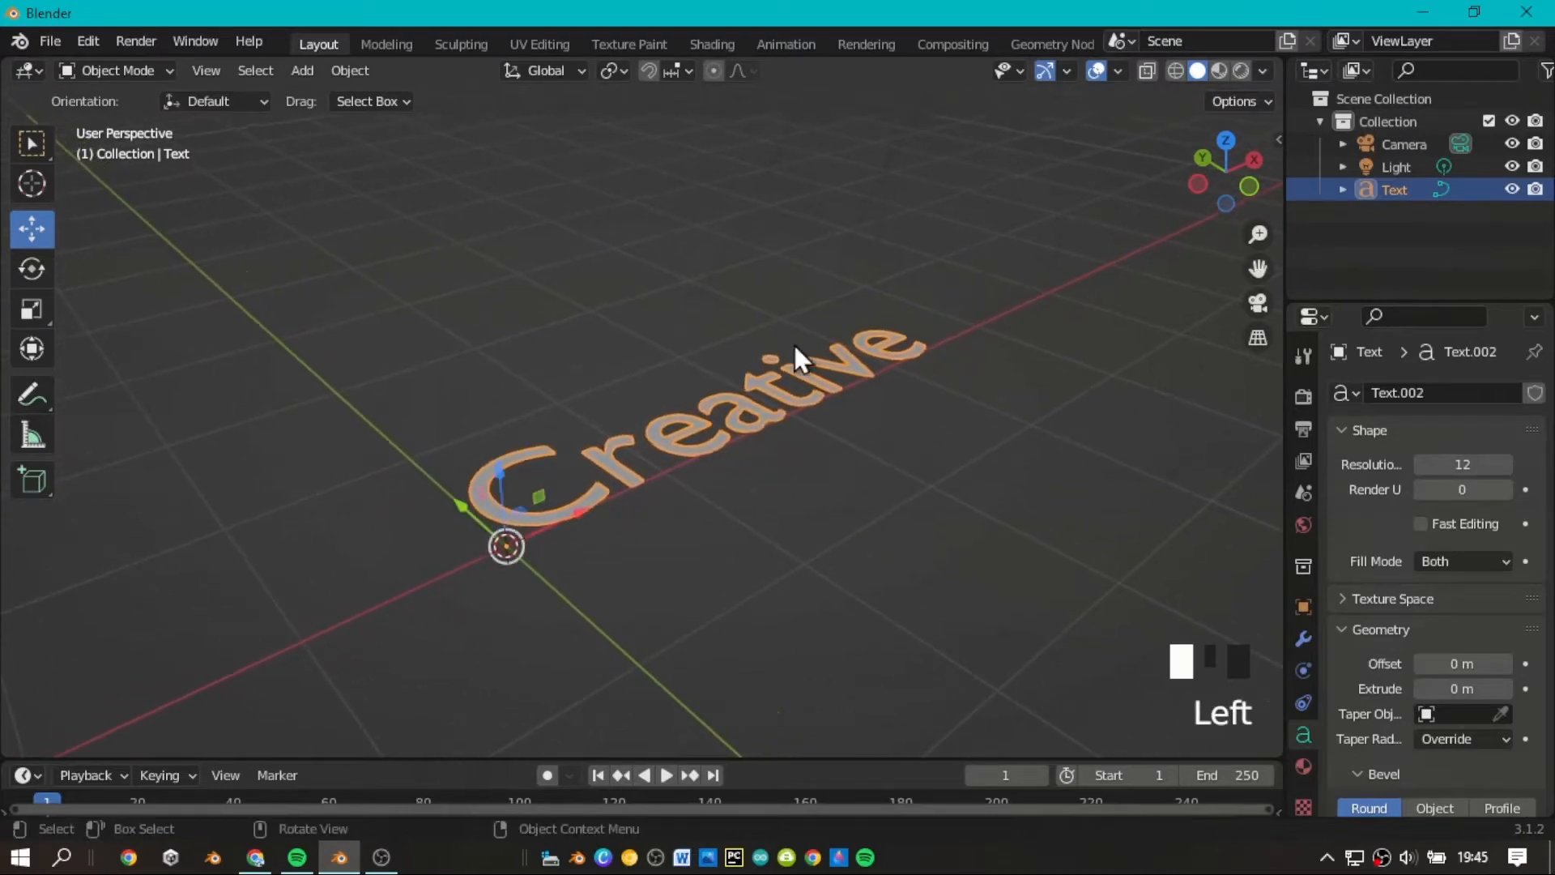
scroll(1351, 572, down, 2)
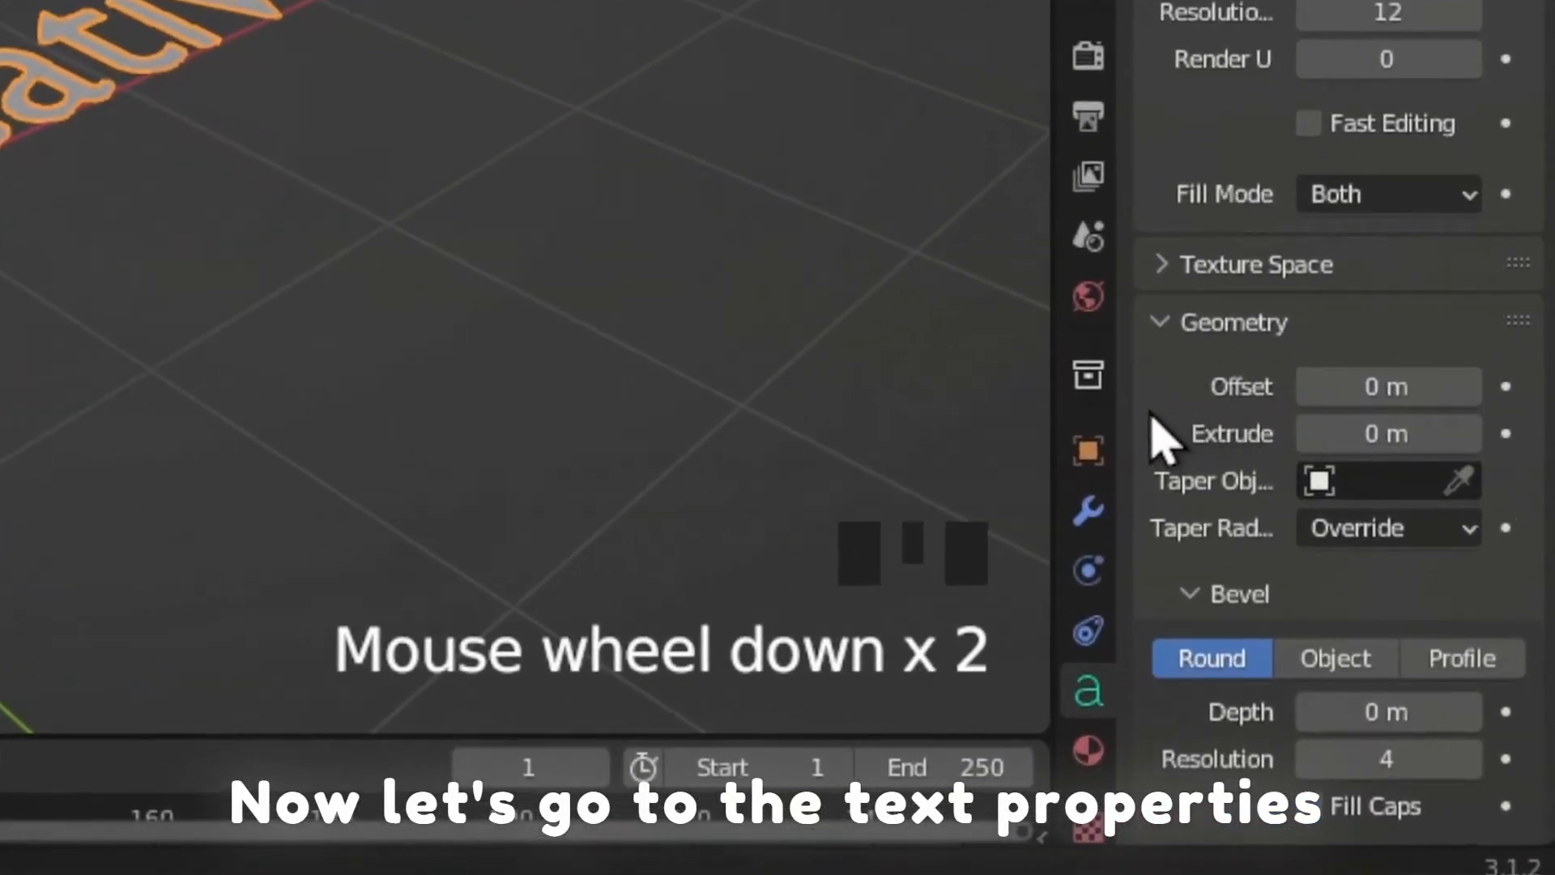
click(1090, 700)
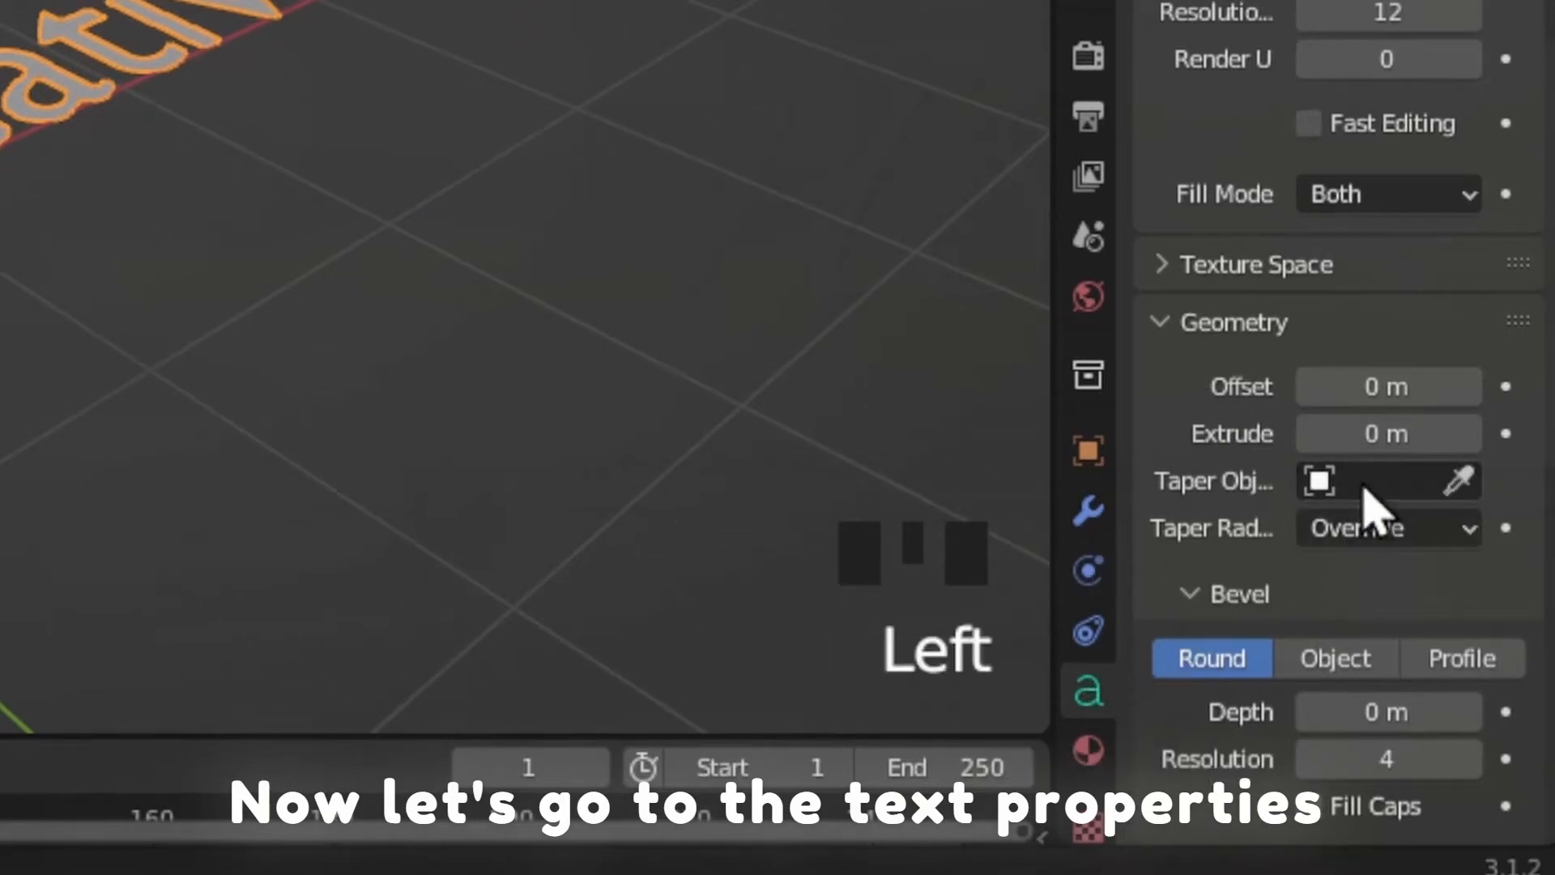
click(1469, 447)
click(1469, 447)
click(1470, 447)
click(1470, 447)
click(1470, 447)
click(1470, 448)
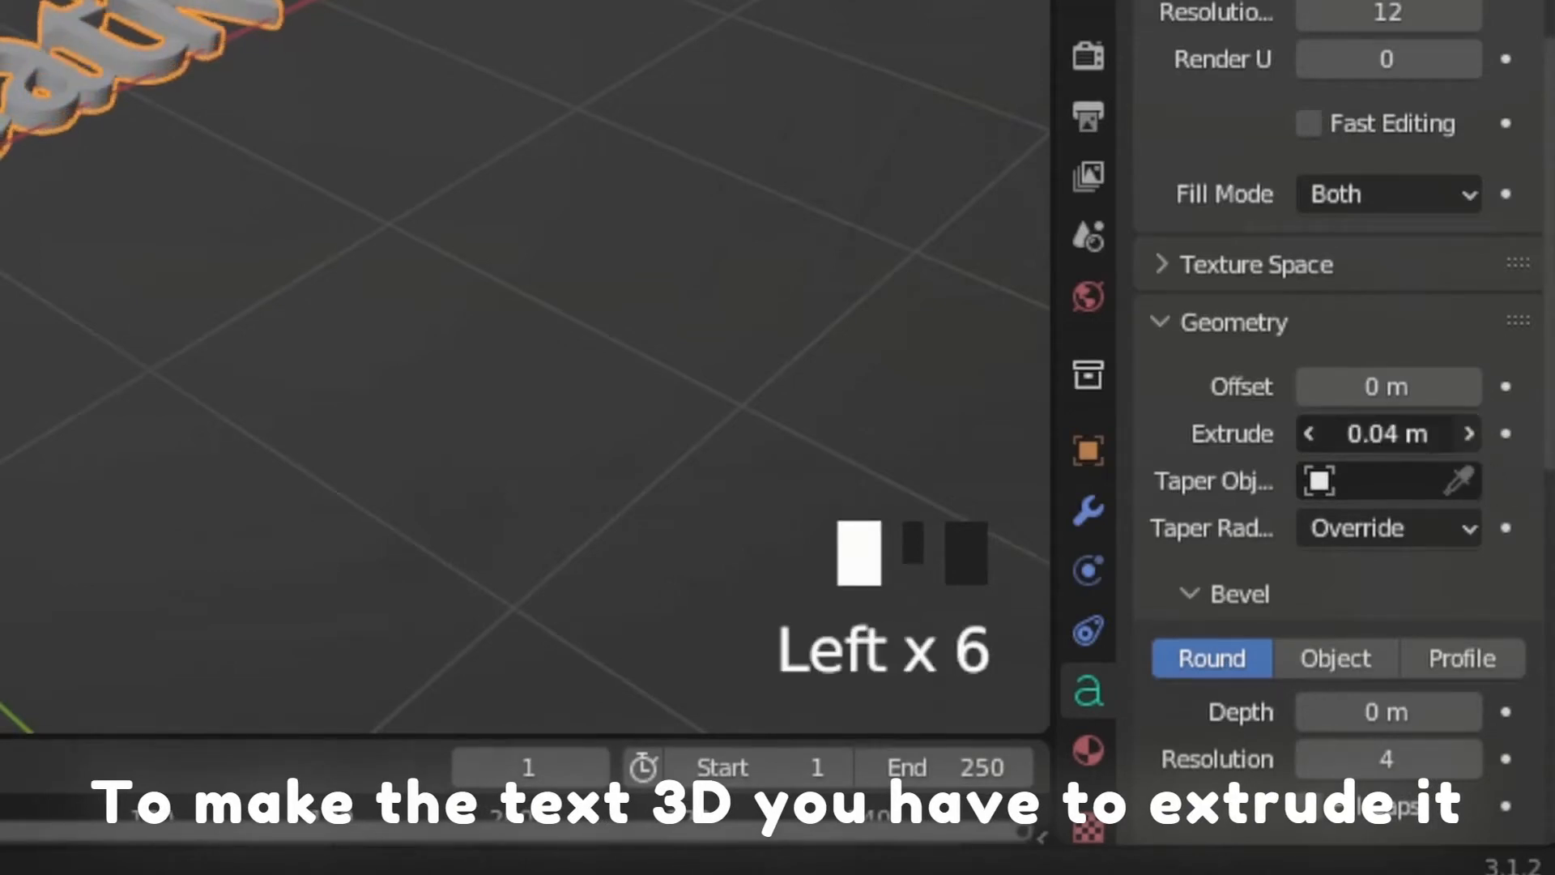
click(1470, 447)
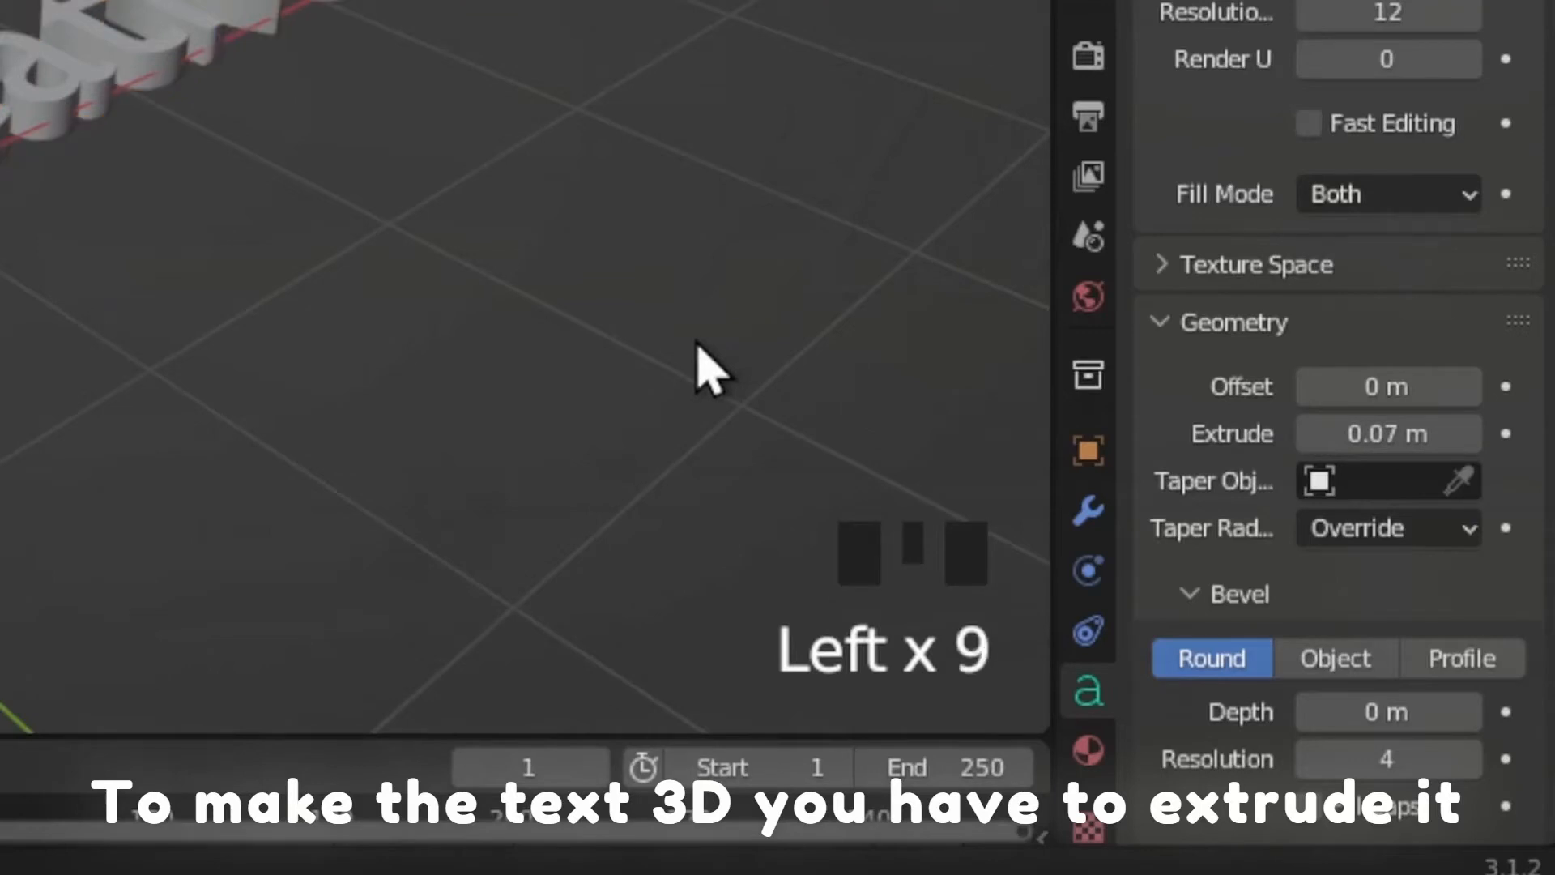
click(144, 37)
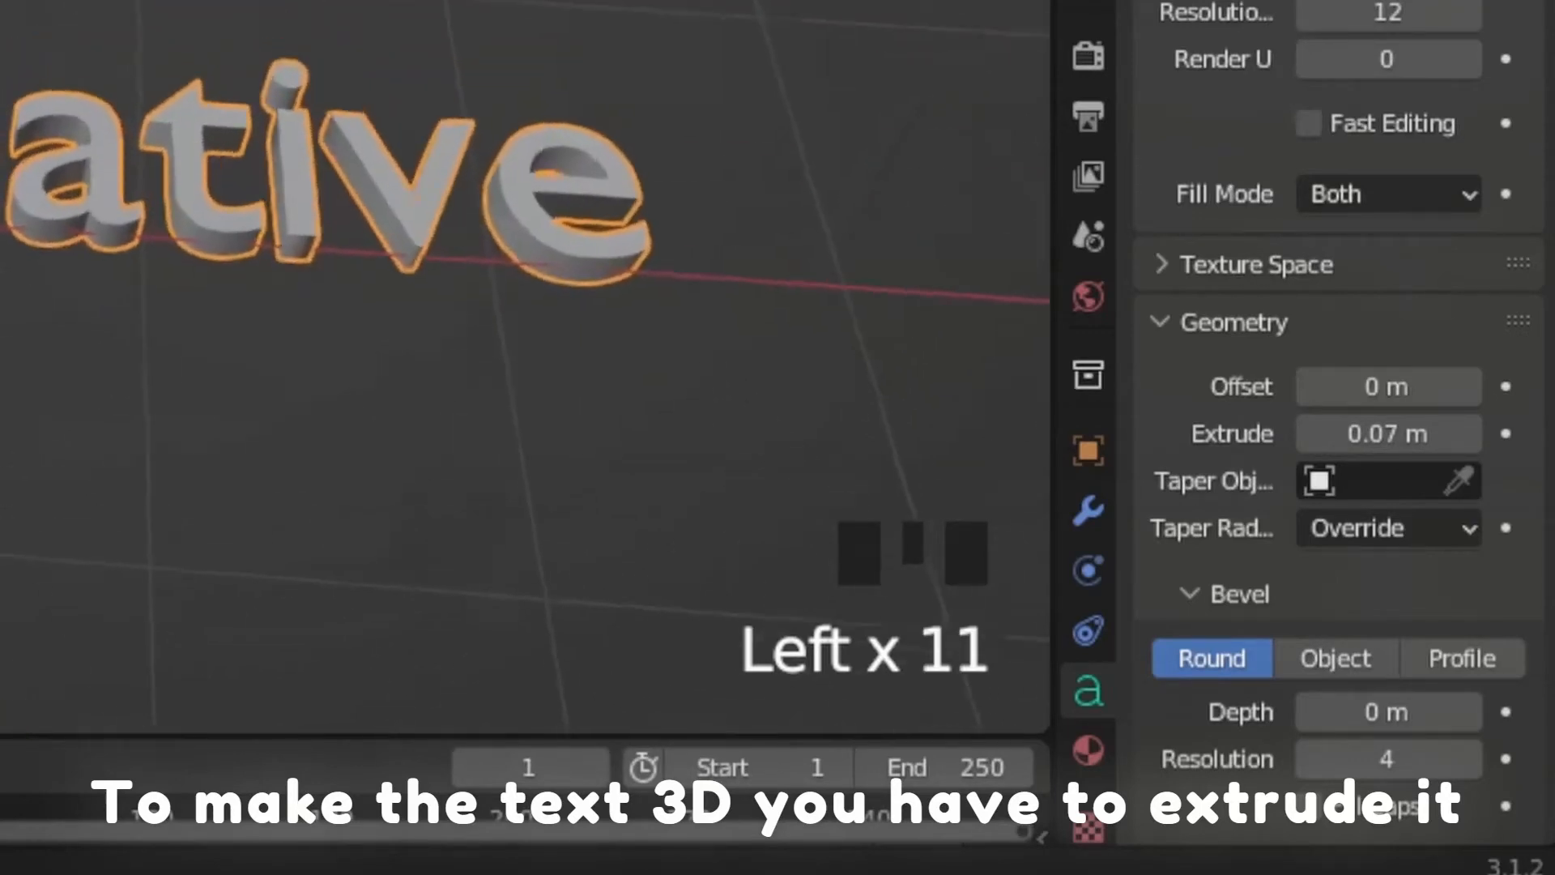
Round the text's edges by setting its bevel depth to 0.02 m.
scroll(1381, 340, down, 2)
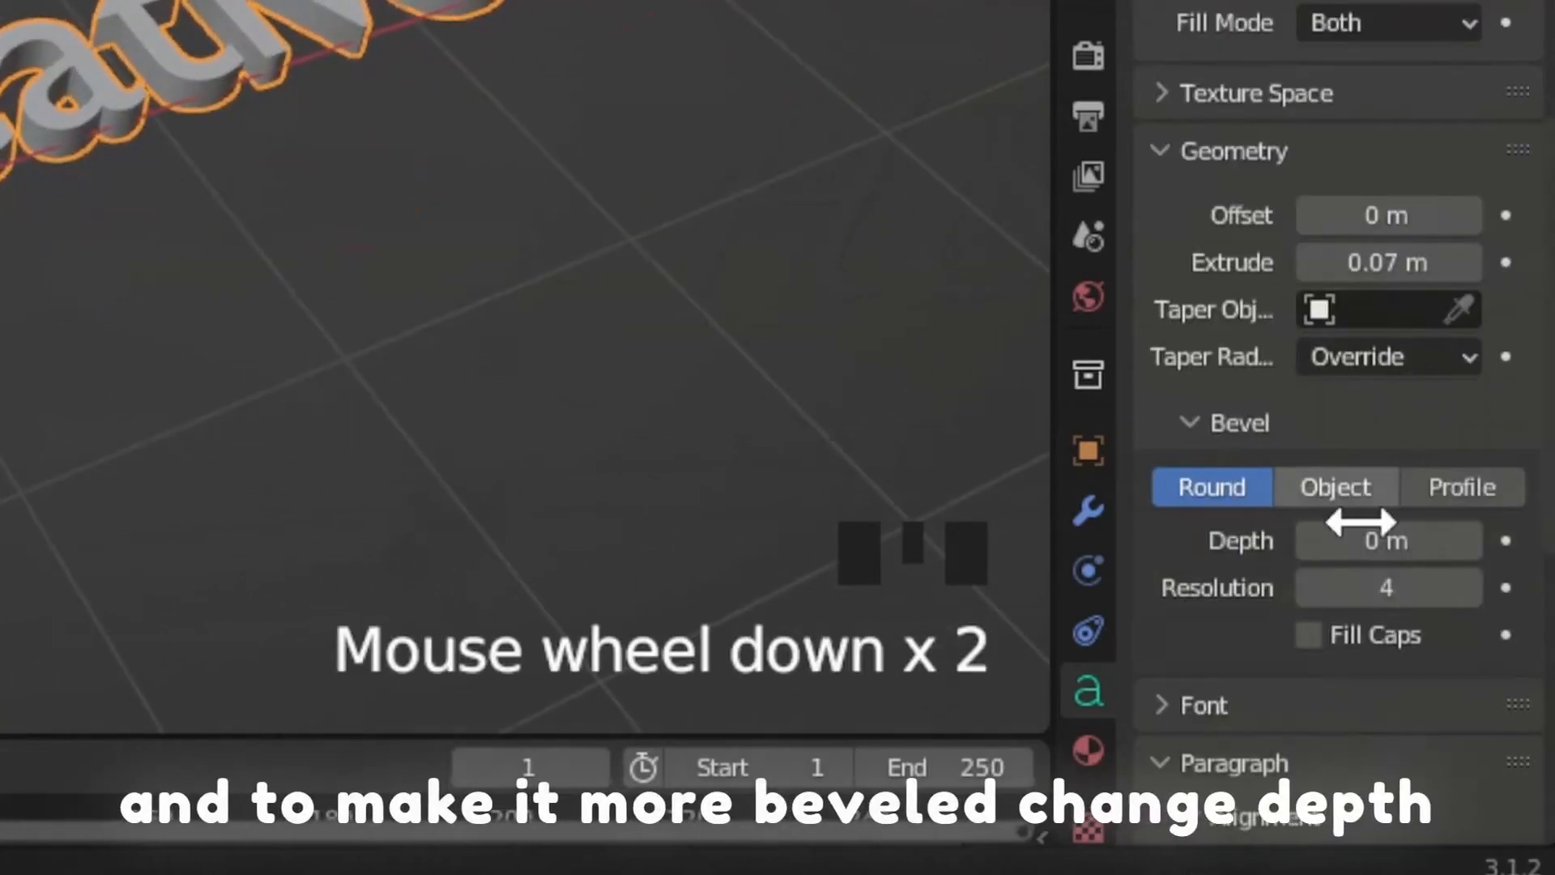
click(1474, 539)
click(1475, 538)
click(1474, 538)
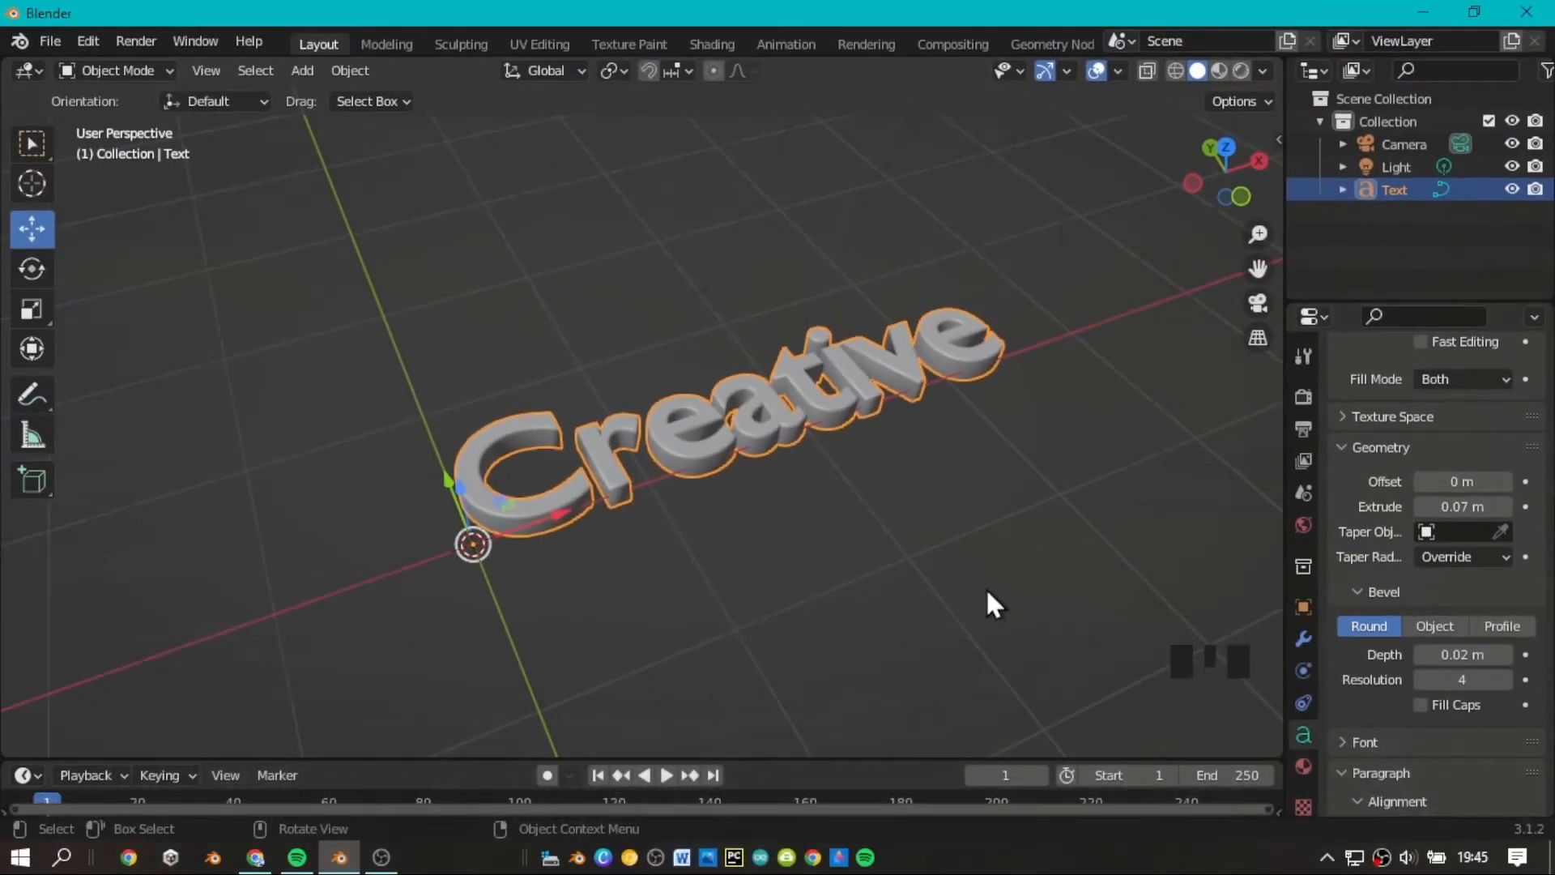
click(987, 592)
drag(1183, 185, 1134, 192)
click(876, 376)
Search the Windows fonts for "comic" and load Comic Sans MS Bold as the text's regular font.
scroll(1518, 584, down, 2)
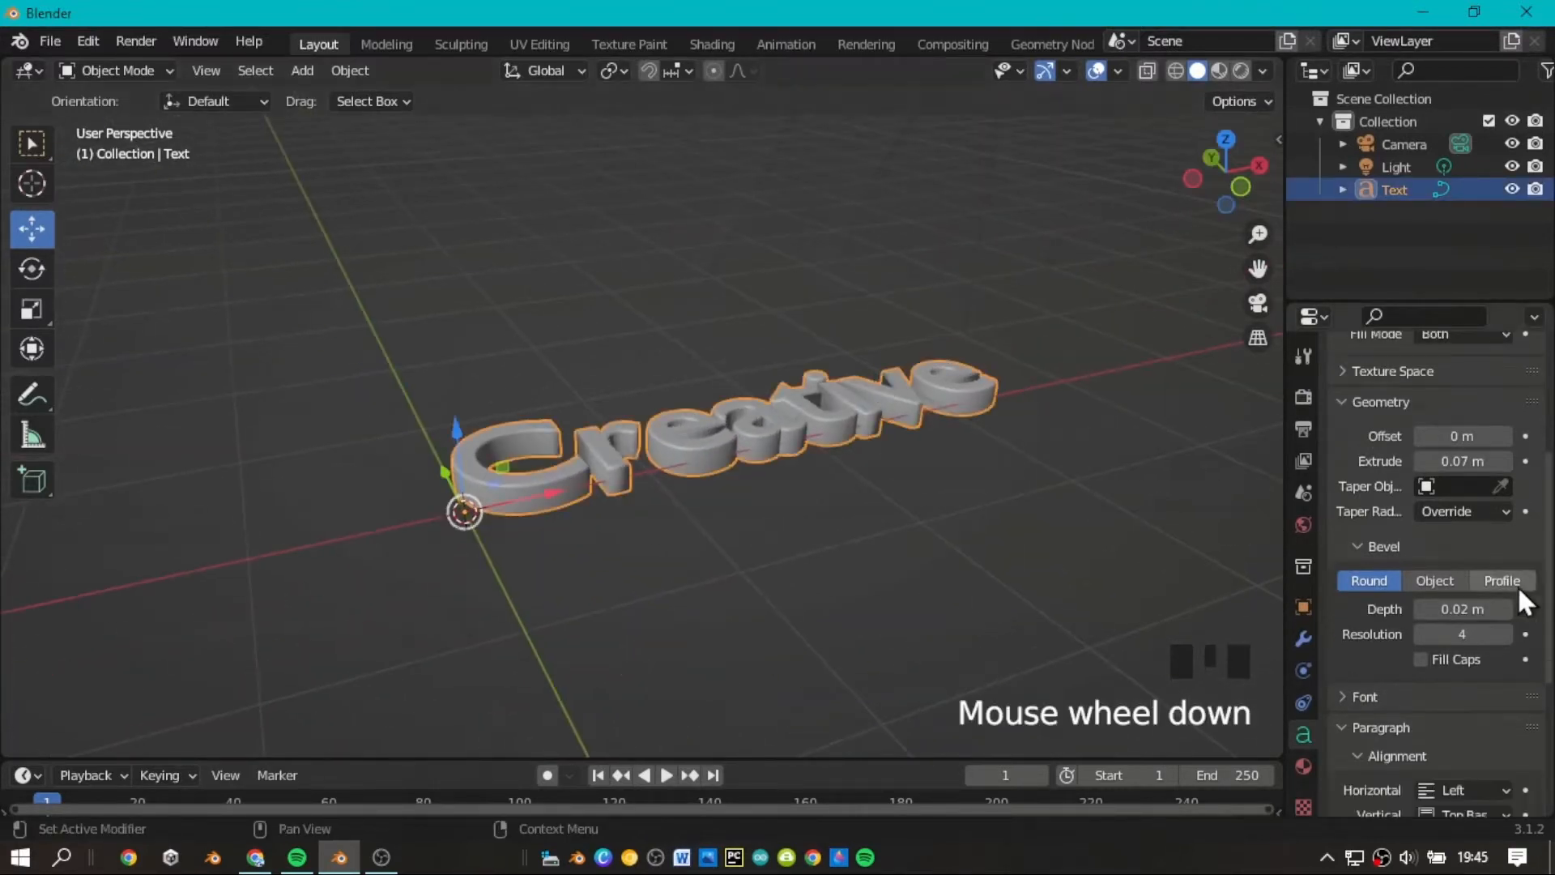
scroll(1518, 600, down, 1)
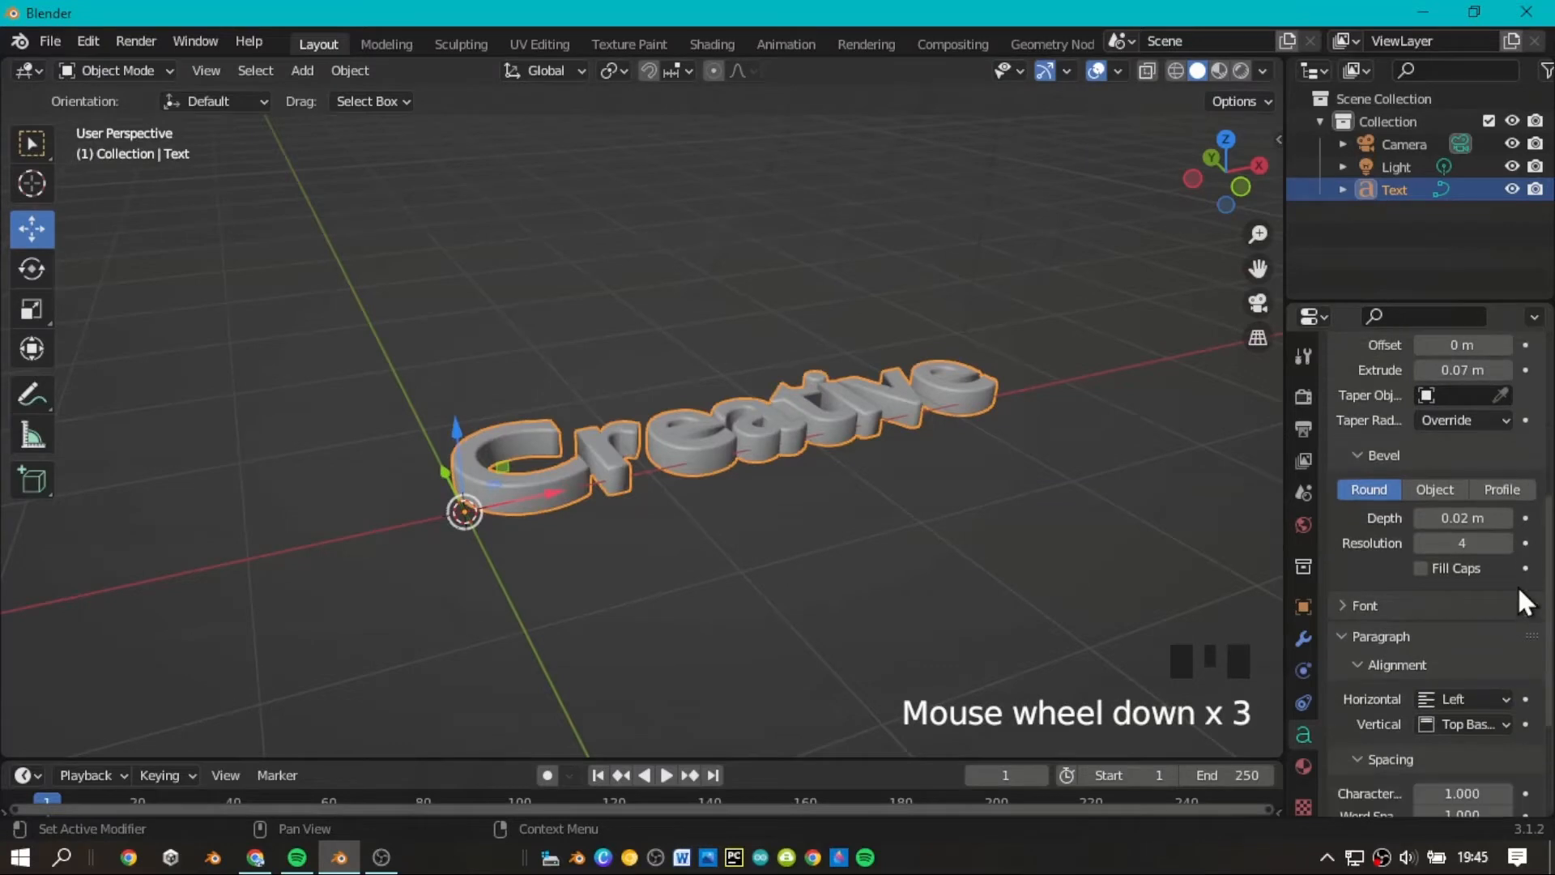
scroll(1517, 585, down, 4)
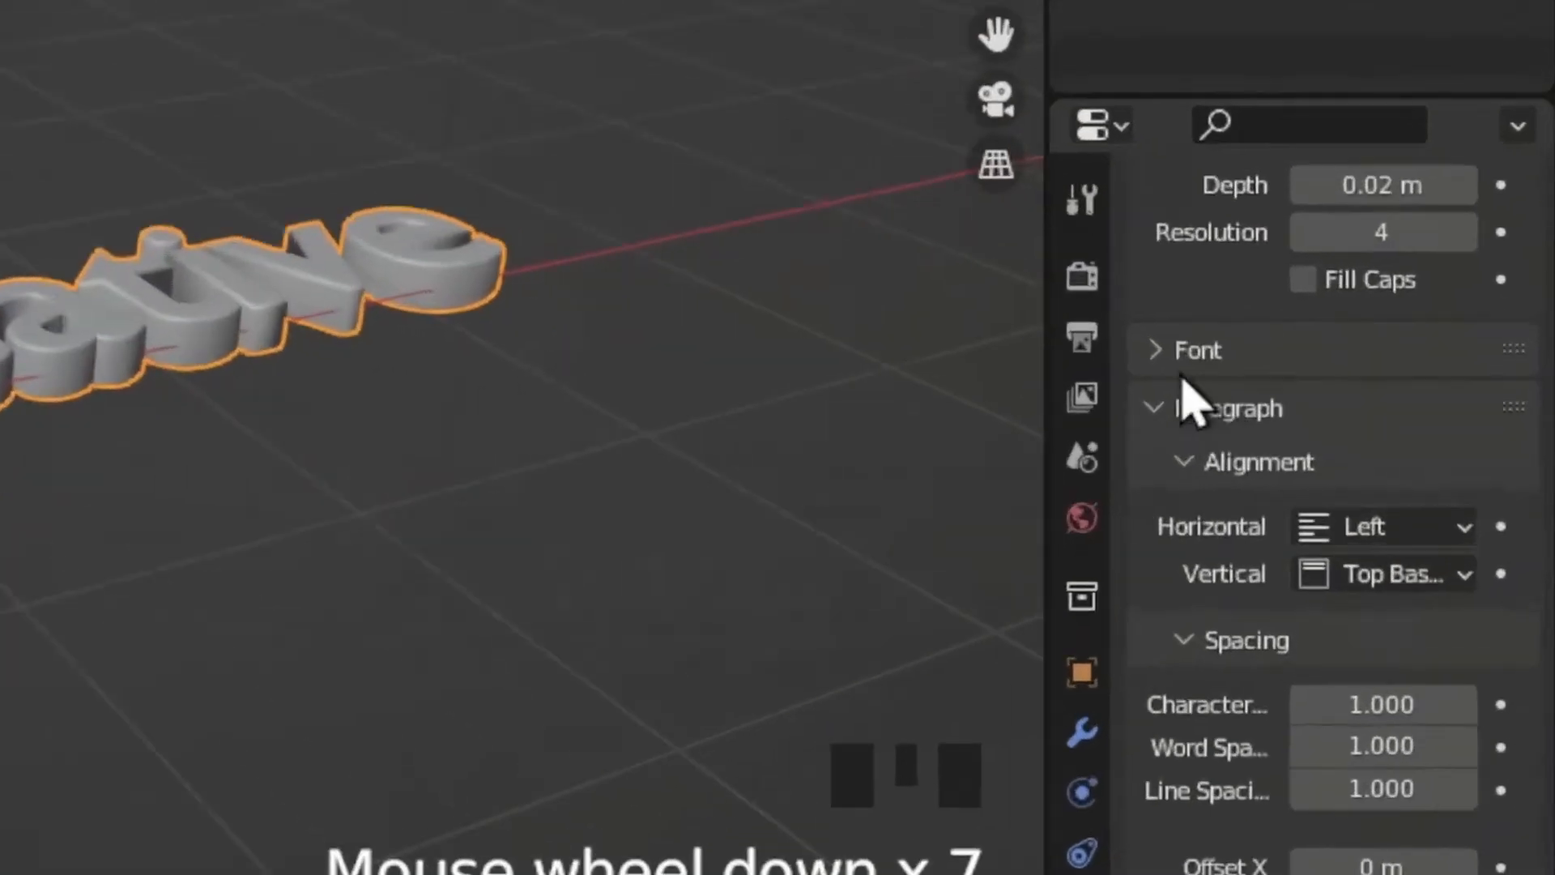
click(1157, 351)
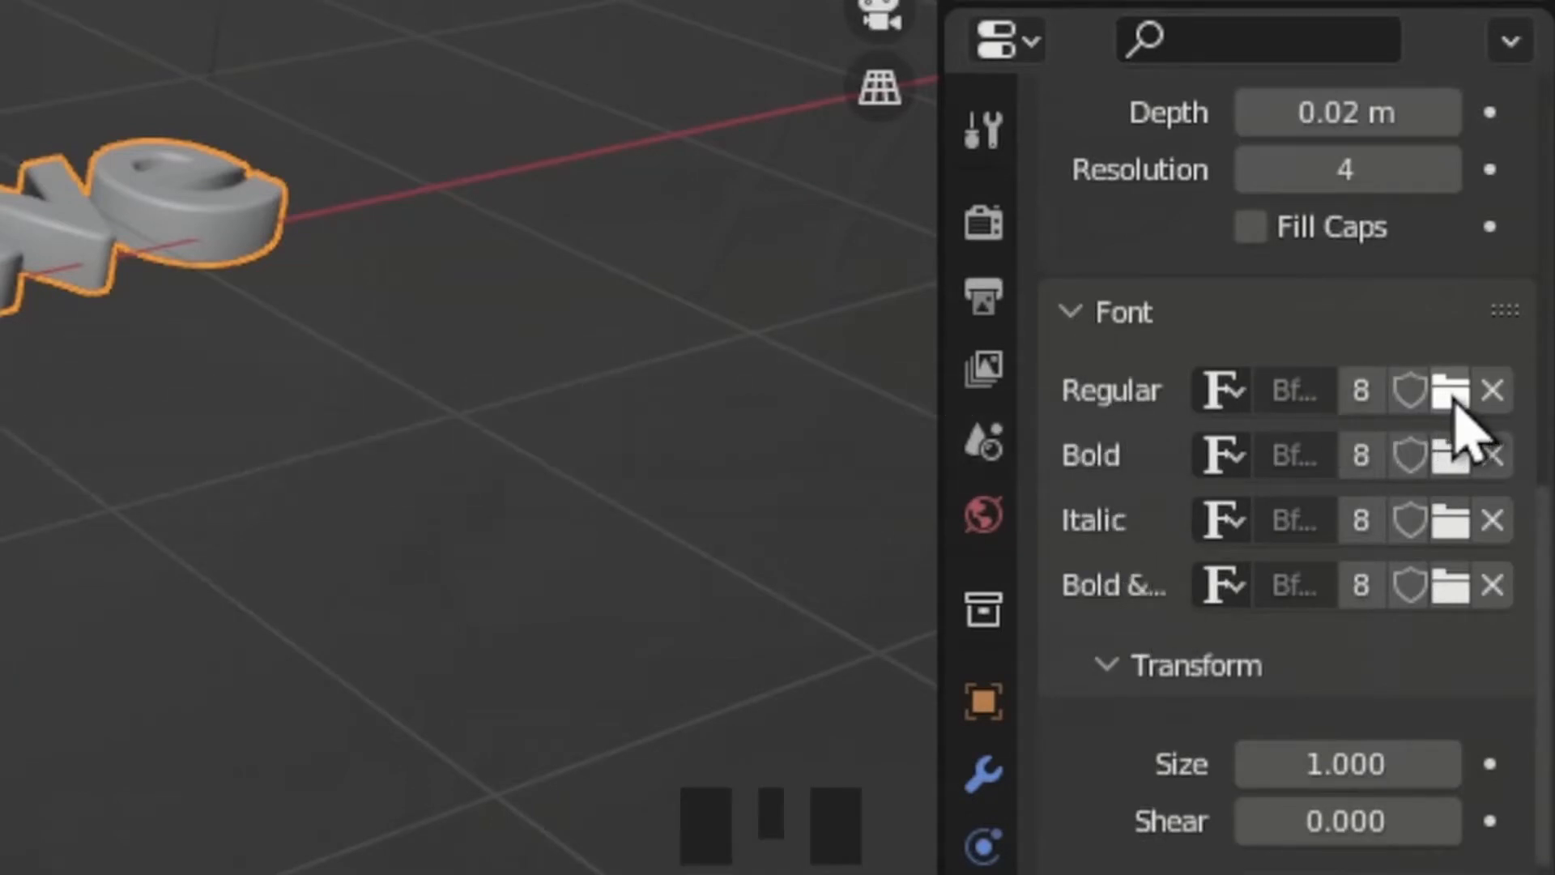
click(1449, 392)
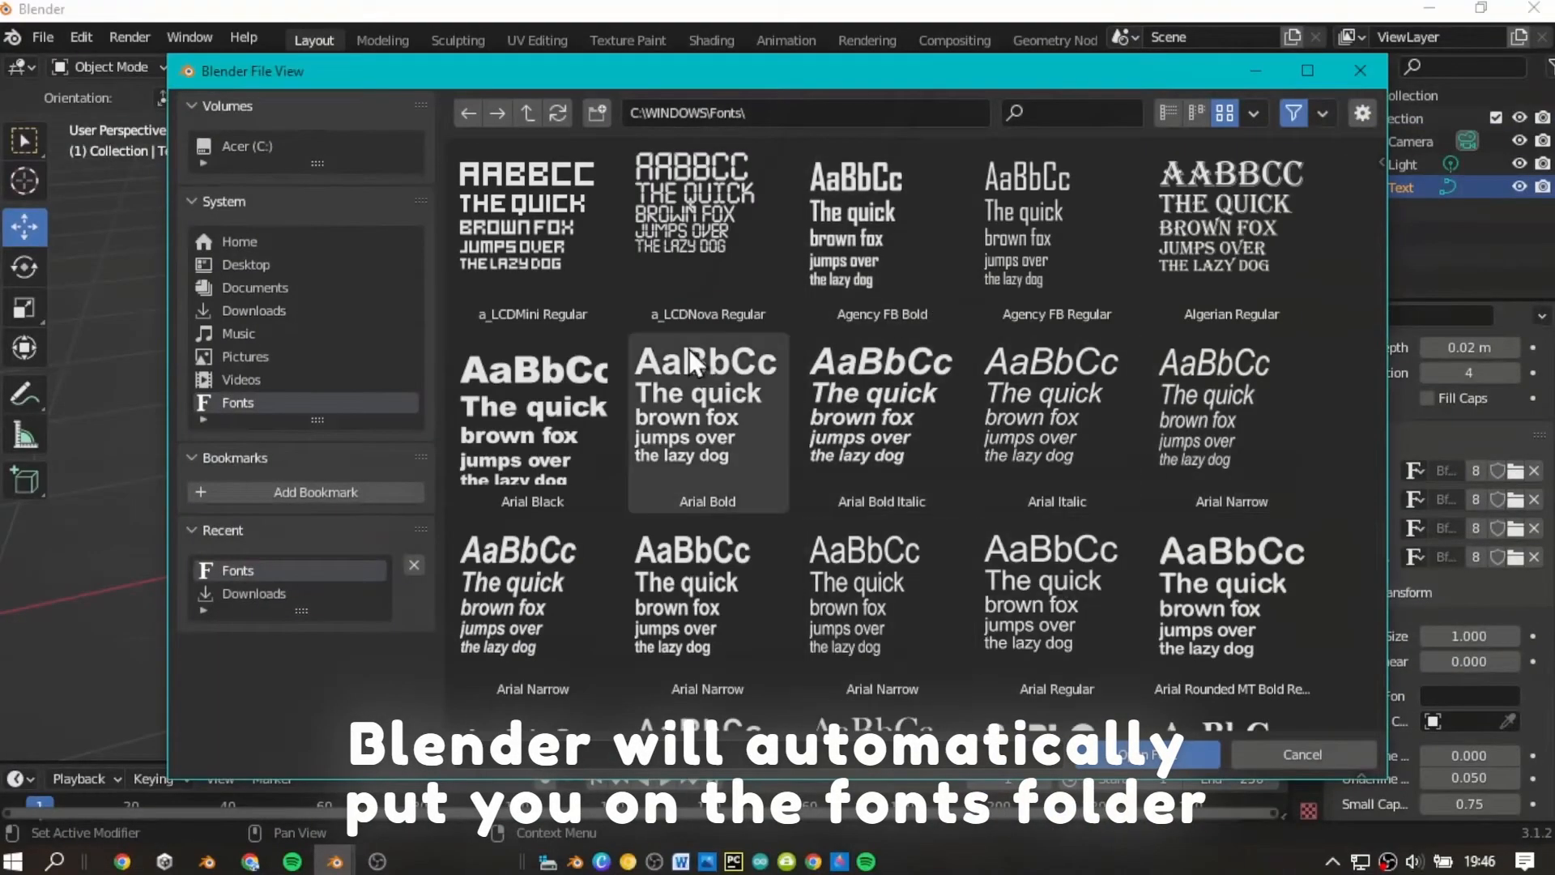
scroll(946, 381, down, 2)
scroll(944, 378, down, 6)
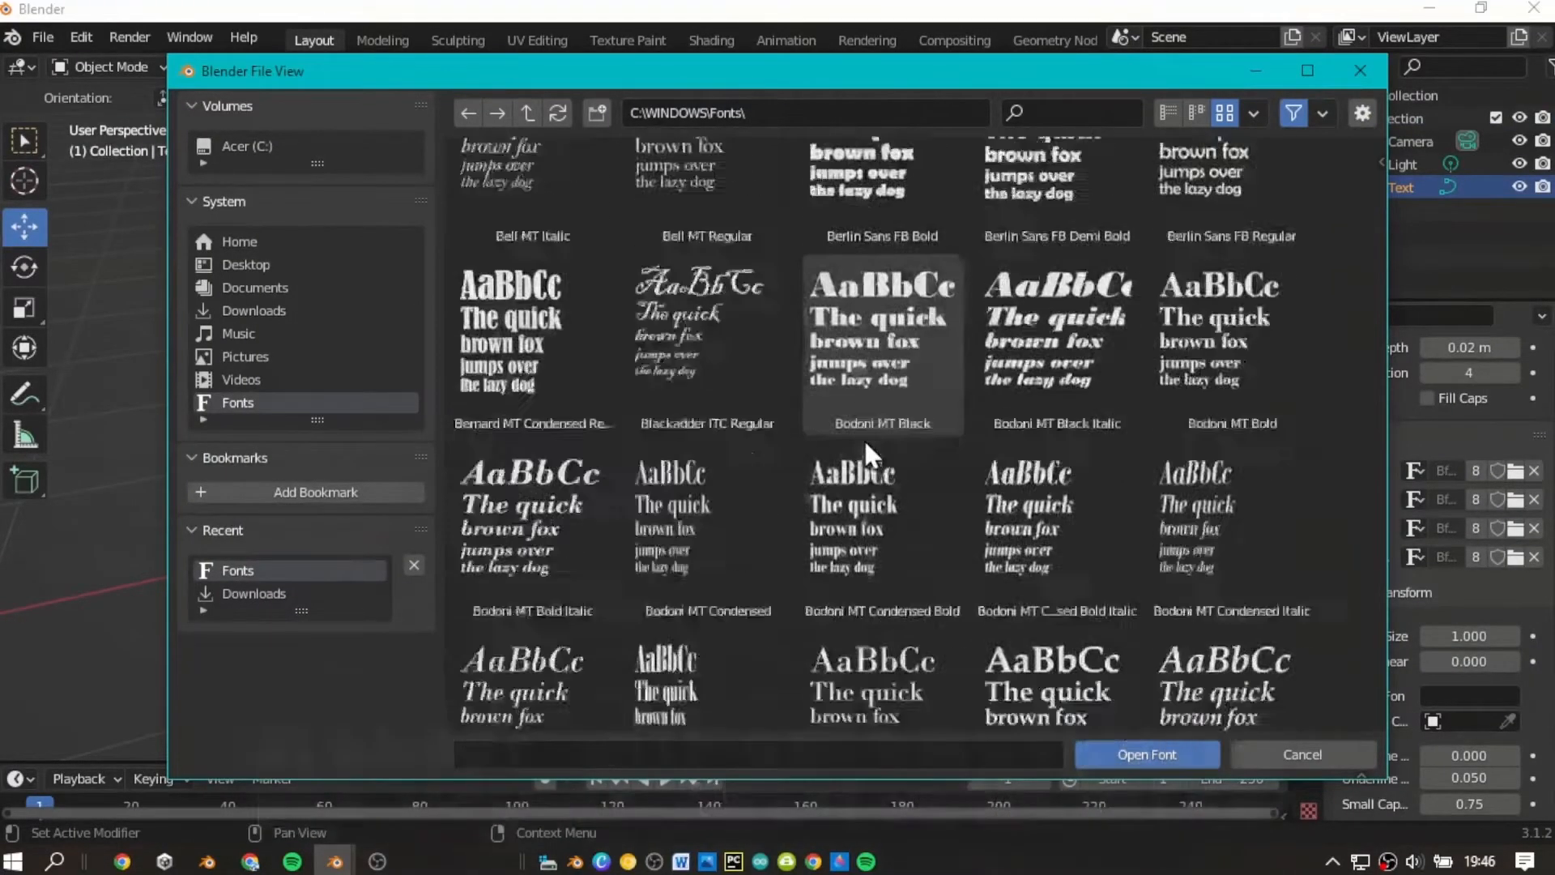
scroll(863, 439, up, 3)
scroll(863, 441, down, 5)
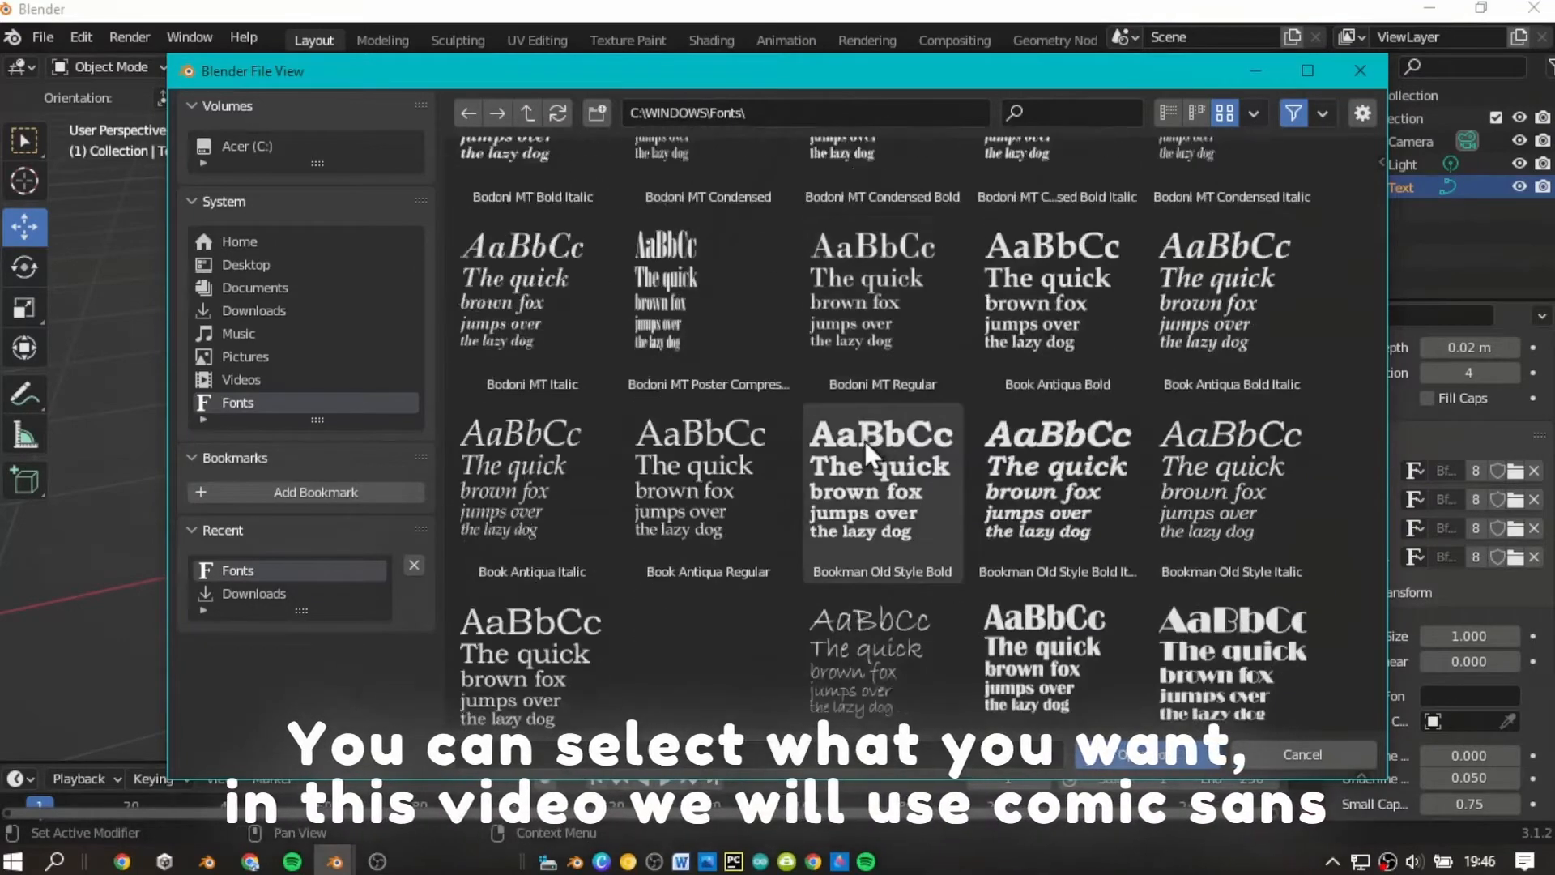
text(comic)
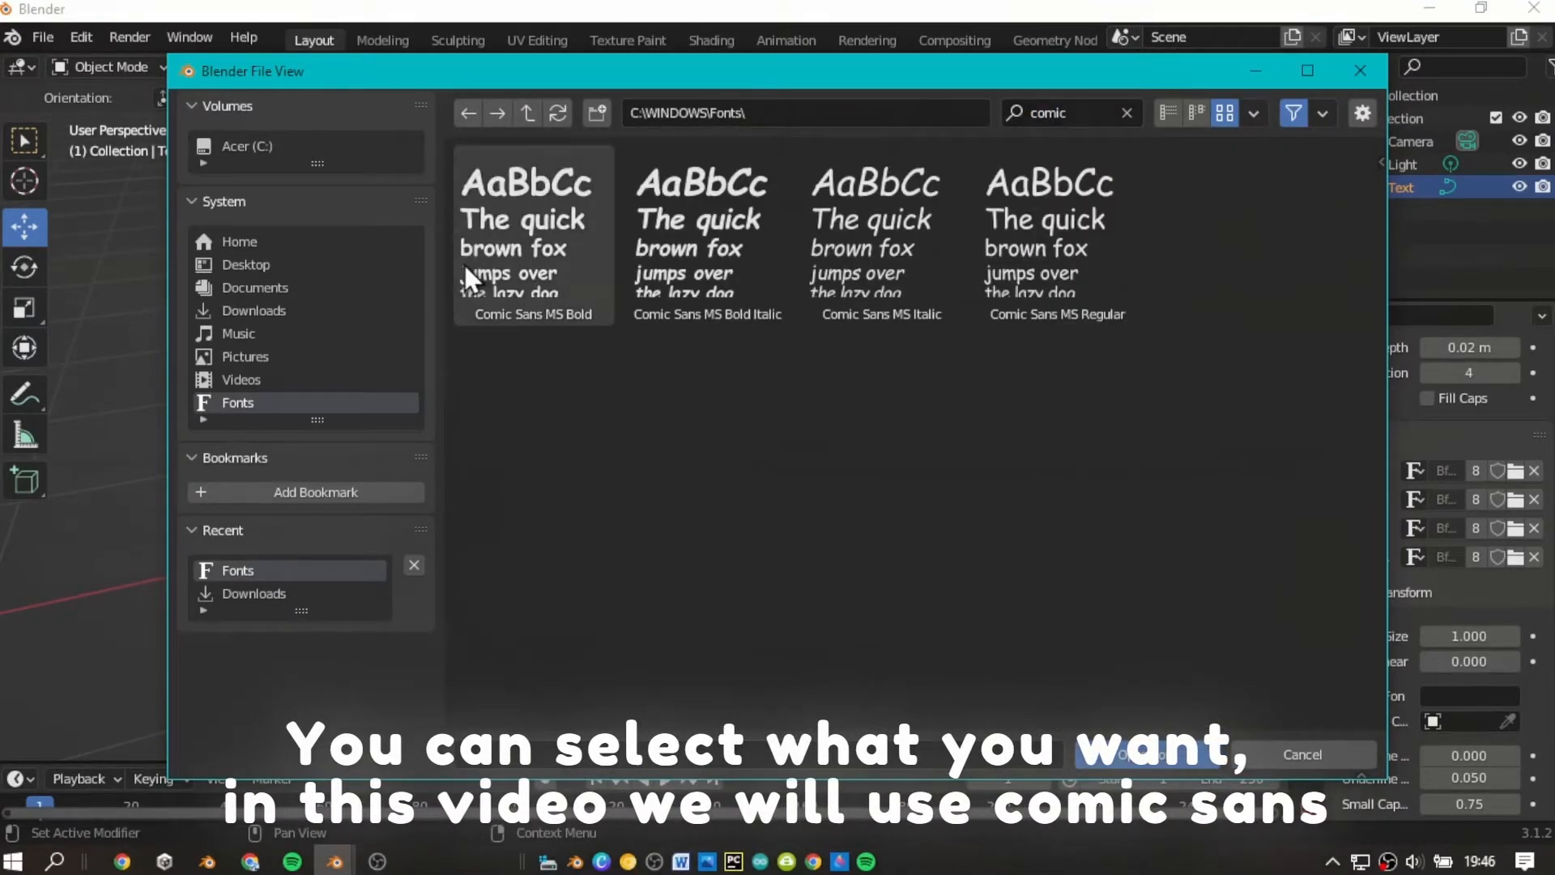
click(511, 258)
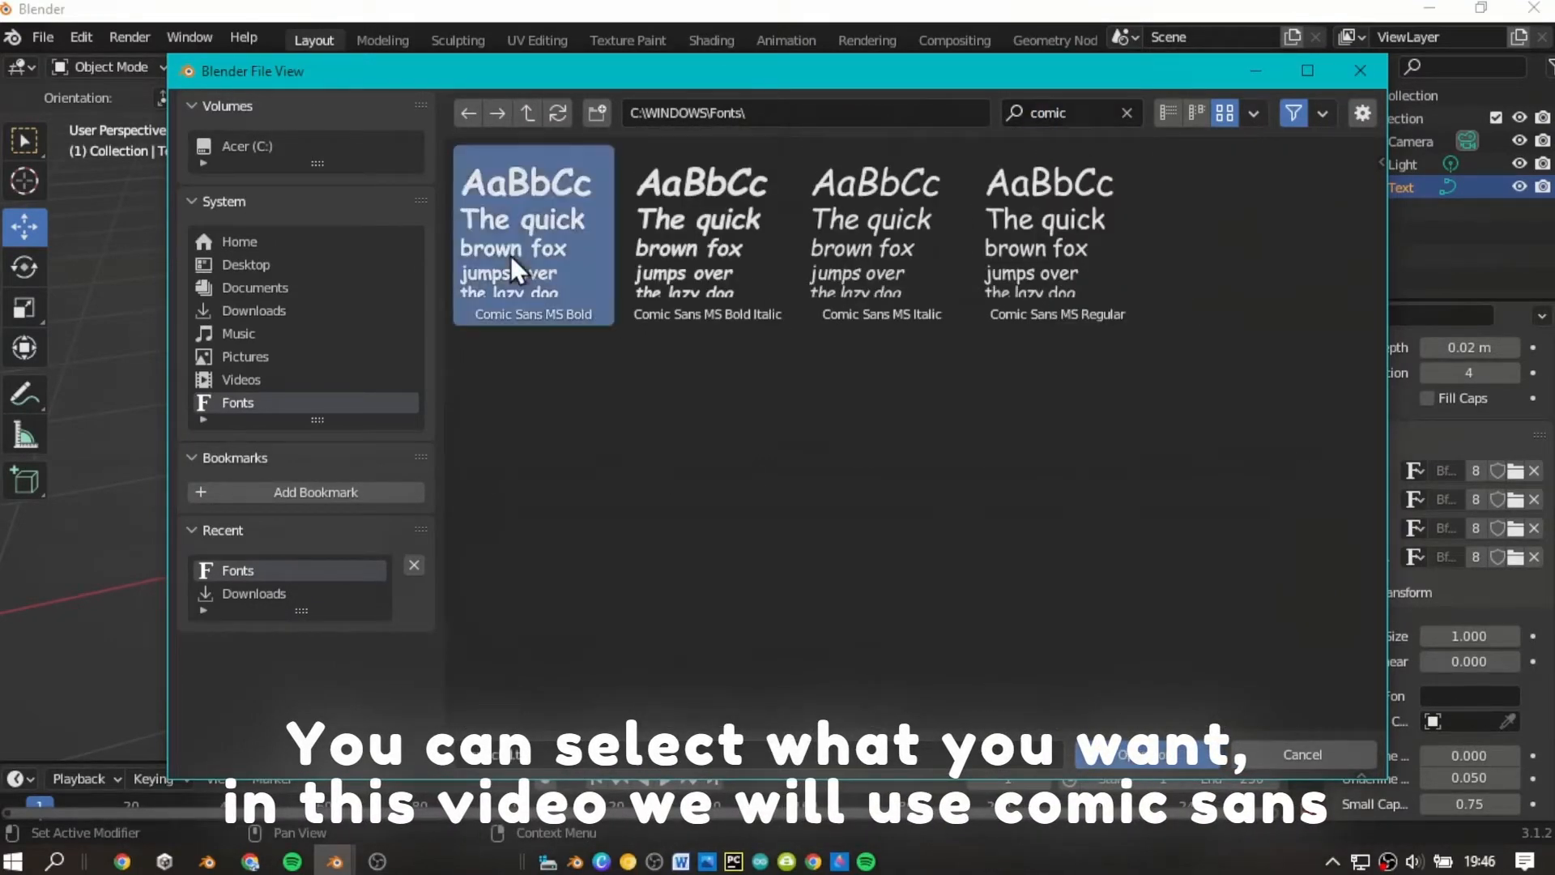
click(1163, 761)
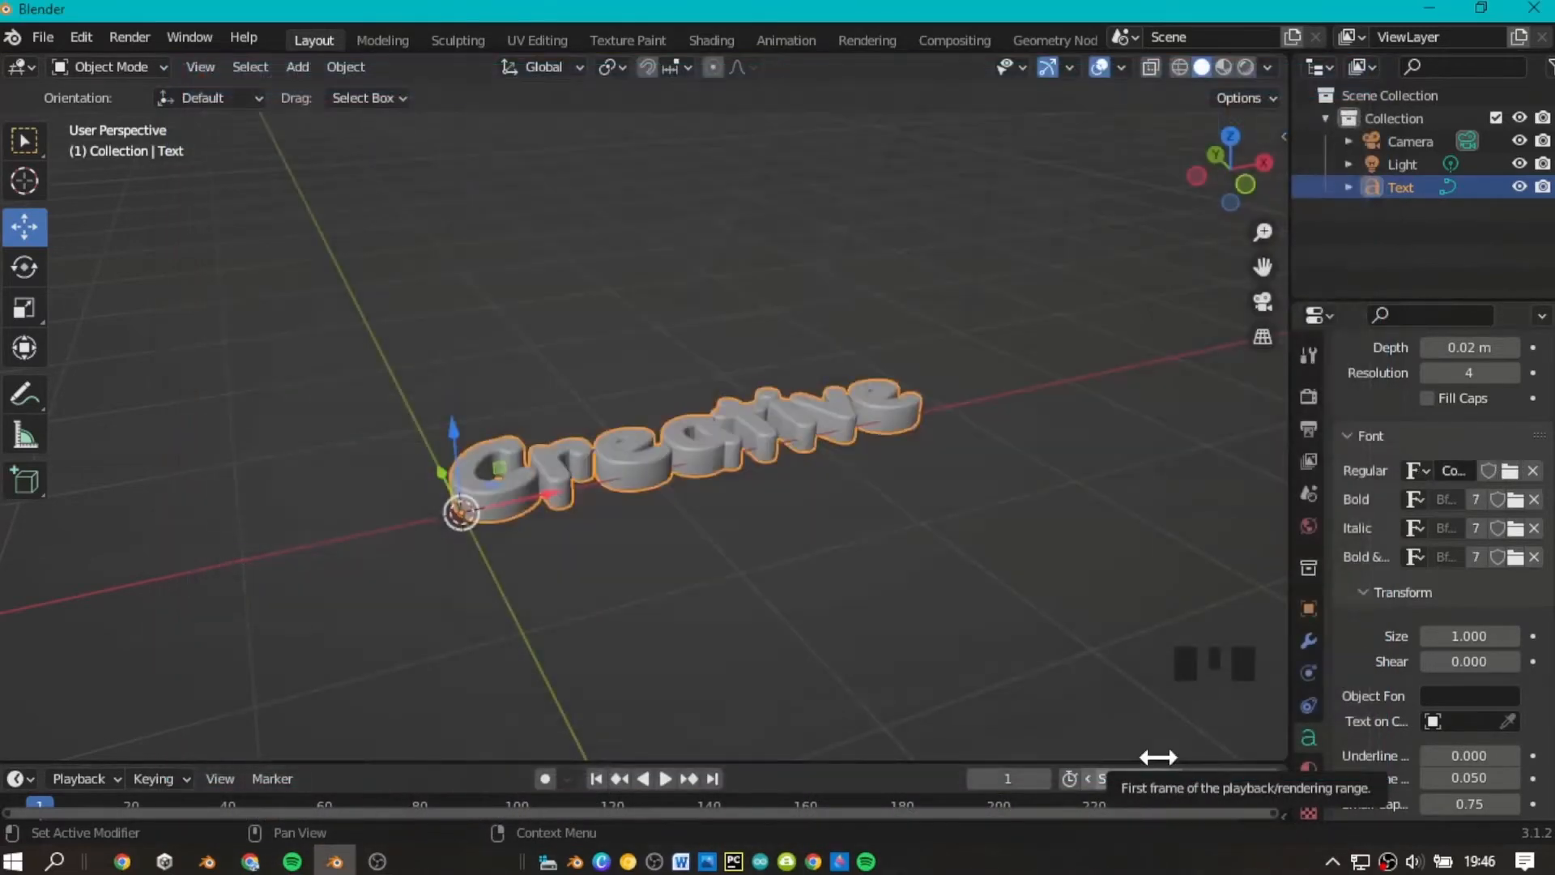
Inspect the beveled text in its new font from several angles.
scroll(1096, 299, down, 3)
drag(1222, 213, 1077, 243)
scroll(1219, 198, up, 7)
drag(1219, 198, 1314, 88)
scroll(1218, 208, down, 3)
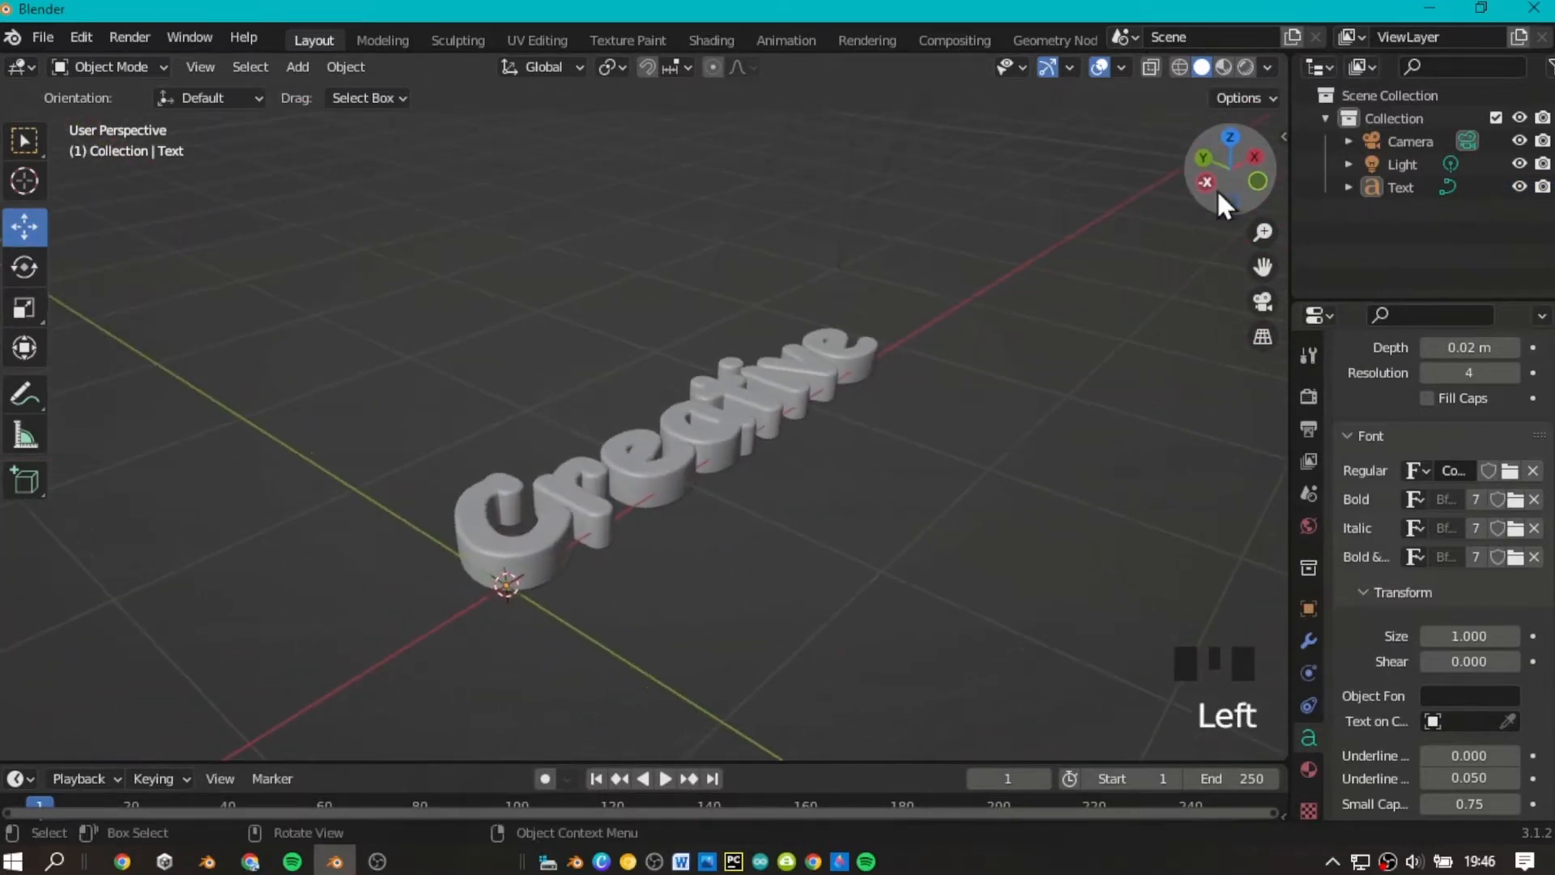
scroll(1218, 203, down, 2)
mouse_move(1217, 202)
mouse_down()
mouse_move(1245, 206)
mouse_move(1211, 195)
mouse_up()
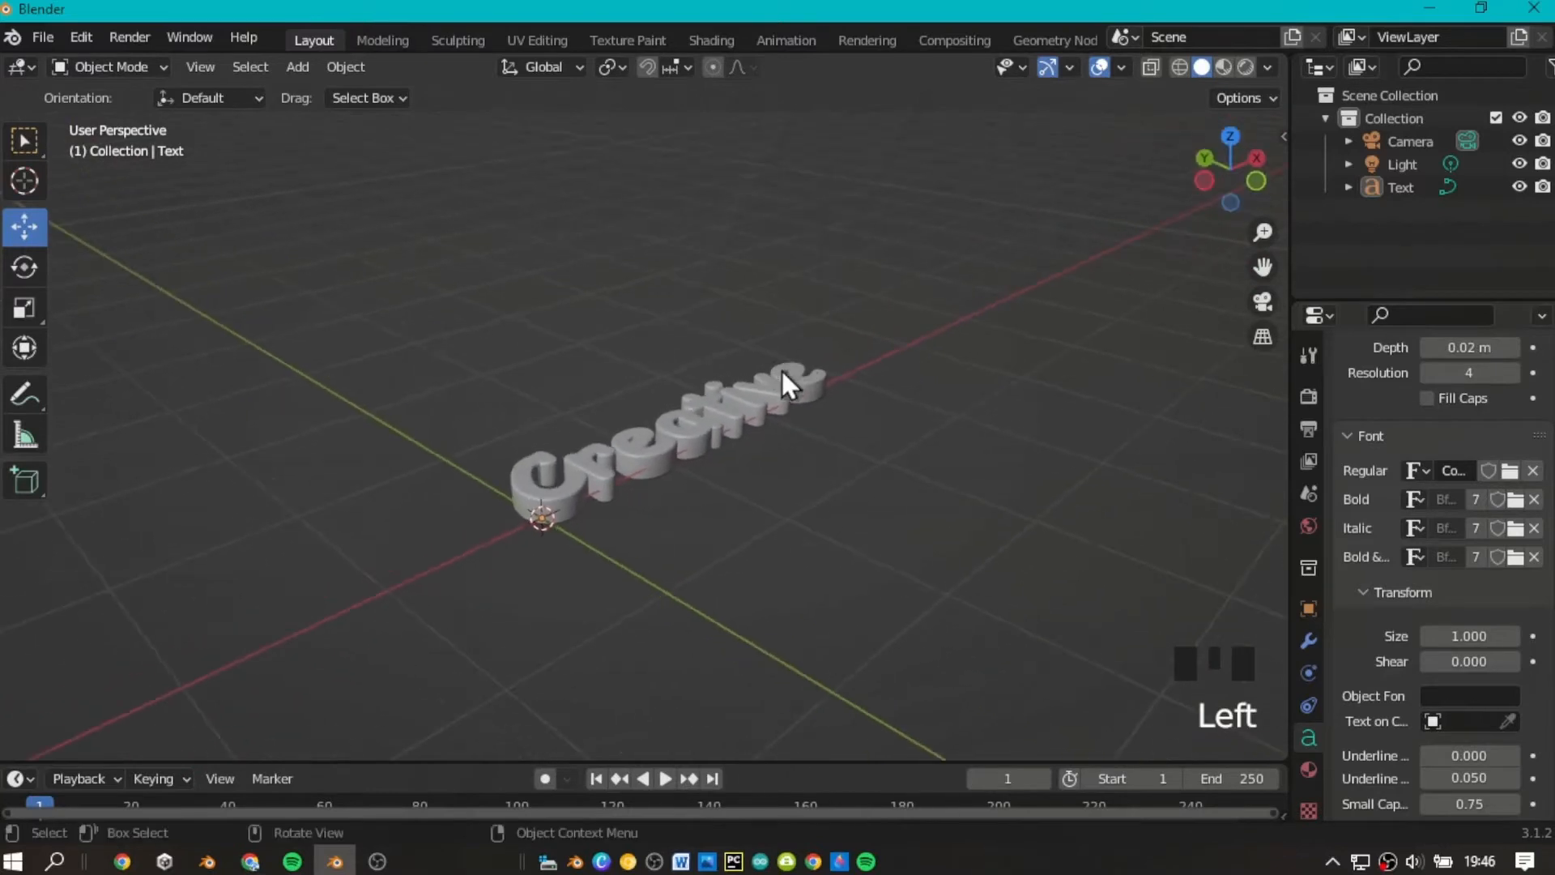
Rename the "Creative" text object as CreativeText.
click(850, 365)
scroll(1211, 193, up, 2)
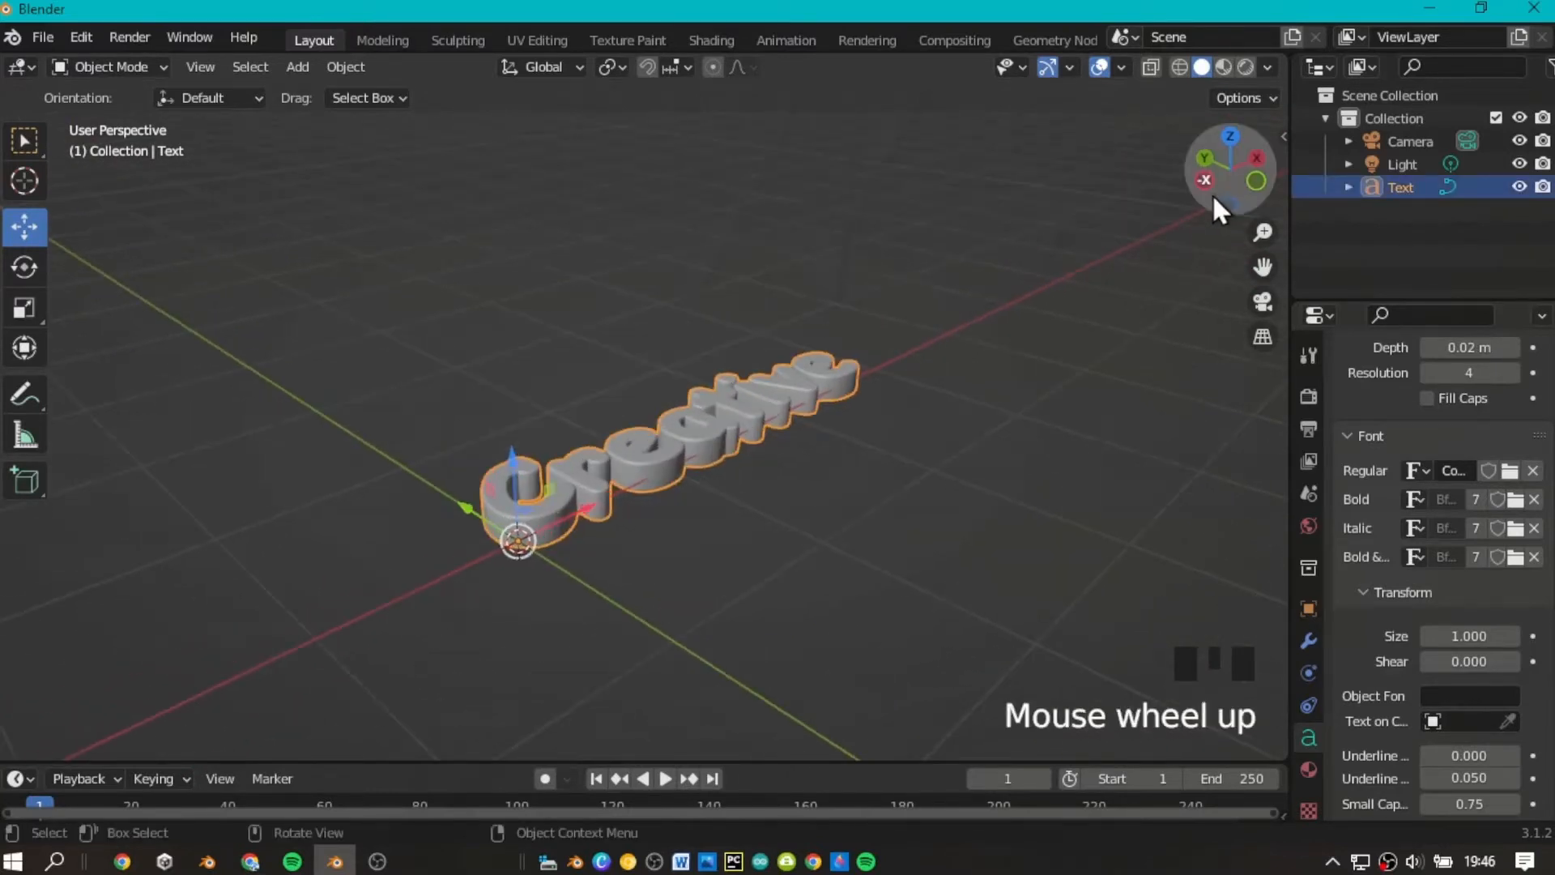
double_click(1414, 195)
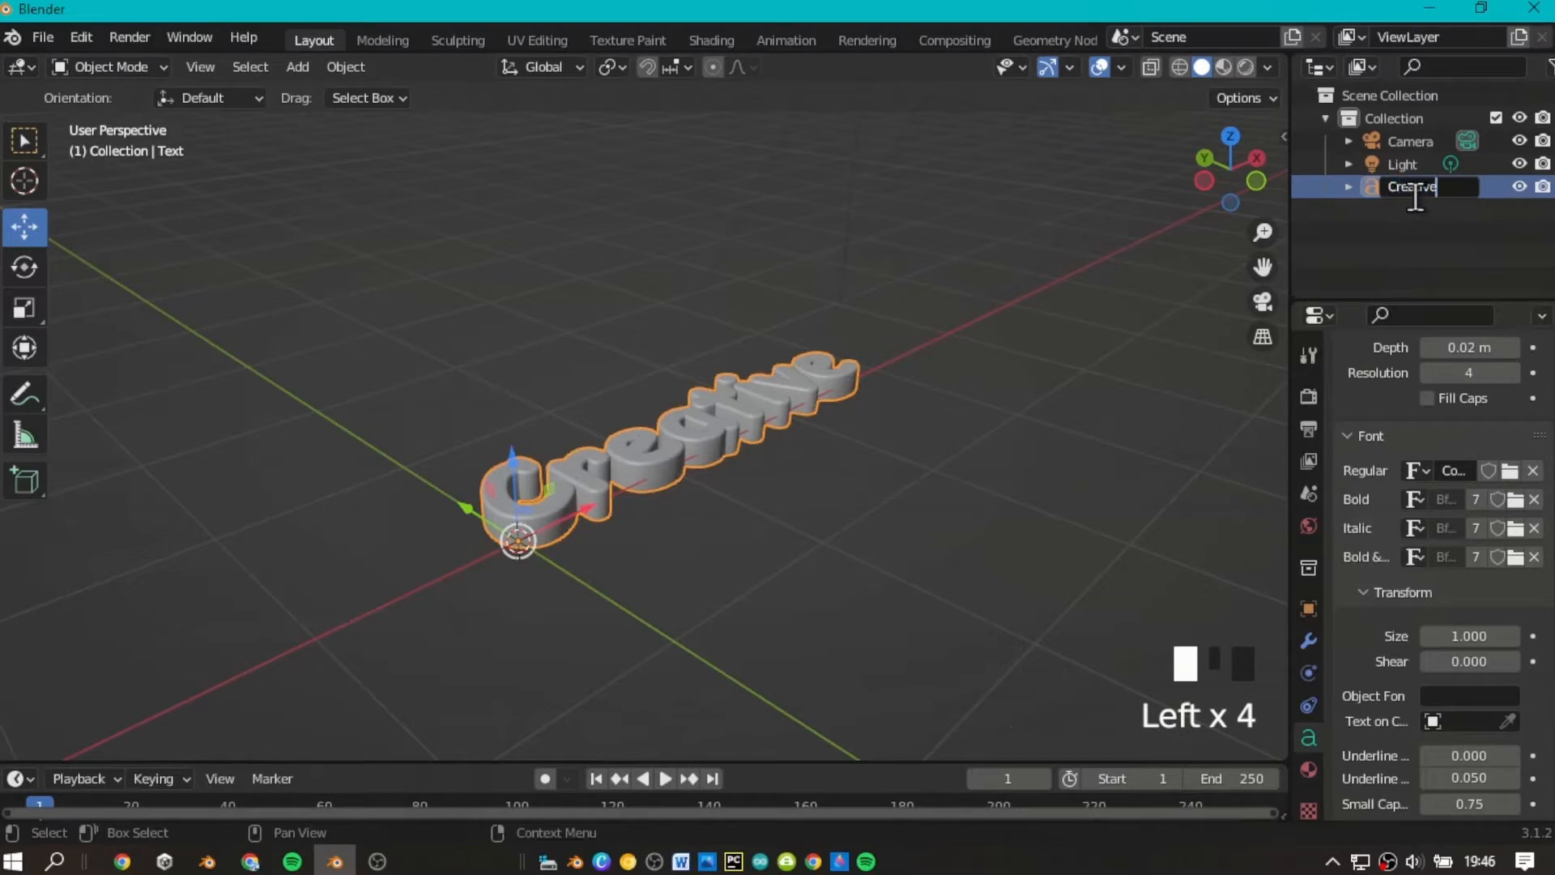
key(Return)
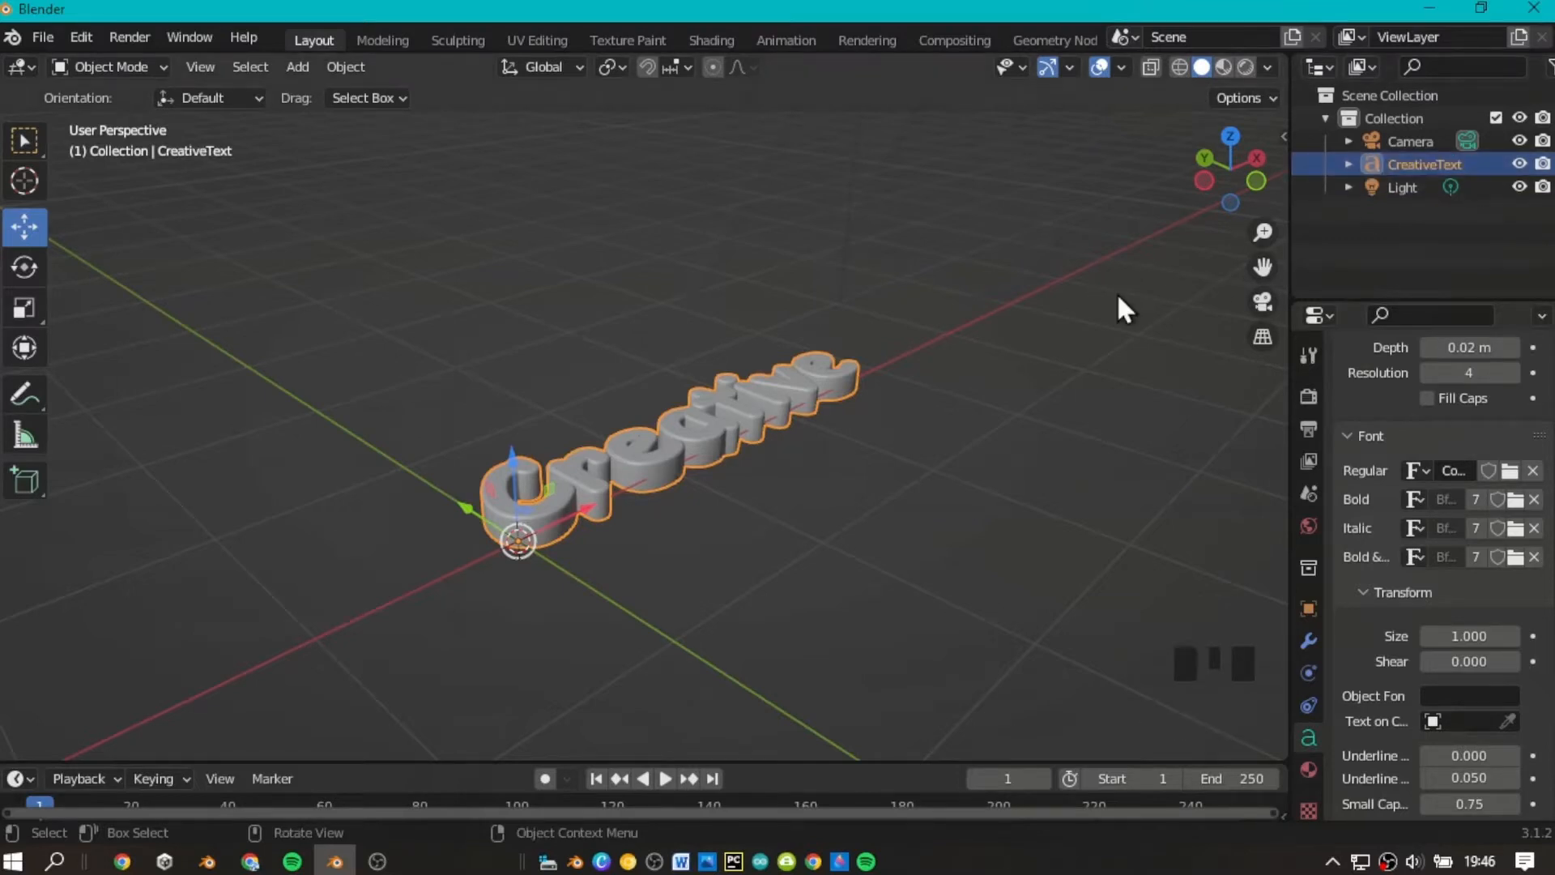
Rotate the "Creative" text 90° about the global X axis so it stands upright.
click(1204, 180)
scroll(1158, 263, up, 4)
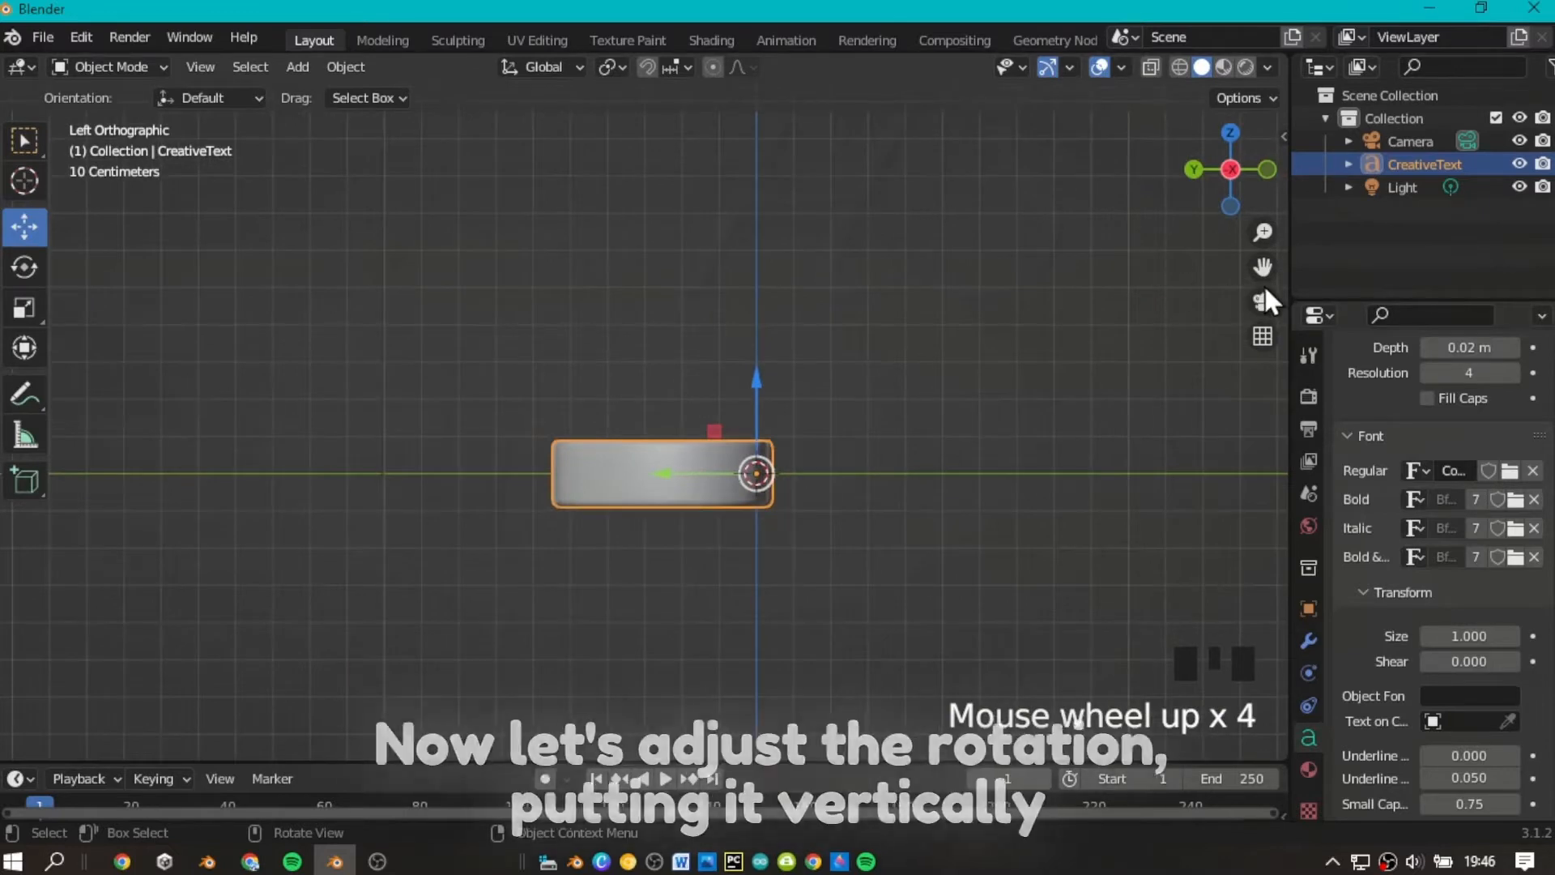
scroll(1265, 284, down, 3)
click(25, 266)
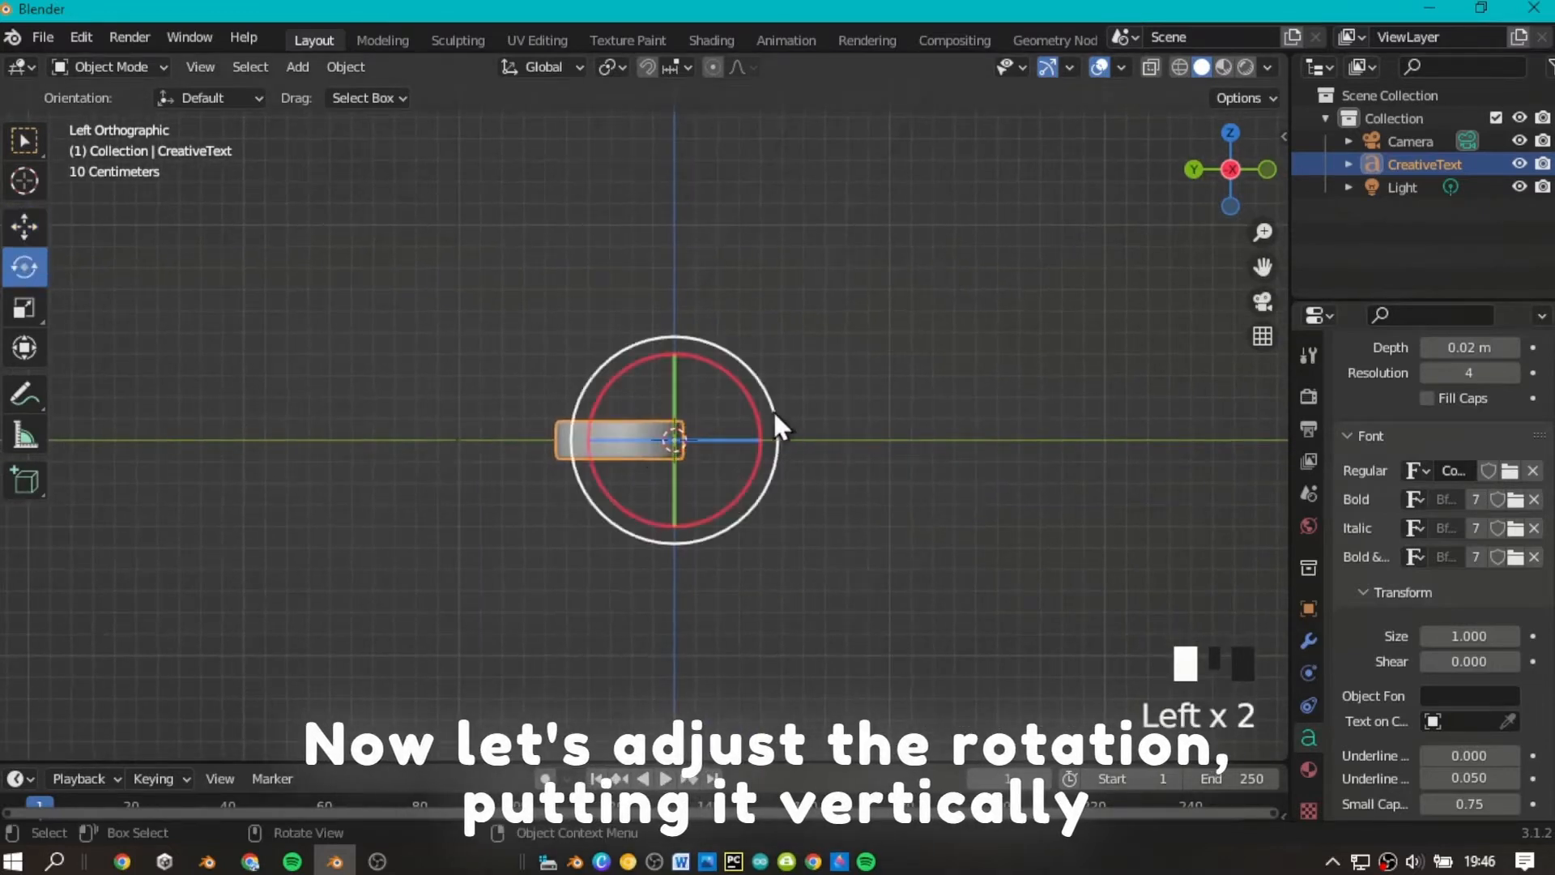
drag(742, 394, 741, 580)
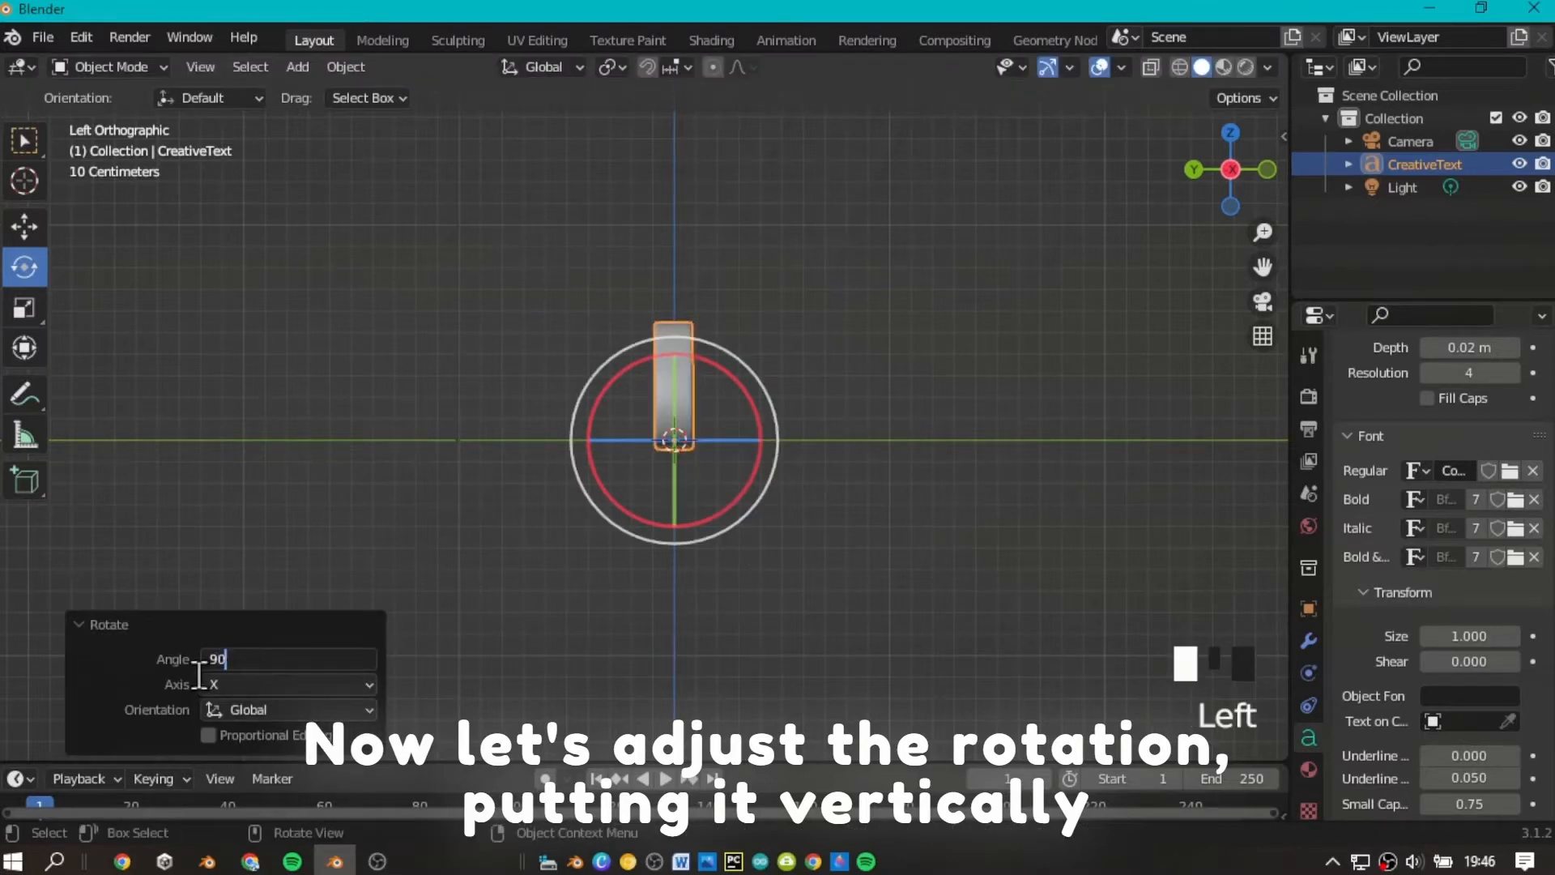
click(784, 672)
click(672, 356)
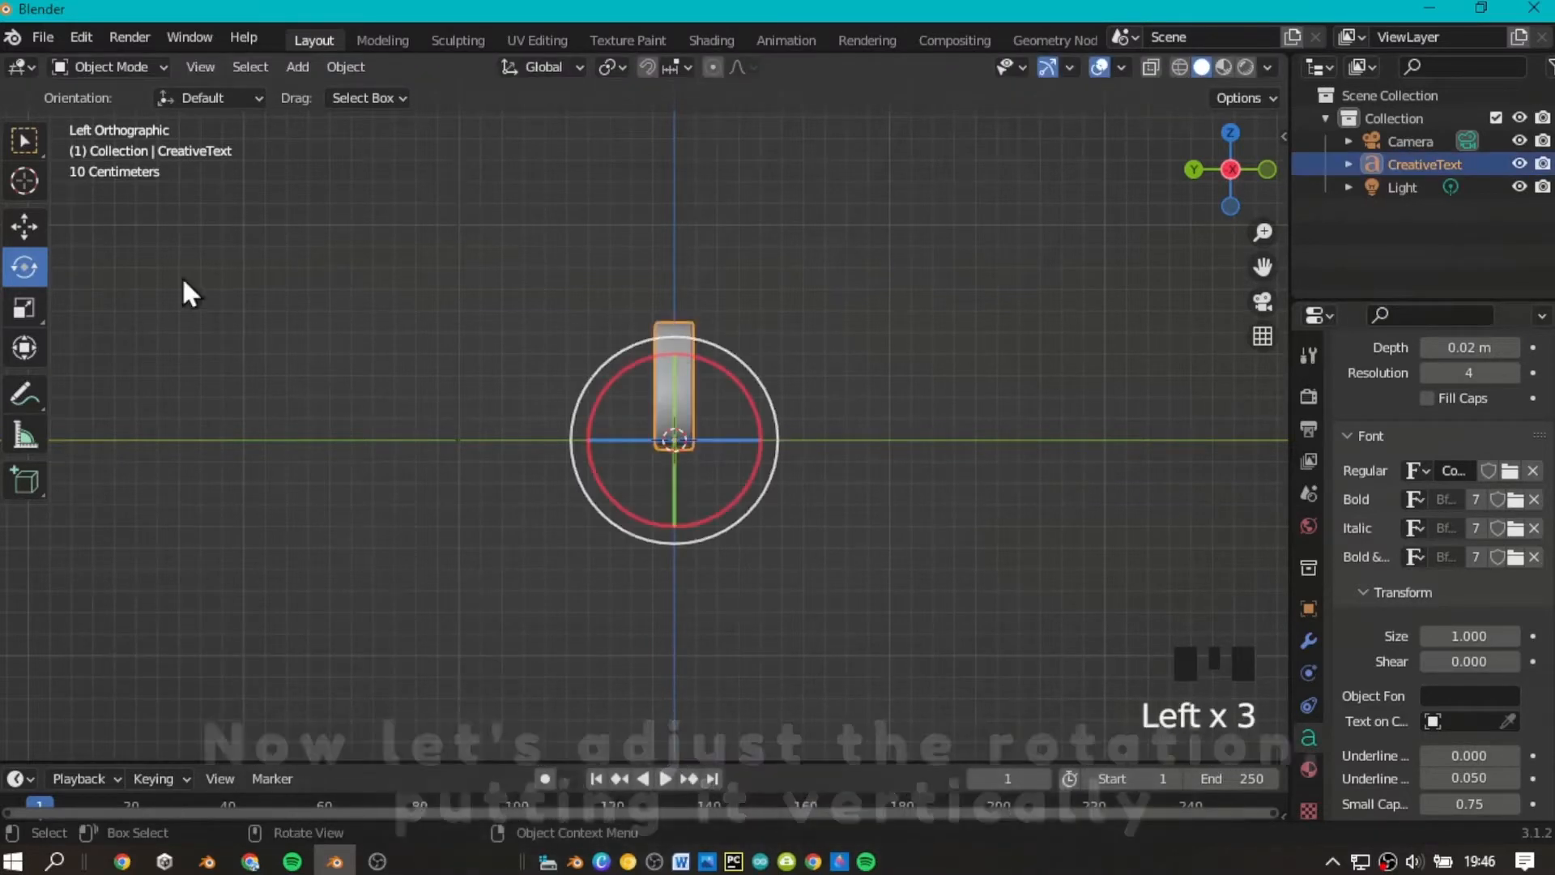
Duplicate the upright text by copy and paste and move the copy about -0.61 m along Y.
click(24, 226)
scroll(950, 316, up, 2)
drag(1262, 266, 1150, 237)
key(ctrl+v)
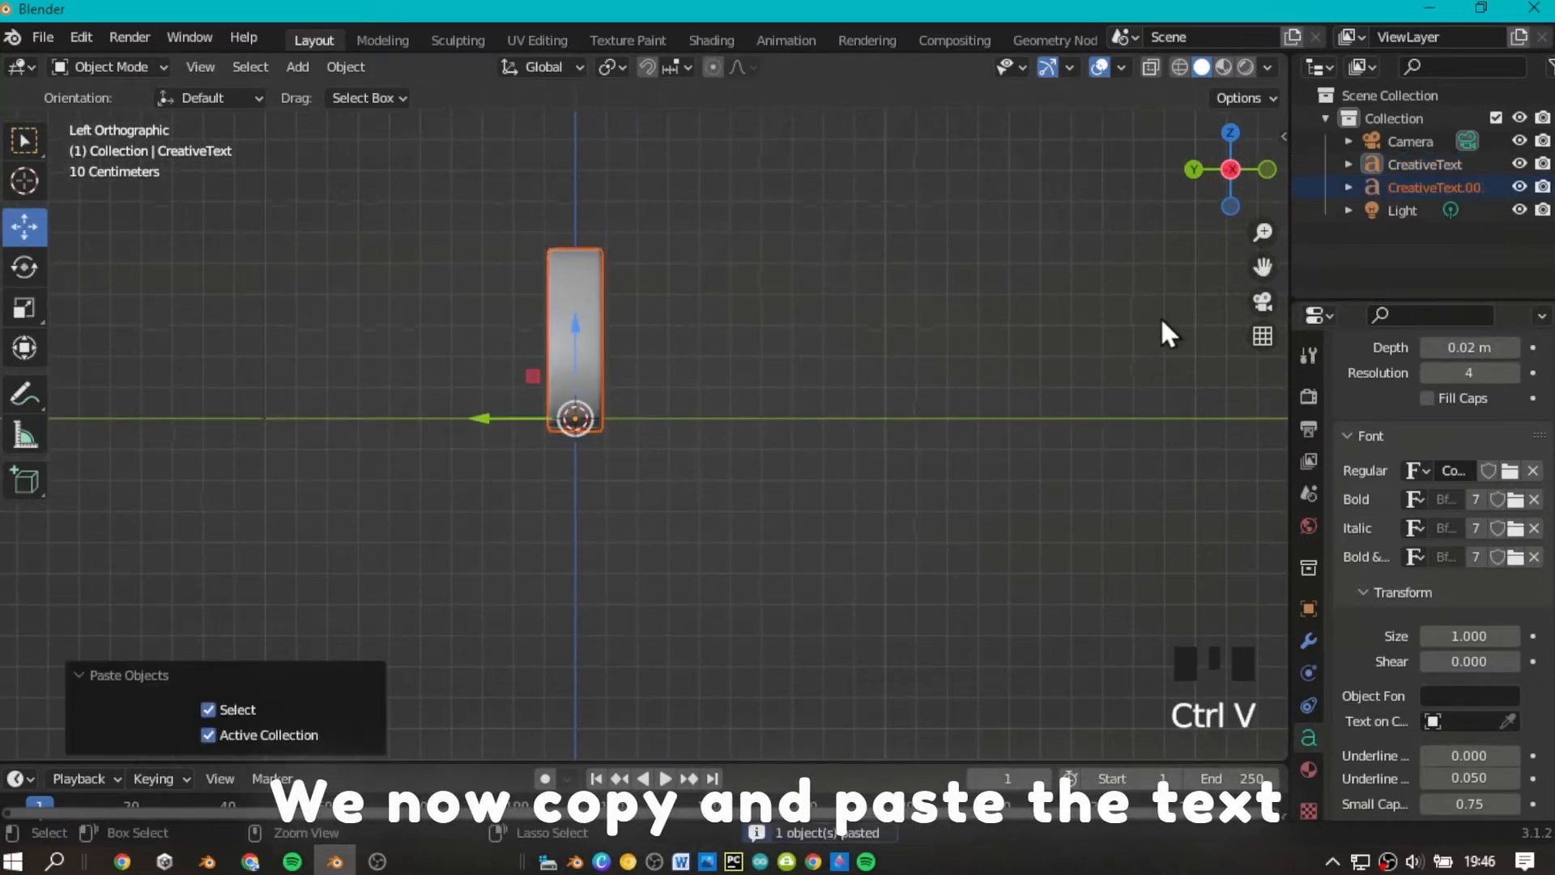
drag(489, 405, 685, 490)
Rotate the copied text -90° about the global X axis so it lies flat.
click(24, 266)
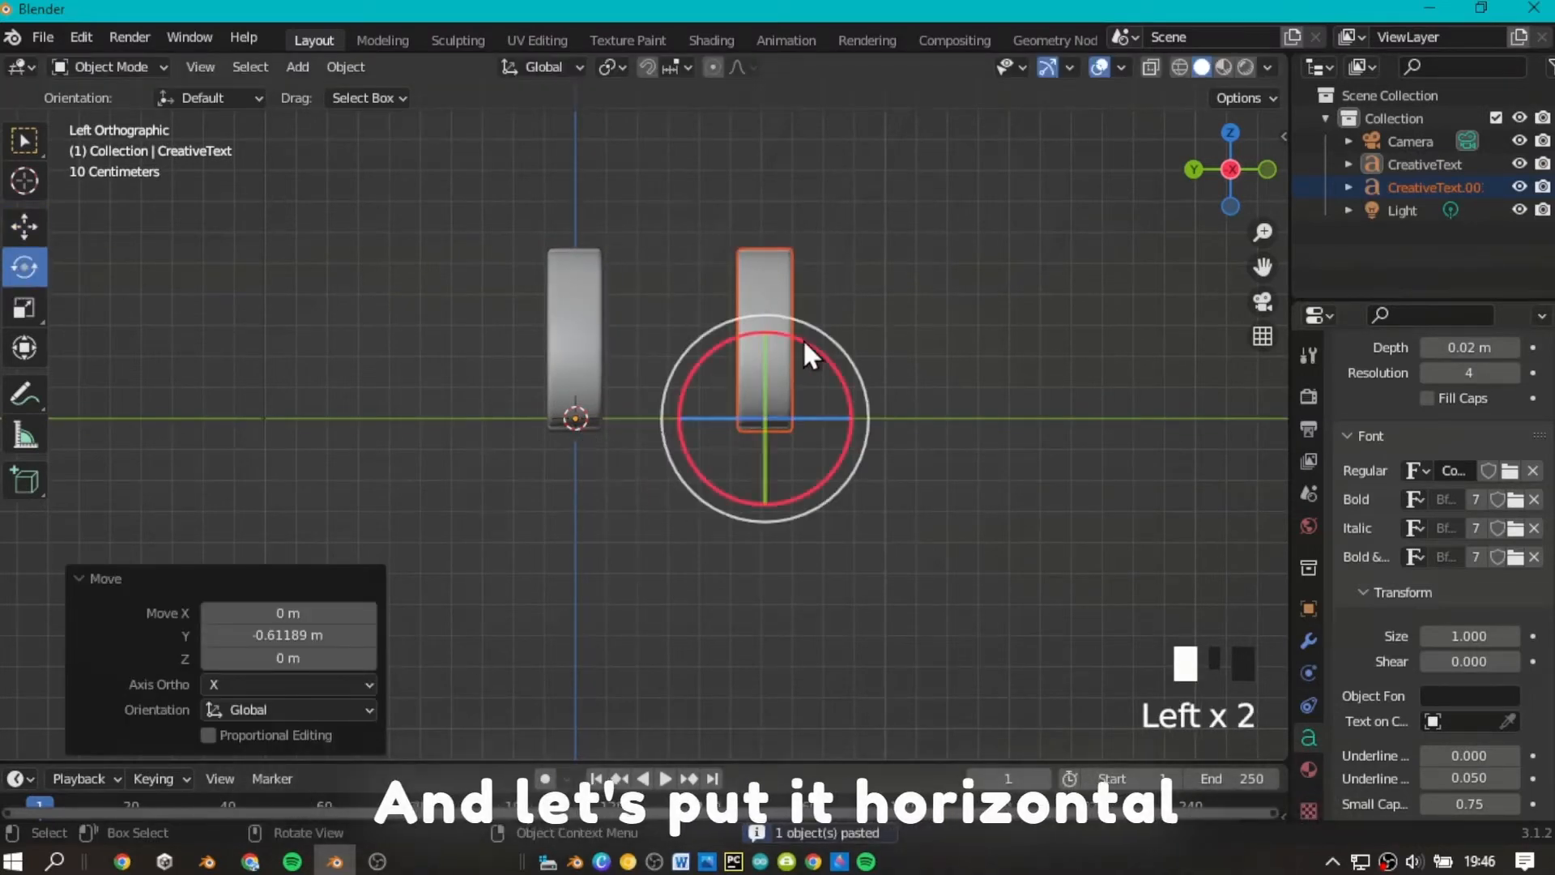
drag(805, 347, 703, 383)
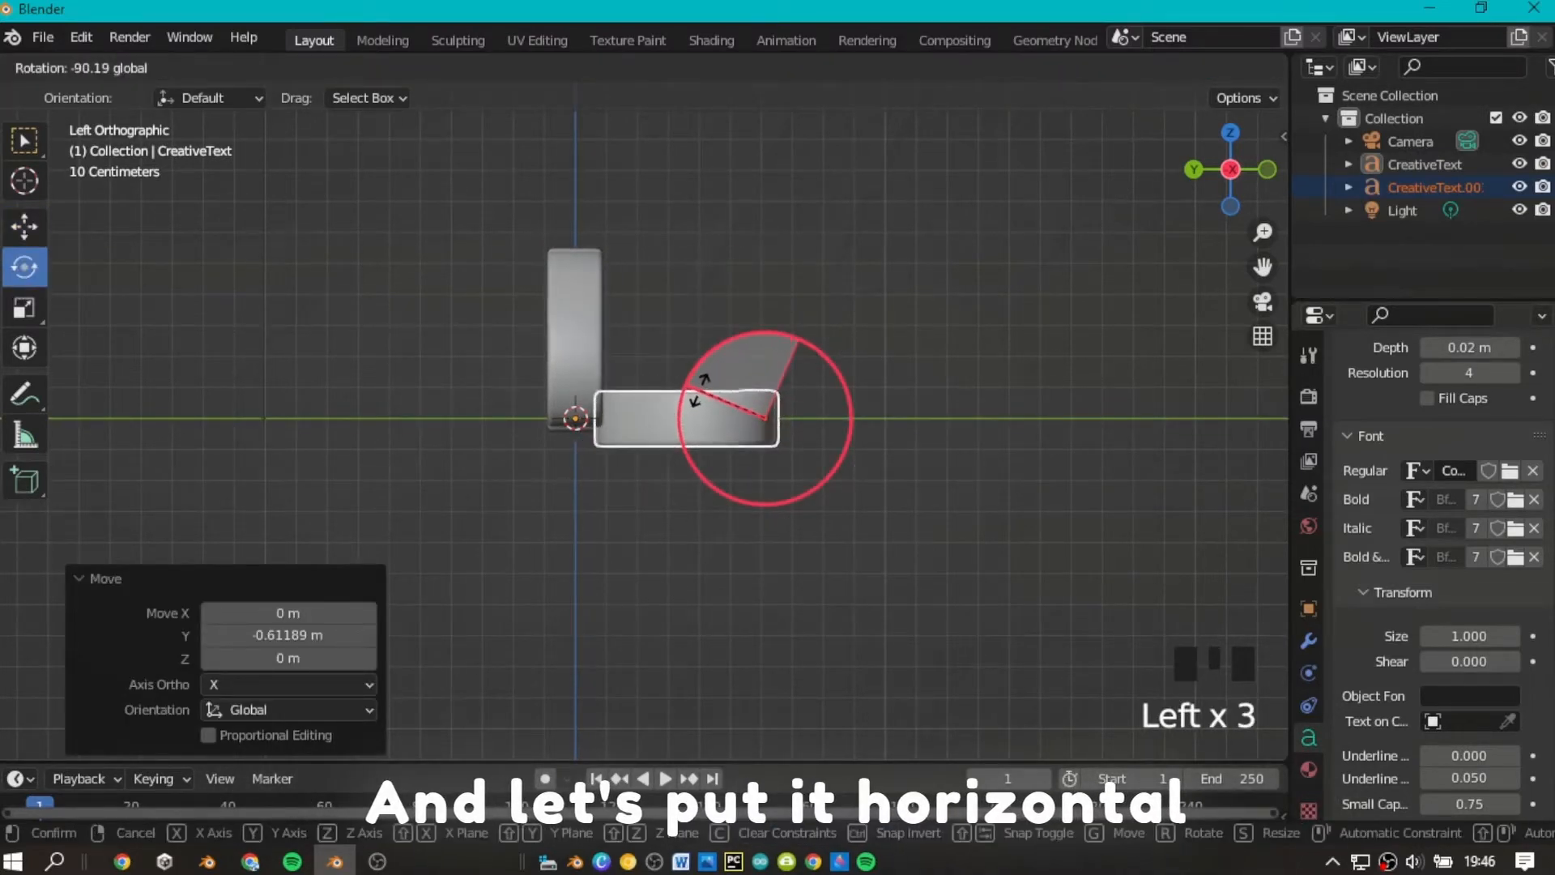
drag(696, 388, 697, 390)
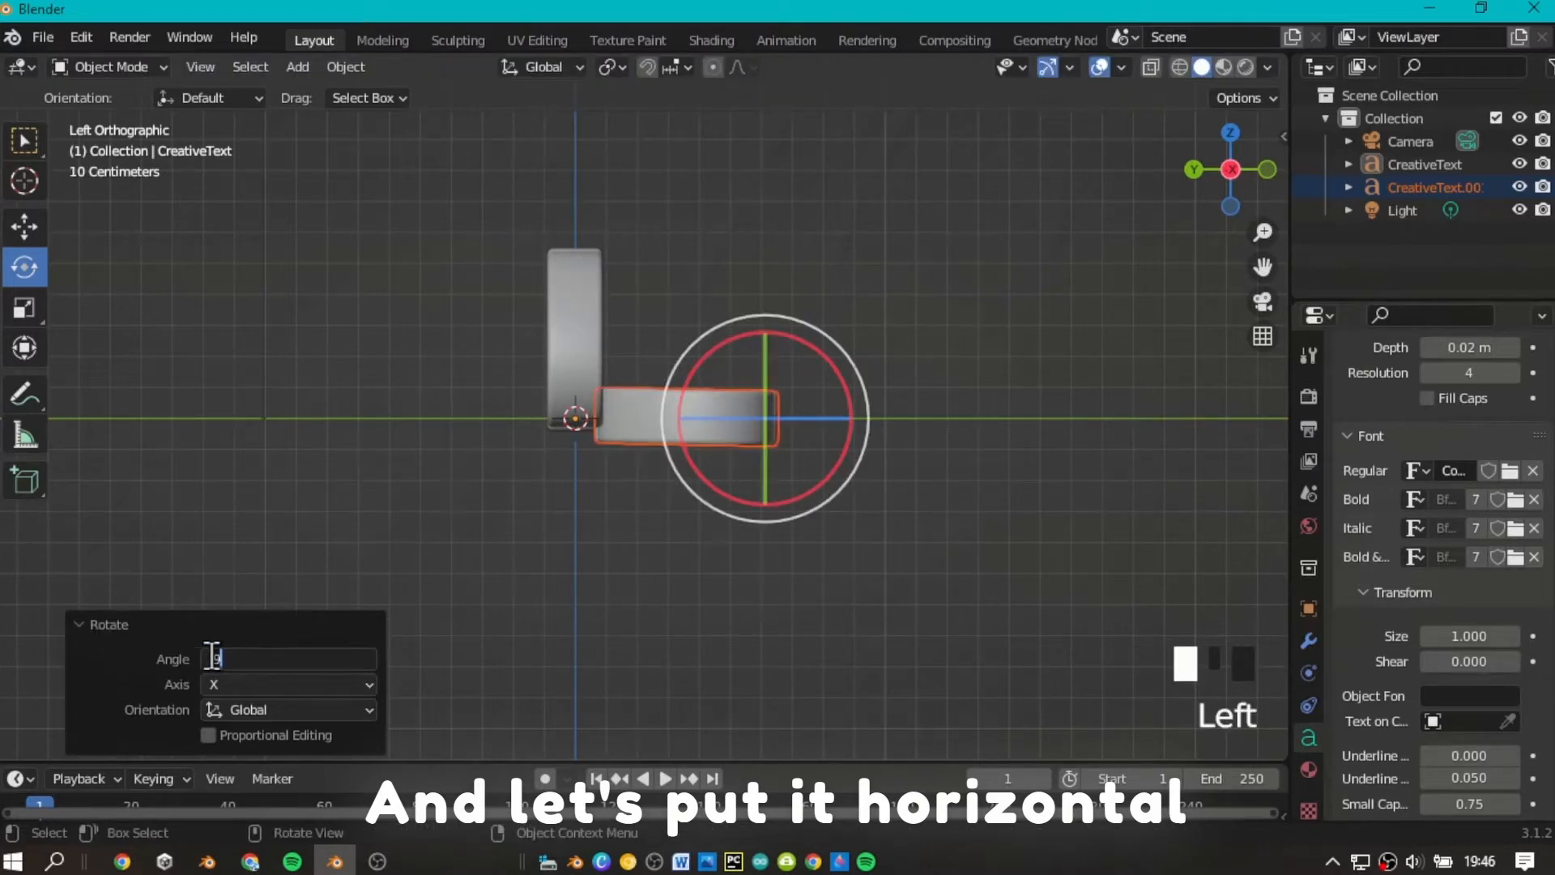
Move the flat copy clear of the upright text along Y and raise it about 0.06 m to align their bases.
click(23, 226)
drag(701, 422, 721, 425)
drag(795, 319, 802, 295)
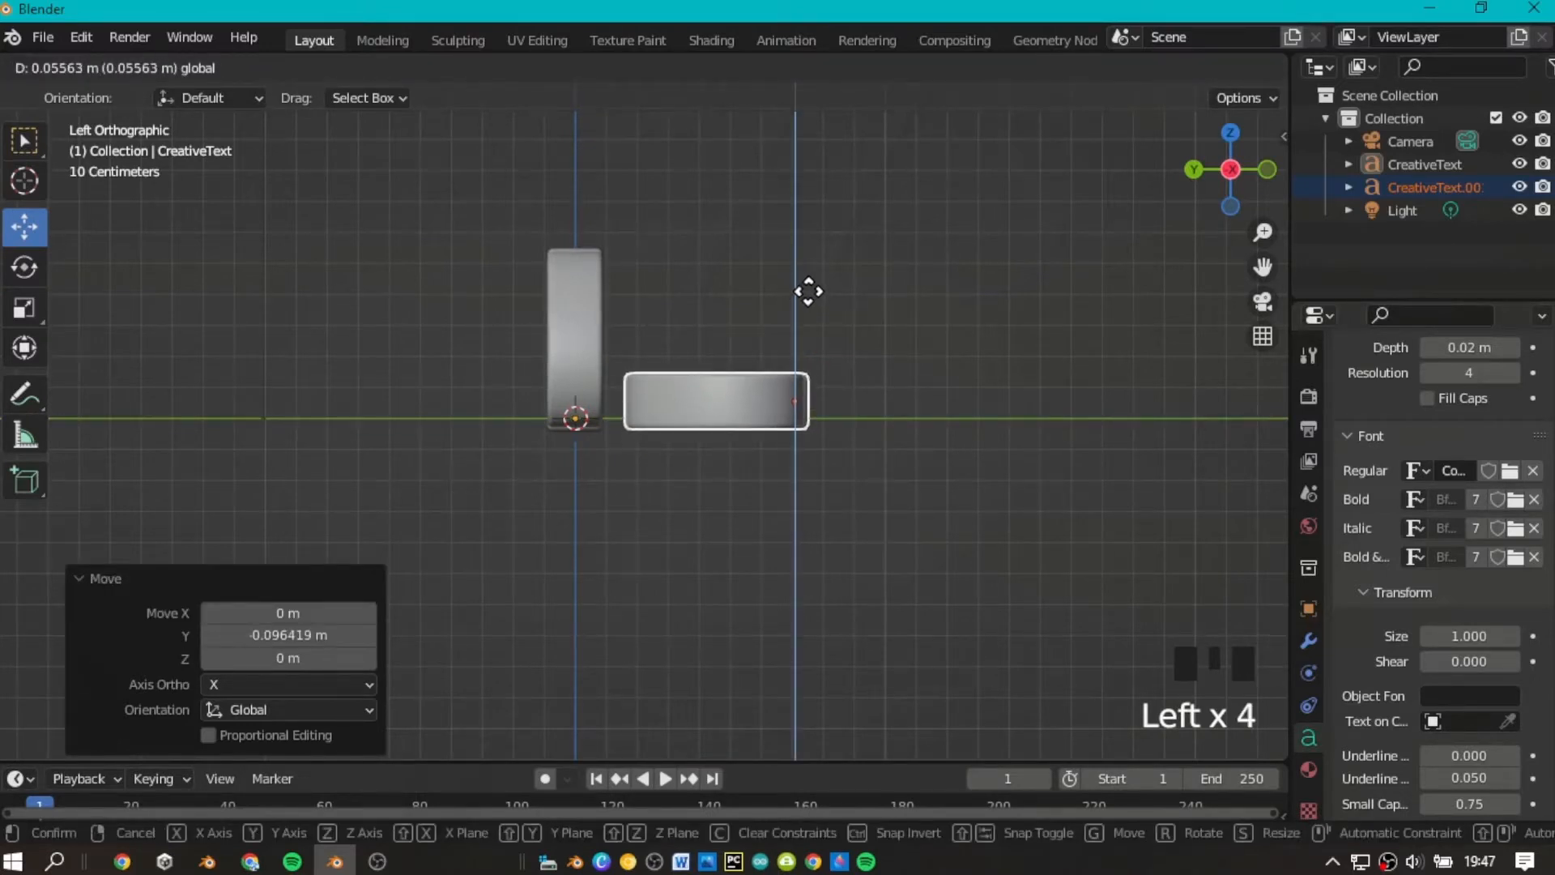
drag(808, 291, 808, 292)
drag(712, 409, 752, 441)
click(996, 260)
Replace the wording of the flat text copy with "Design".
drag(1231, 170, 1214, 253)
scroll(1229, 202, down, 3)
scroll(1227, 162, up, 6)
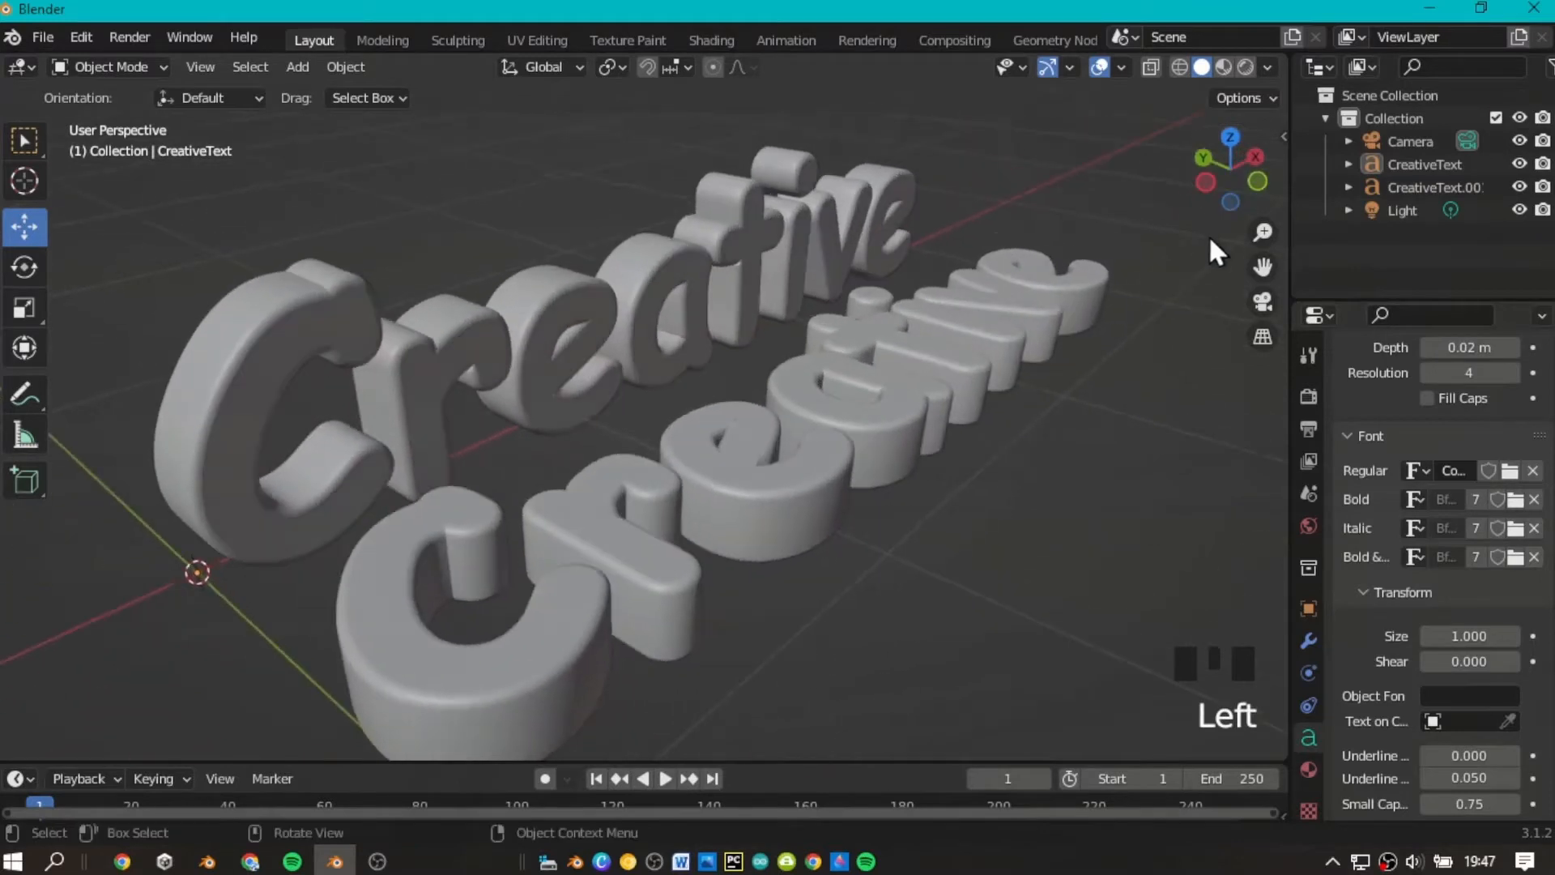
click(961, 381)
scroll(961, 382, down, 3)
scroll(1109, 188, up, 2)
scroll(1189, 174, down, 1)
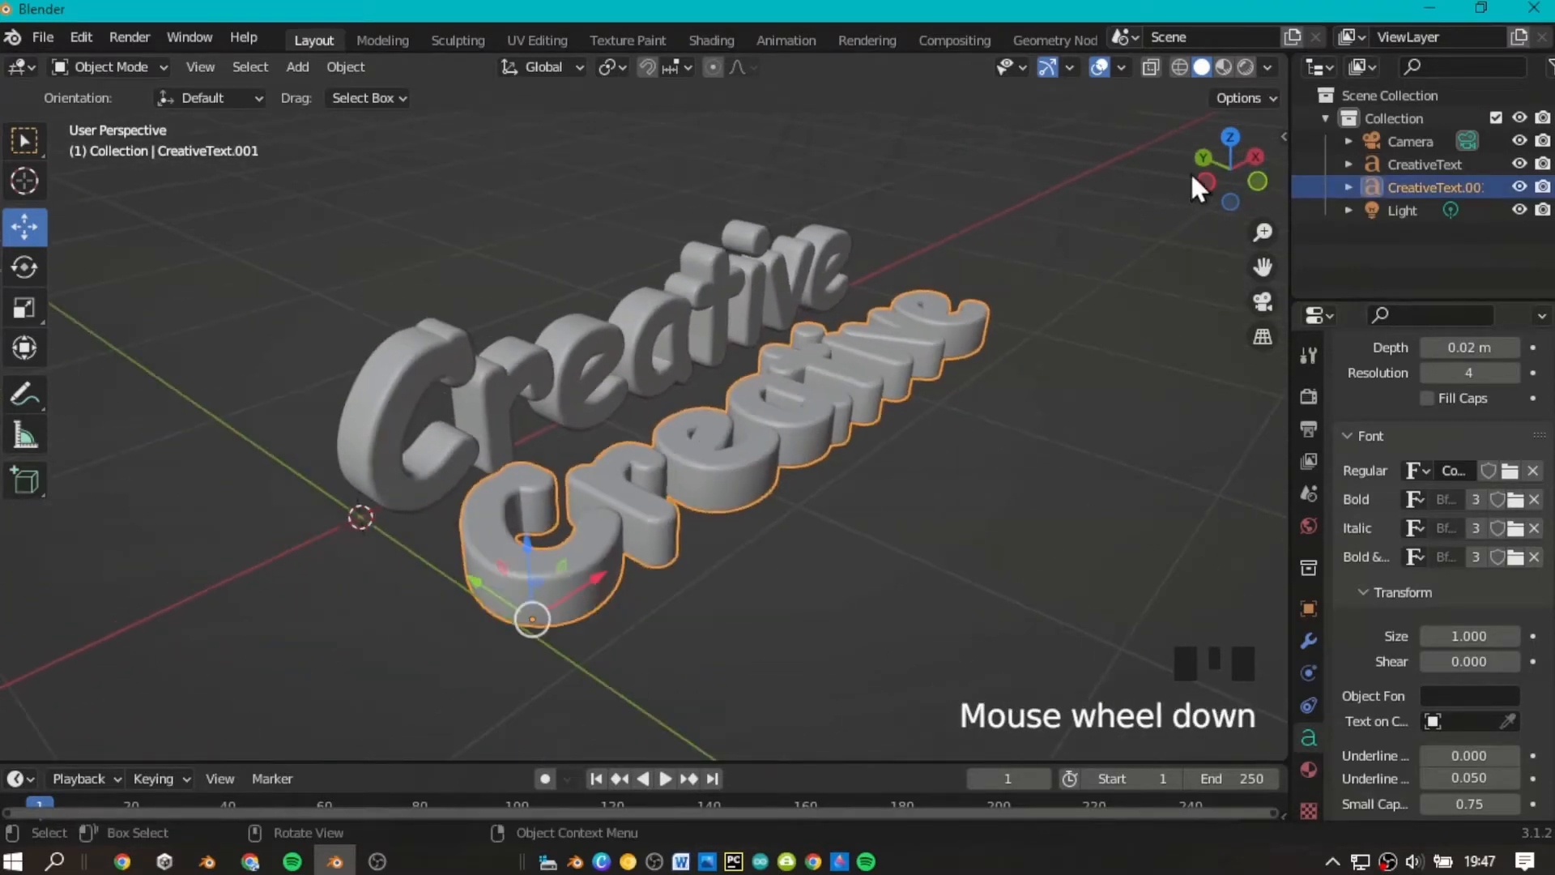
click(1232, 138)
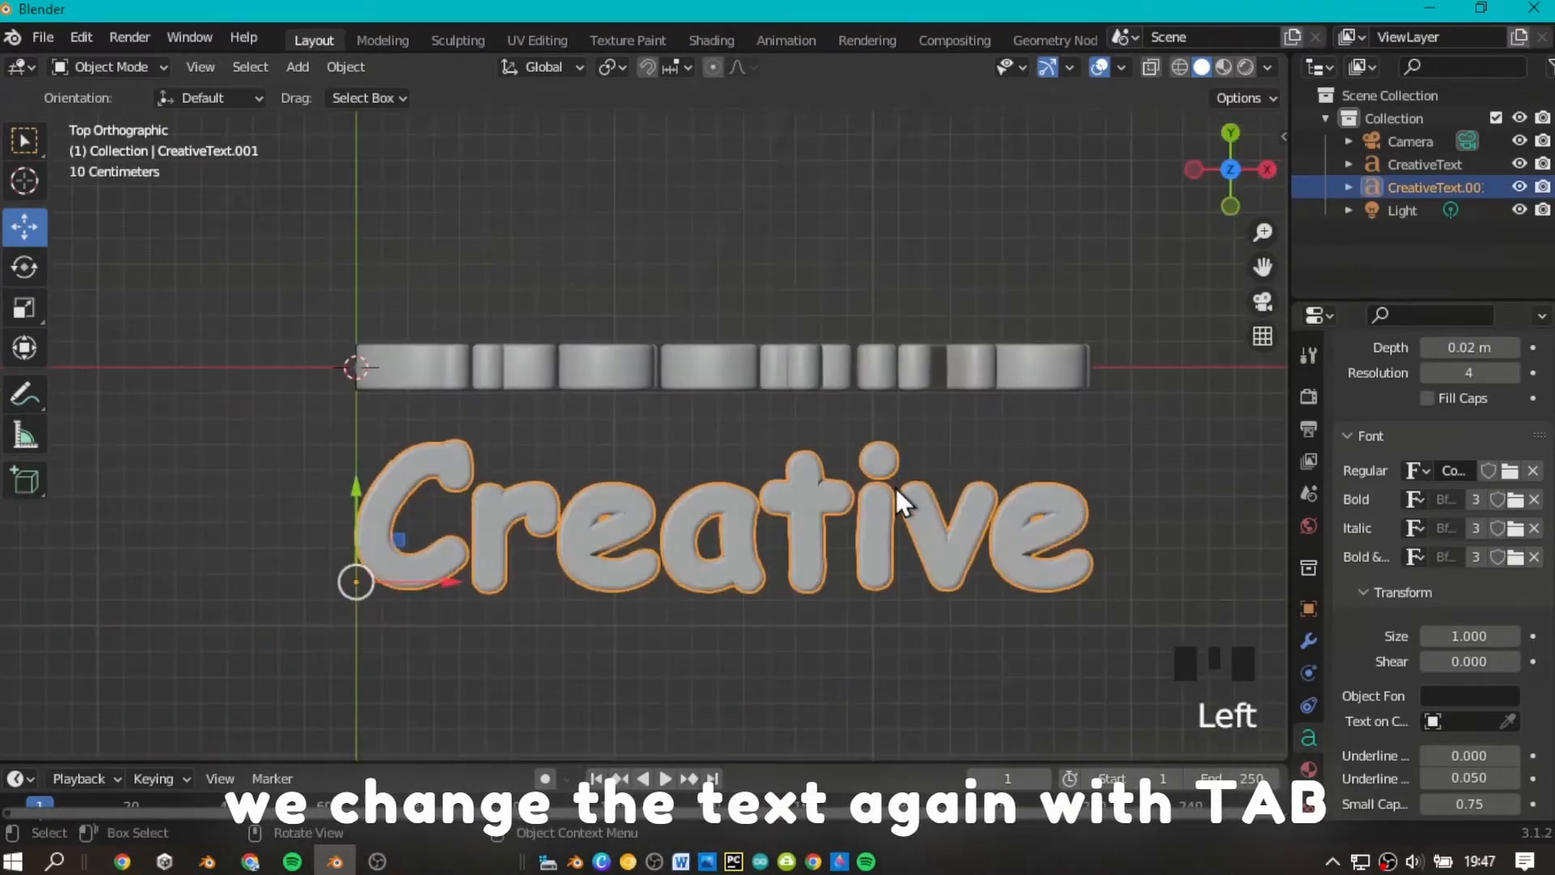
key(Tab)
key(BackSpace)
key(BackSpace)
key(BackSpace)
key(BackSpace)
key(BackSpace)
key(BackSpace)
key(BackSpace)
key(BackSpace)
key(BackSpace)
key(BackSpace)
key(BackSpace)
key(BackSpace)
key(BackSpace)
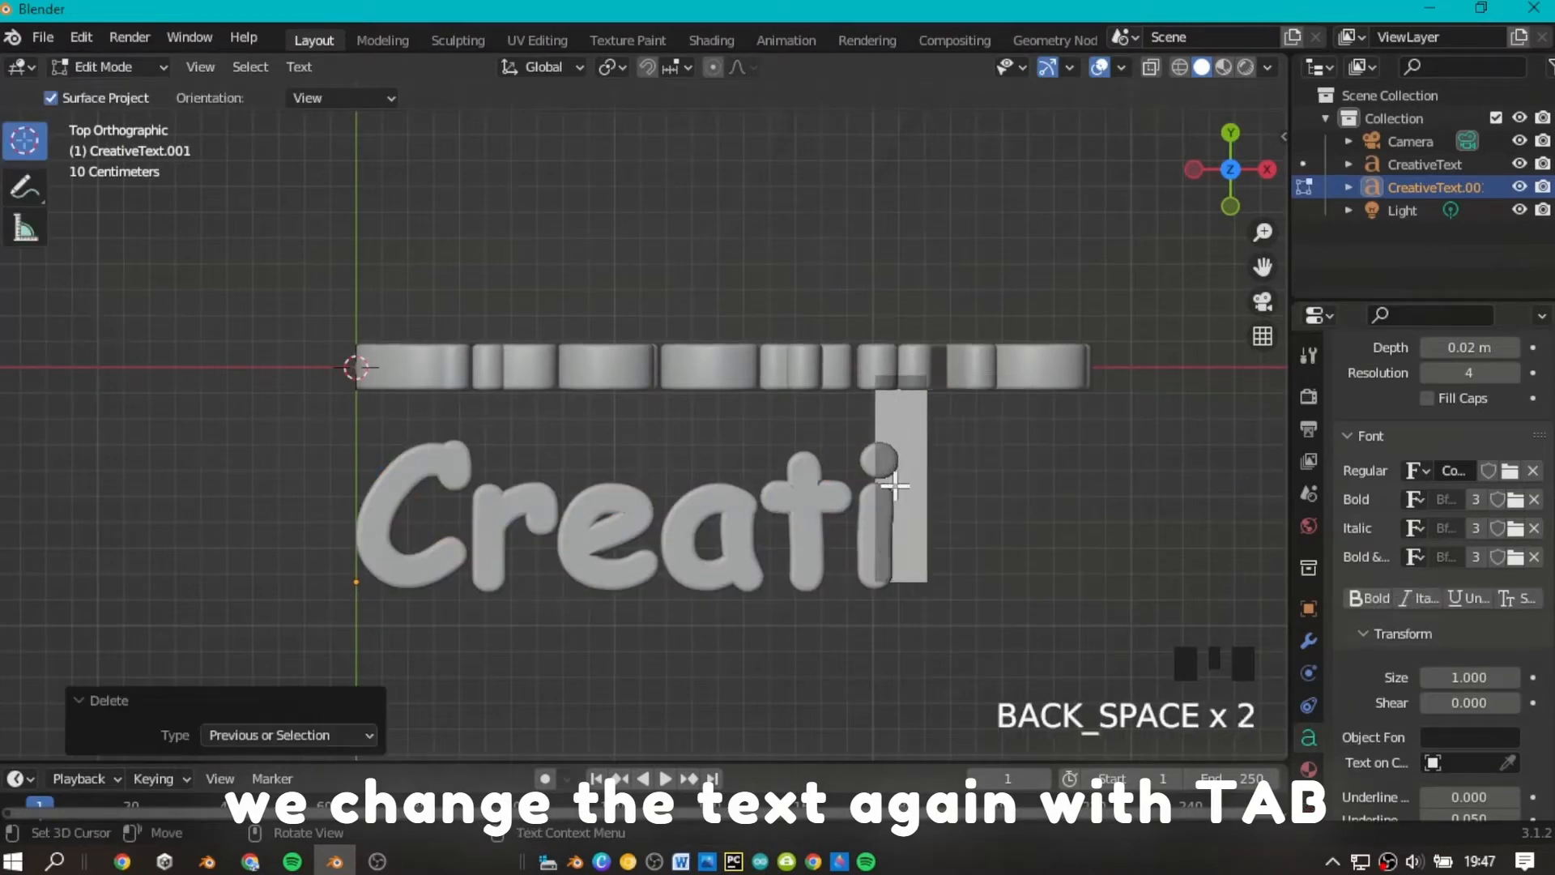
text(Design)
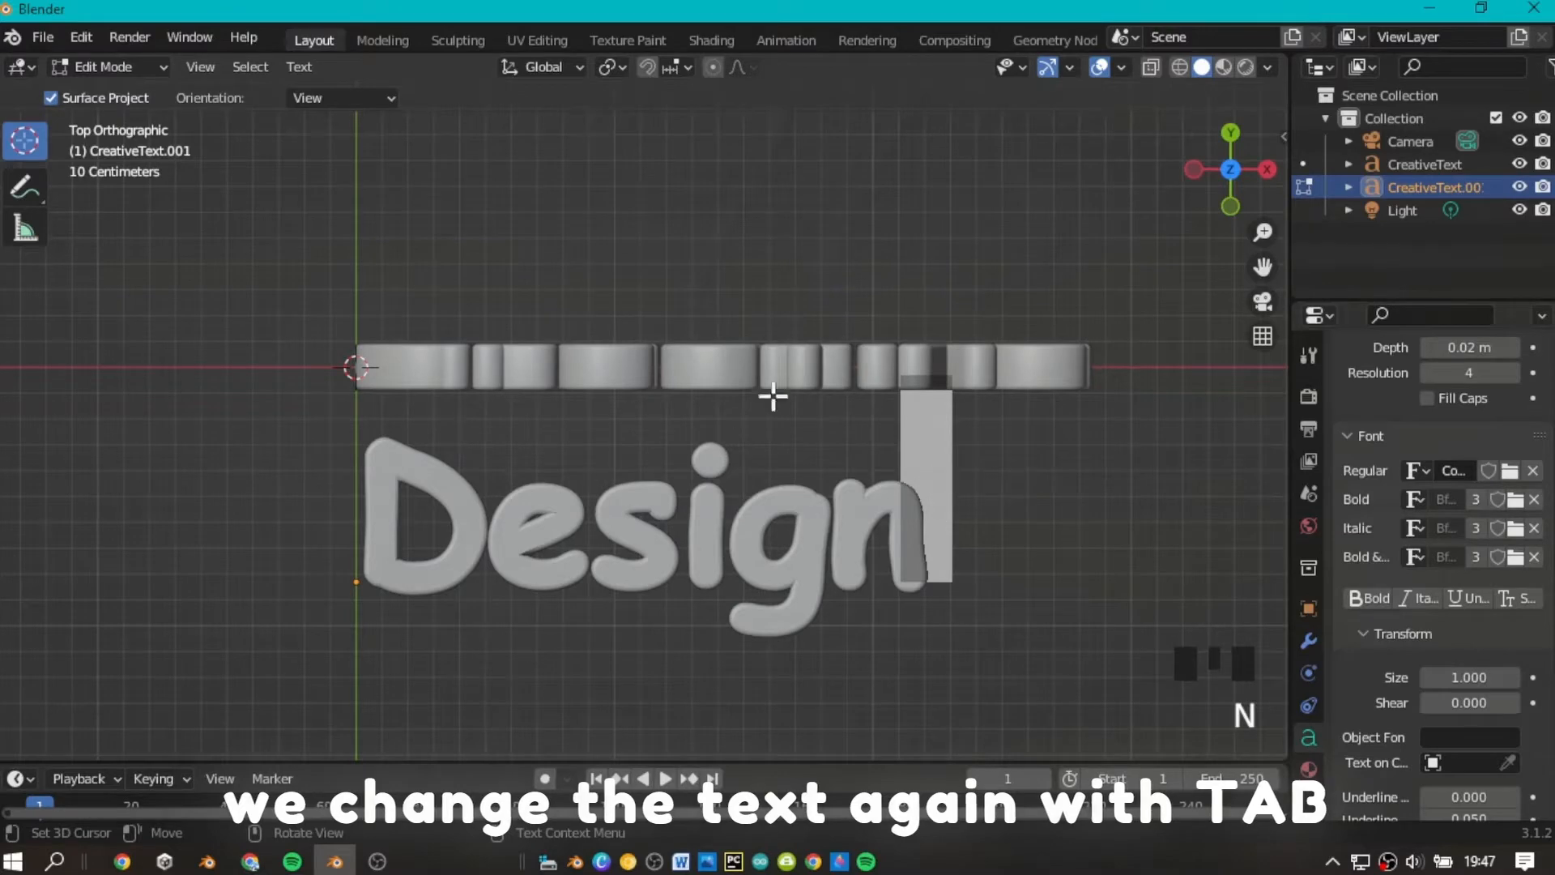
Finish editing the flat text and rename its object as DesignText.
click(1300, 183)
mouse_move(1251, 199)
mouse_down()
mouse_move(1223, 186)
mouse_move(1227, 139)
mouse_move(1251, 125)
mouse_move(1227, 186)
mouse_up()
scroll(1228, 186, down, 2)
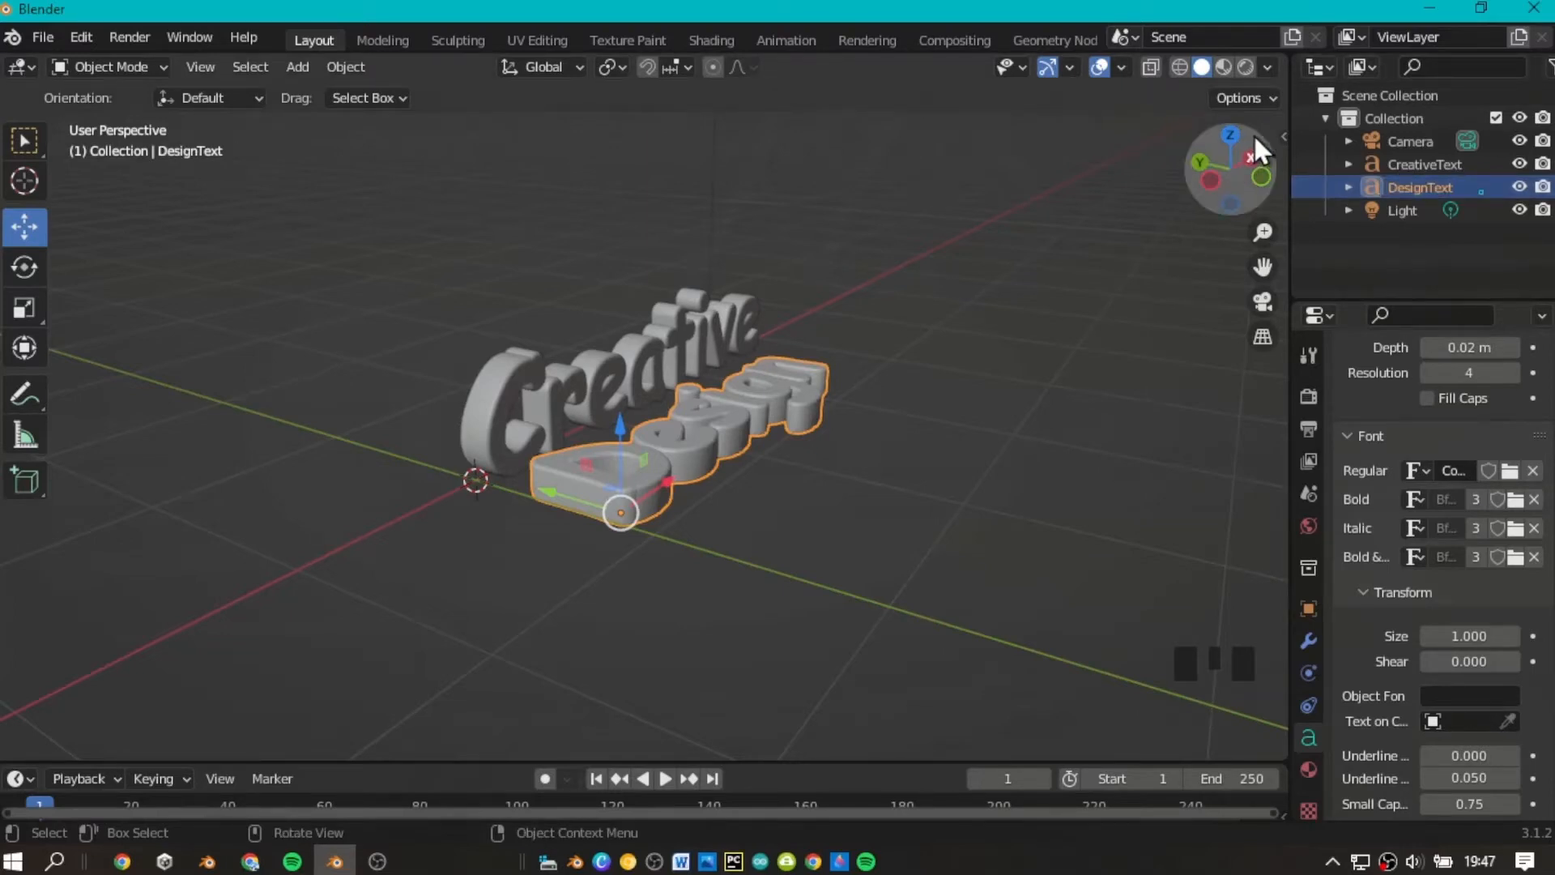
Add a 2 m plane mesh at the world origin.
drag(1252, 134, 1194, 214)
click(1194, 196)
scroll(1206, 191, down, 4)
scroll(1216, 188, up, 3)
scroll(1052, 273, down, 2)
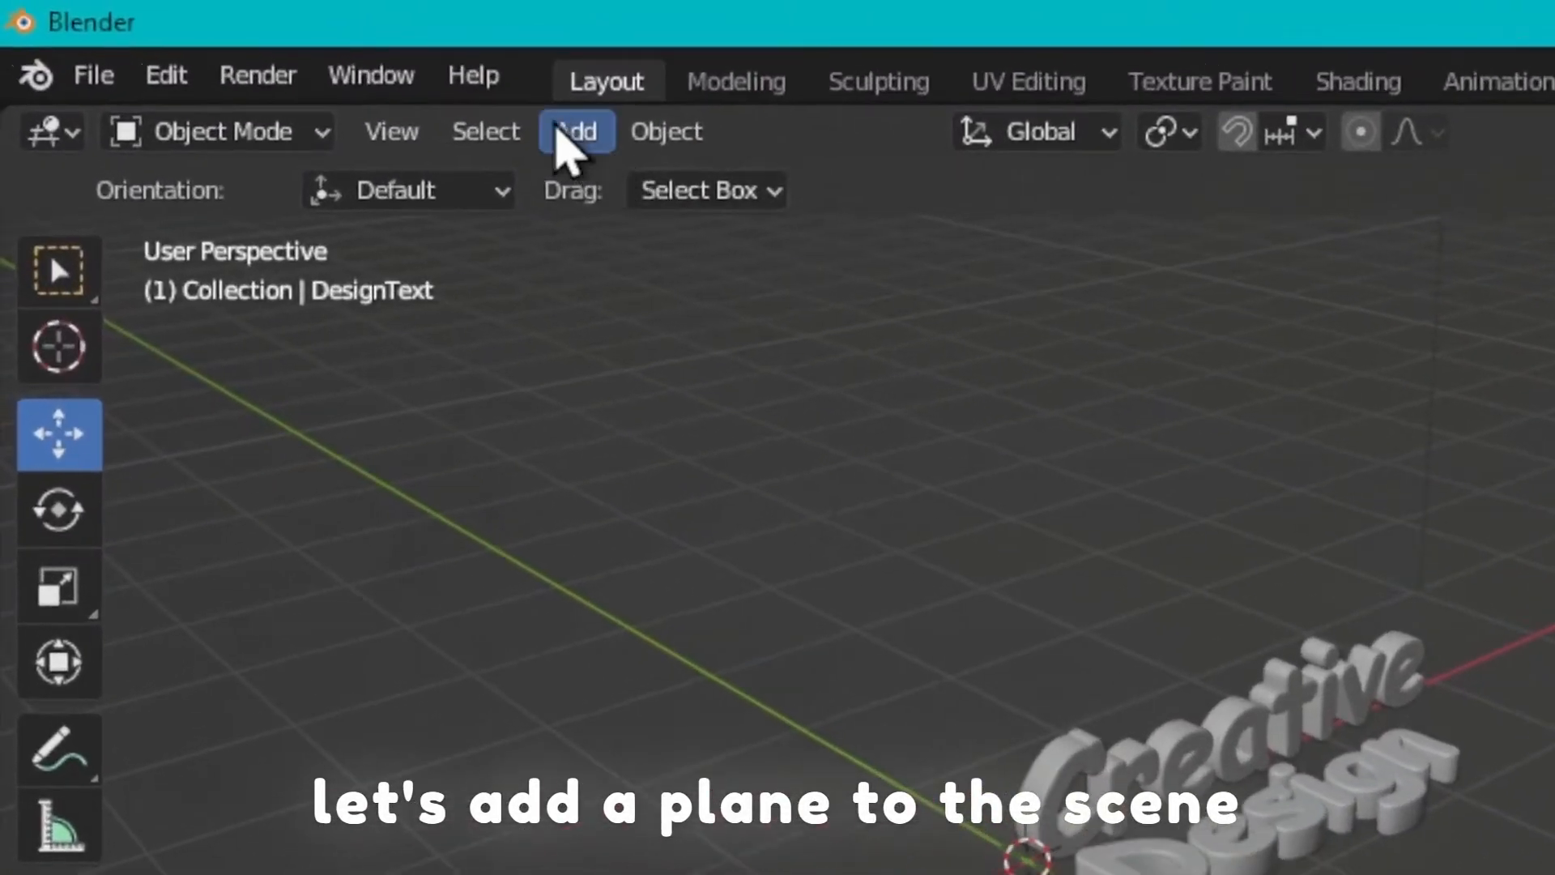
click(293, 66)
mouse_move(577, 174)
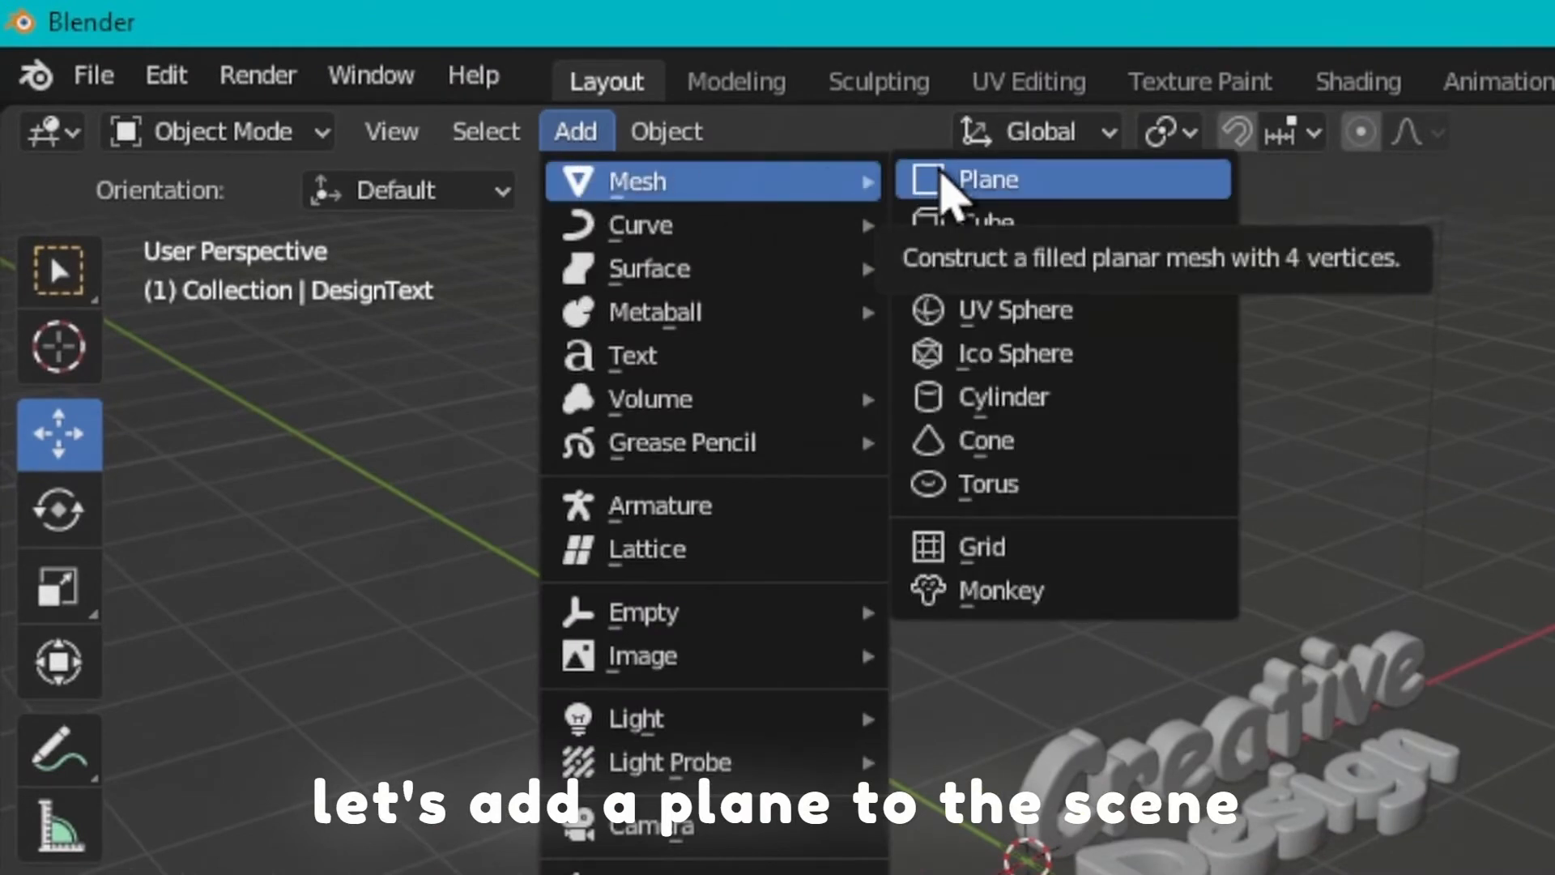
click(943, 180)
scroll(729, 336, down, 3)
scroll(923, 311, up, 2)
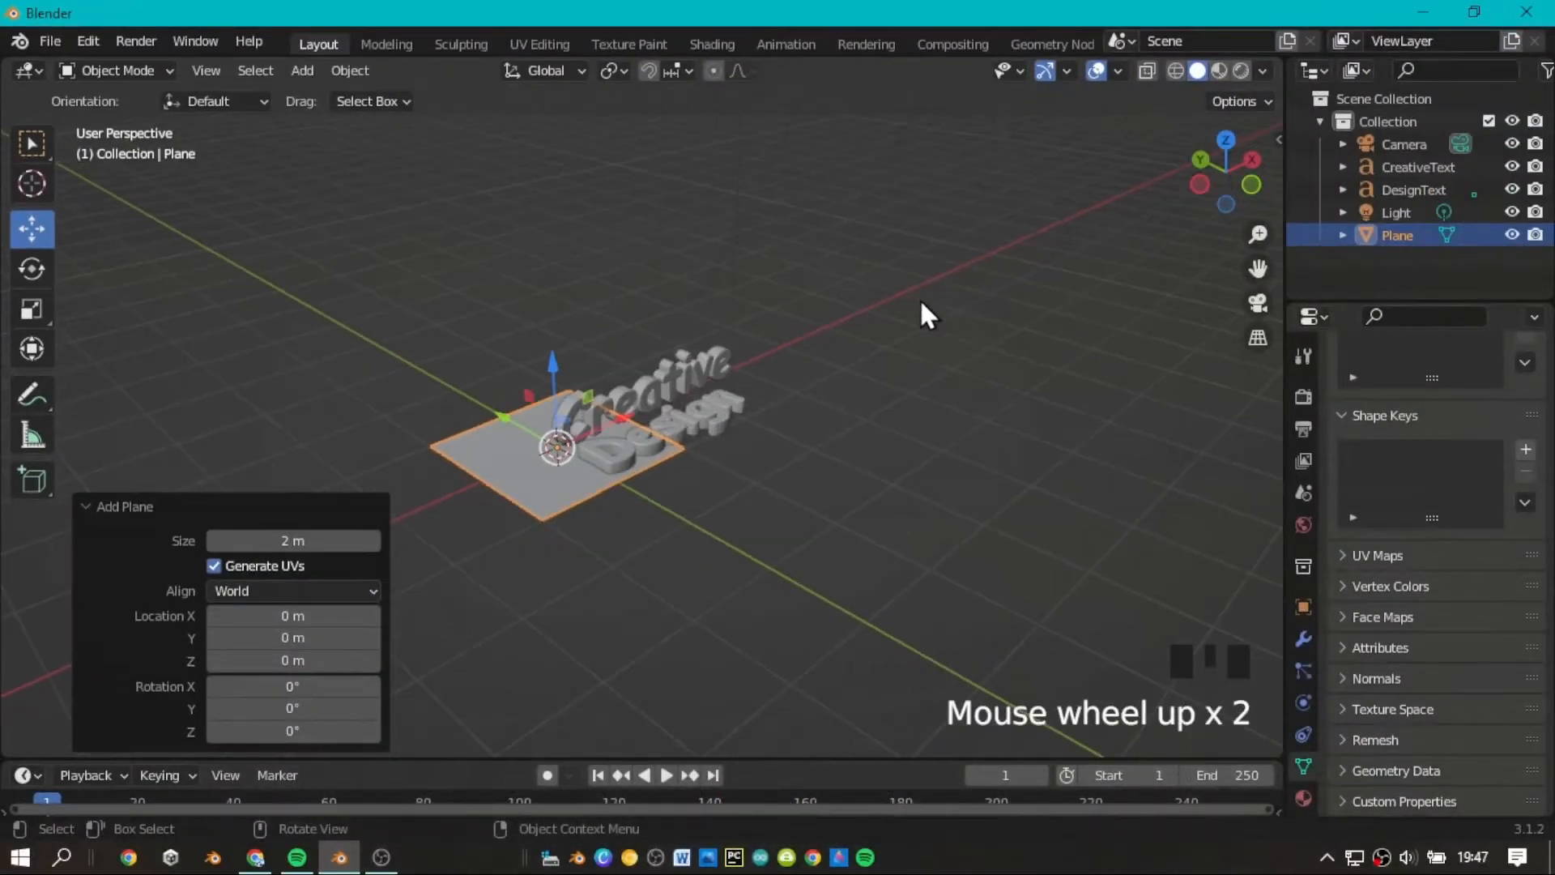
Scale the plane up uniformly to nearly six times its size and shift it along X to center it under the texts.
click(1224, 140)
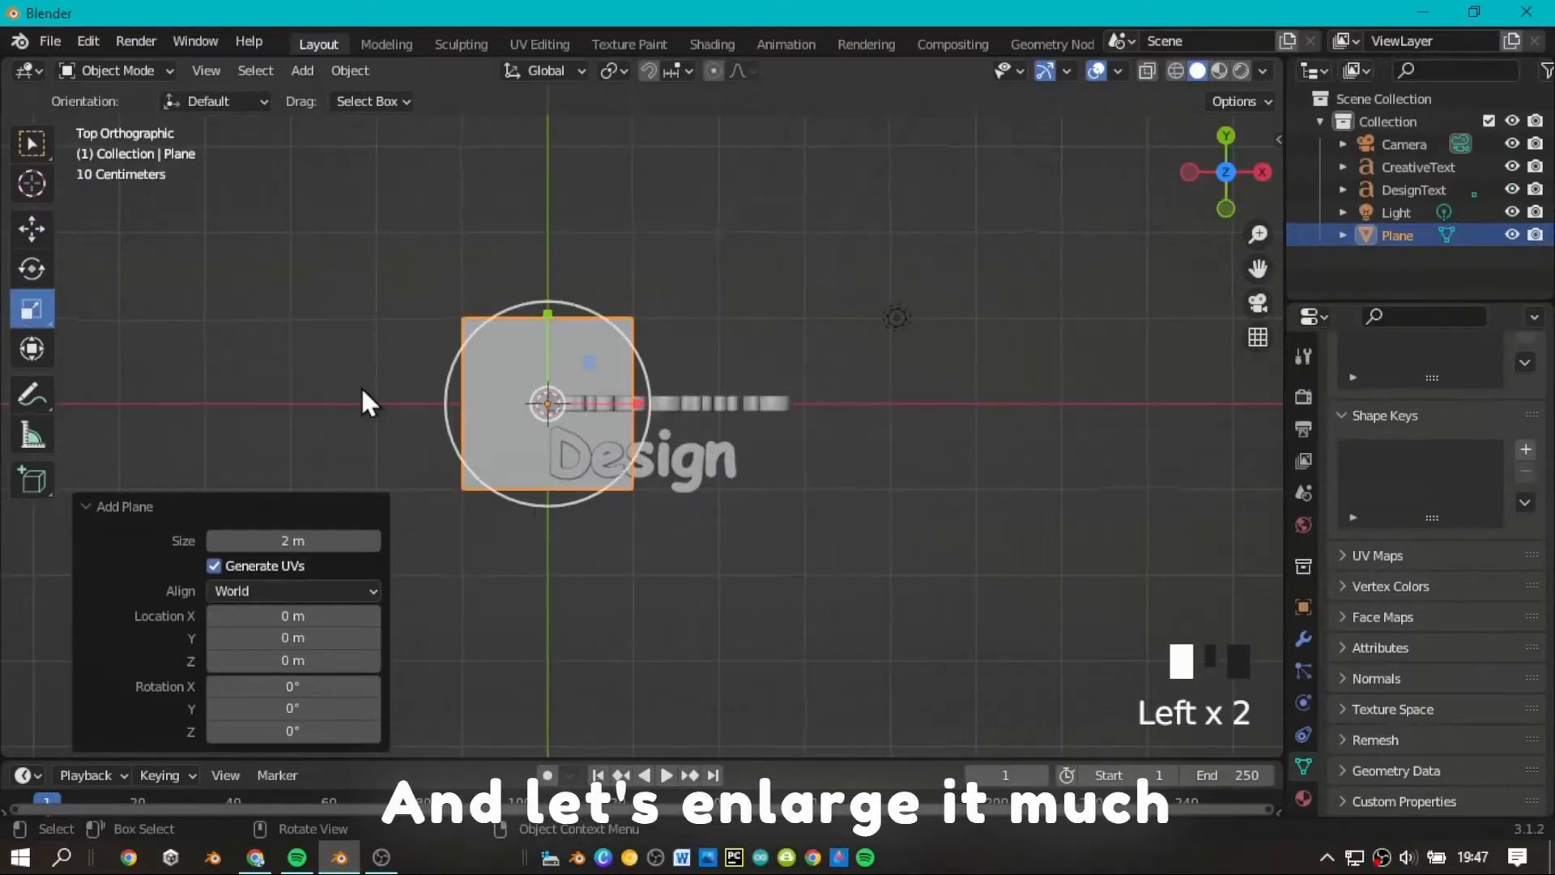
scroll(652, 483, down, 4)
drag(652, 483, 1063, 614)
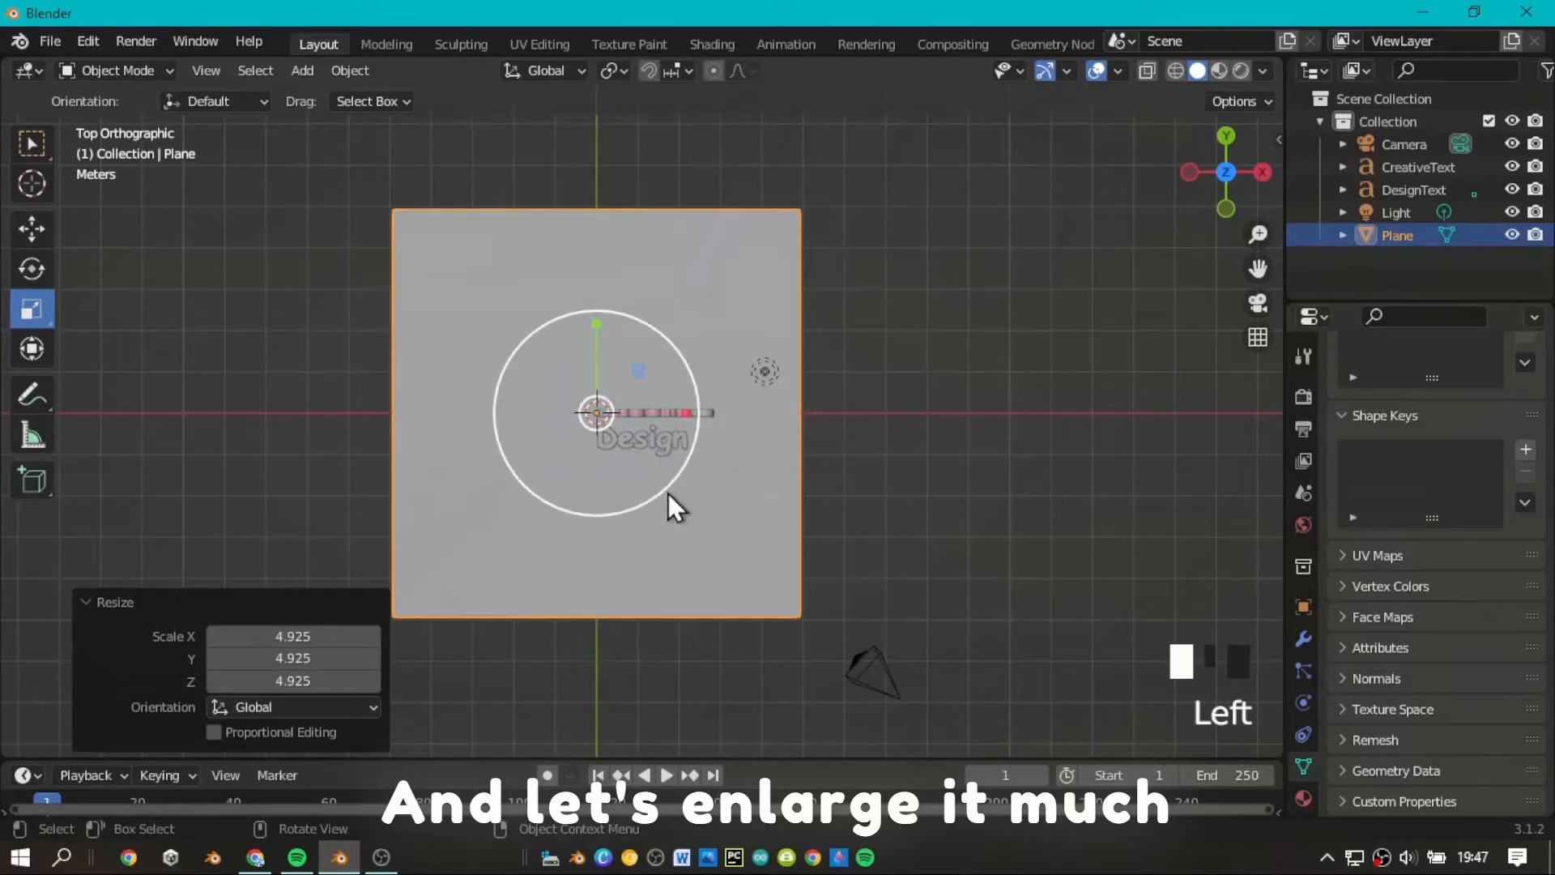
drag(668, 493, 672, 497)
click(30, 226)
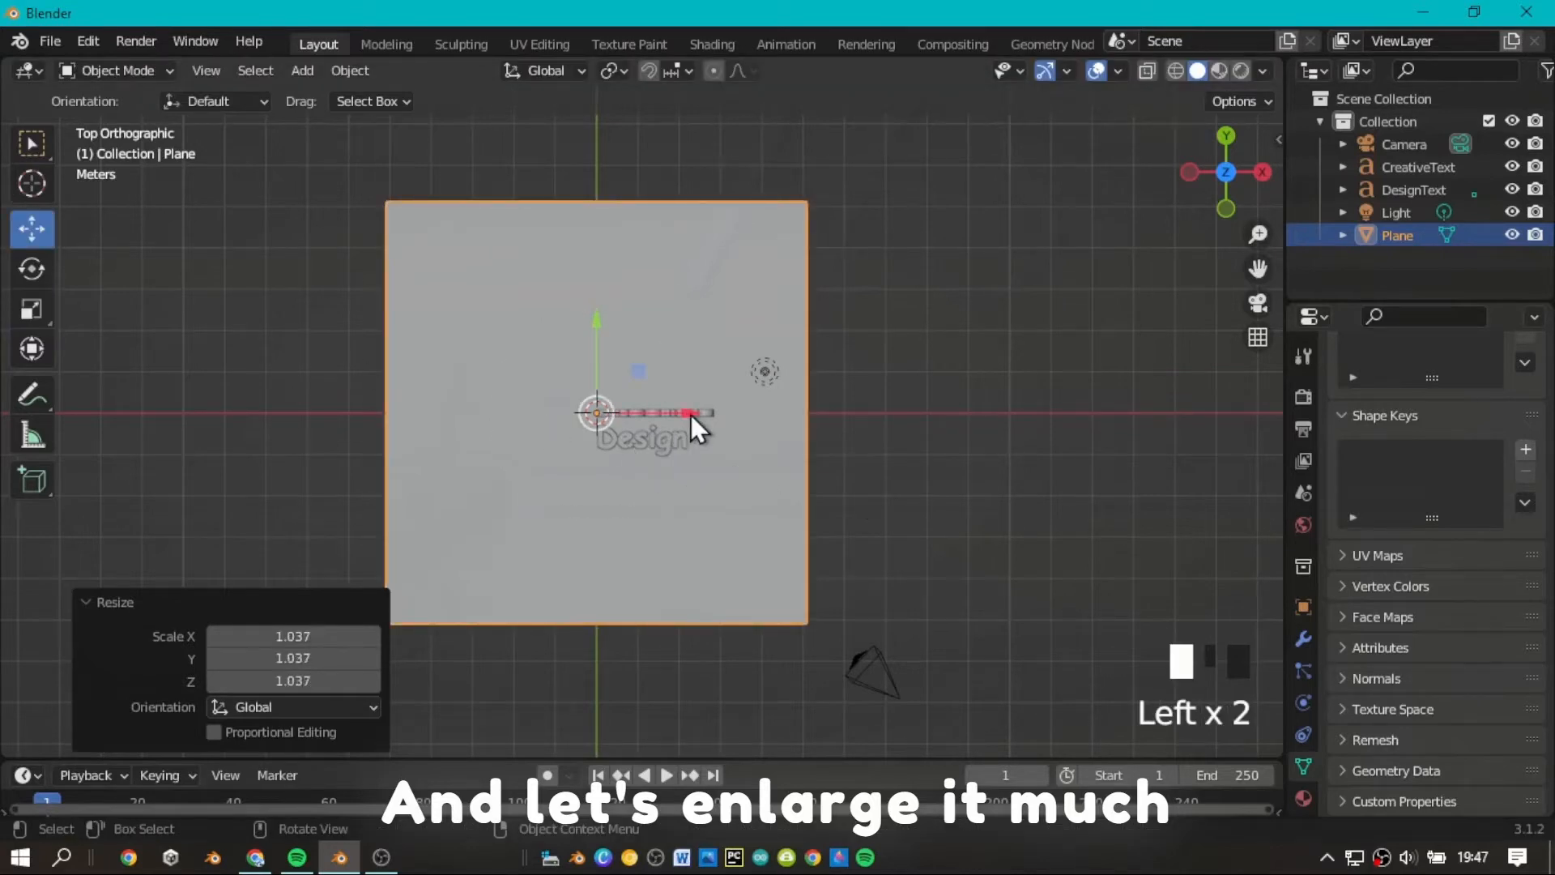
drag(697, 427, 754, 484)
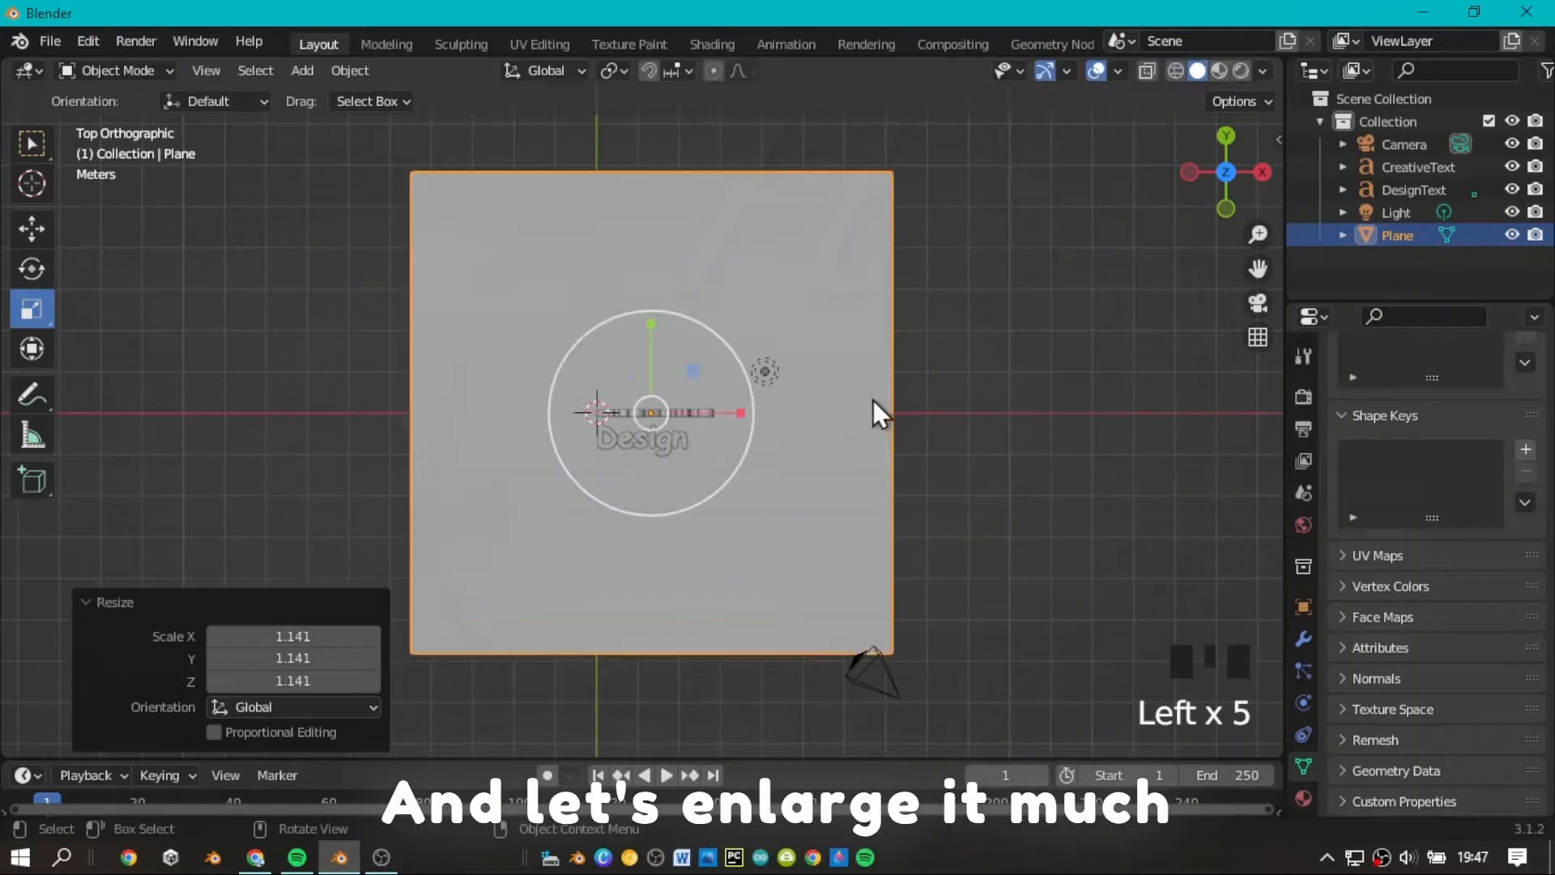
Shift the plane slightly along Z to meet the base of the two texts.
click(1189, 180)
scroll(1075, 214, up, 7)
click(32, 228)
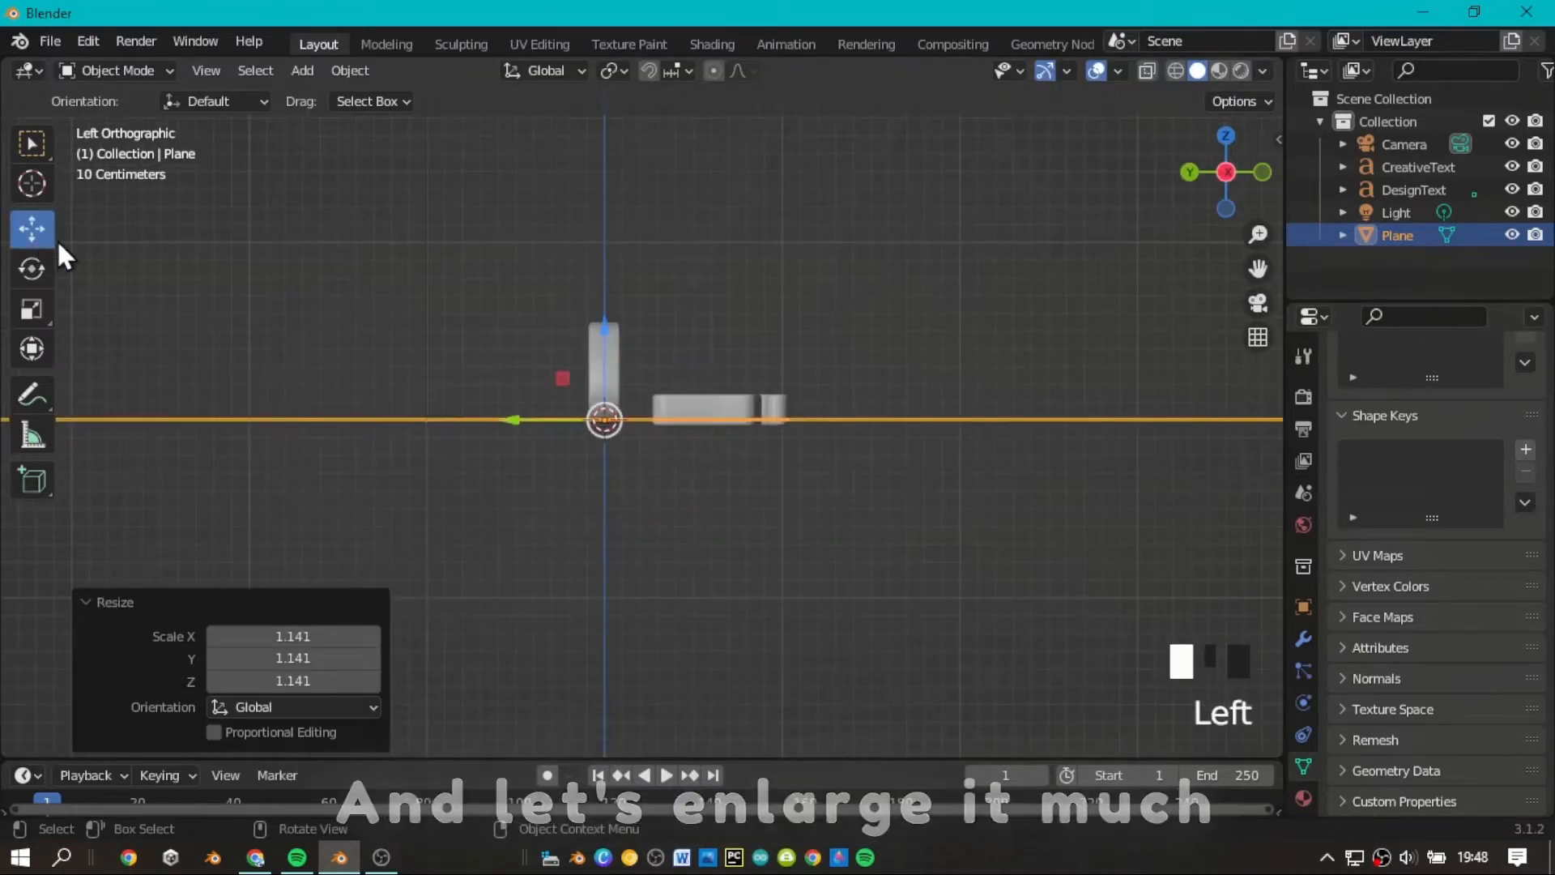
drag(608, 337, 613, 330)
click(801, 288)
Examine how the two texts sit on the plane from several angles and distances.
drag(1229, 197, 1174, 199)
scroll(1221, 191, up, 6)
scroll(1221, 191, down, 2)
scroll(1253, 257, down, 2)
mouse_move(1256, 268)
mouse_down()
mouse_move(1248, 300)
mouse_move(1263, 300)
mouse_move(1260, 276)
mouse_up()
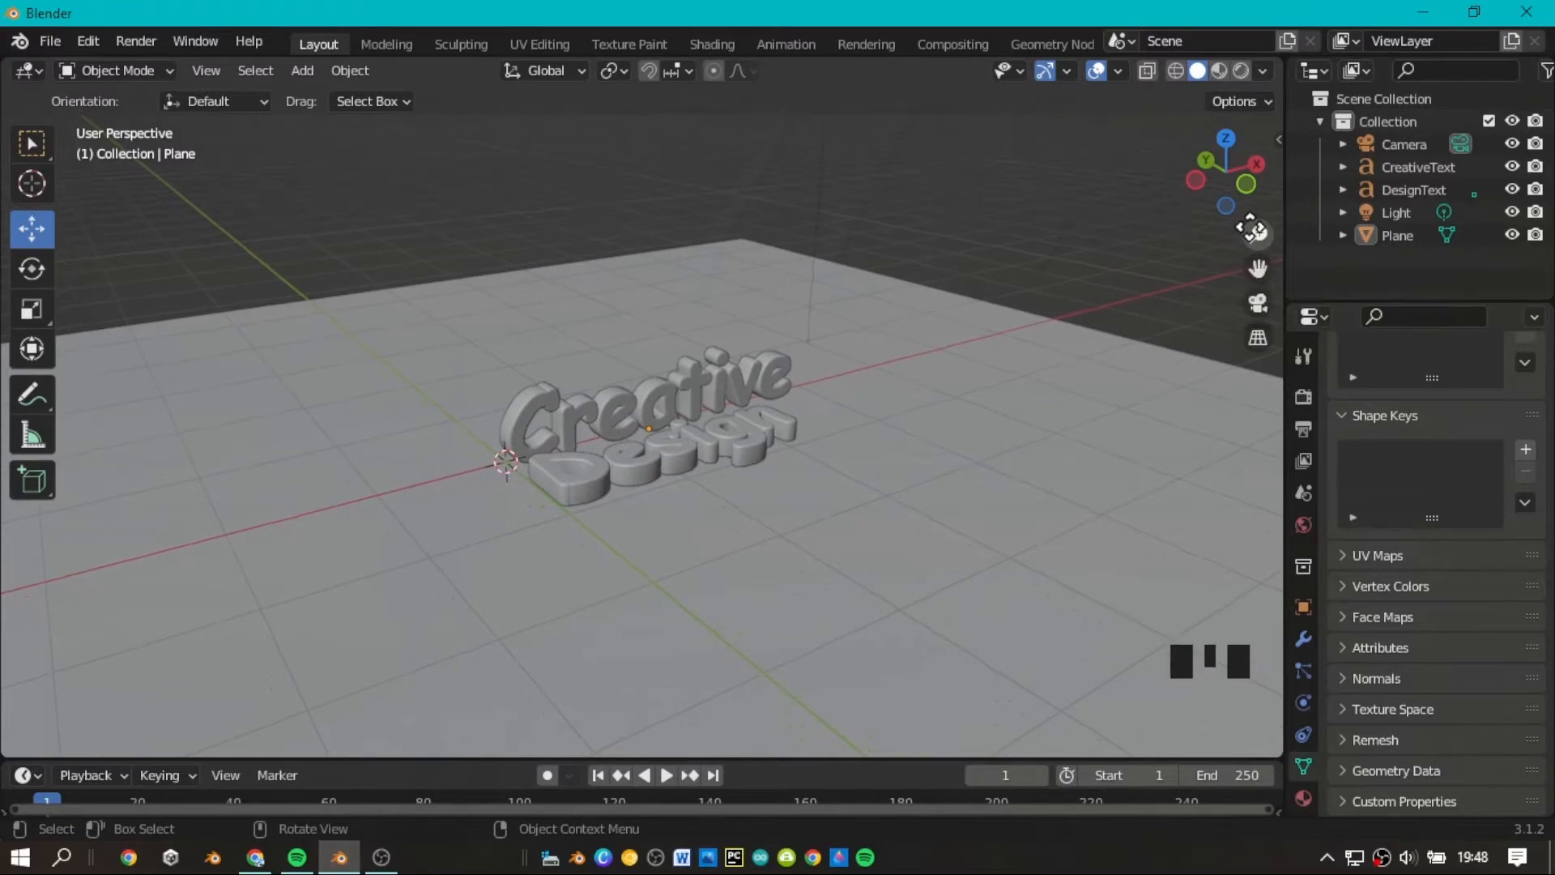
scroll(1250, 227, up, 1)
drag(1240, 215, 1229, 269)
scroll(1256, 266, down, 1)
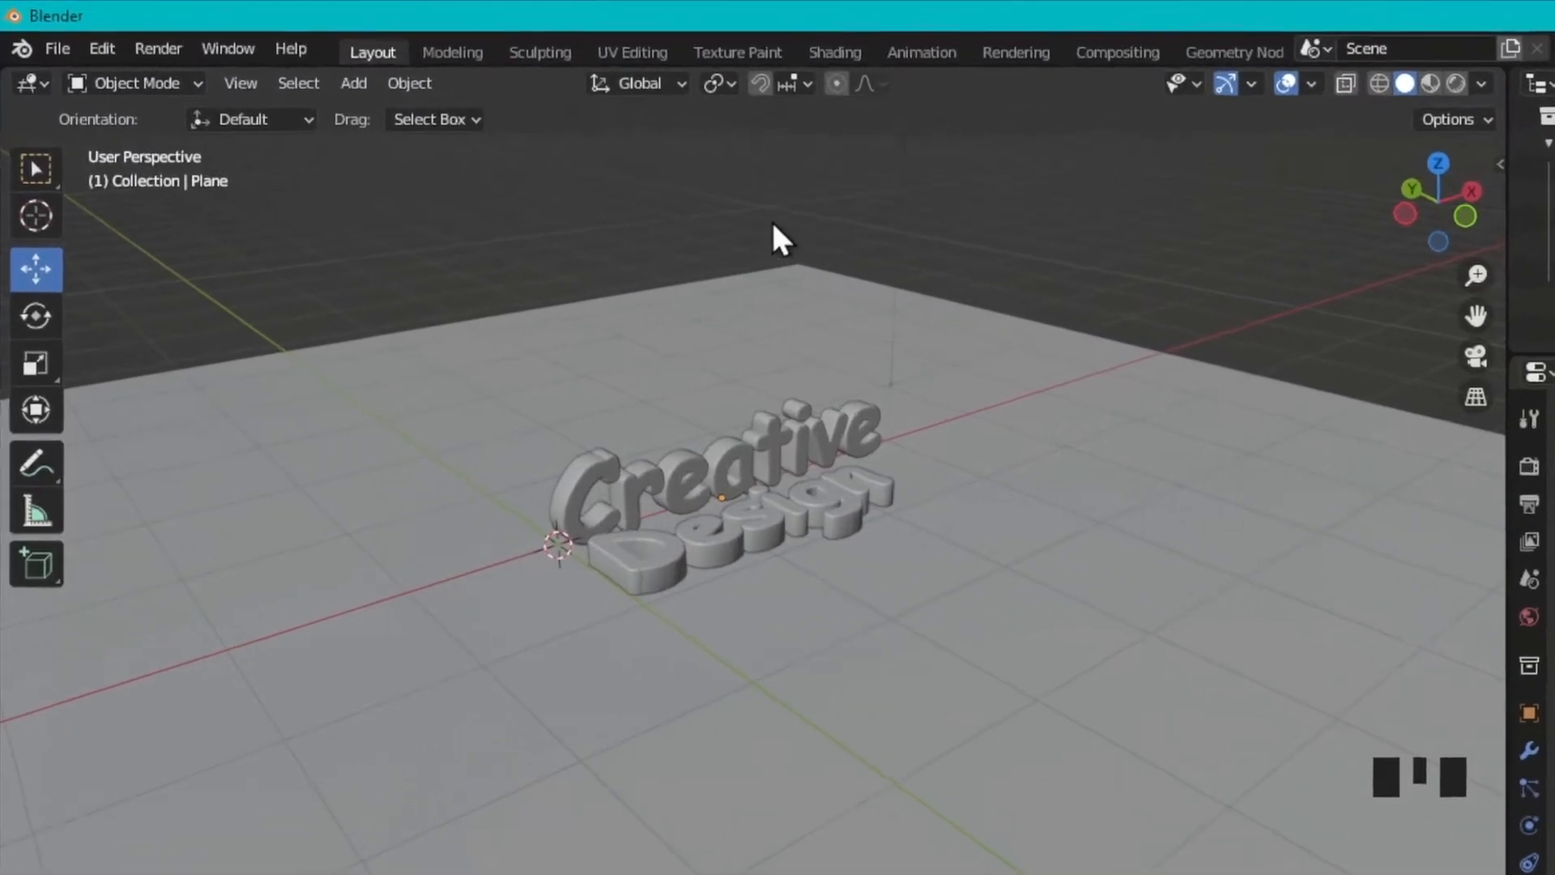
Add a cylinder mesh with 6 vertices as the pencil's body.
click(519, 121)
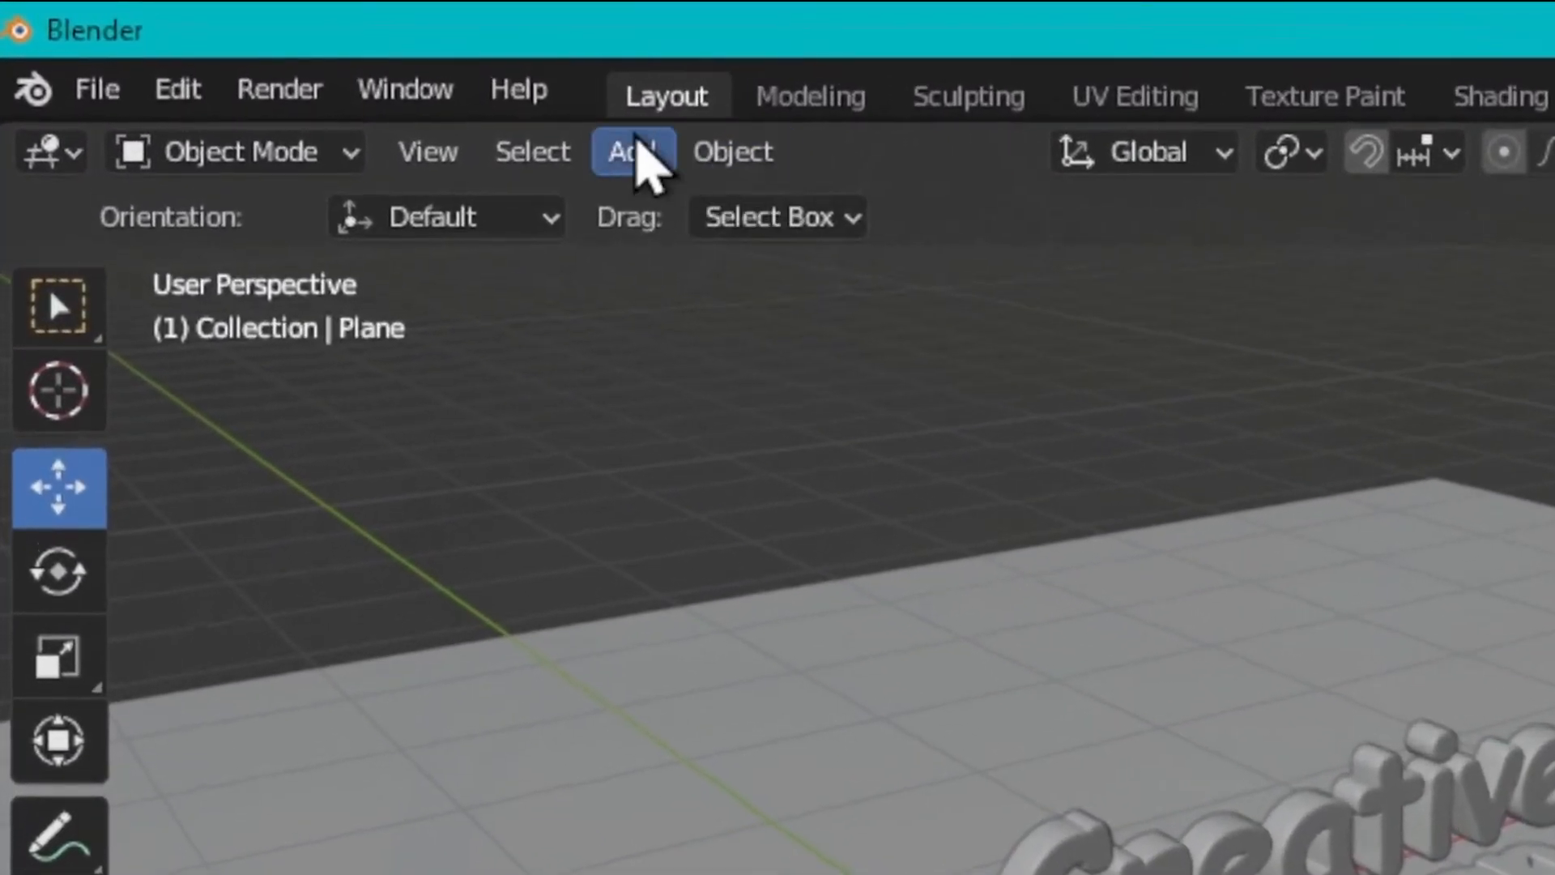
mouse_move(635, 207)
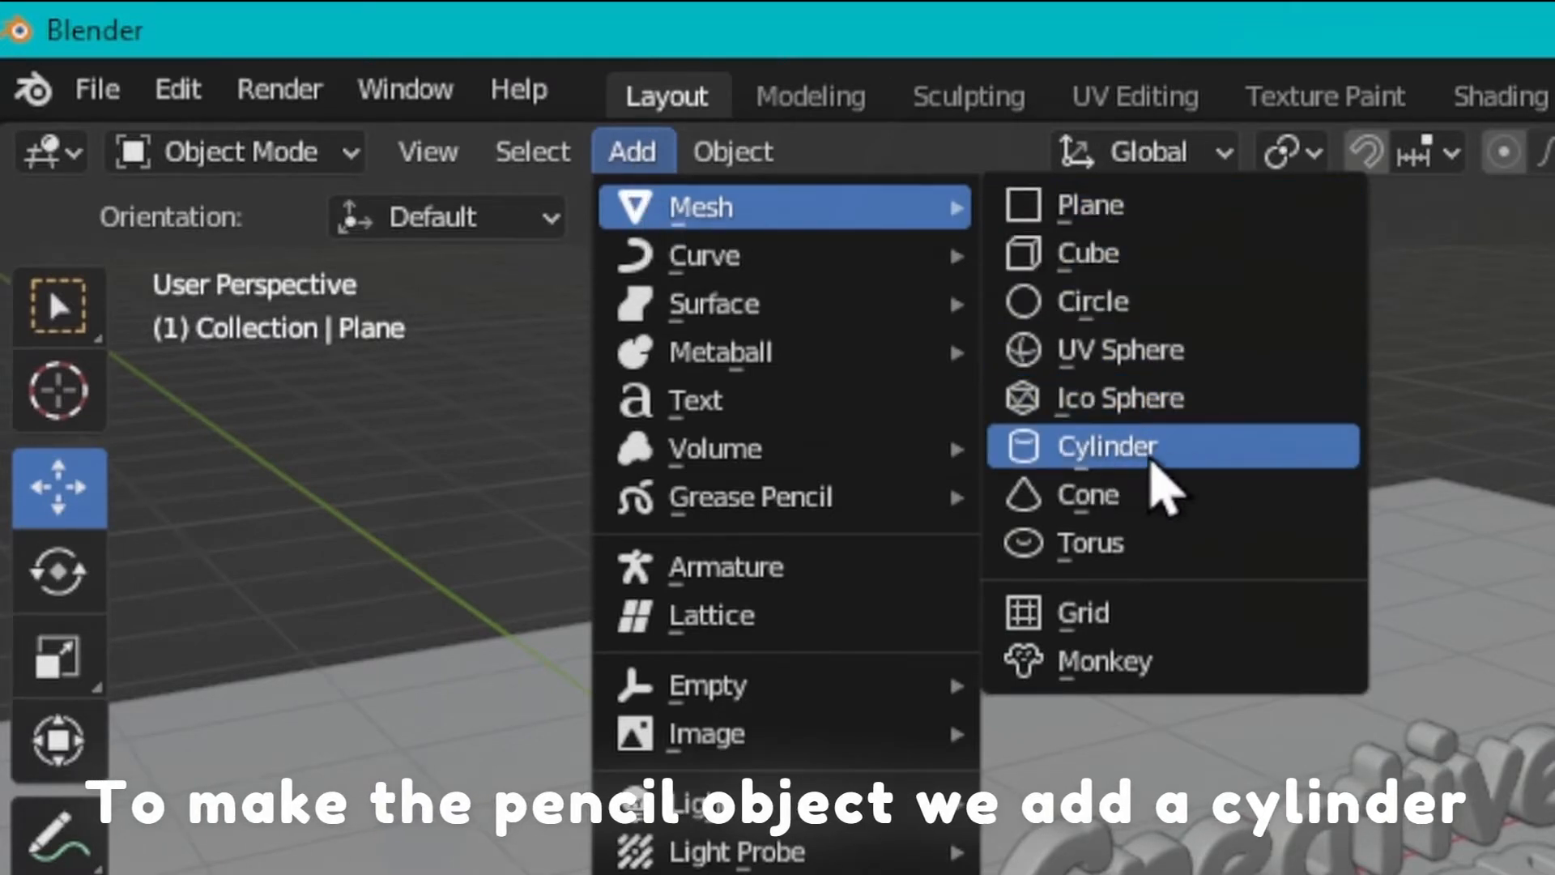
click(1204, 463)
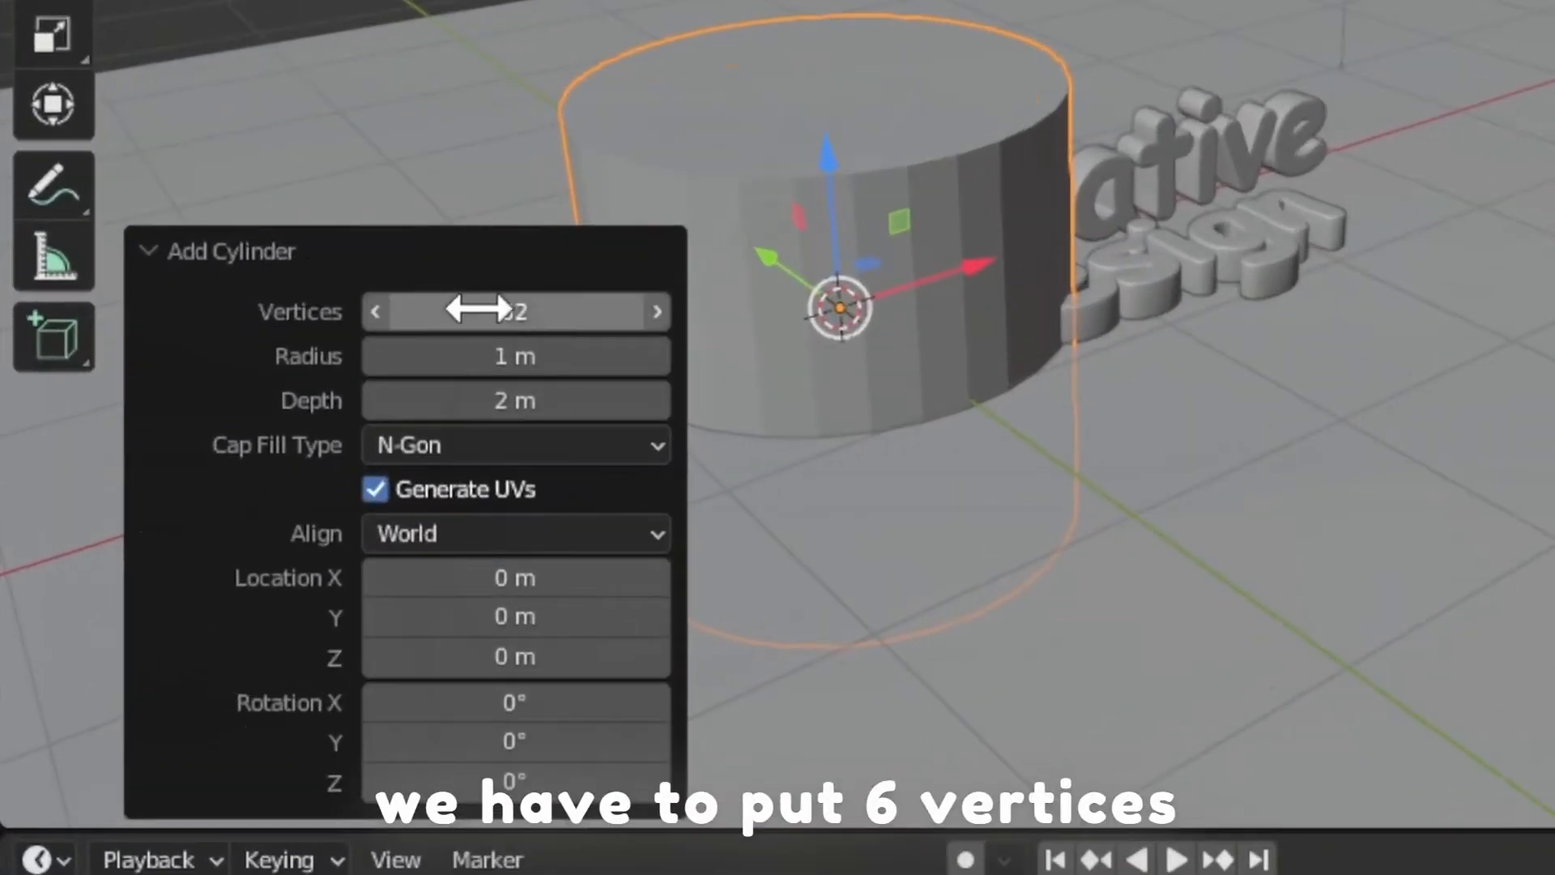
click(339, 465)
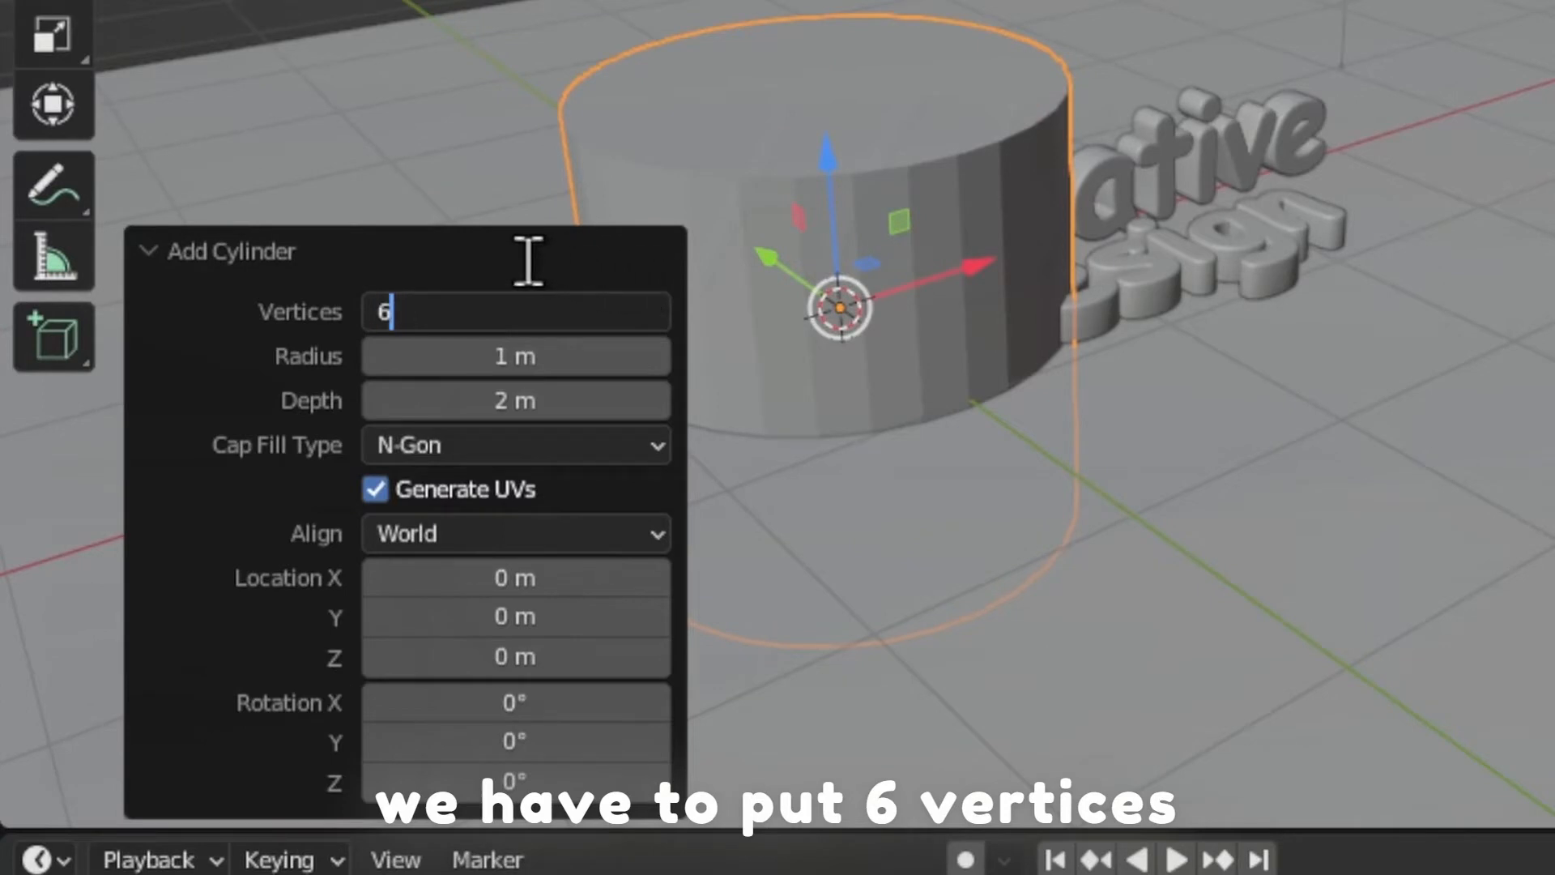
key(Return)
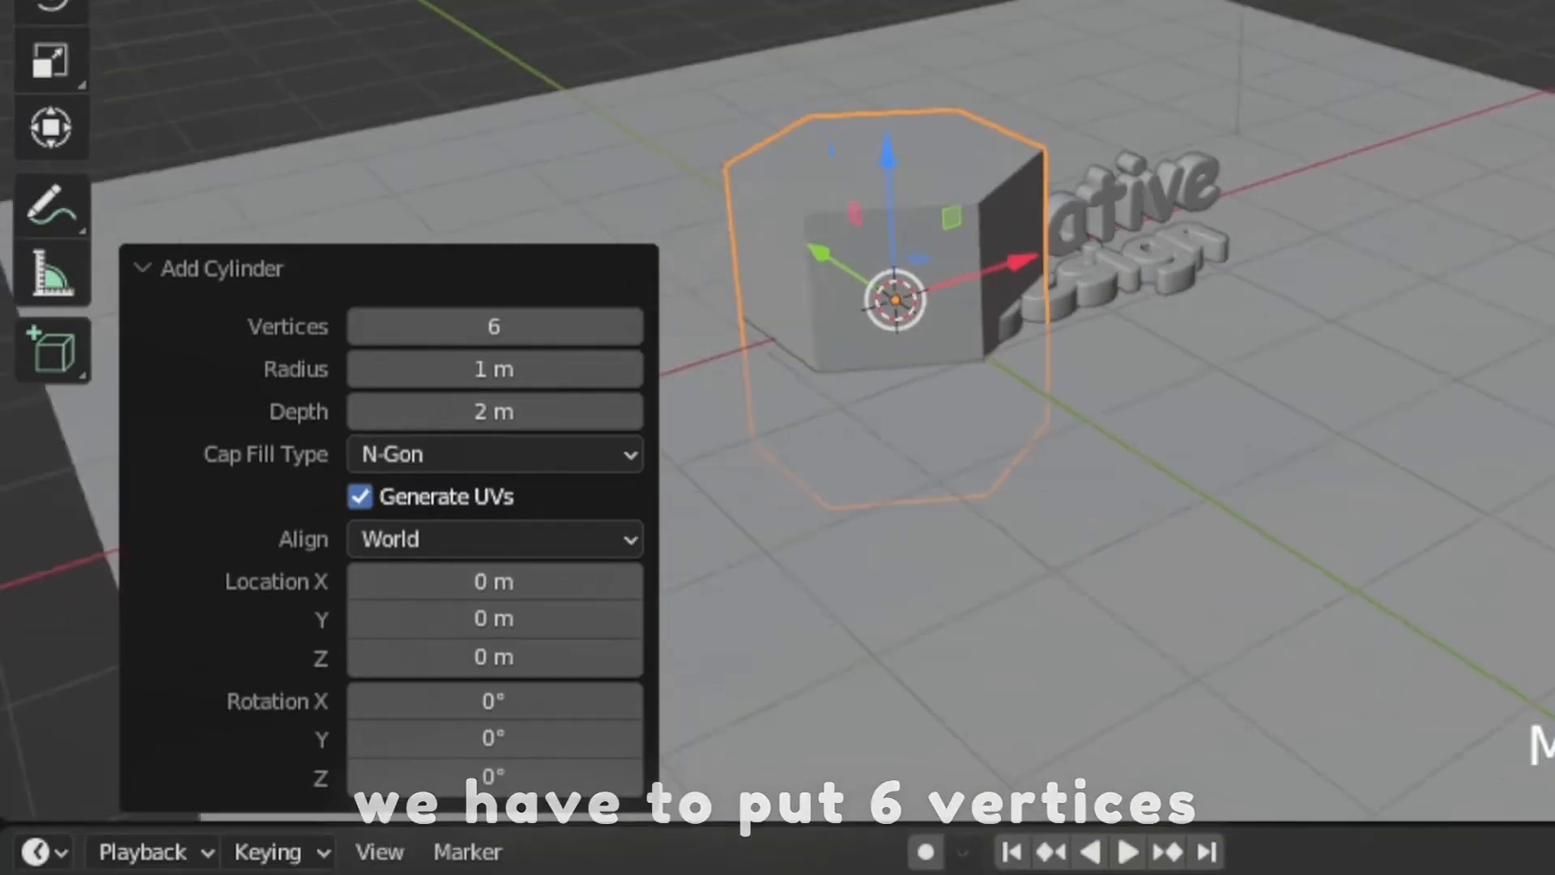
Rename the six-sided cylinder object as Pencil.
scroll(1133, 262, down, 3)
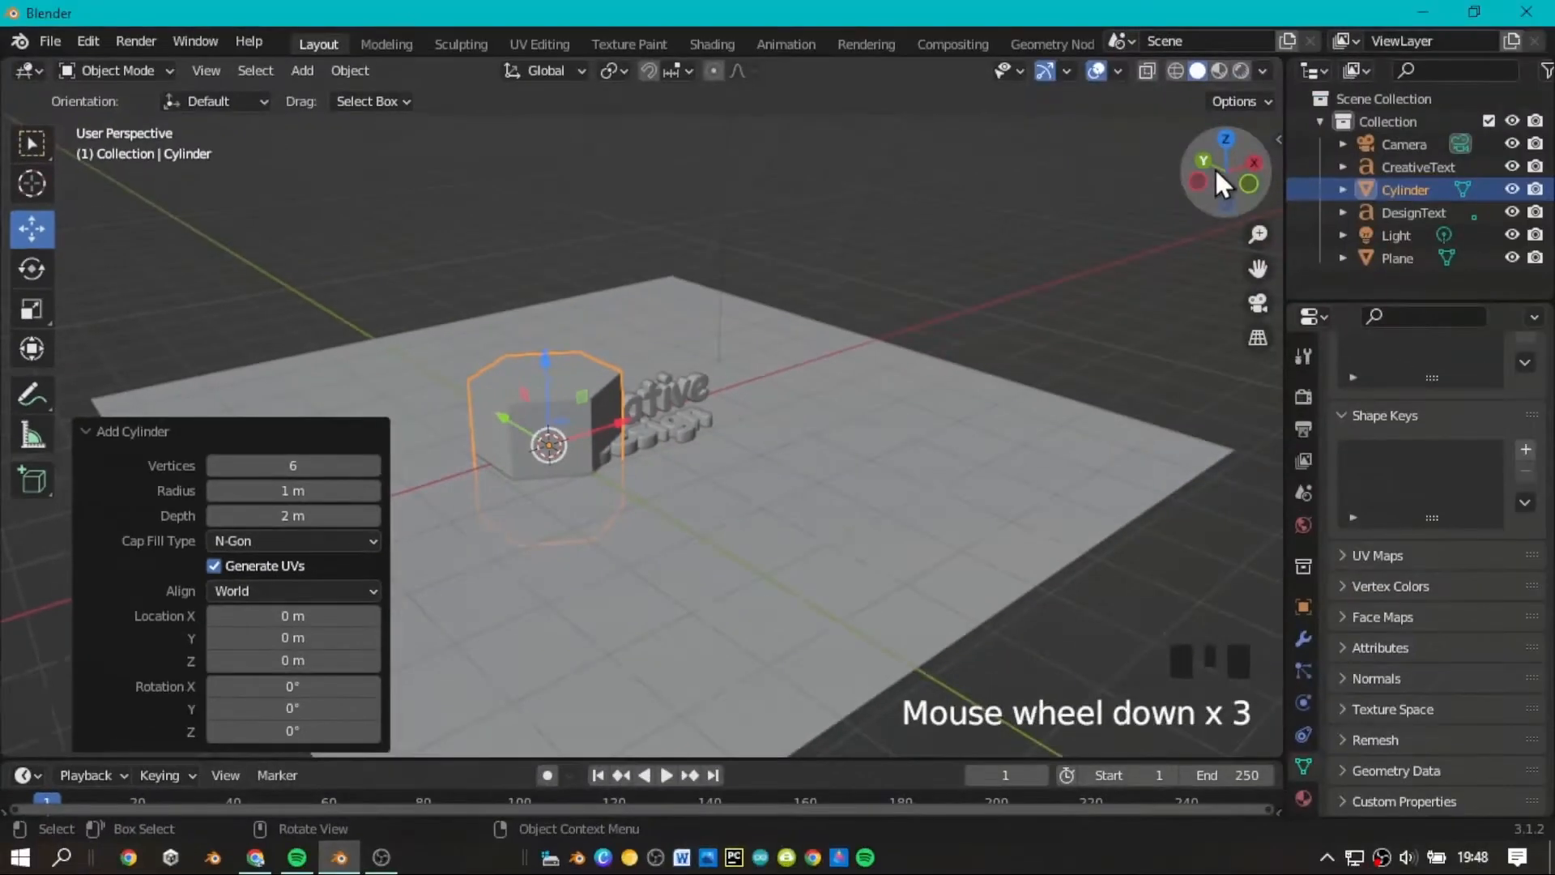
mouse_move(1226, 171)
mouse_down()
mouse_move(1166, 202)
mouse_move(1048, 194)
mouse_move(967, 158)
mouse_move(1246, 180)
mouse_up()
scroll(1225, 181, up, 3)
double_click(1409, 189)
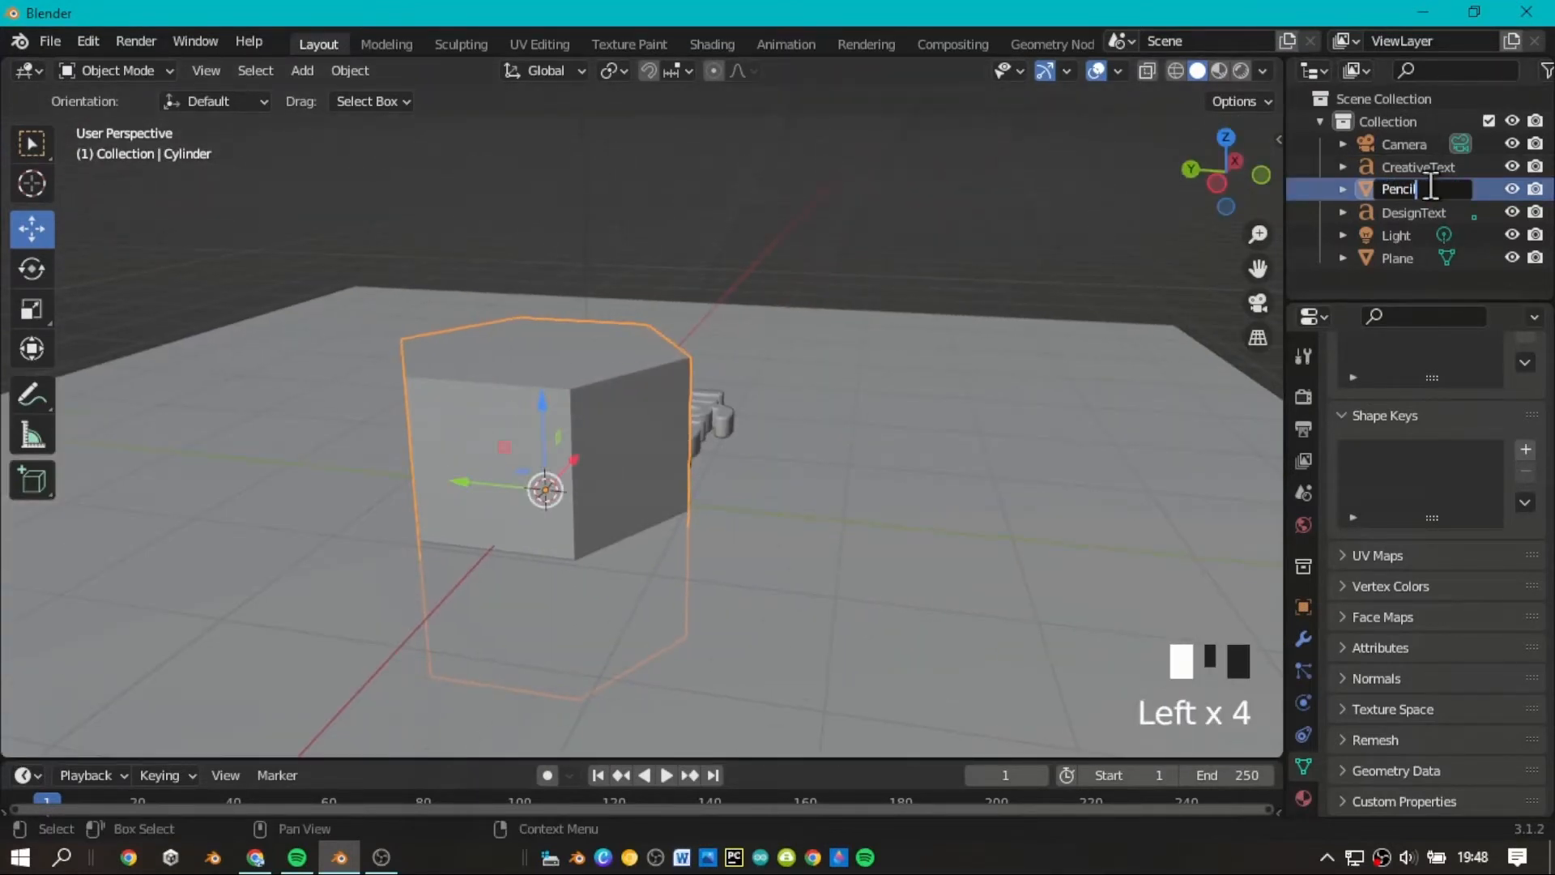
text(Pencil)
key(Return)
scroll(551, 407, down, 1)
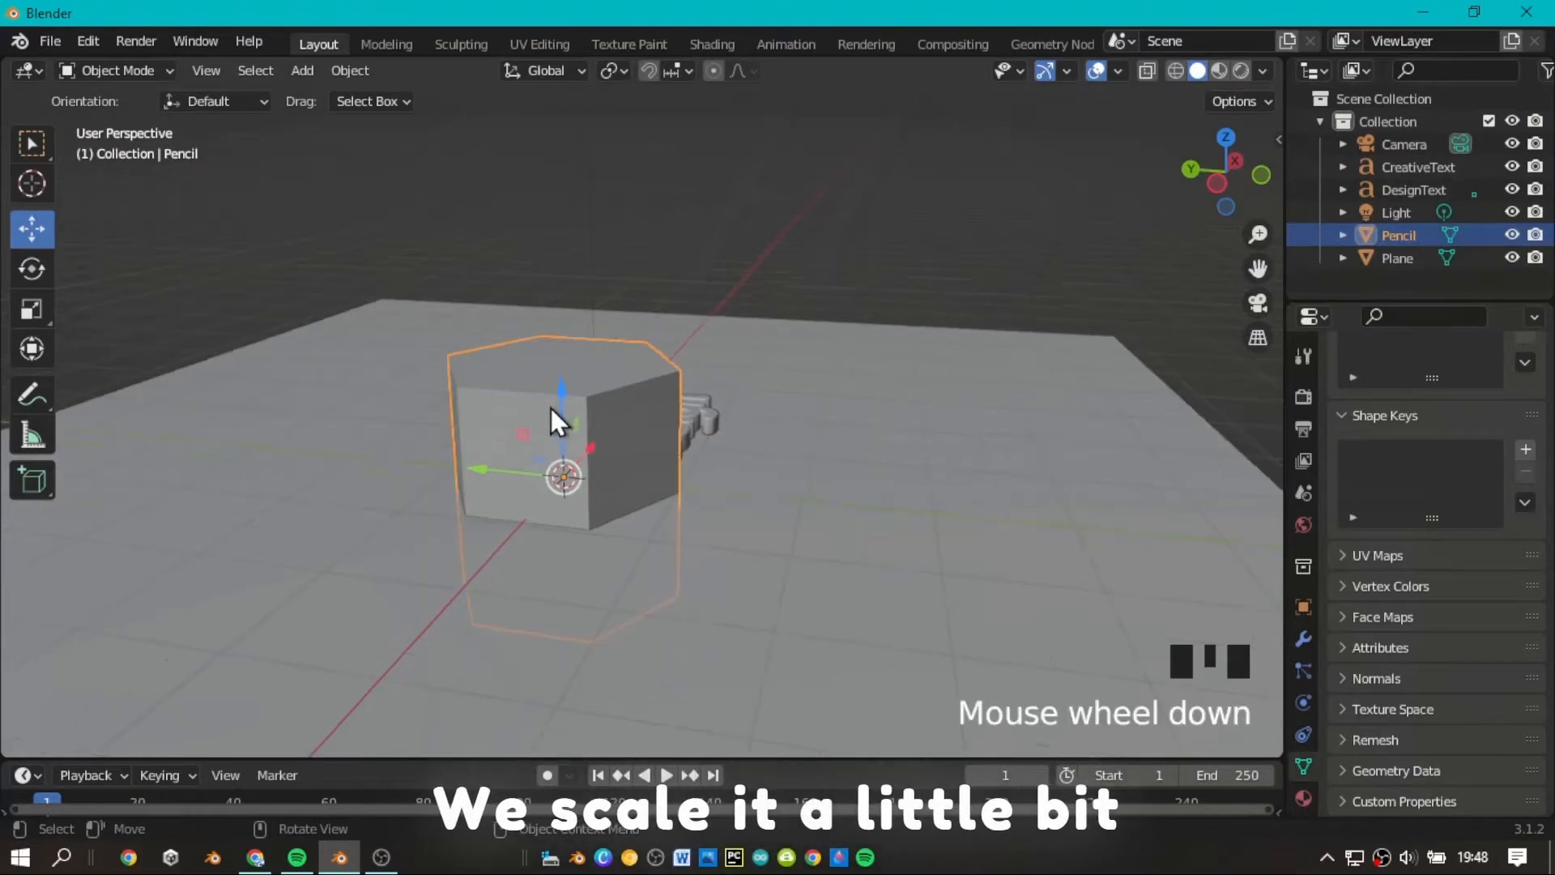
Raise the pencil object about 1.53 m along Z, clear of the plane.
drag(567, 390, 659, 173)
scroll(931, 187, down, 3)
click(1217, 184)
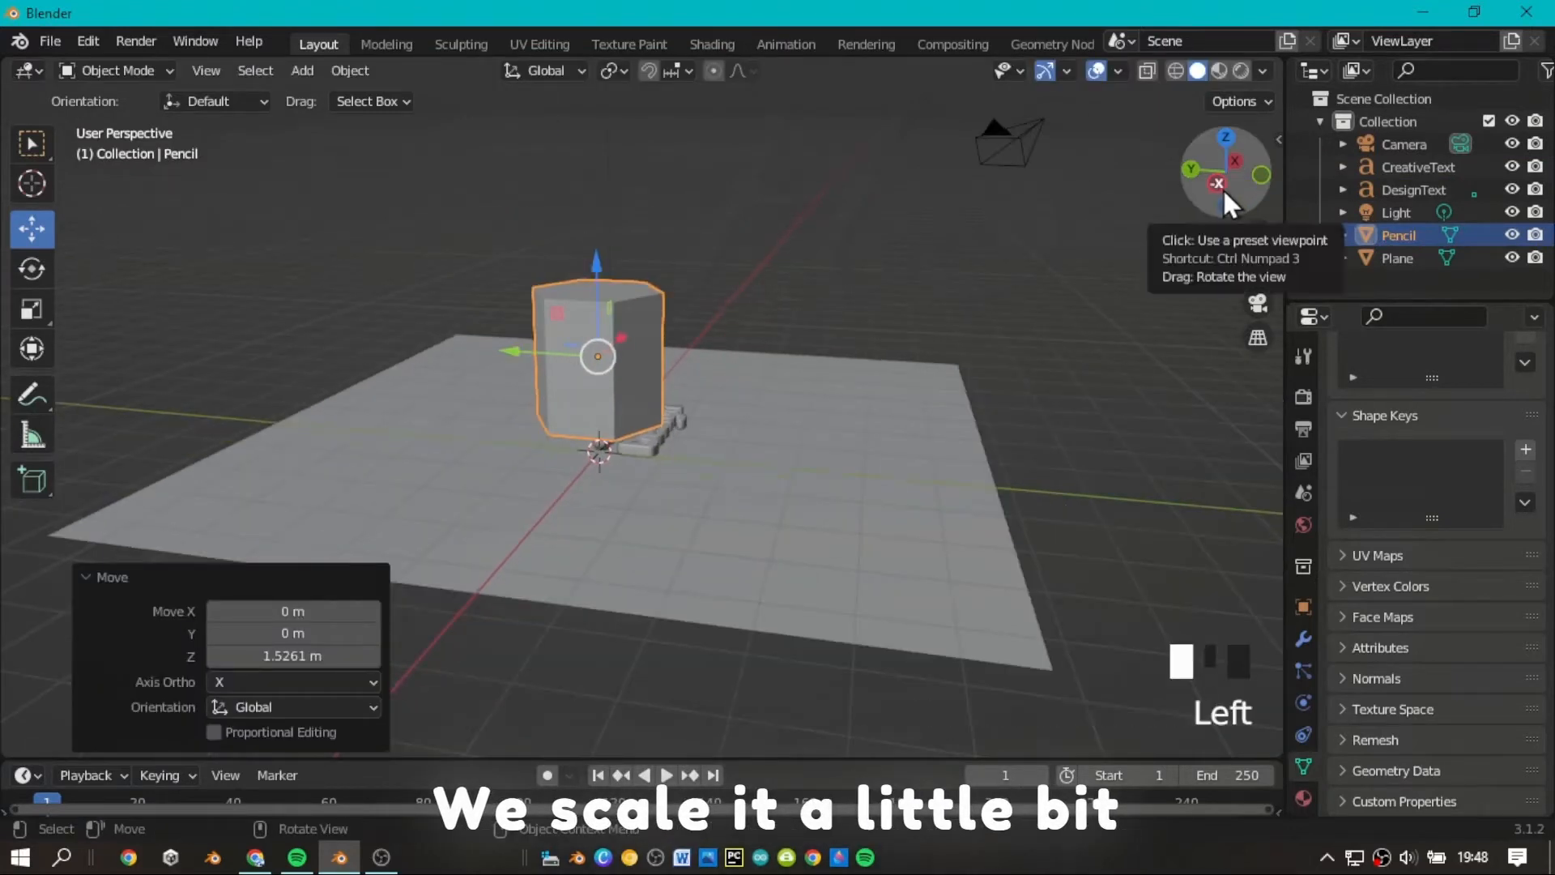
Scale the pencil uniformly to about 0.347, and stretch it along Z only by a factor of about 3.06.
scroll(1256, 242, up, 3)
scroll(1262, 256, up, 2)
drag(1260, 265, 1310, 463)
scroll(1126, 282, down, 2)
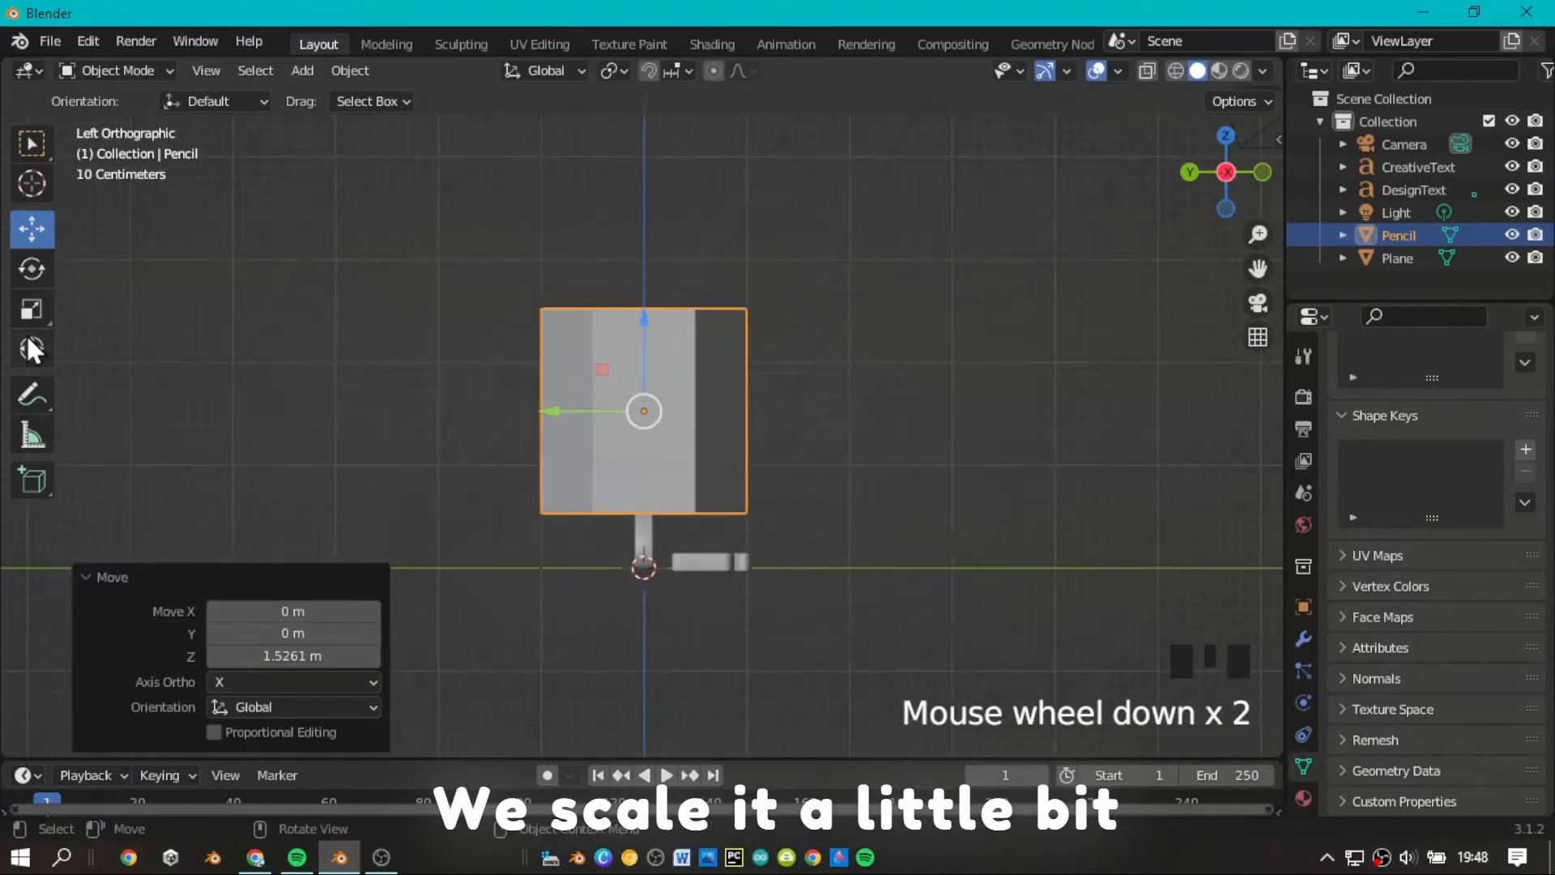
click(42, 303)
mouse_move(717, 483)
mouse_down()
mouse_move(684, 479)
mouse_move(671, 414)
mouse_up()
drag(652, 321, 646, 294)
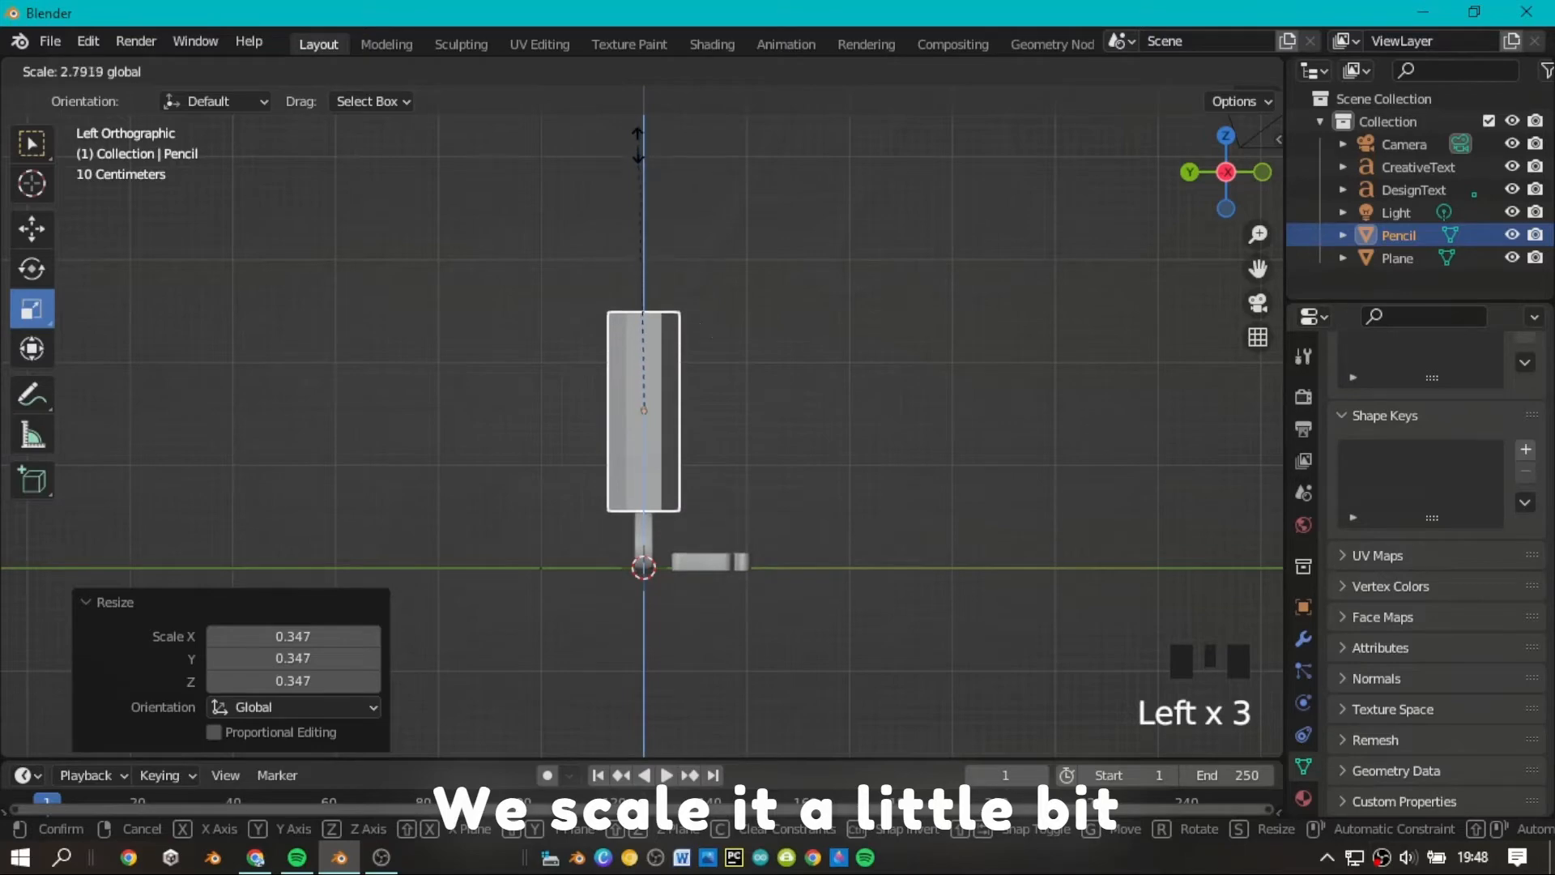
drag(639, 130, 640, 130)
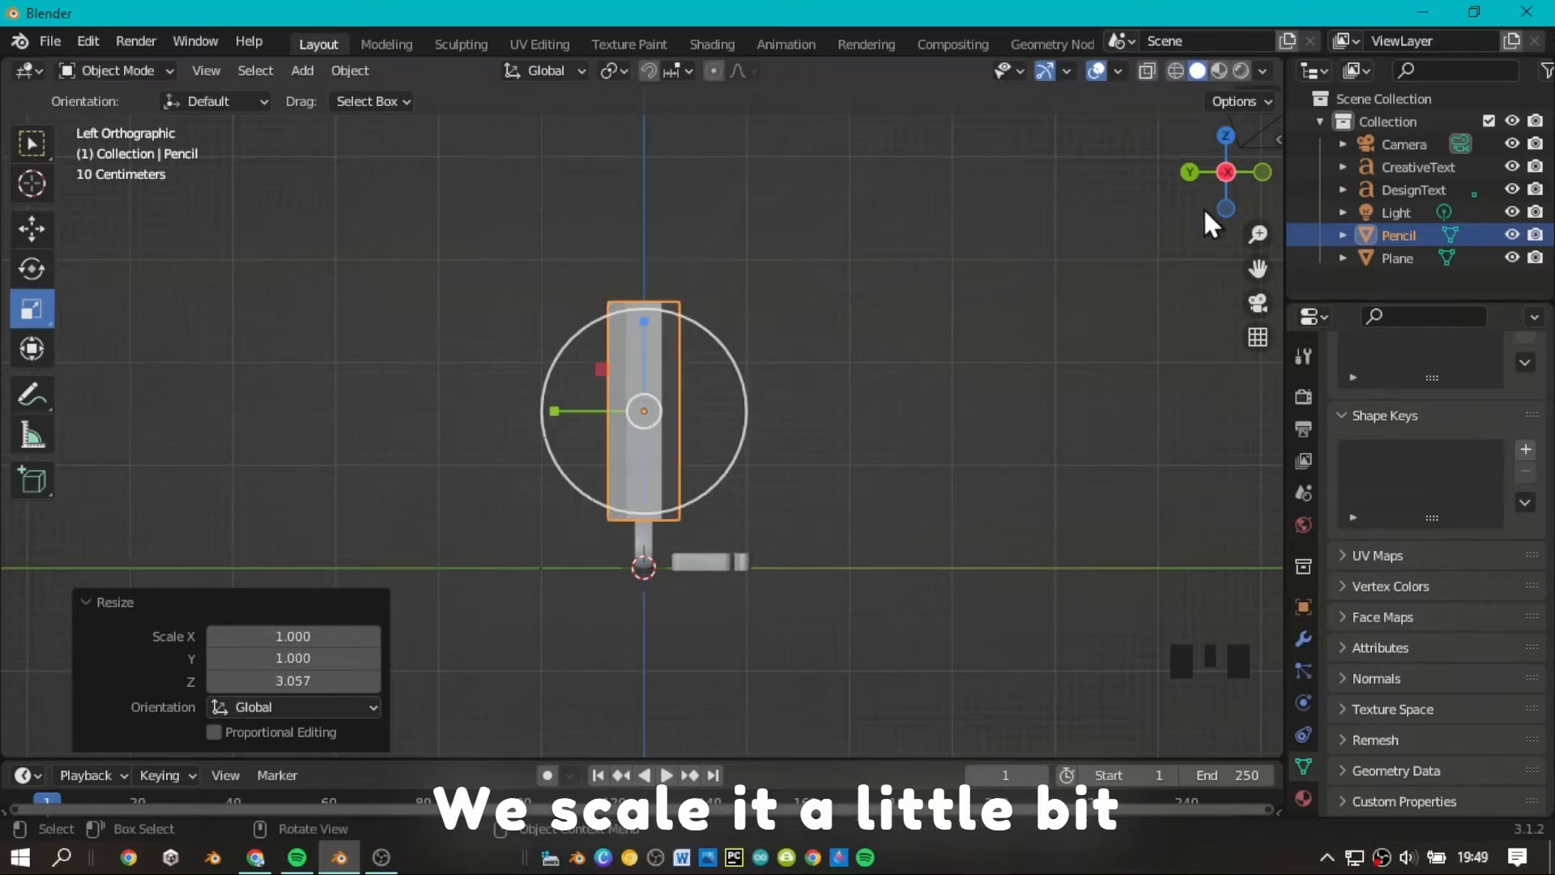
Rotate the pencil 90° around the global X axis so it lies horizontally.
drag(1213, 224, 1222, 191)
scroll(1226, 194, down, 2)
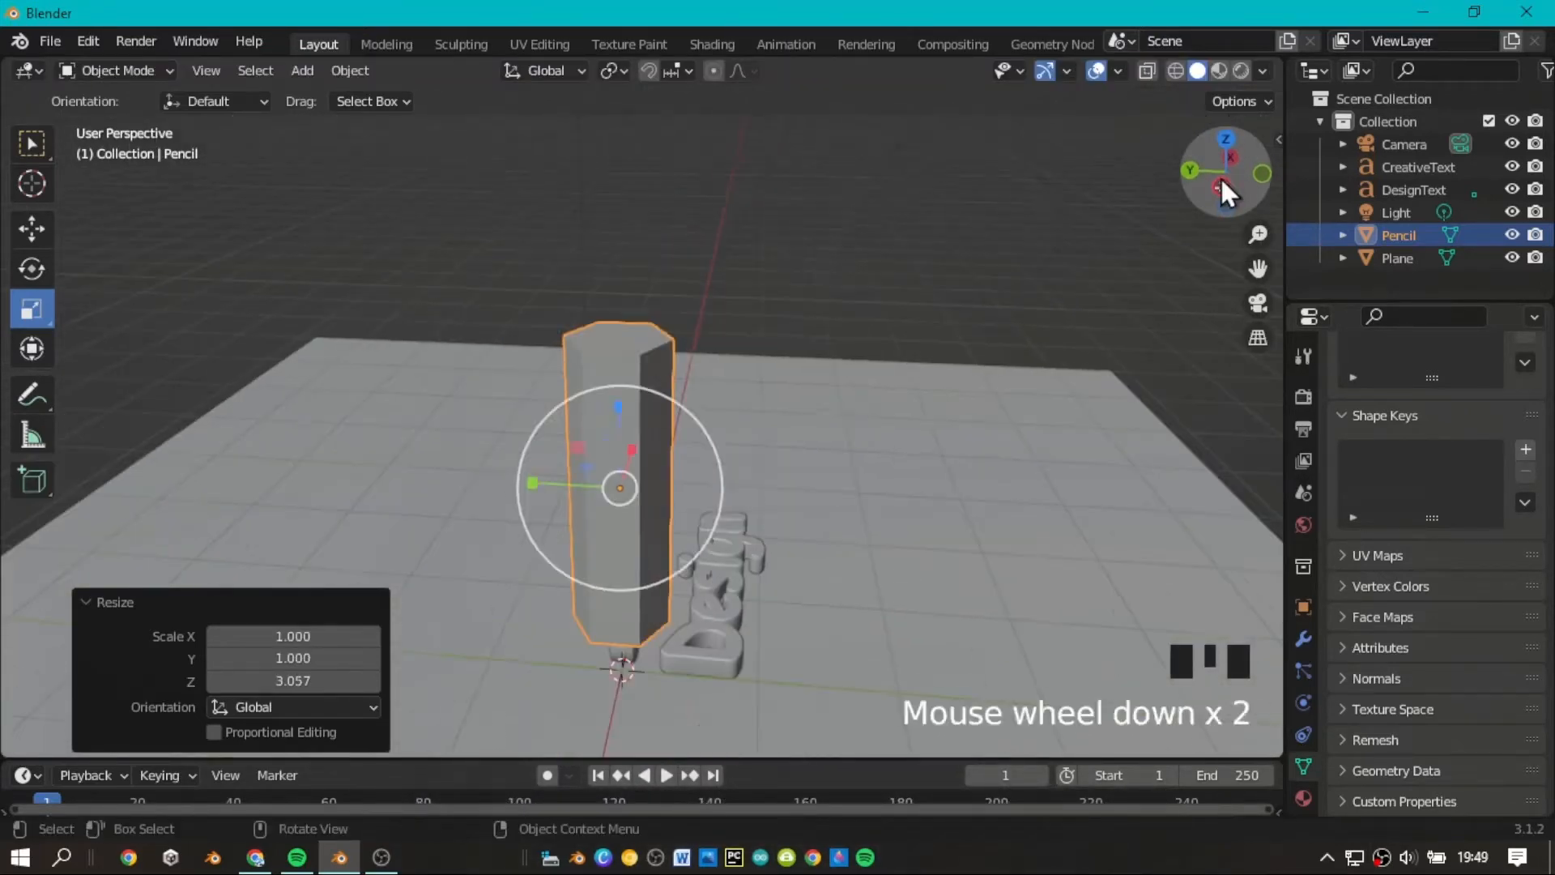
click(1222, 184)
scroll(94, 264, down, 1)
click(31, 268)
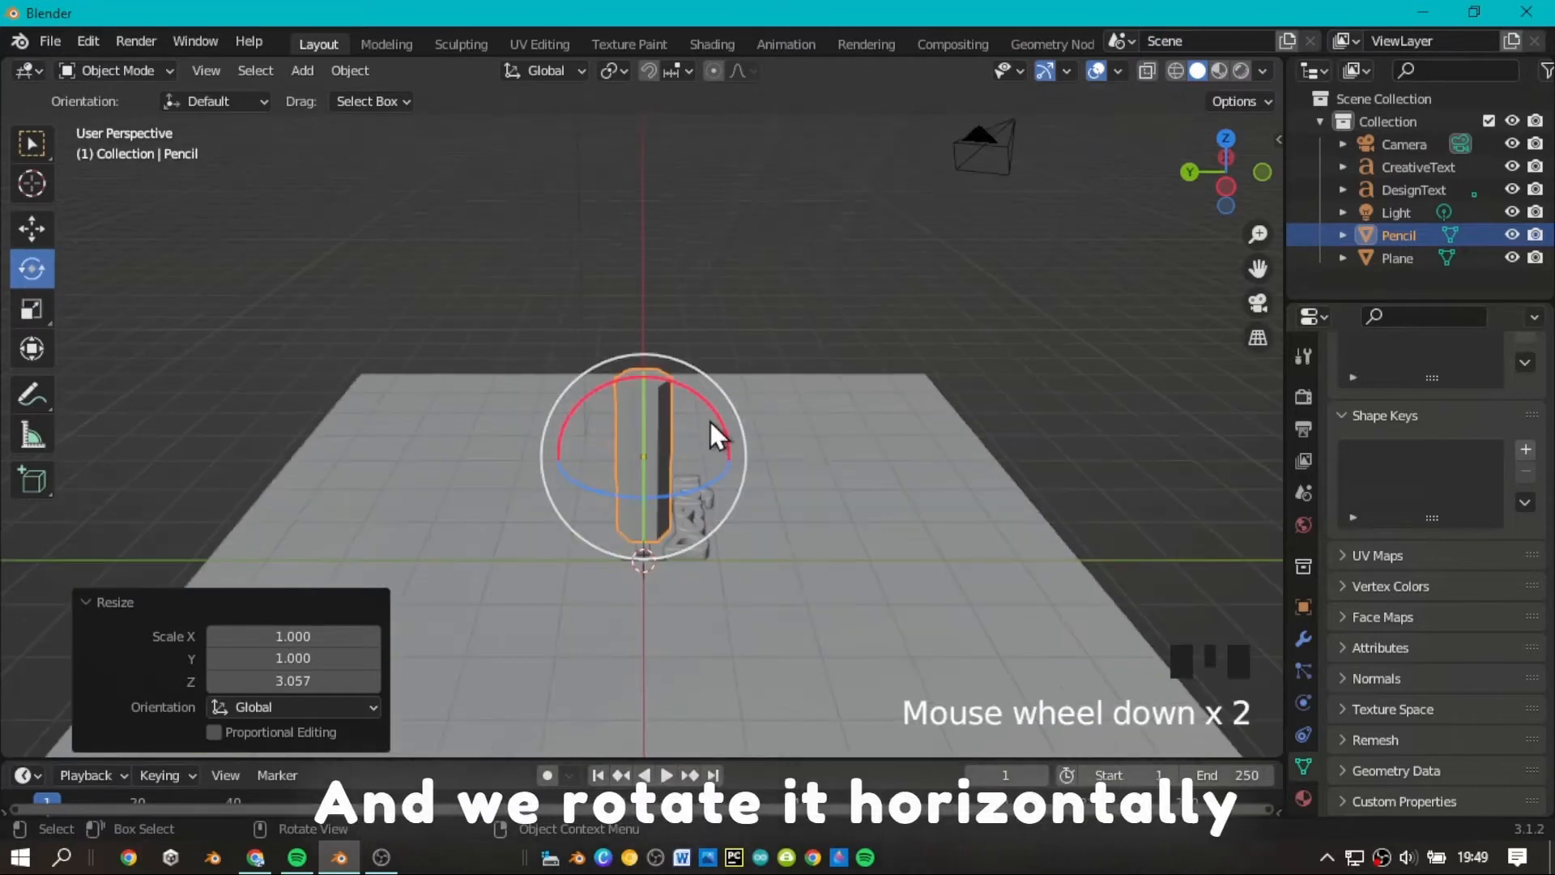
mouse_move(711, 421)
mouse_down()
mouse_move(728, 454)
mouse_move(721, 534)
mouse_up()
double_click(293, 657)
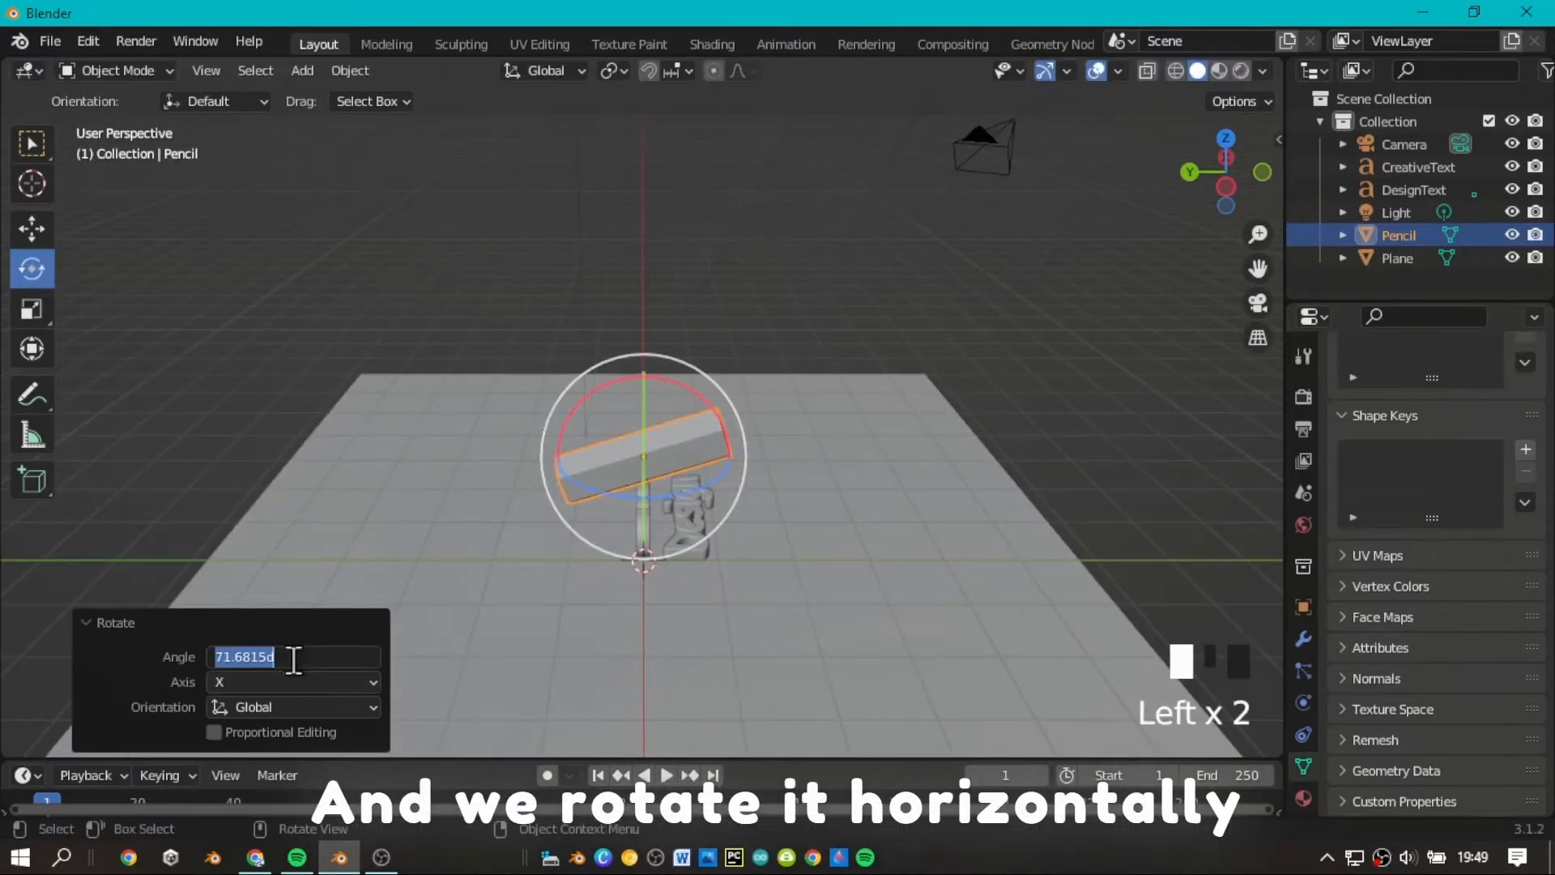
key(Return)
scroll(1135, 303, up, 5)
scroll(1220, 188, down, 2)
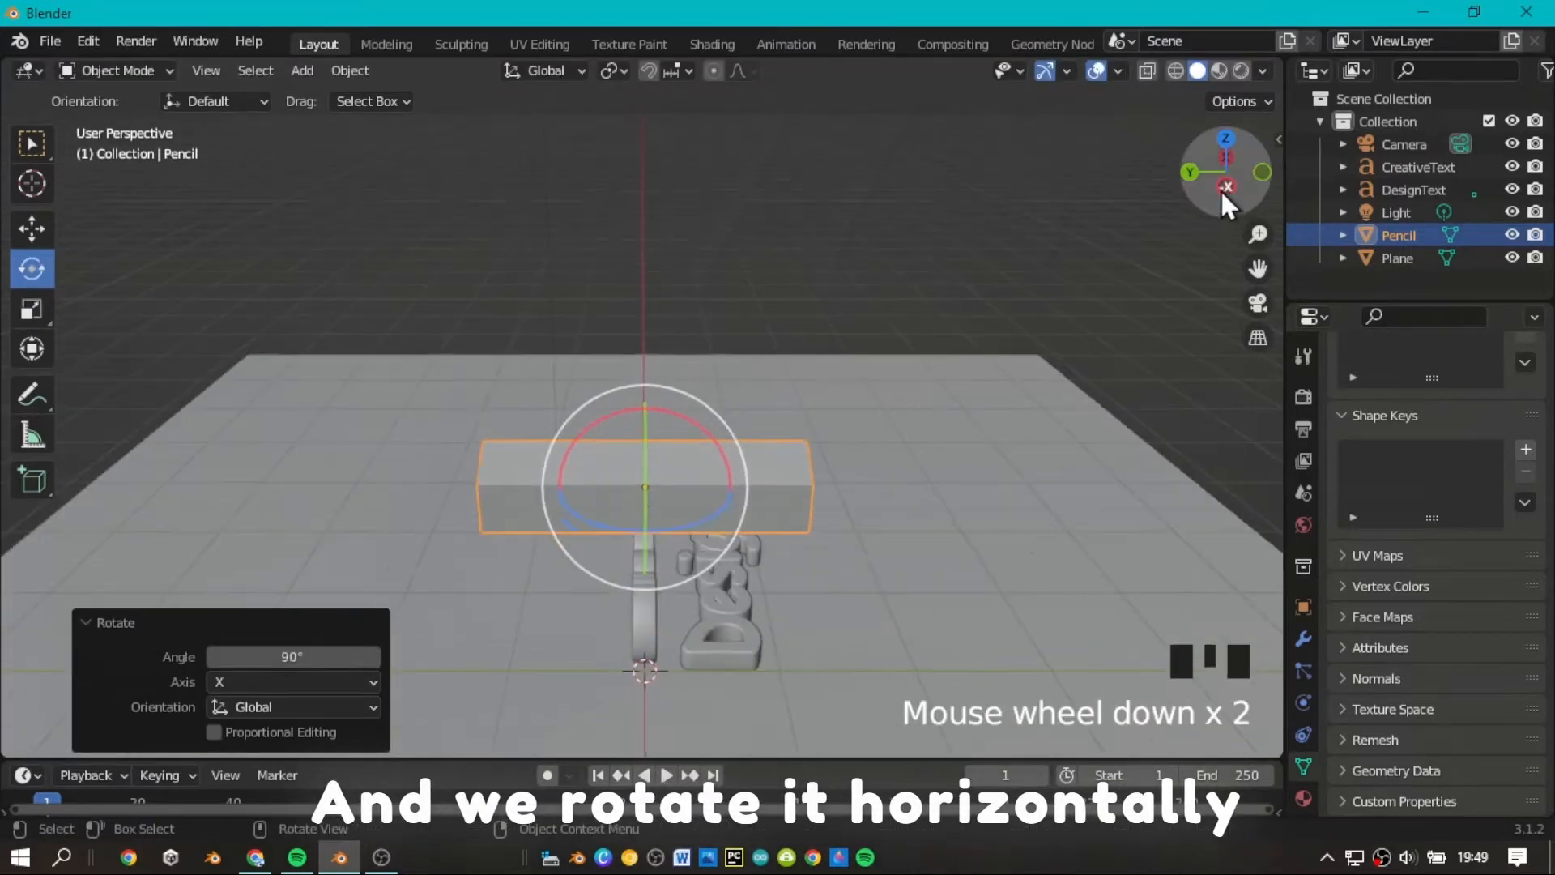
Switch to the Modeling workspace and use face selection for editing the pencil mesh.
drag(1219, 188, 1226, 182)
scroll(1229, 188, up, 2)
mouse_move(1228, 188)
mouse_down()
mouse_move(1085, 188)
mouse_move(1229, 190)
mouse_up()
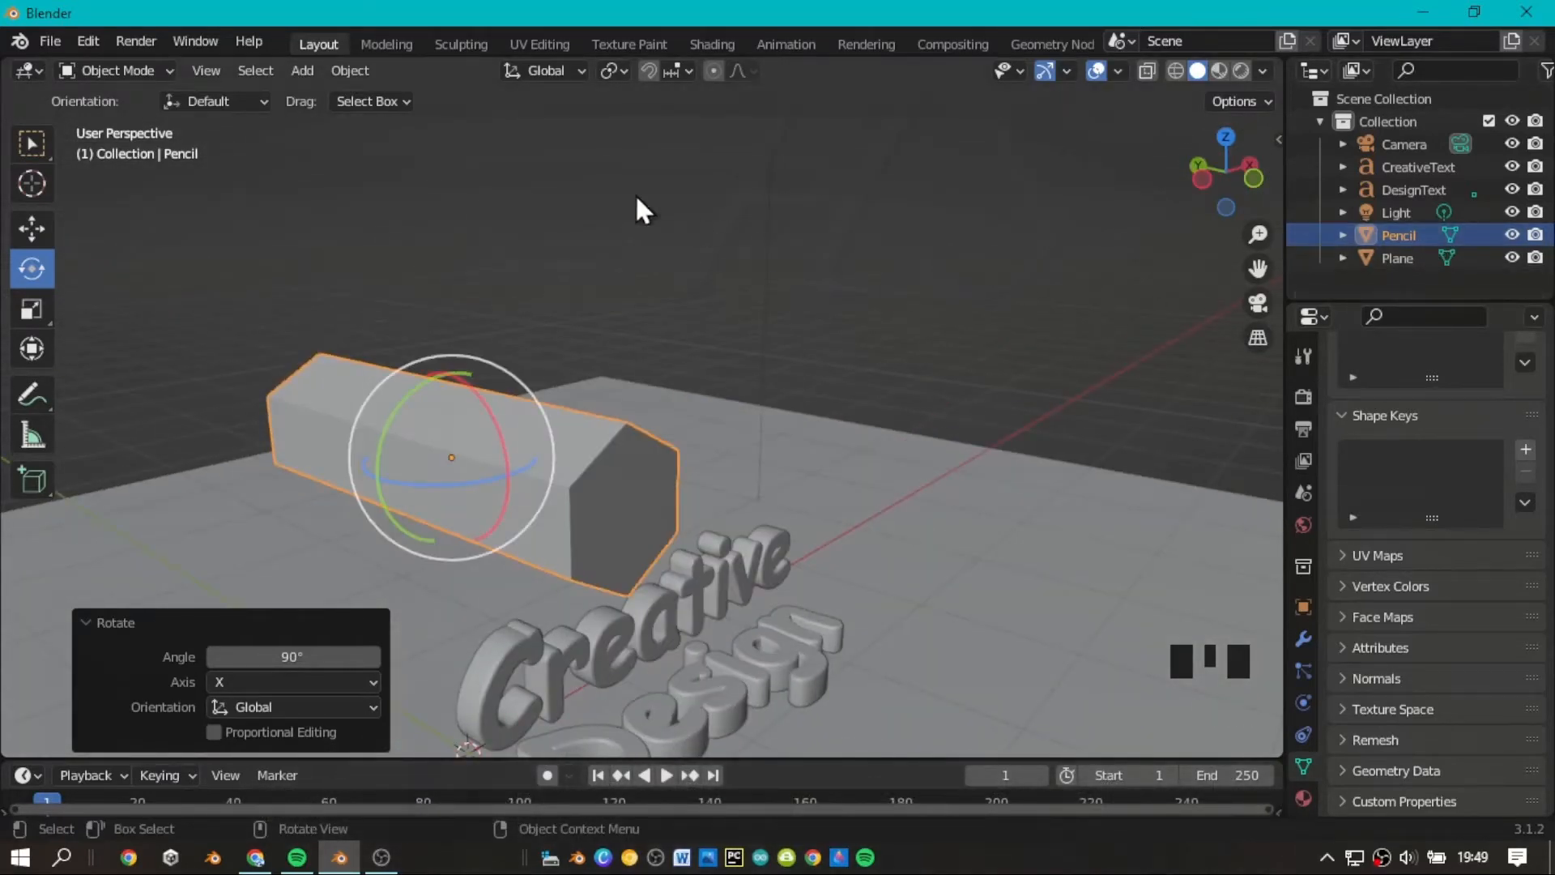
click(395, 42)
scroll(1196, 231, up, 3)
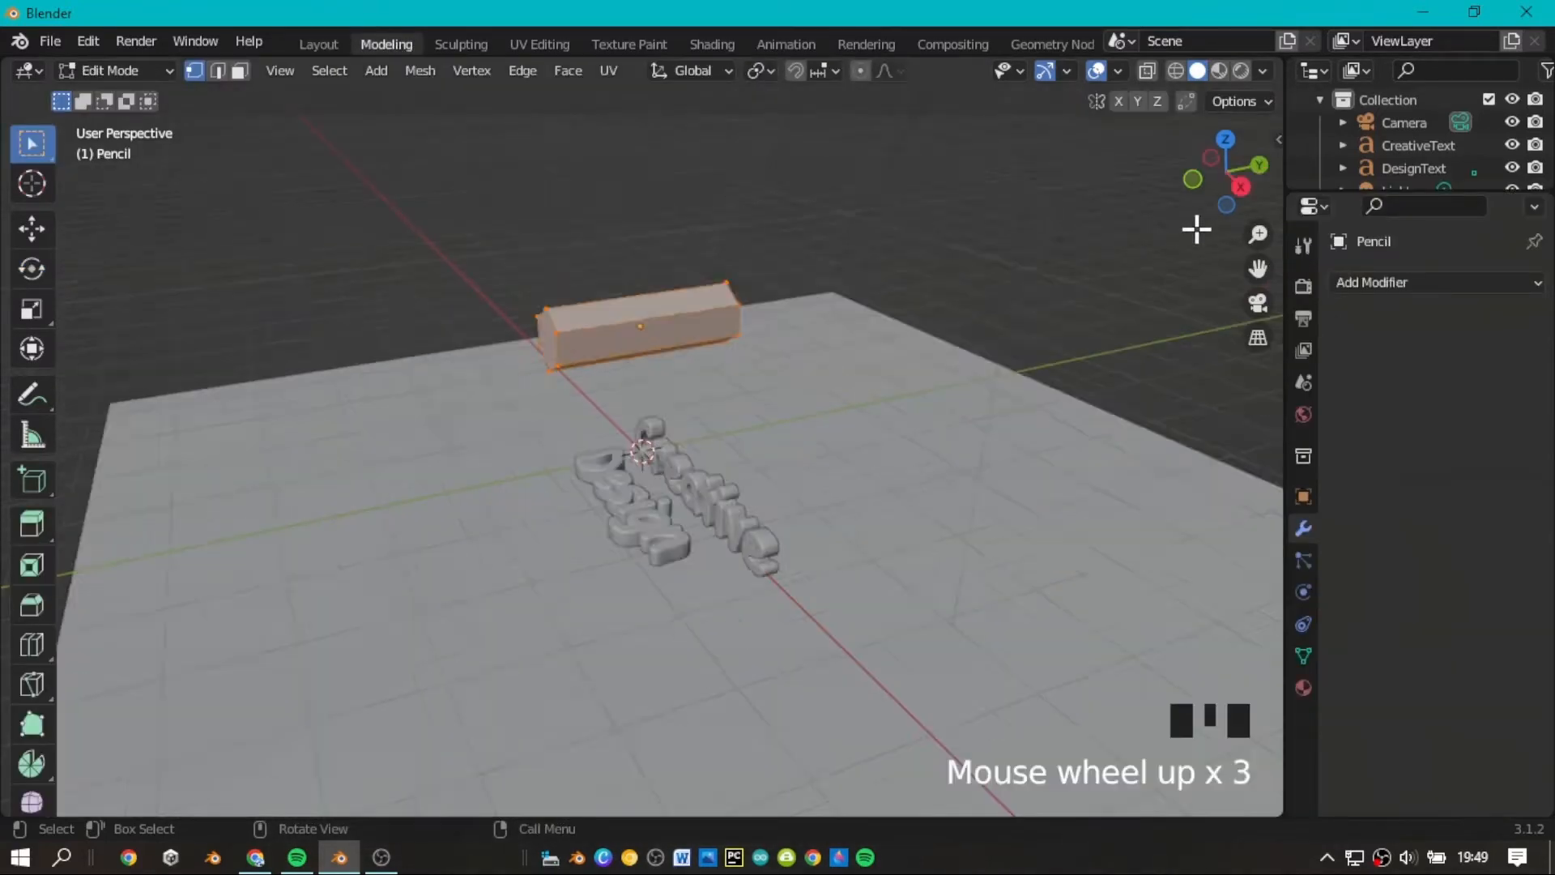
drag(1222, 209, 1048, 209)
scroll(1258, 268, down, 1)
drag(1258, 268, 1238, 336)
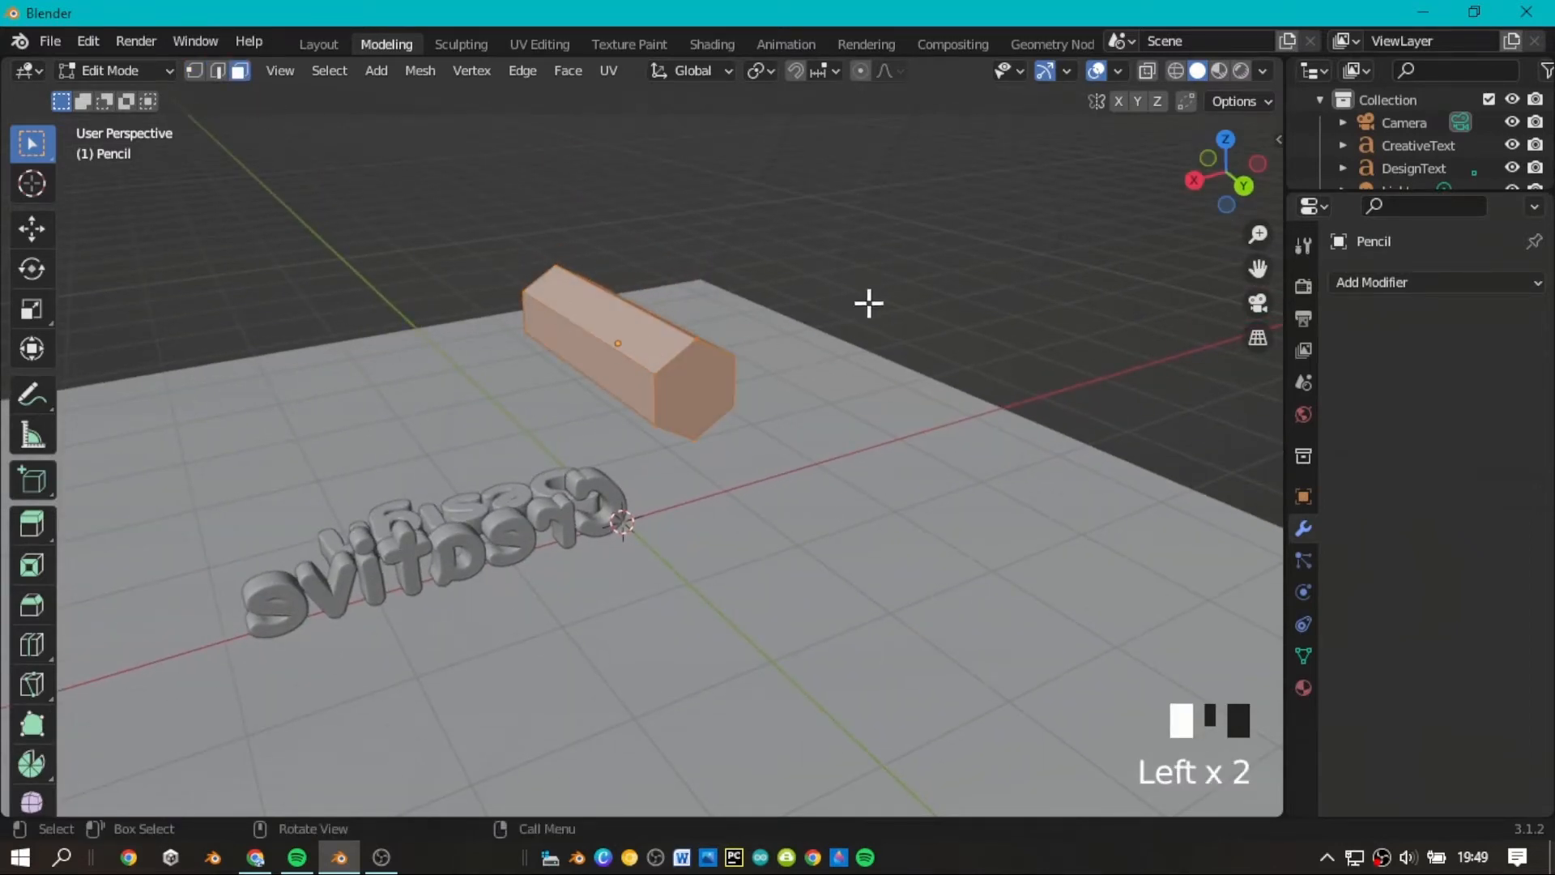
Extrude the pencil's hexagonal end face on the side of the Design text outward by about 0.5 m.
click(712, 376)
scroll(1174, 191, up, 2)
drag(1246, 191, 1364, 191)
mouse_move(1259, 263)
mouse_down()
mouse_move(1139, 283)
mouse_move(1239, 269)
mouse_up()
drag(1233, 196, 1534, 197)
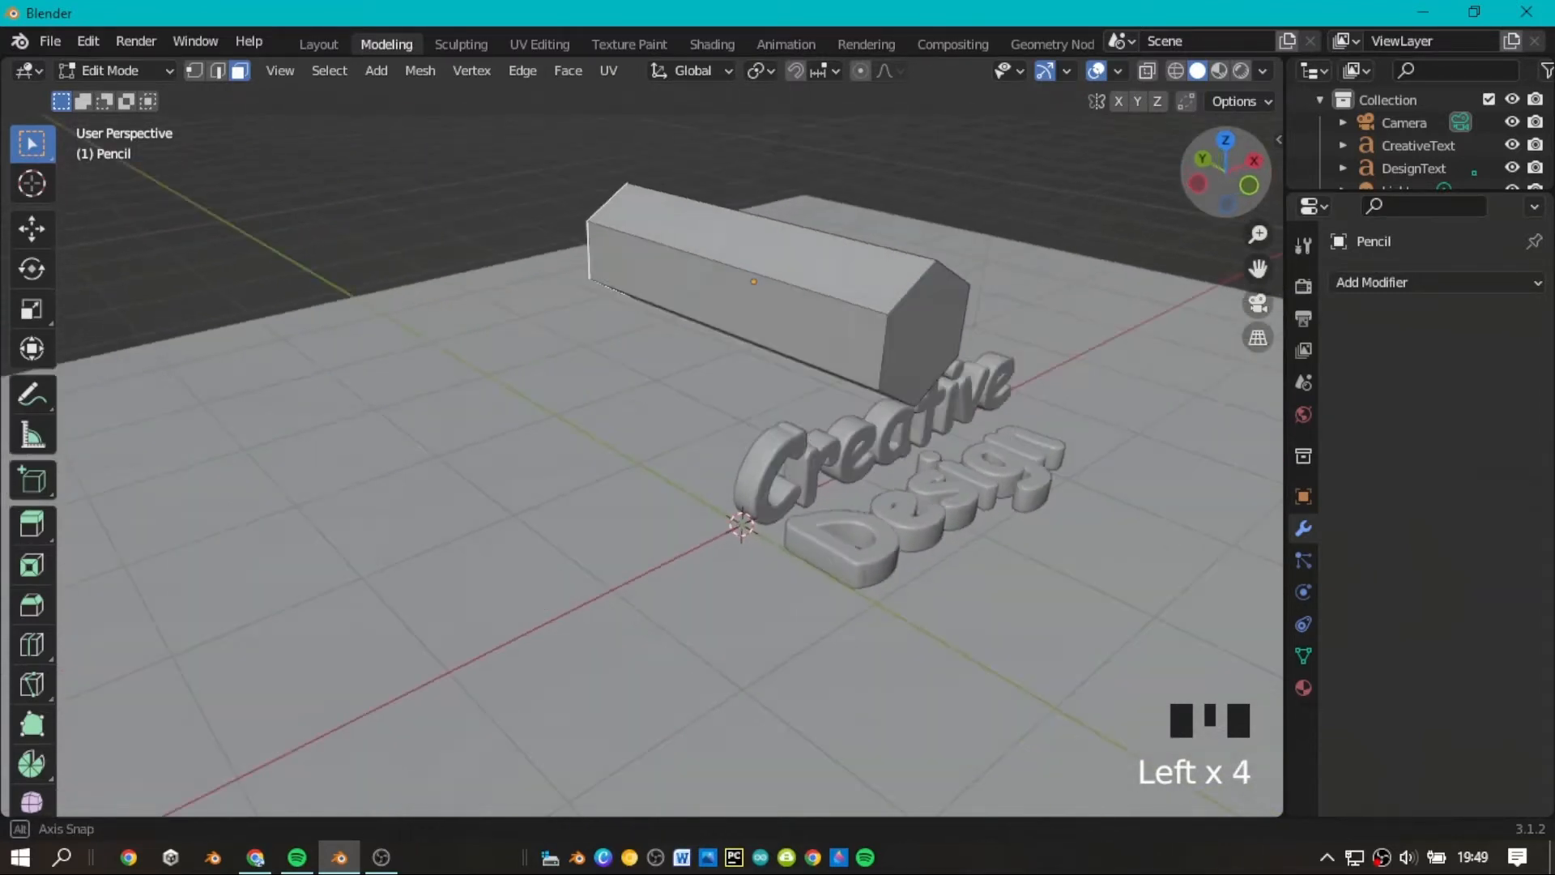
click(934, 305)
scroll(1231, 250, down, 2)
scroll(1239, 149, up, 2)
scroll(810, 364, down, 1)
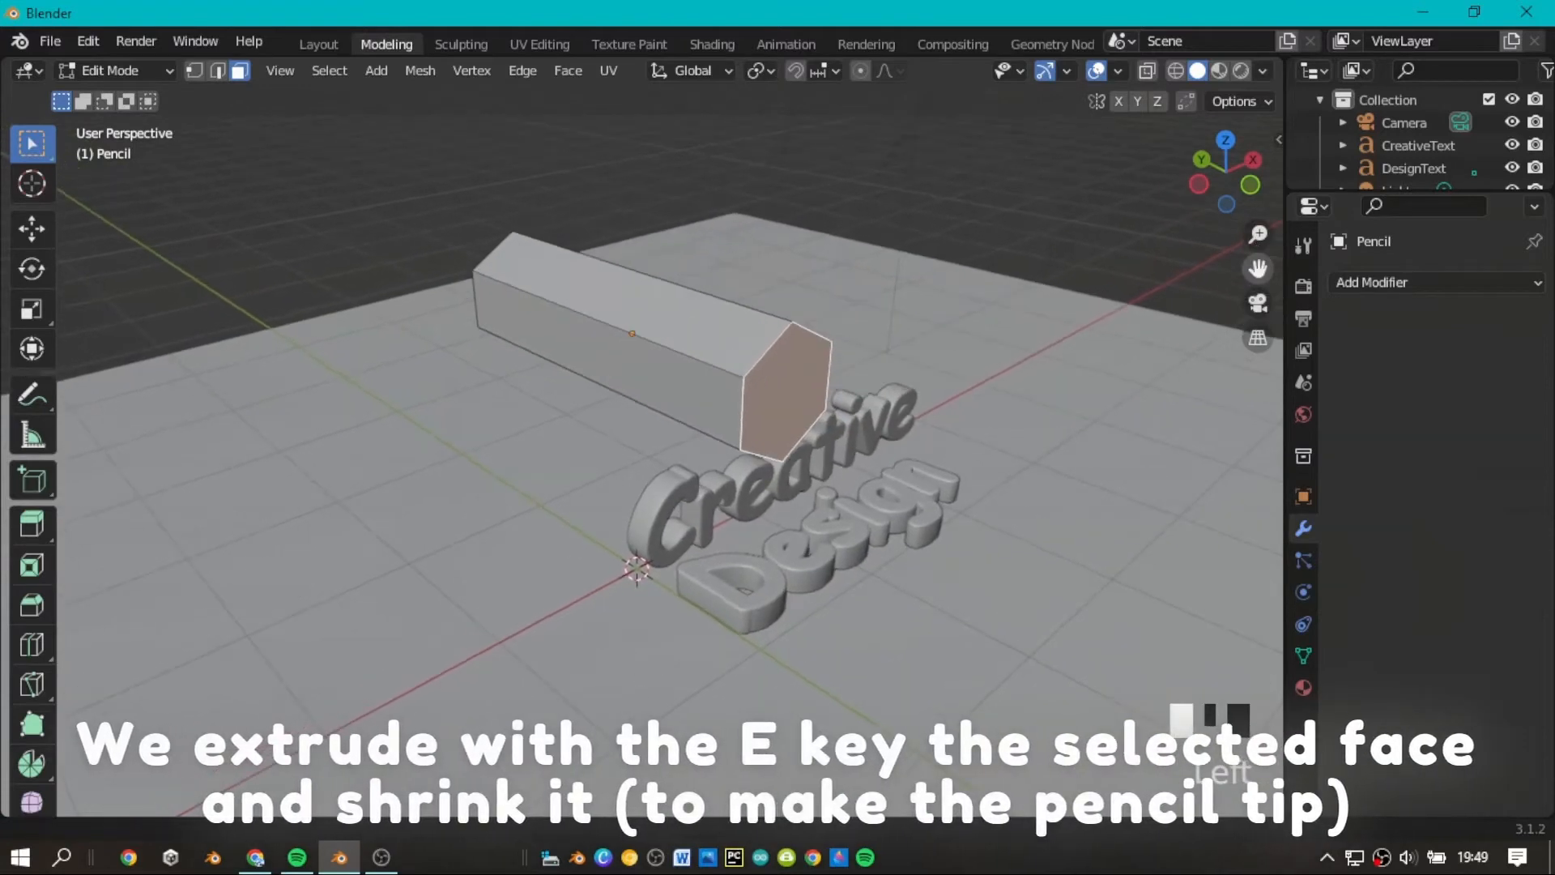
key(e)
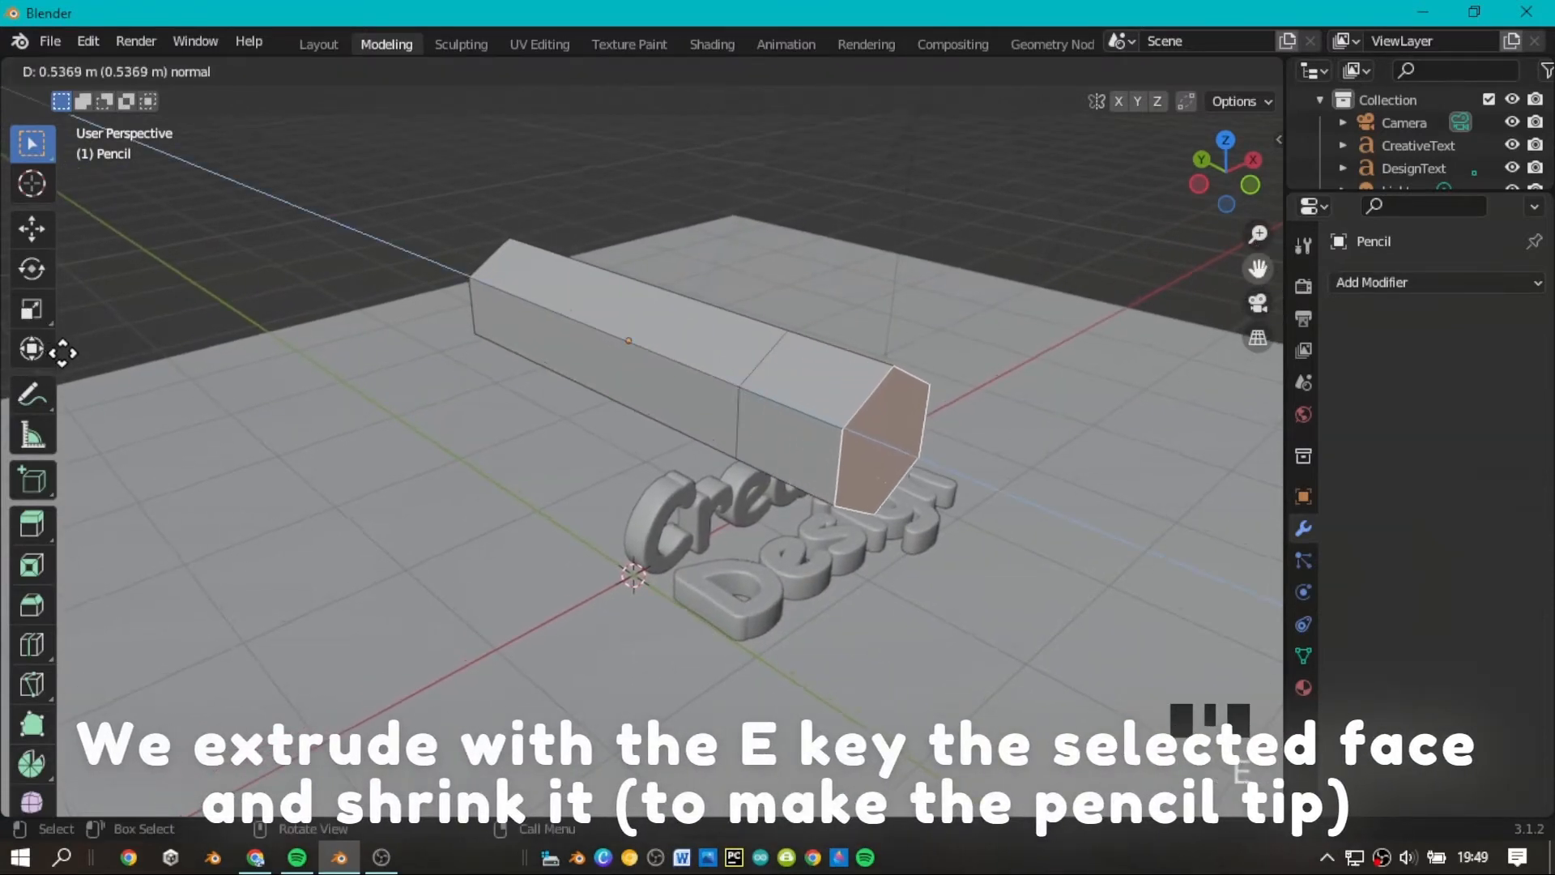
click(75, 349)
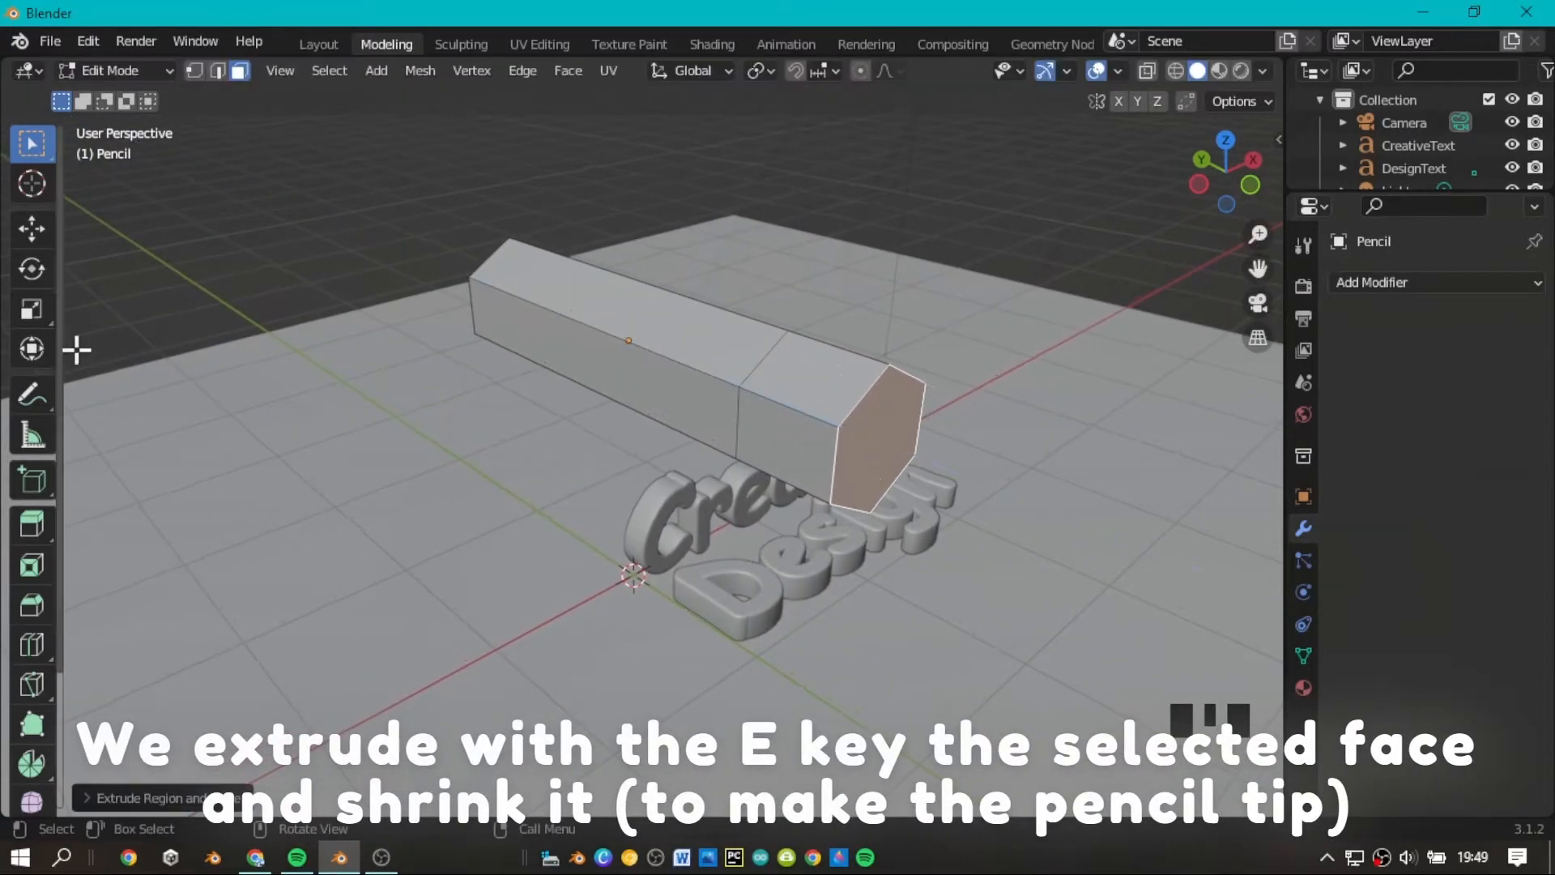
scroll(547, 282, down, 1)
Scale the extruded end face uniformly to about 0.06 and shrink it further to form the pencil's pointed tip.
click(48, 307)
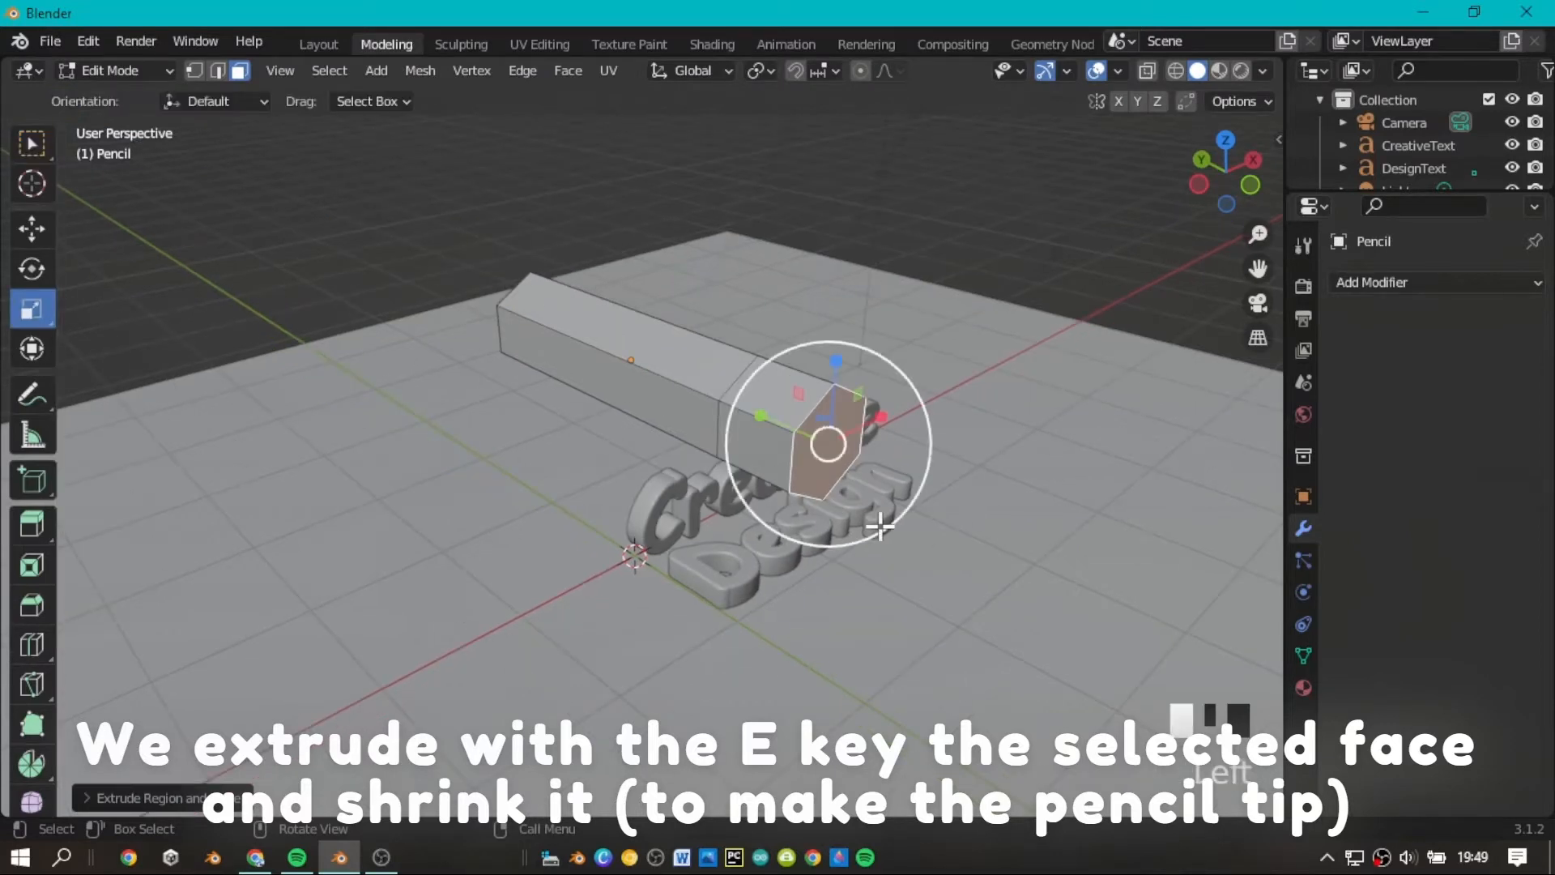
drag(880, 527, 861, 502)
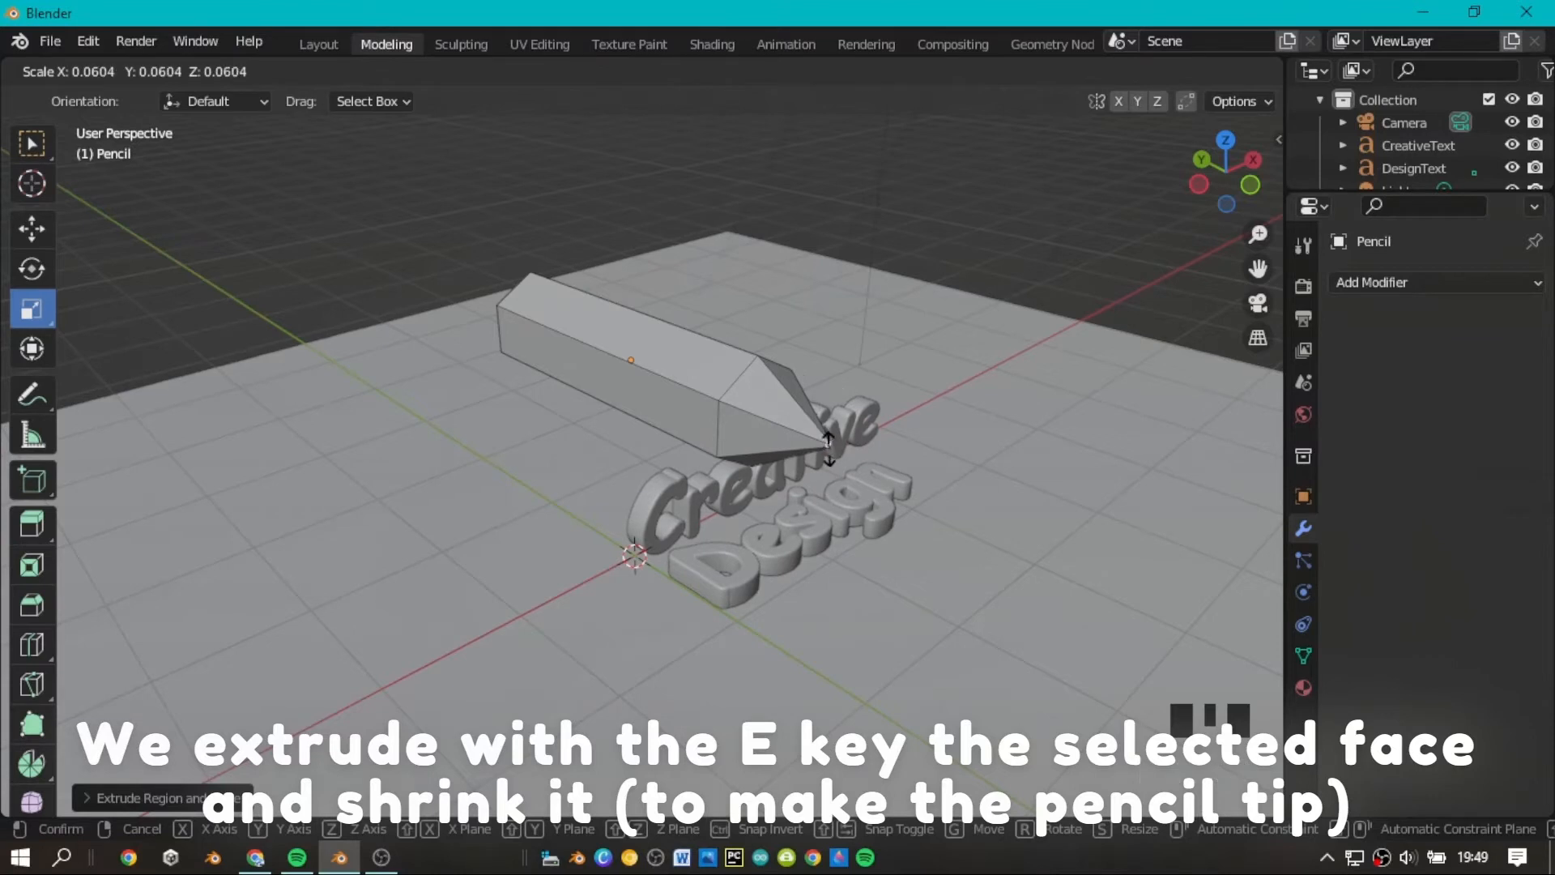
click(825, 441)
drag(1222, 168, 1232, 182)
scroll(882, 421, up, 3)
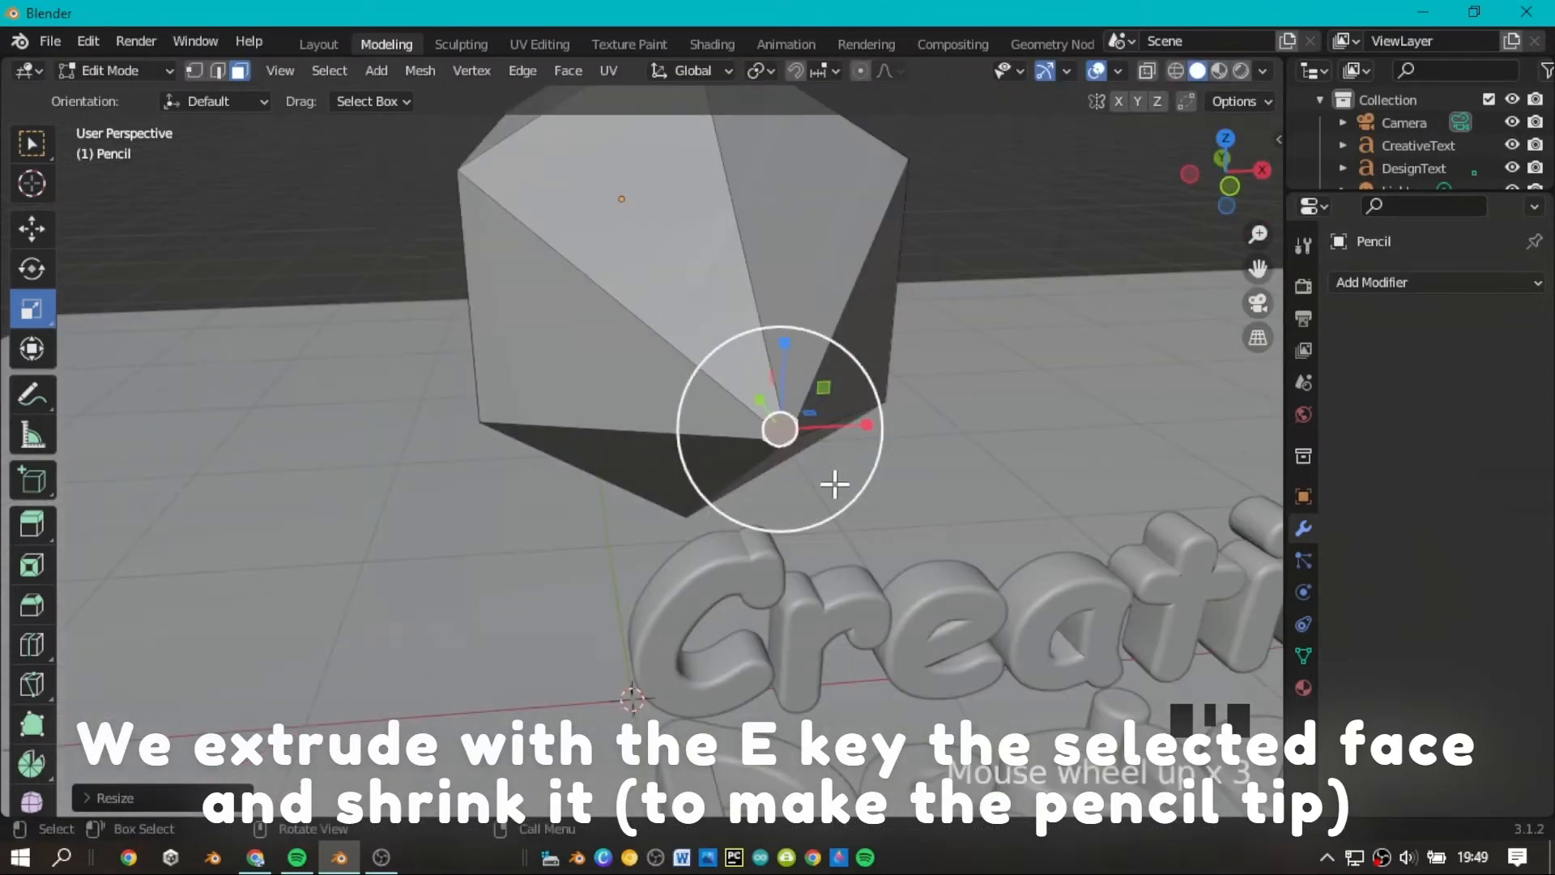
drag(834, 484, 787, 436)
Shift the small face at the pencil's tip slightly along the Y axis.
scroll(873, 389, down, 4)
drag(1230, 180, 1309, 181)
click(32, 230)
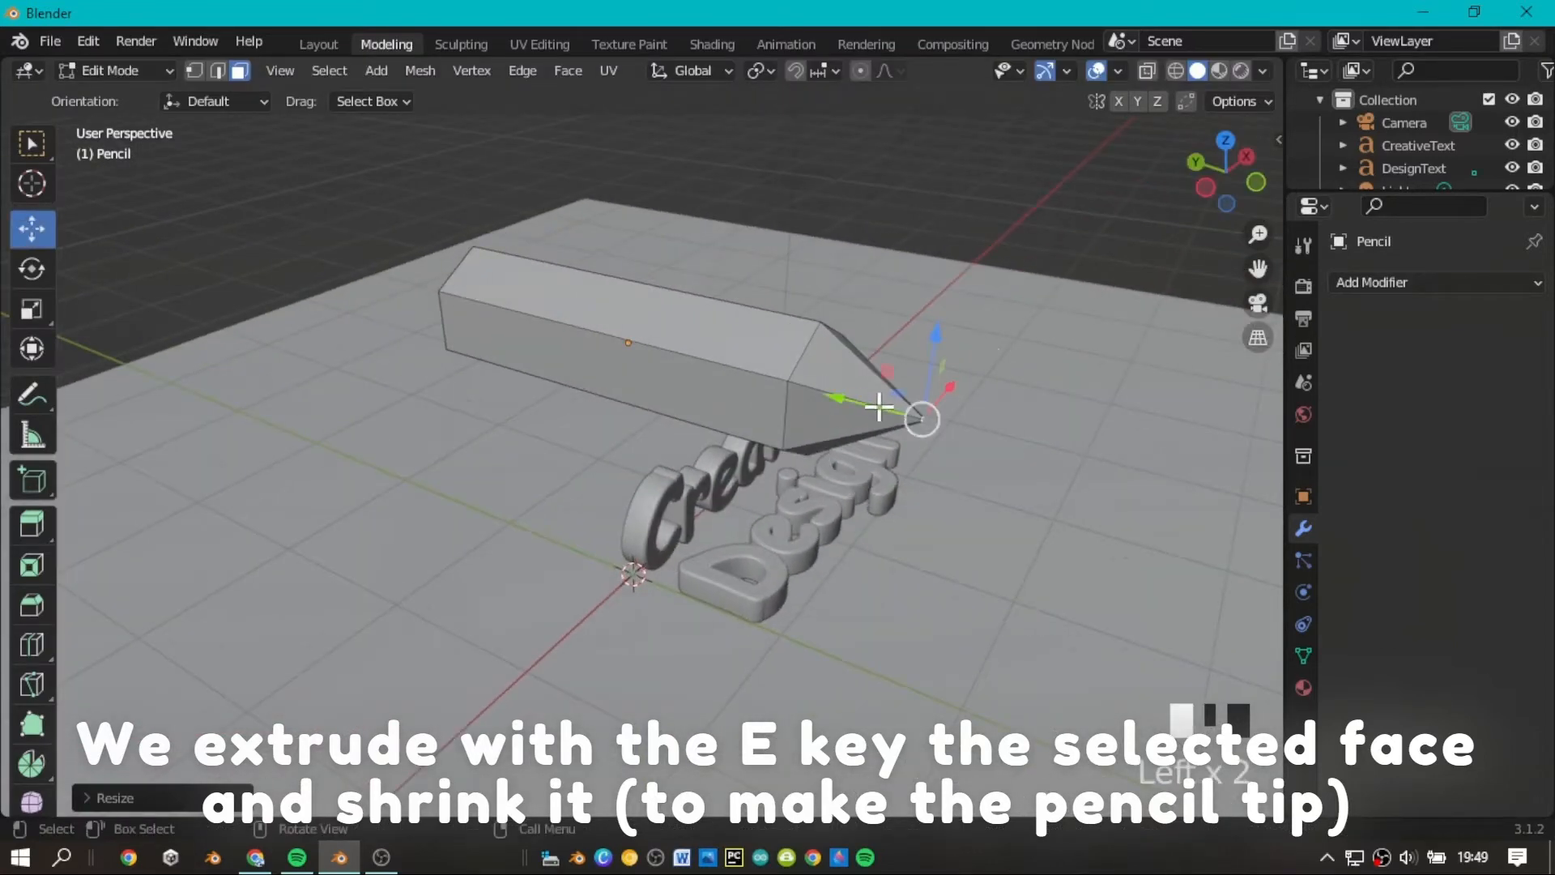
drag(847, 403, 864, 413)
Extrude the hexagonal face at the pencil's back end outward by about 0.16 m.
scroll(1117, 173, down, 2)
drag(1226, 170, 1292, 175)
scroll(833, 365, up, 3)
click(484, 392)
key(e)
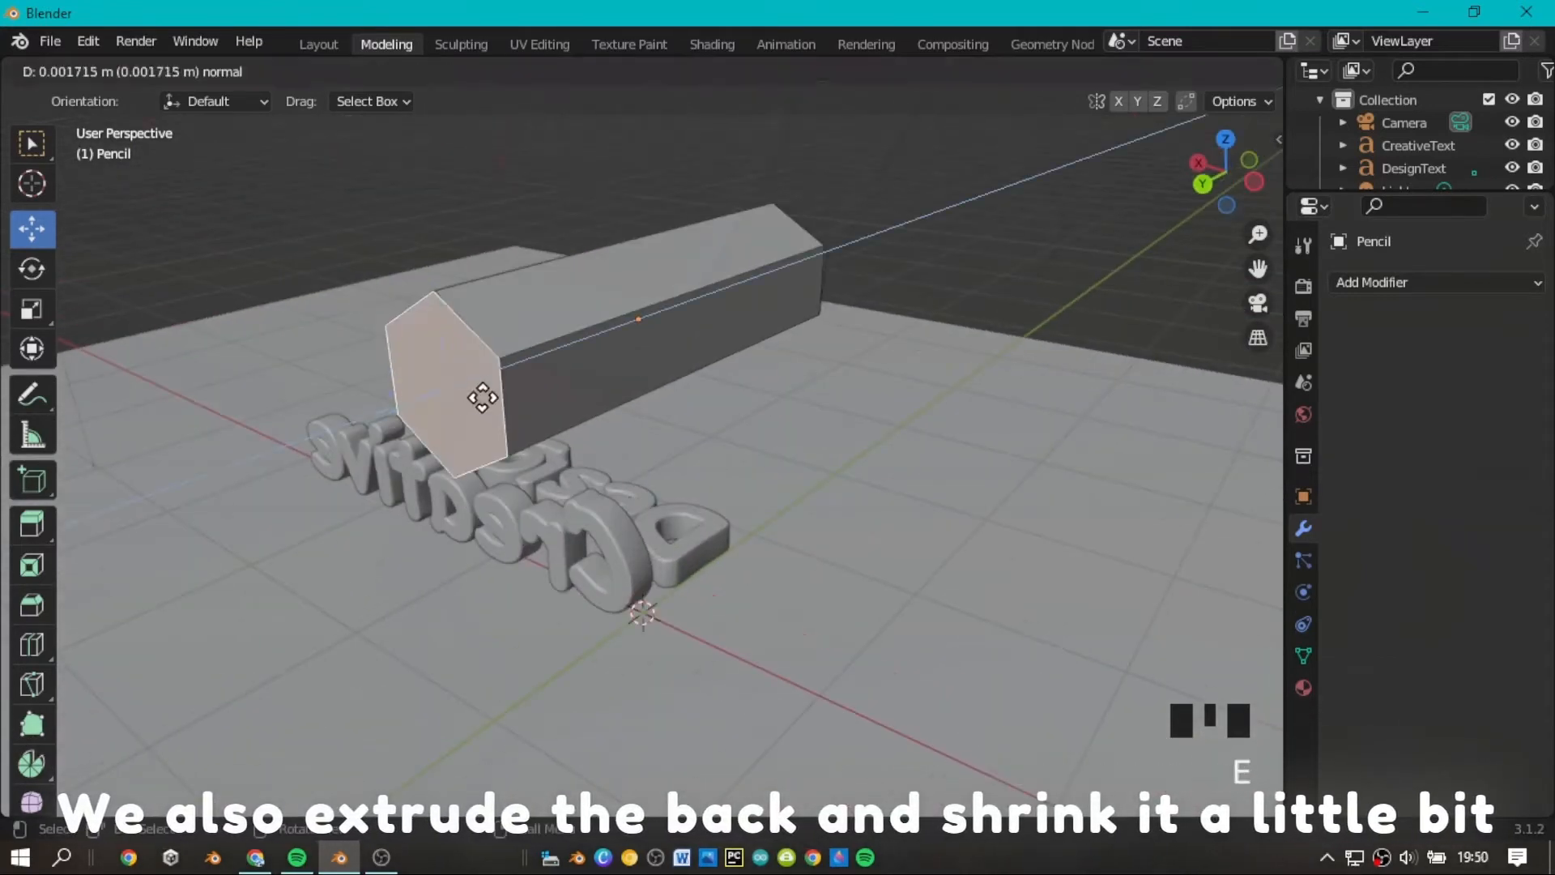
click(461, 445)
Scale the extruded back face uniformly to about 0.8 to taper the pencil's end.
click(32, 308)
drag(412, 475, 411, 468)
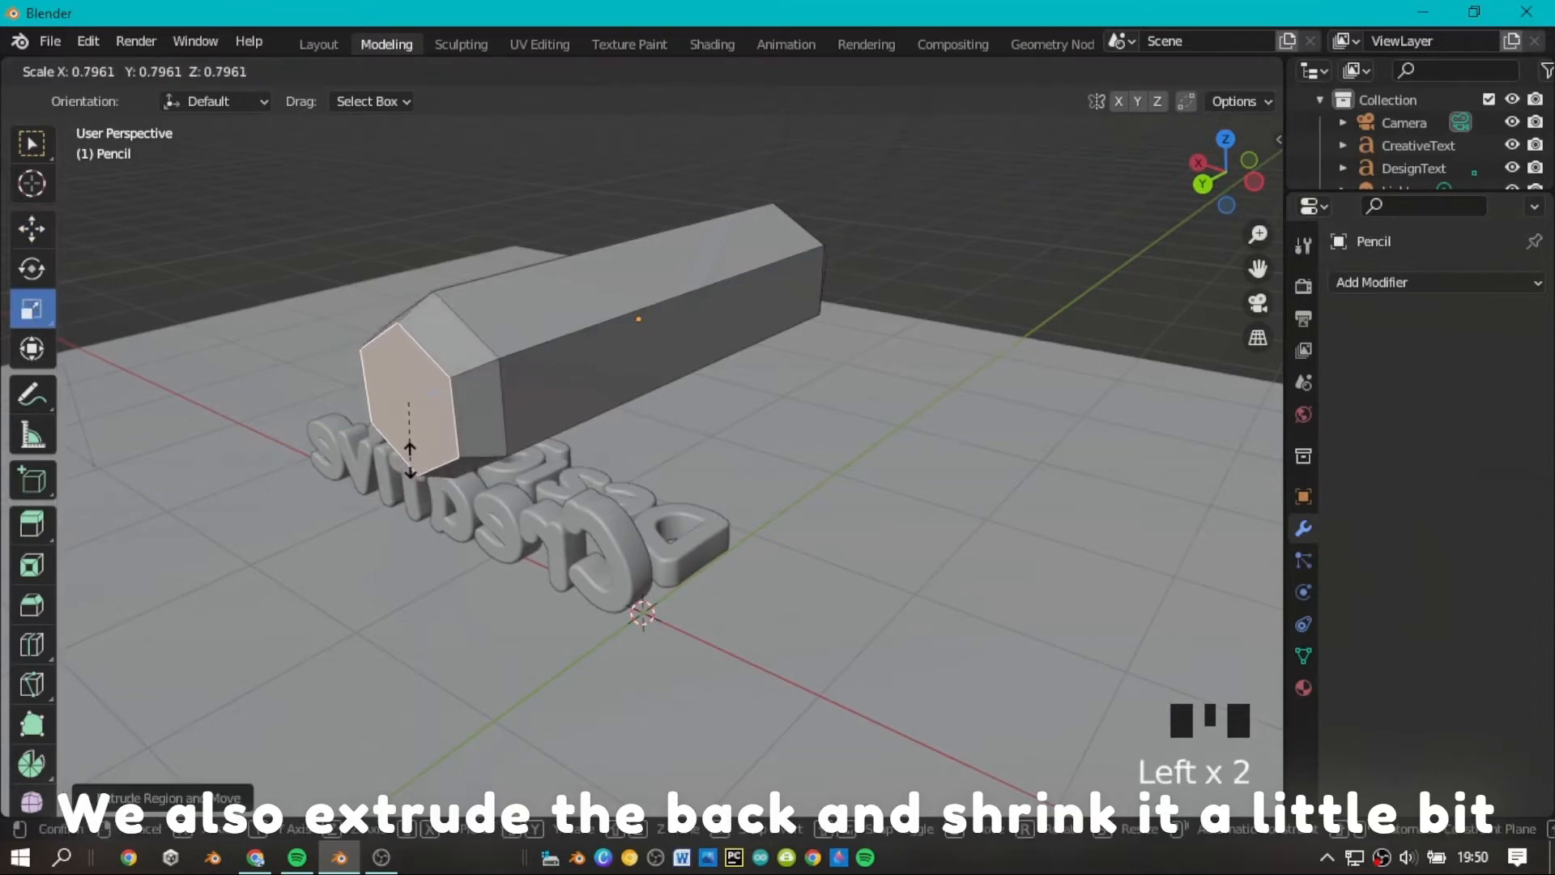
click(410, 456)
Add several loop cuts across the faces of the pencil's tapered tip to divide it into bands.
scroll(1417, 142, down, 2)
mouse_move(1235, 171)
mouse_down()
mouse_move(1251, 193)
mouse_move(1538, 193)
mouse_move(1418, 139)
mouse_move(1446, 144)
mouse_move(1224, 177)
mouse_move(1272, 151)
mouse_move(1312, 154)
mouse_up()
scroll(1245, 183, down, 4)
scroll(1223, 146, down, 1)
scroll(1223, 145, up, 3)
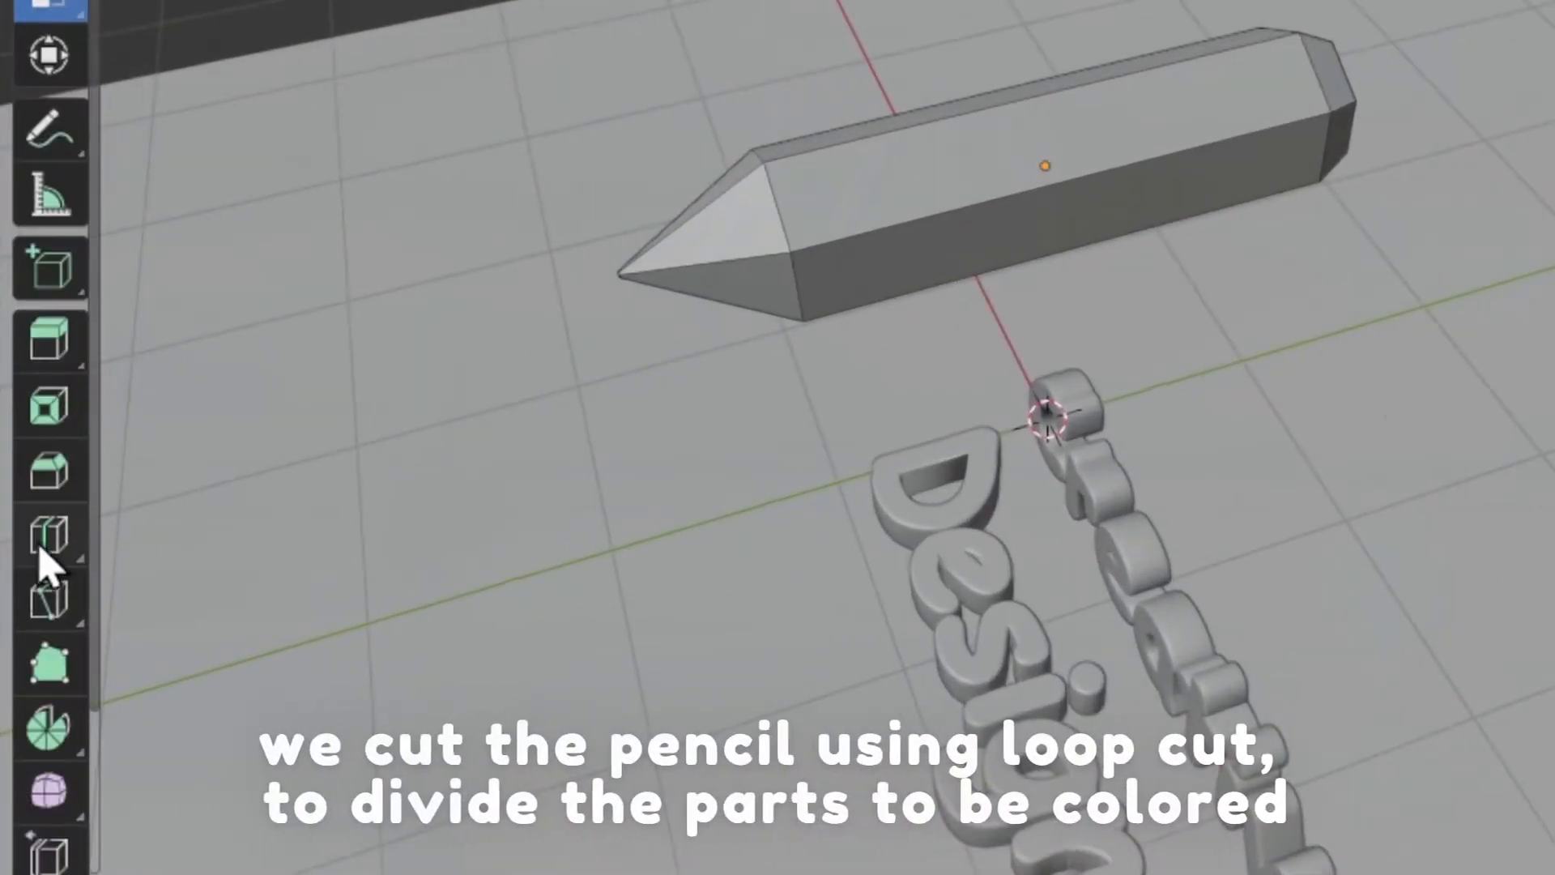
click(46, 551)
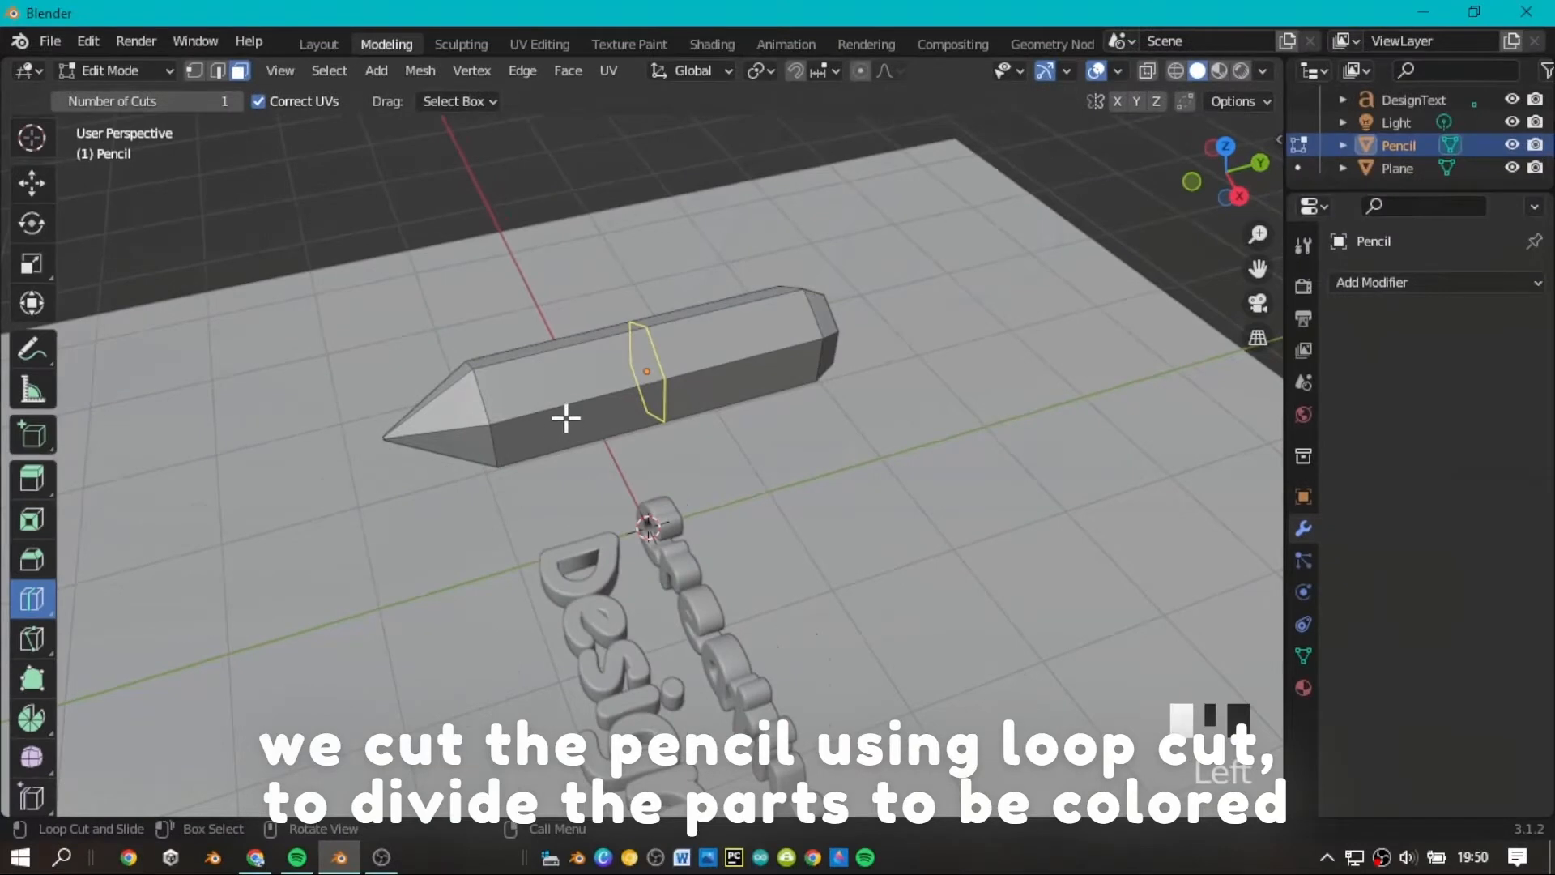
click(446, 434)
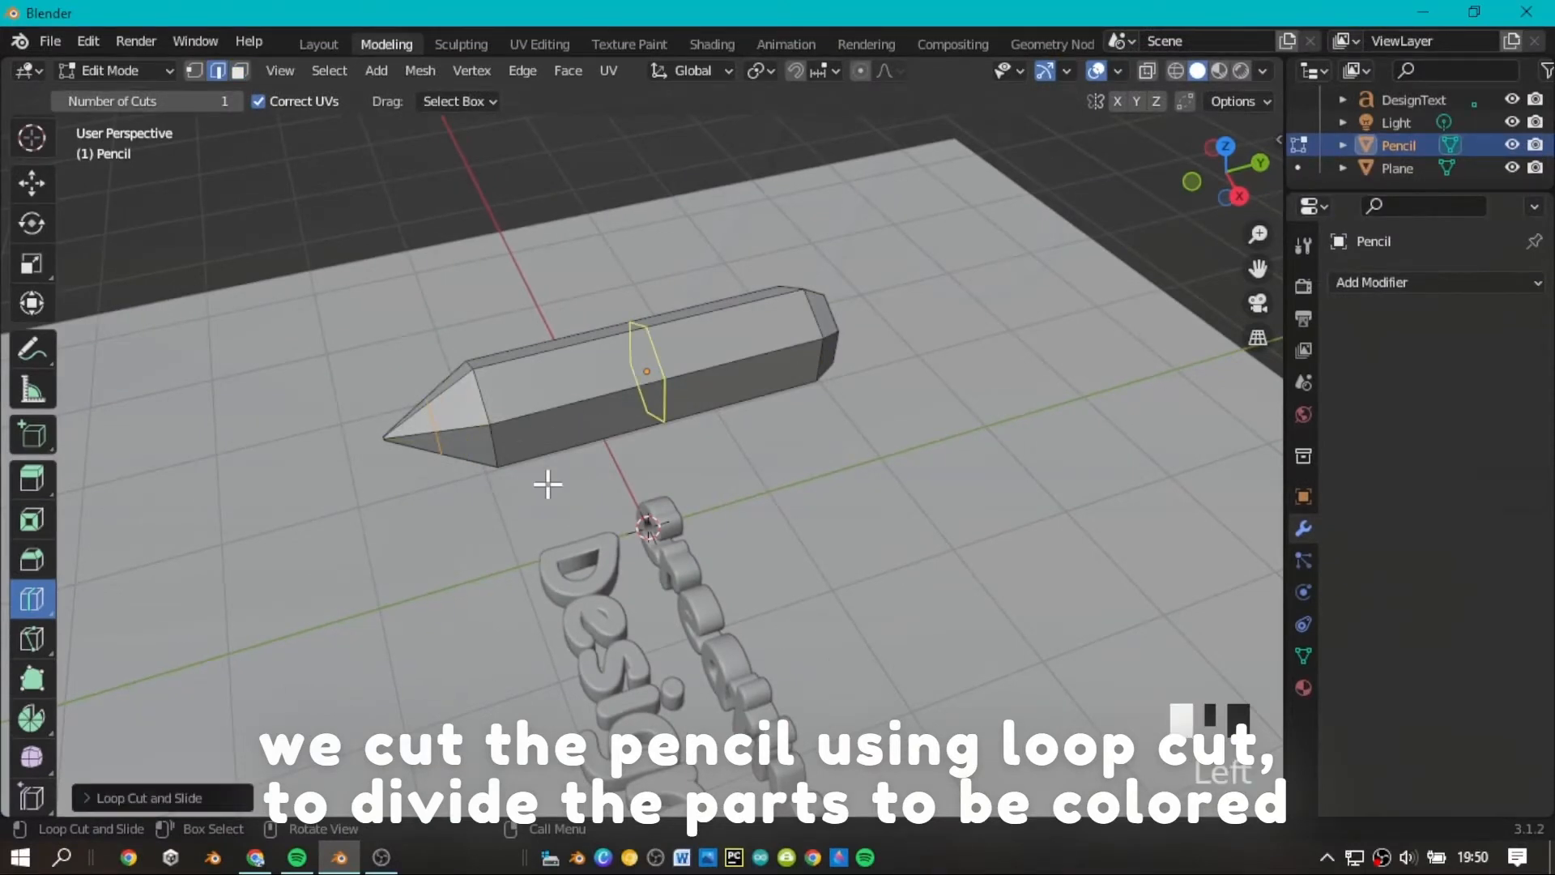
mouse_move(1217, 200)
mouse_down()
mouse_move(1109, 206)
mouse_move(928, 395)
mouse_up()
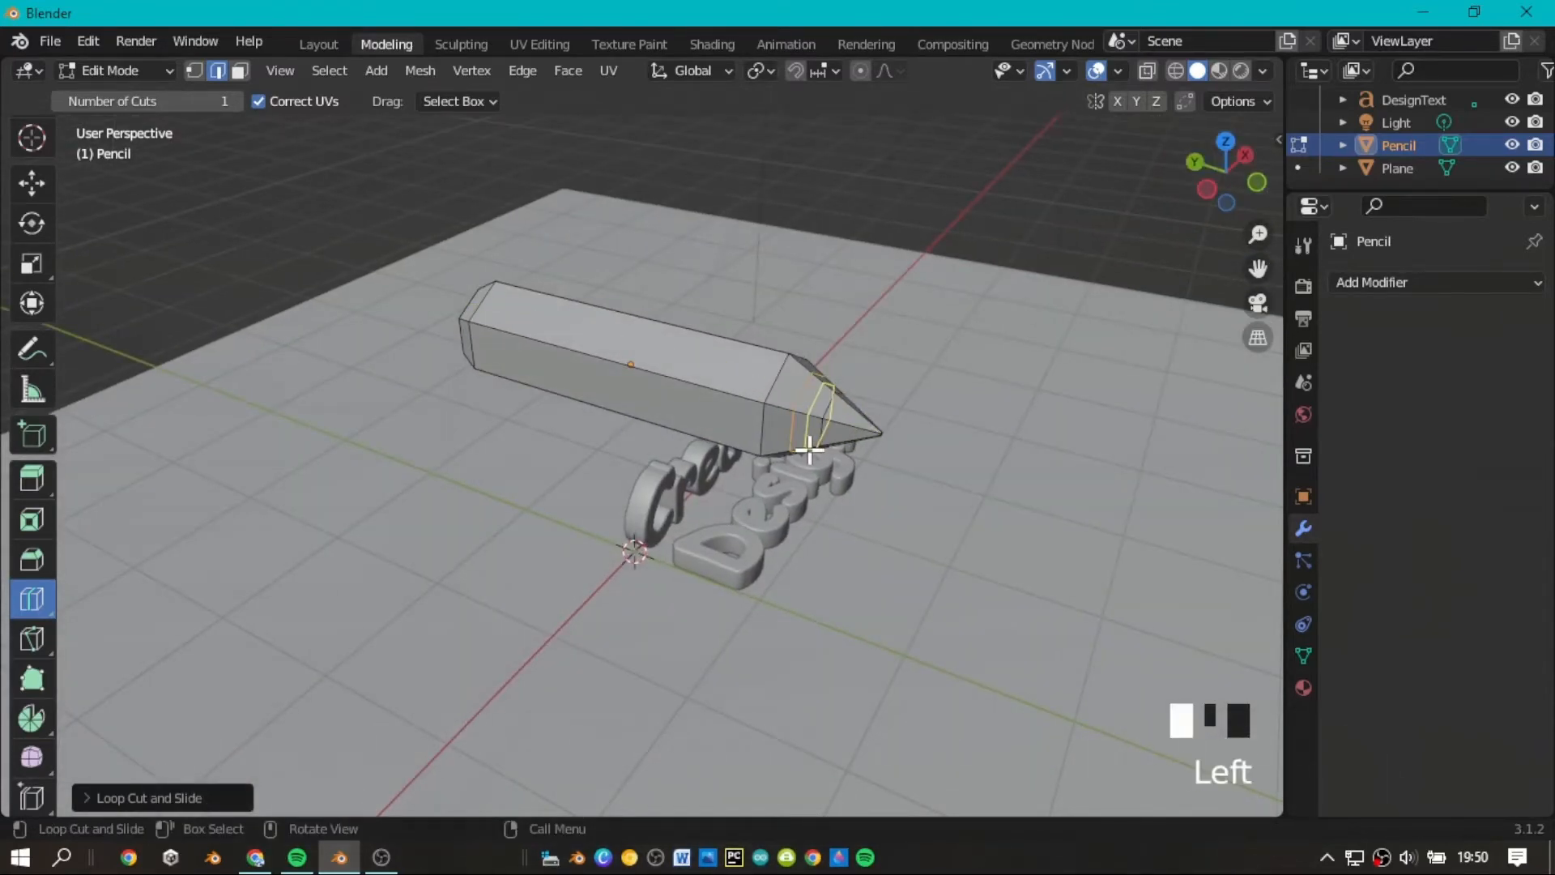
mouse_move(1204, 194)
mouse_down()
mouse_move(1154, 196)
mouse_move(1213, 178)
mouse_move(1243, 134)
mouse_move(1300, 179)
mouse_move(1243, 178)
mouse_up()
scroll(1209, 181, down, 2)
scroll(1213, 178, up, 2)
scroll(1216, 181, down, 1)
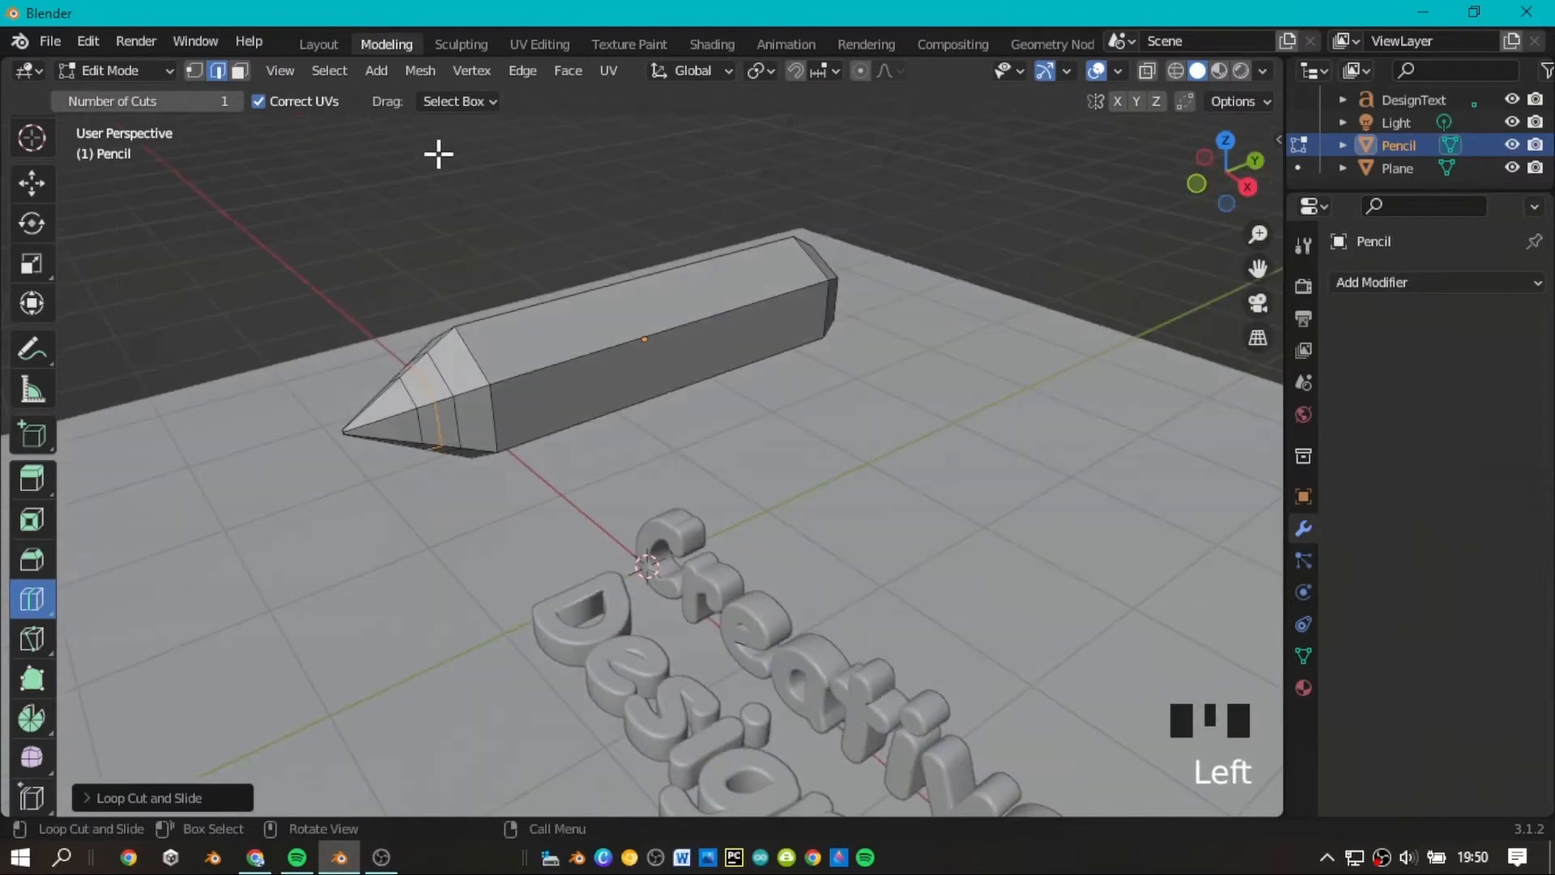
Return to face selection with the Move tool and try selecting the tip faces bordering the pencil's body.
click(31, 183)
click(239, 71)
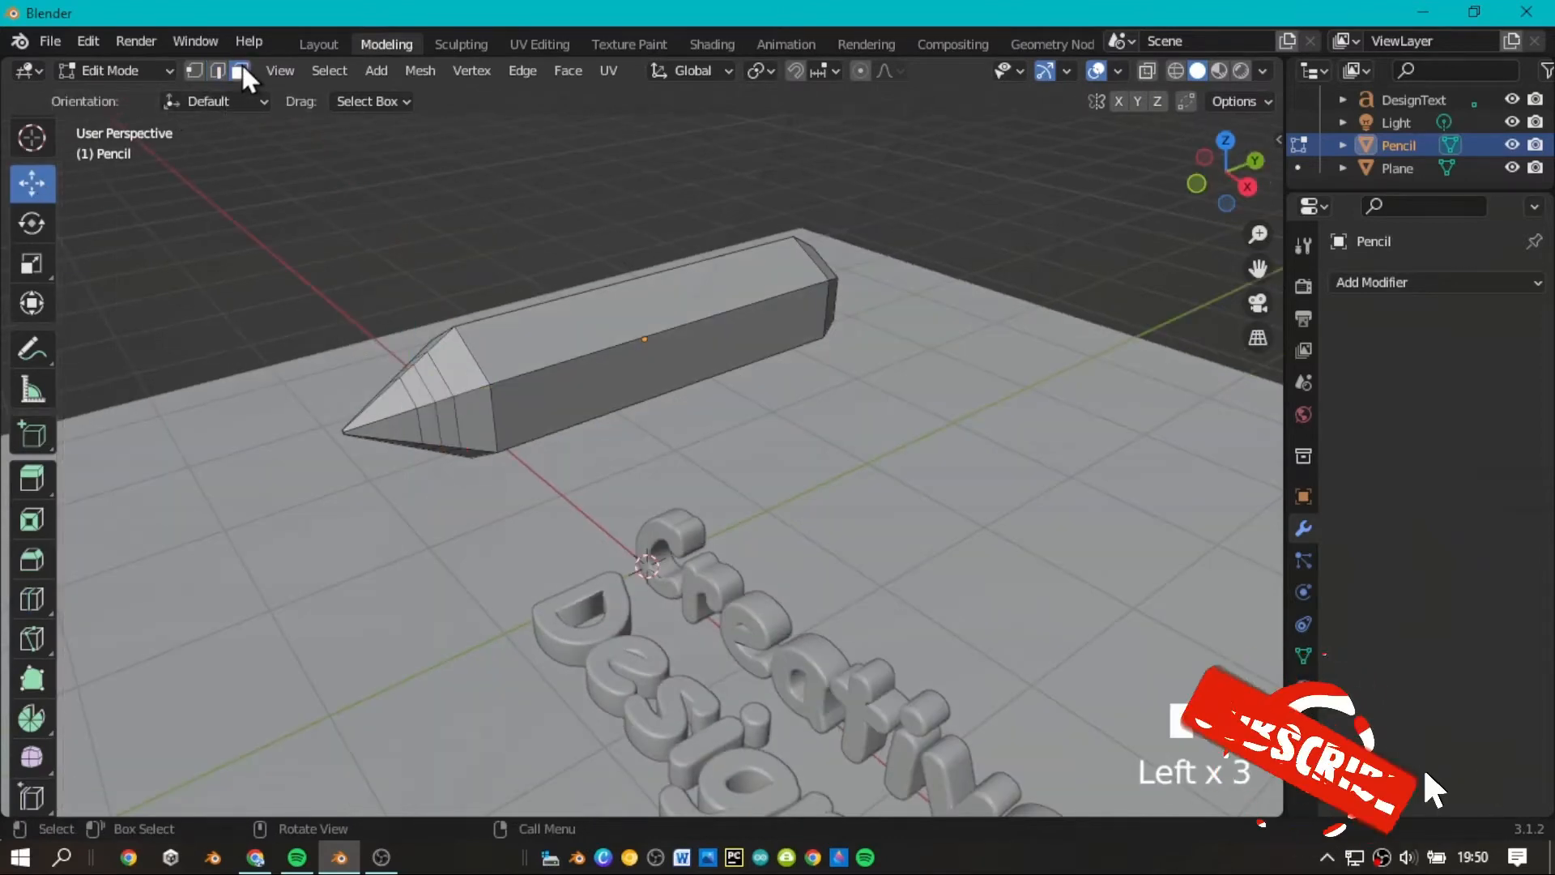
click(473, 409)
shift+click(474, 413)
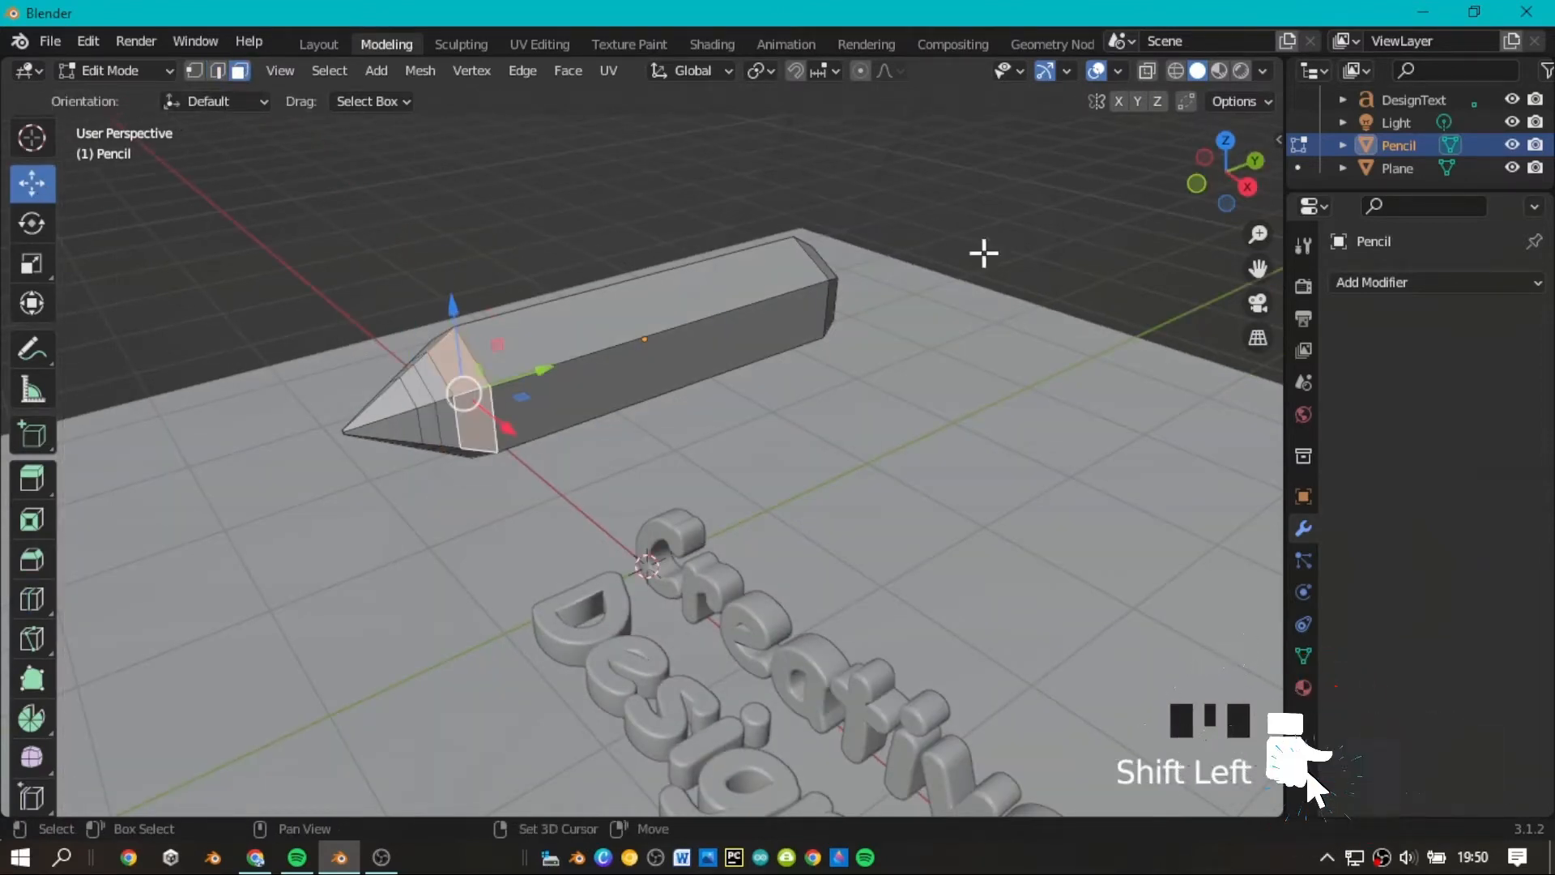
drag(1254, 175, 1383, 175)
click(1183, 208)
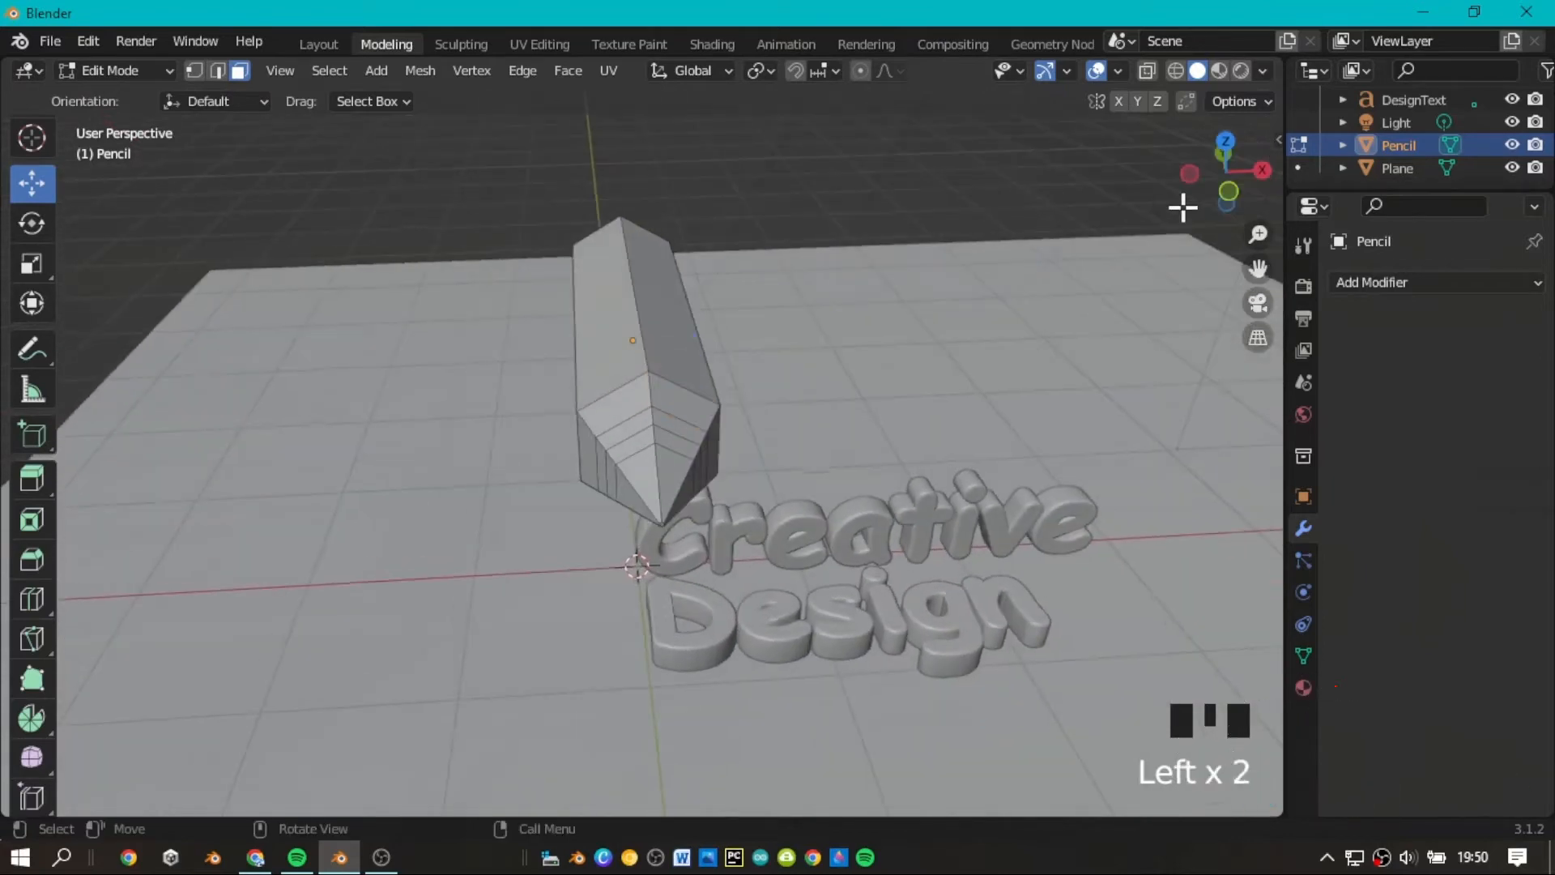
Create a new material for the pencil in its material properties.
scroll(1183, 208, down, 3)
drag(1239, 188, 1191, 179)
scroll(1239, 187, up, 3)
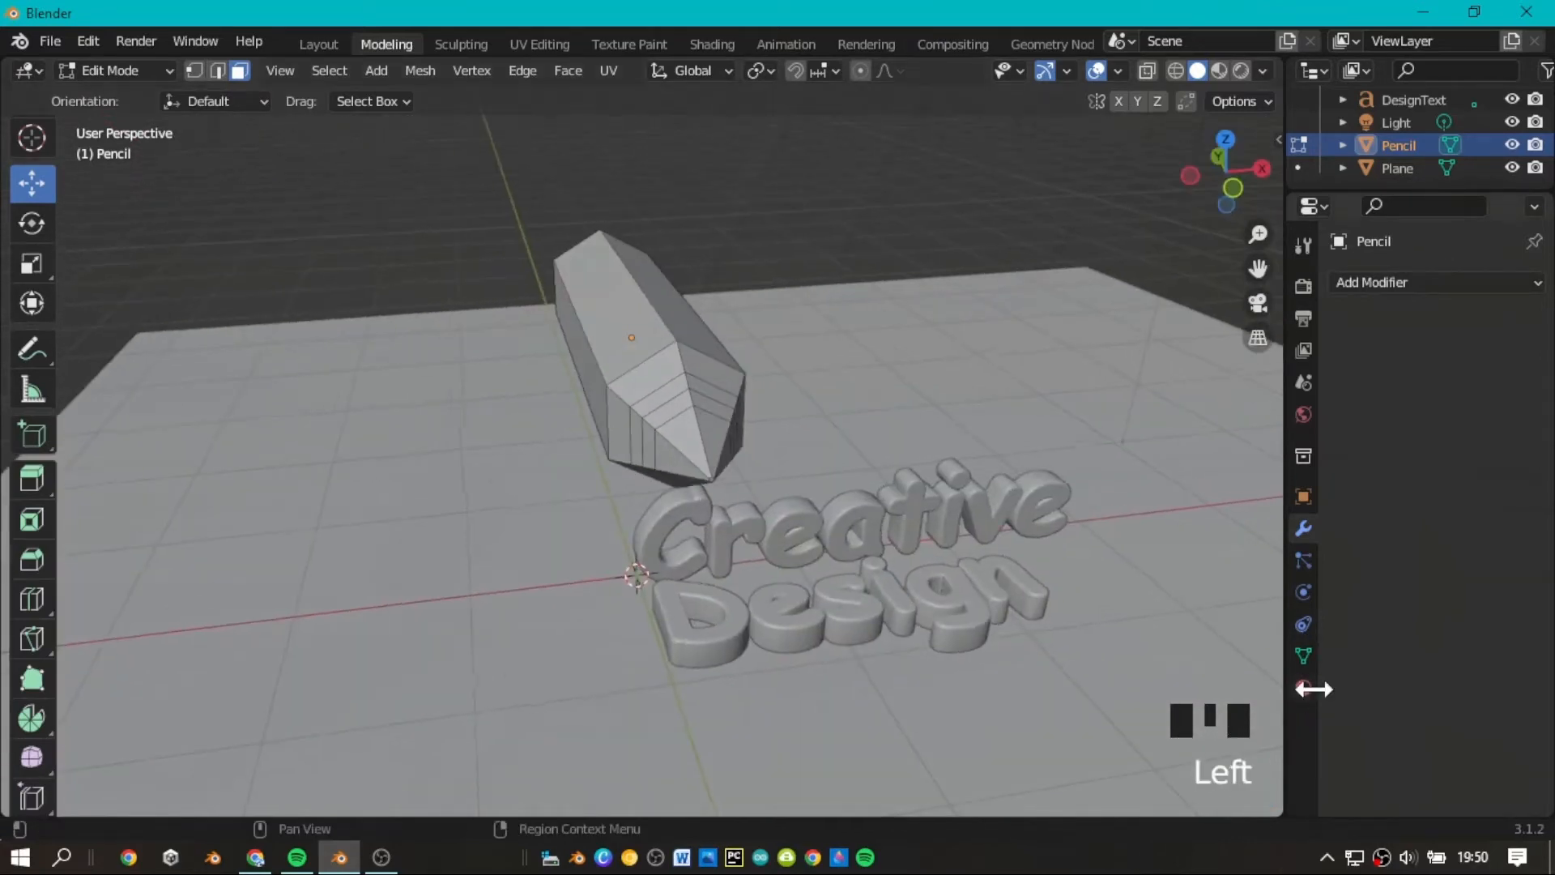
click(1311, 689)
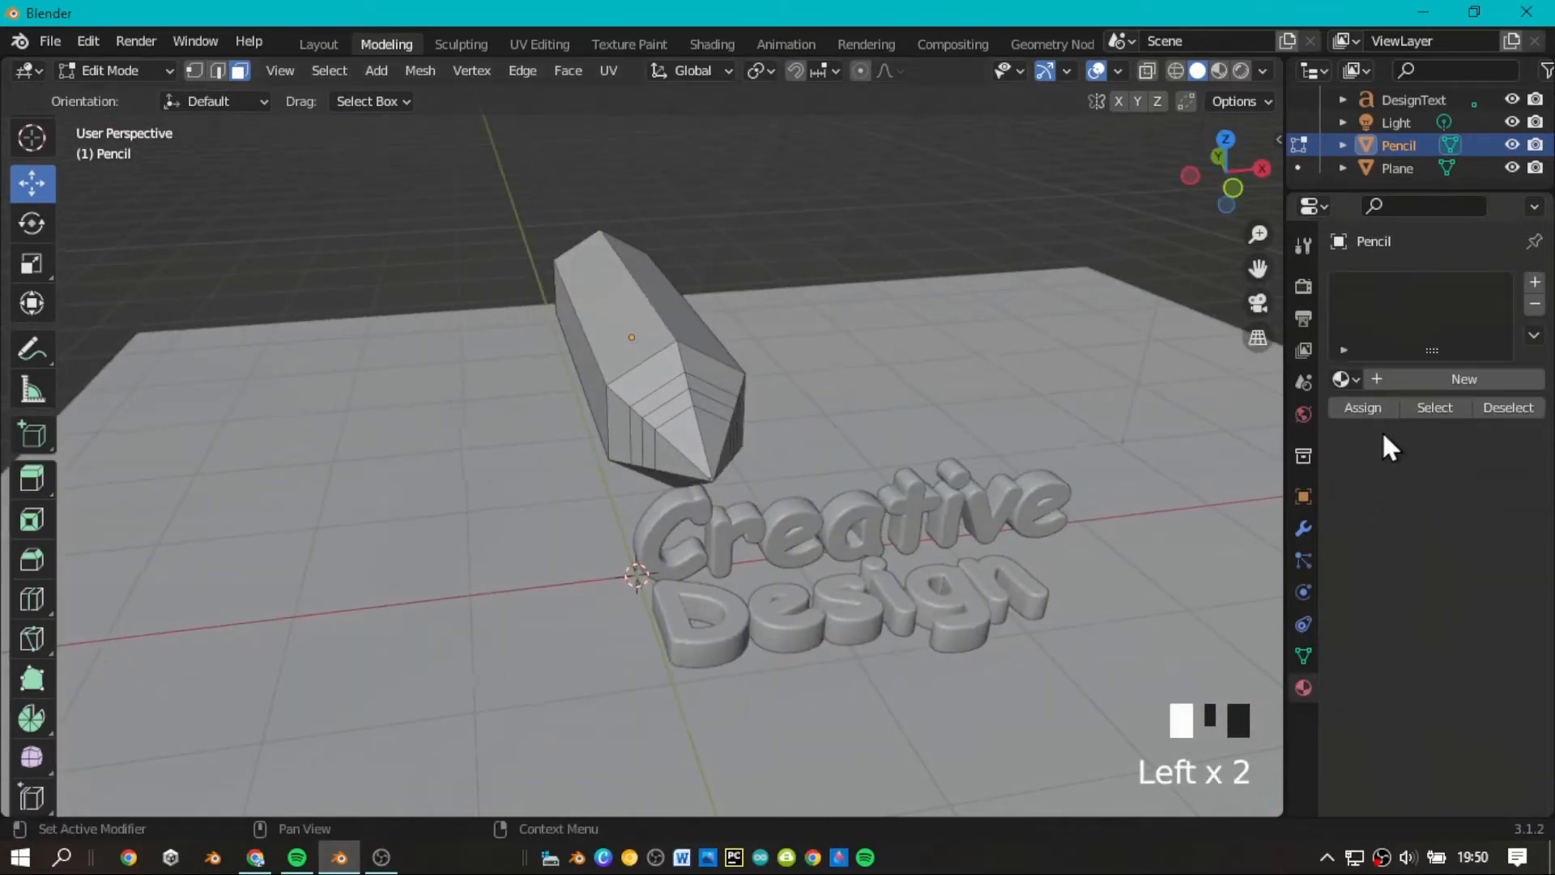
click(1398, 379)
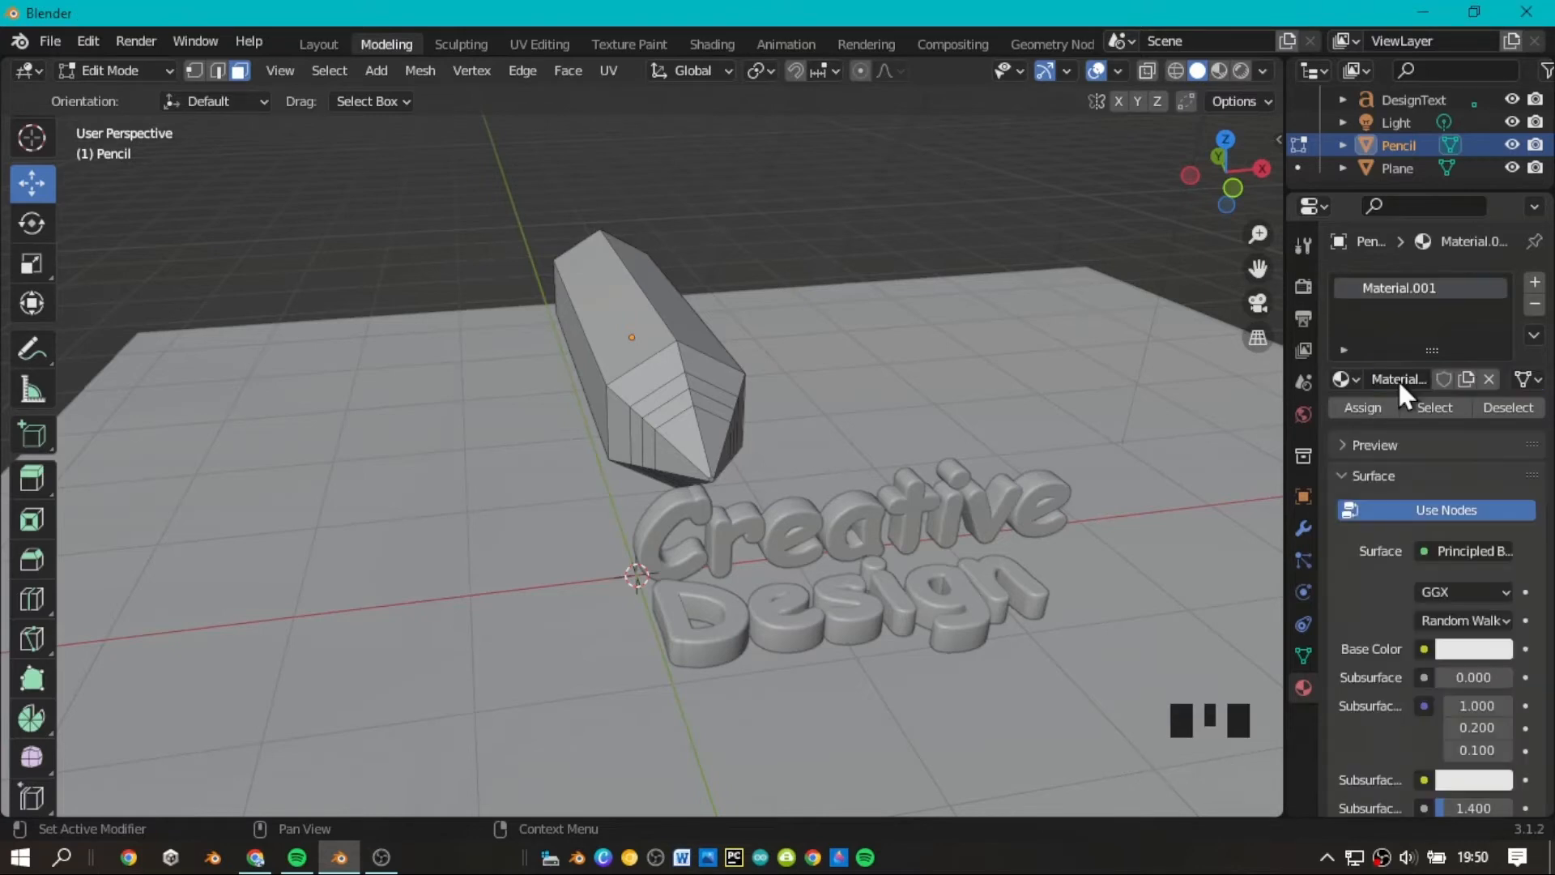
Select all the tapered faces between the pencil's body and its pointed tip, leaving the tip itself unselected.
drag(1226, 202, 1131, 212)
scroll(1226, 203, up, 2)
scroll(1224, 197, down, 2)
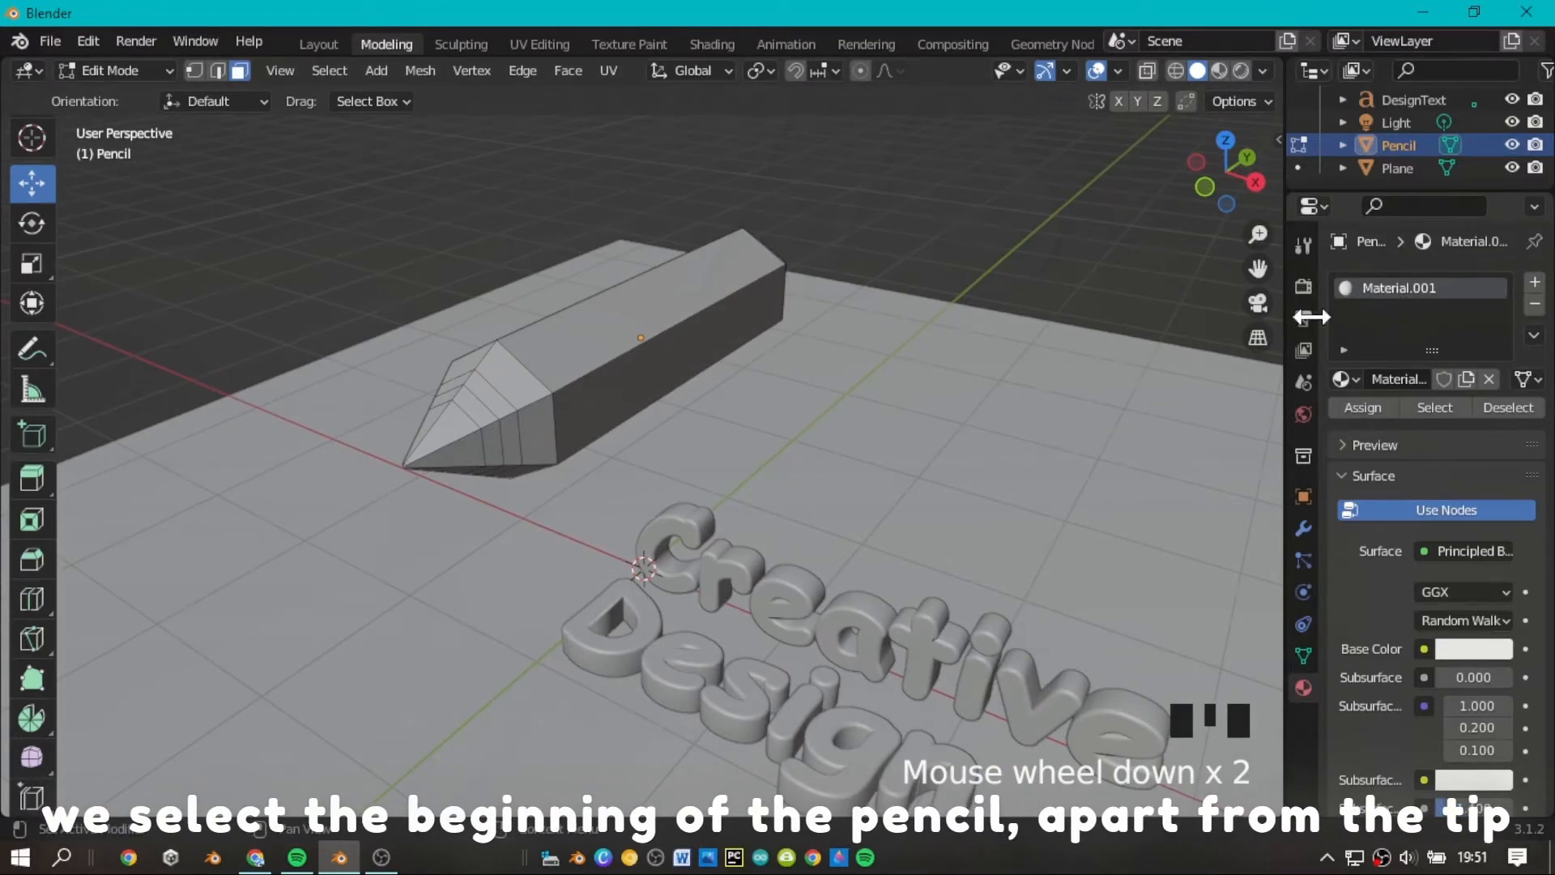
click(515, 373)
shift+click(534, 421)
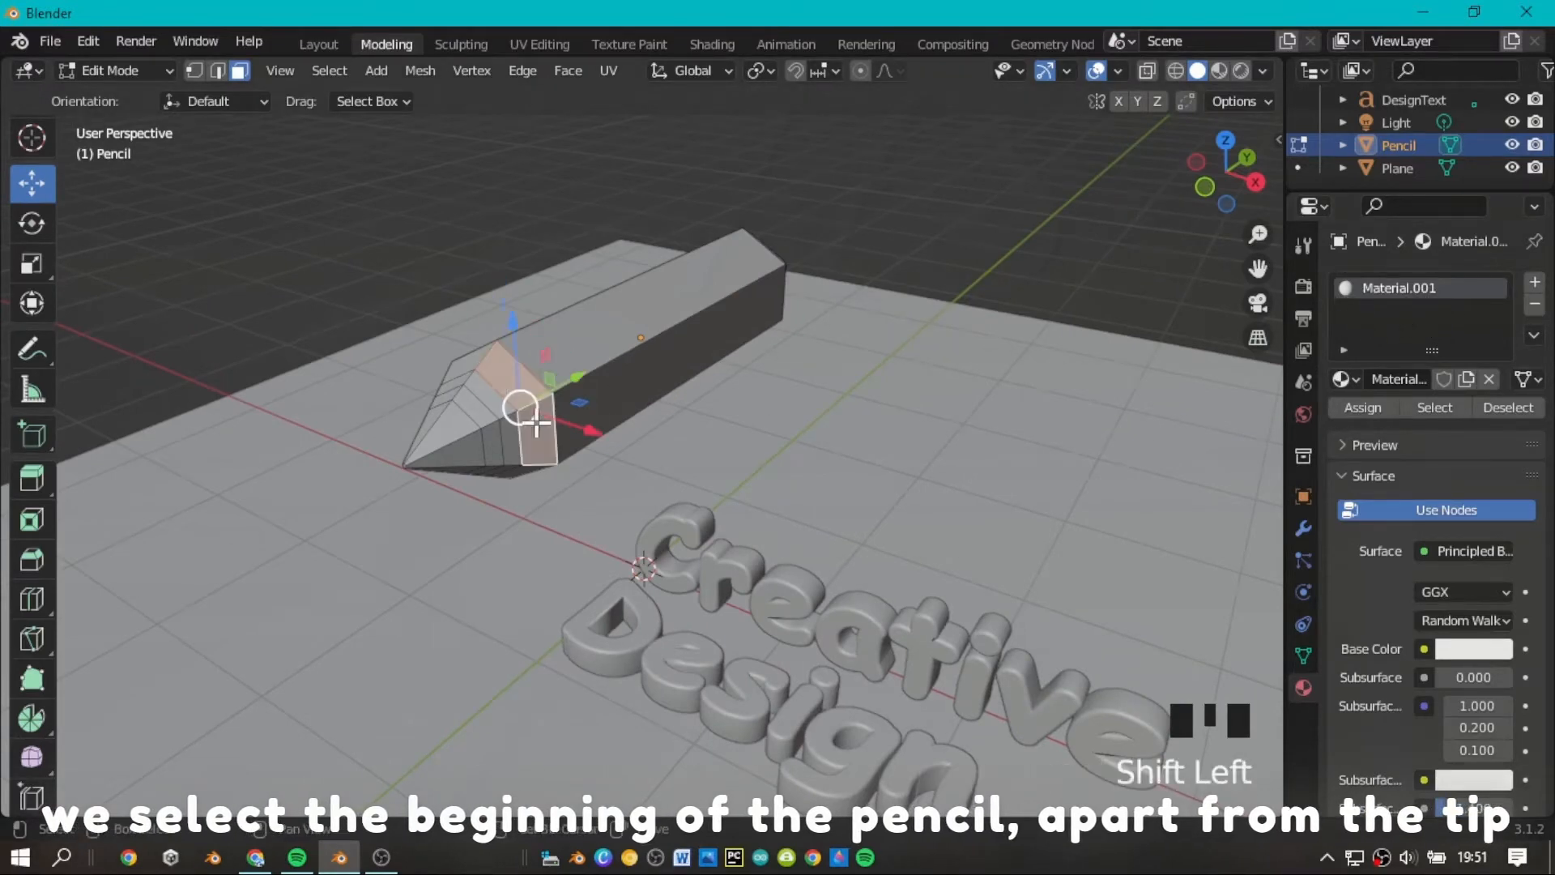
shift+click(469, 359)
mouse_move(1223, 185)
mouse_down()
mouse_move(1372, 166)
mouse_move(1380, 151)
mouse_up()
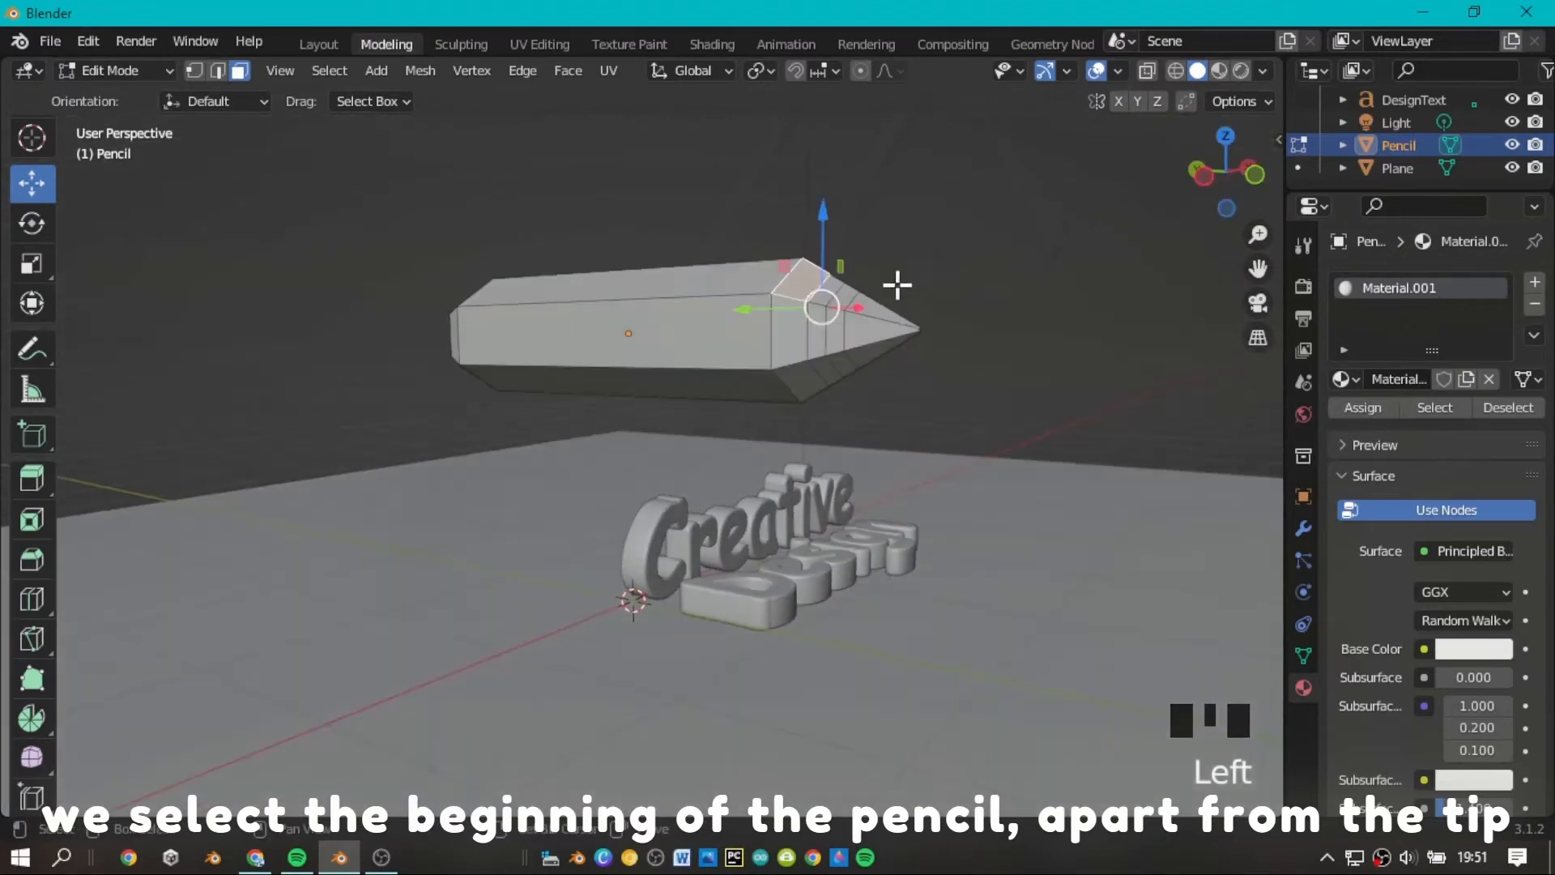
shift+click(790, 332)
shift+click(854, 330)
drag(1225, 178, 1149, 183)
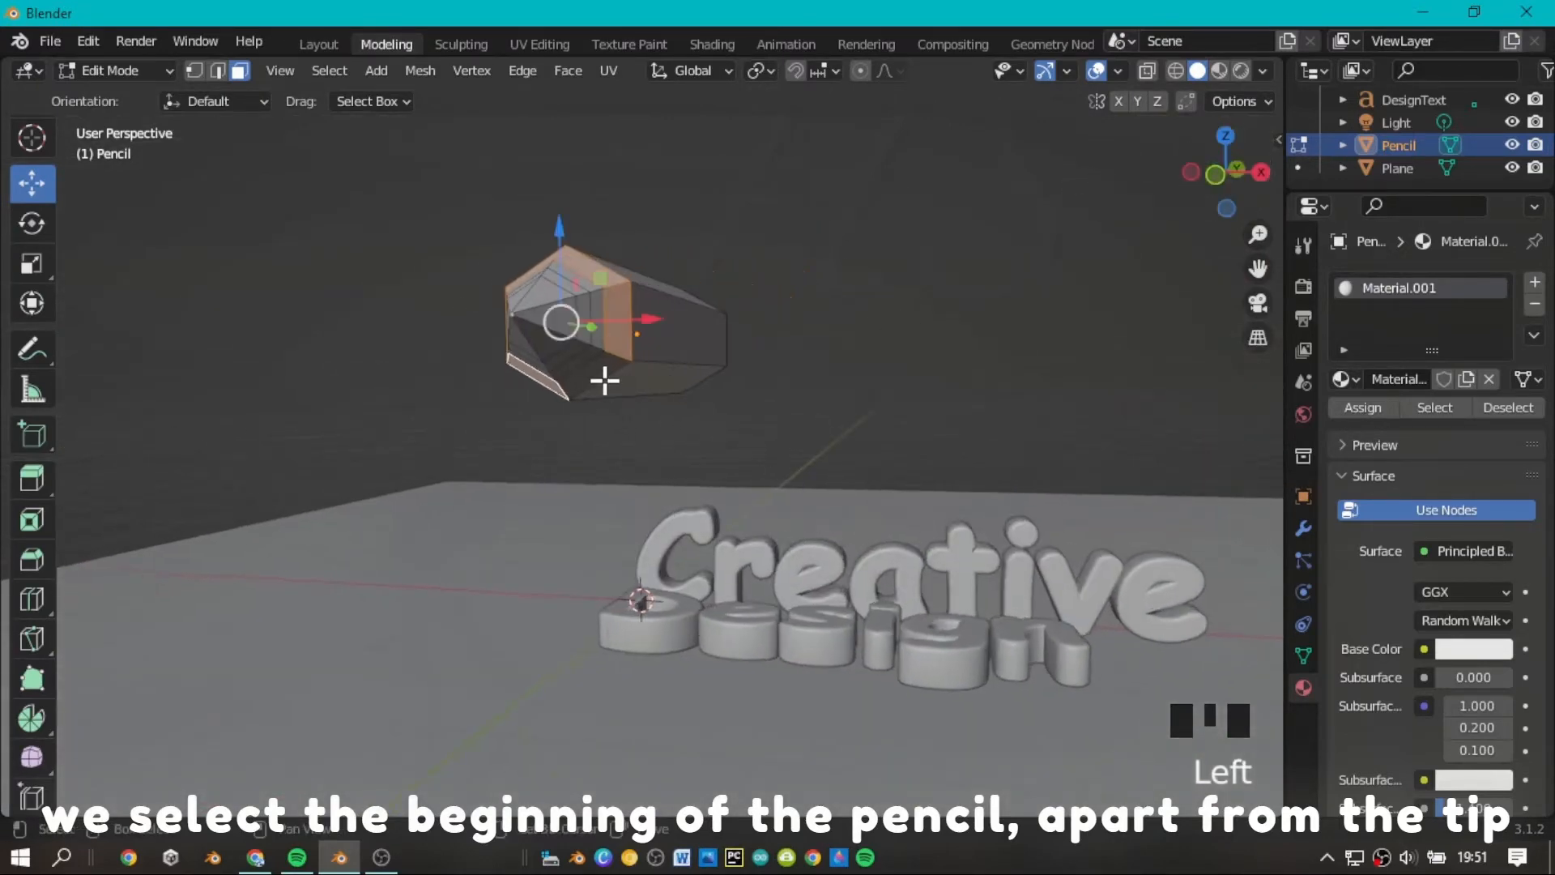
shift+click(594, 314)
mouse_move(1226, 172)
mouse_down()
mouse_move(1158, 177)
mouse_move(1167, 166)
mouse_move(1109, 155)
mouse_up()
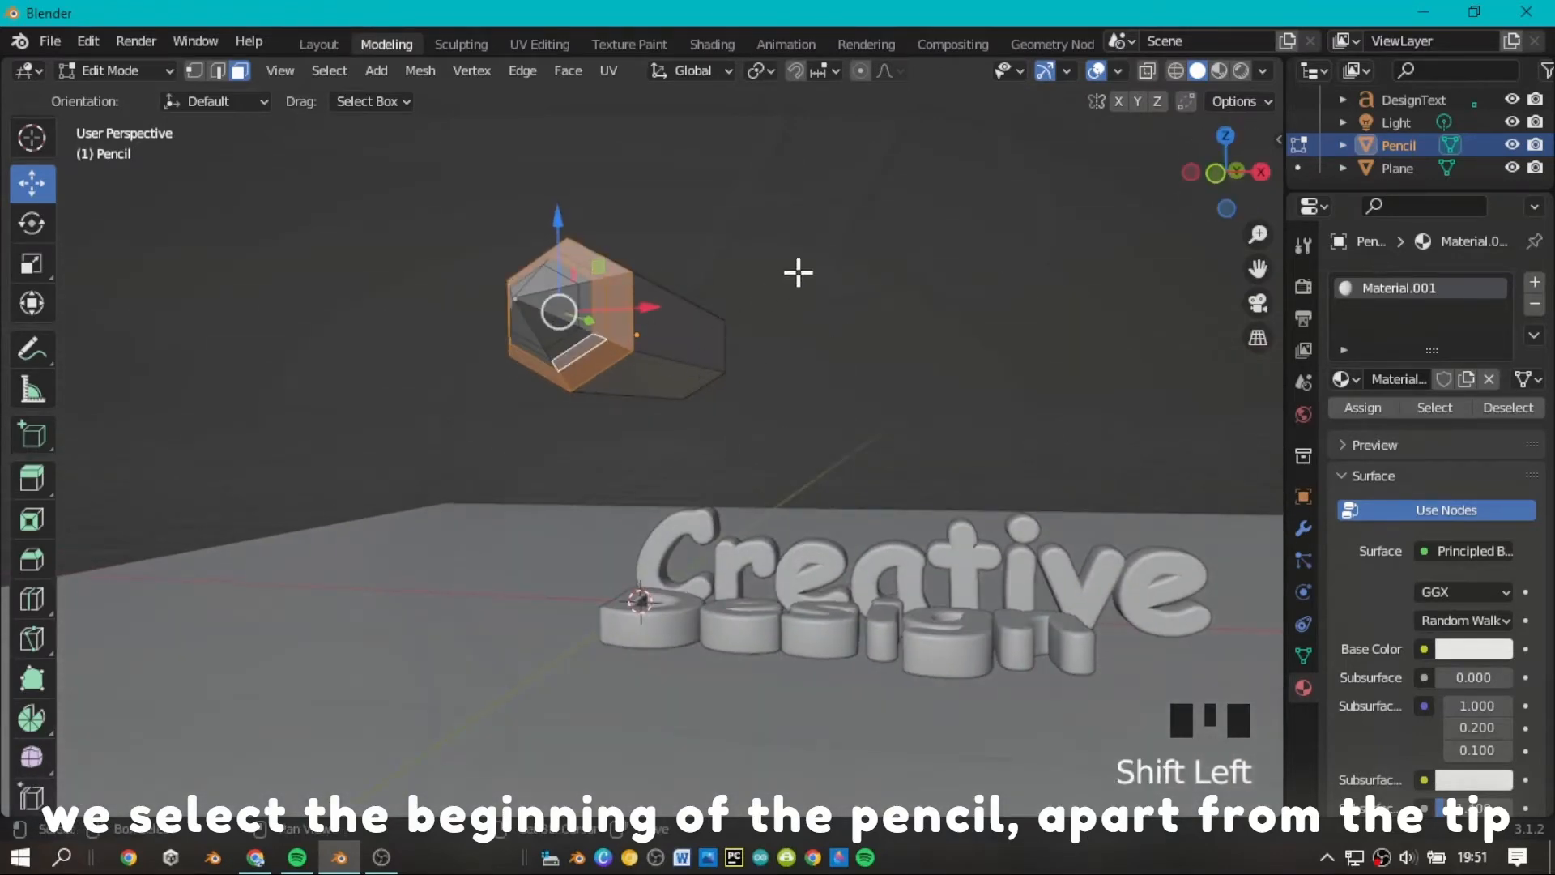
mouse_move(1243, 179)
mouse_down()
mouse_move(1199, 176)
mouse_move(1115, 240)
mouse_up()
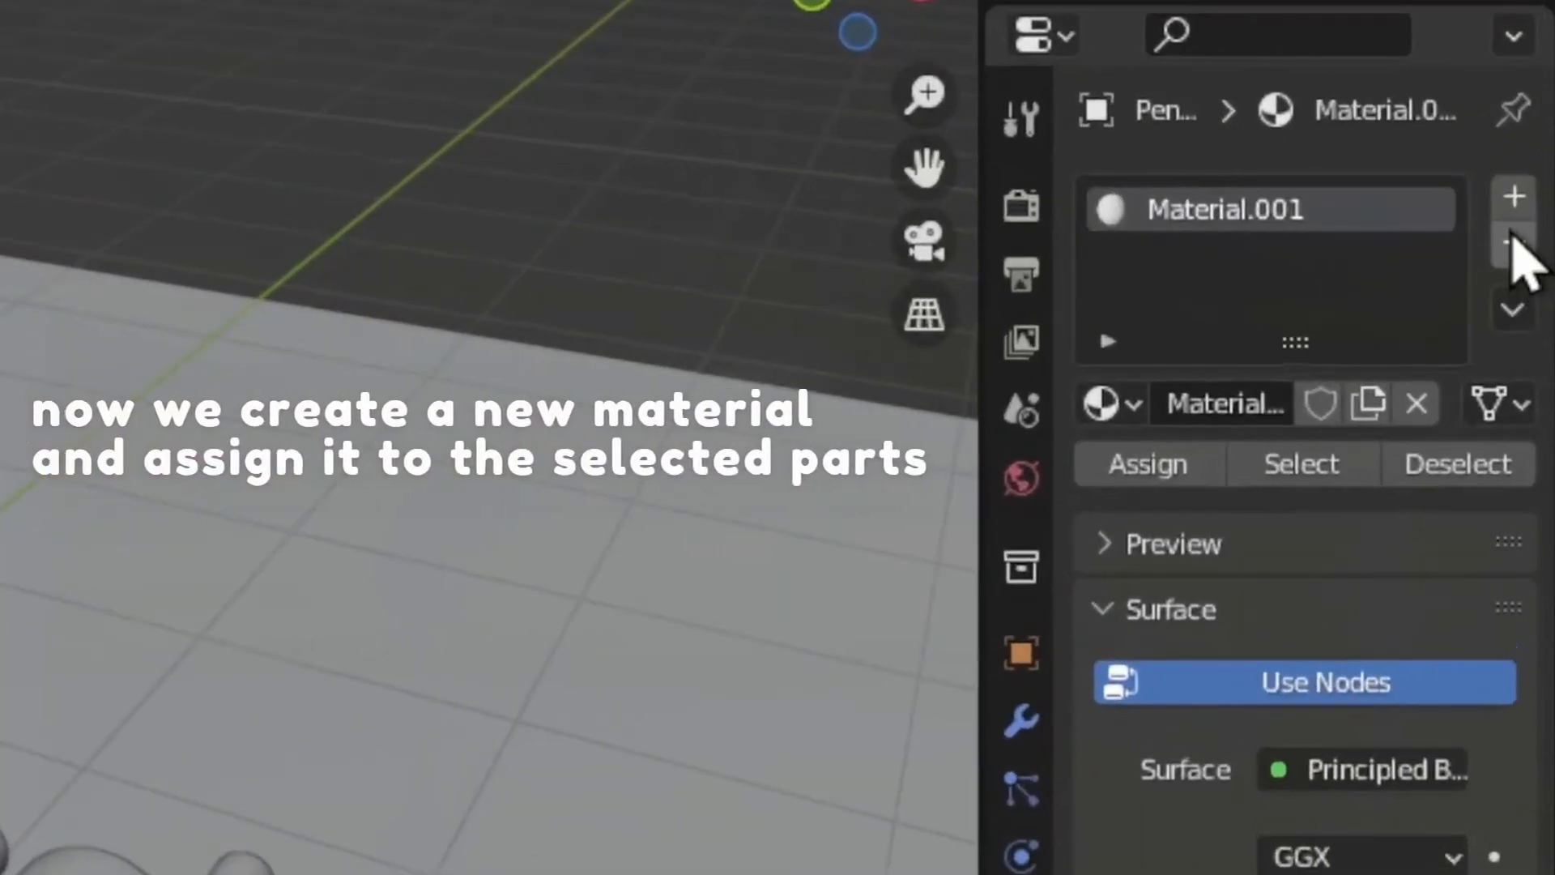
Add a second material slot with the new material Material.002 and assign it to the selected front faces.
click(1513, 197)
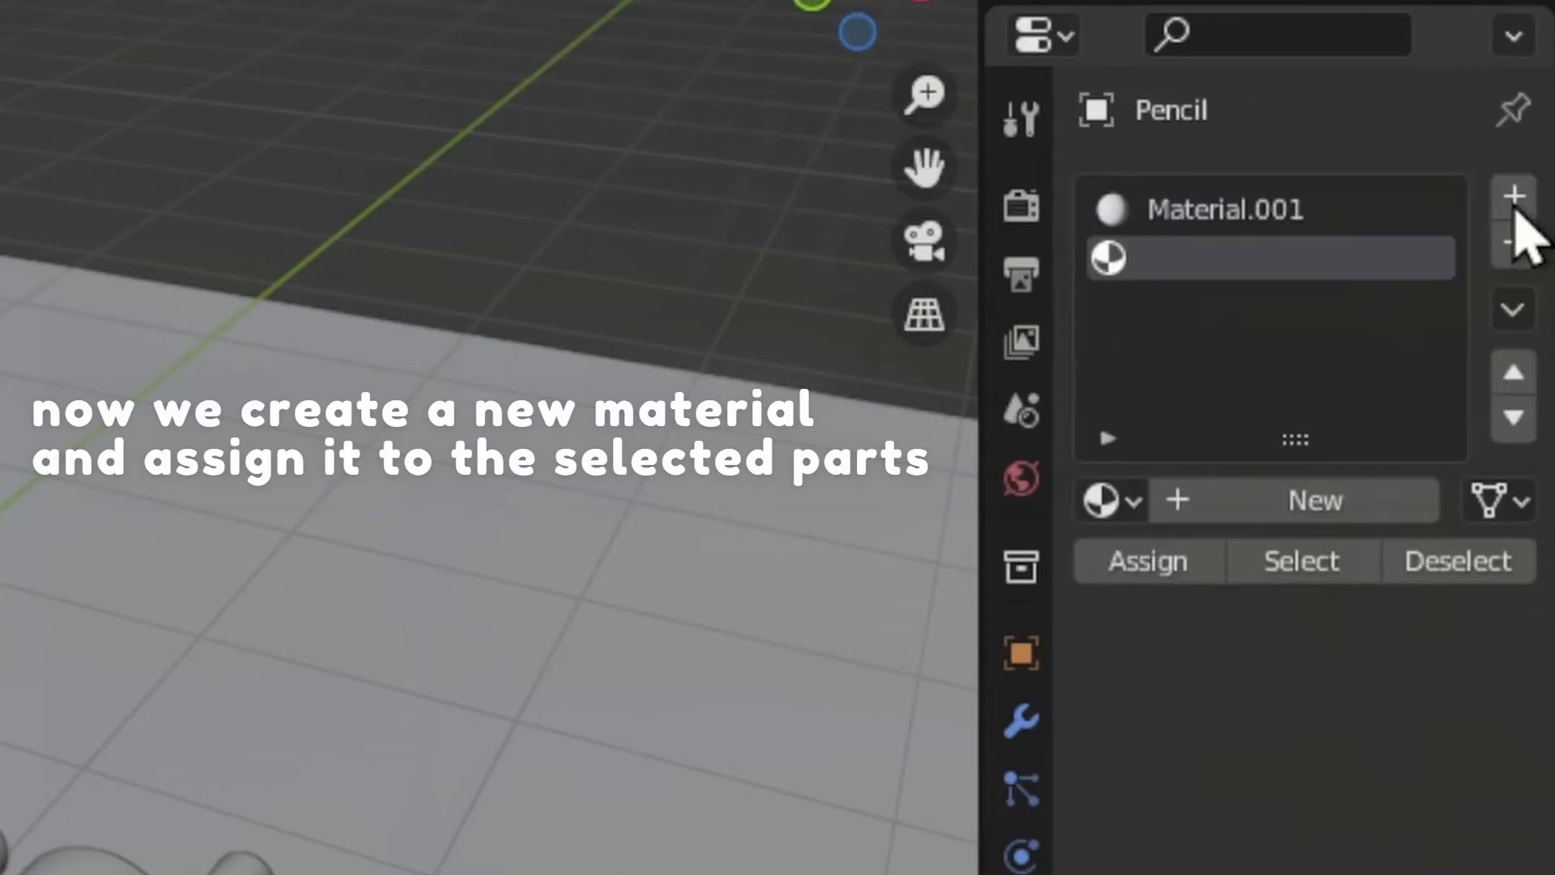
click(1328, 519)
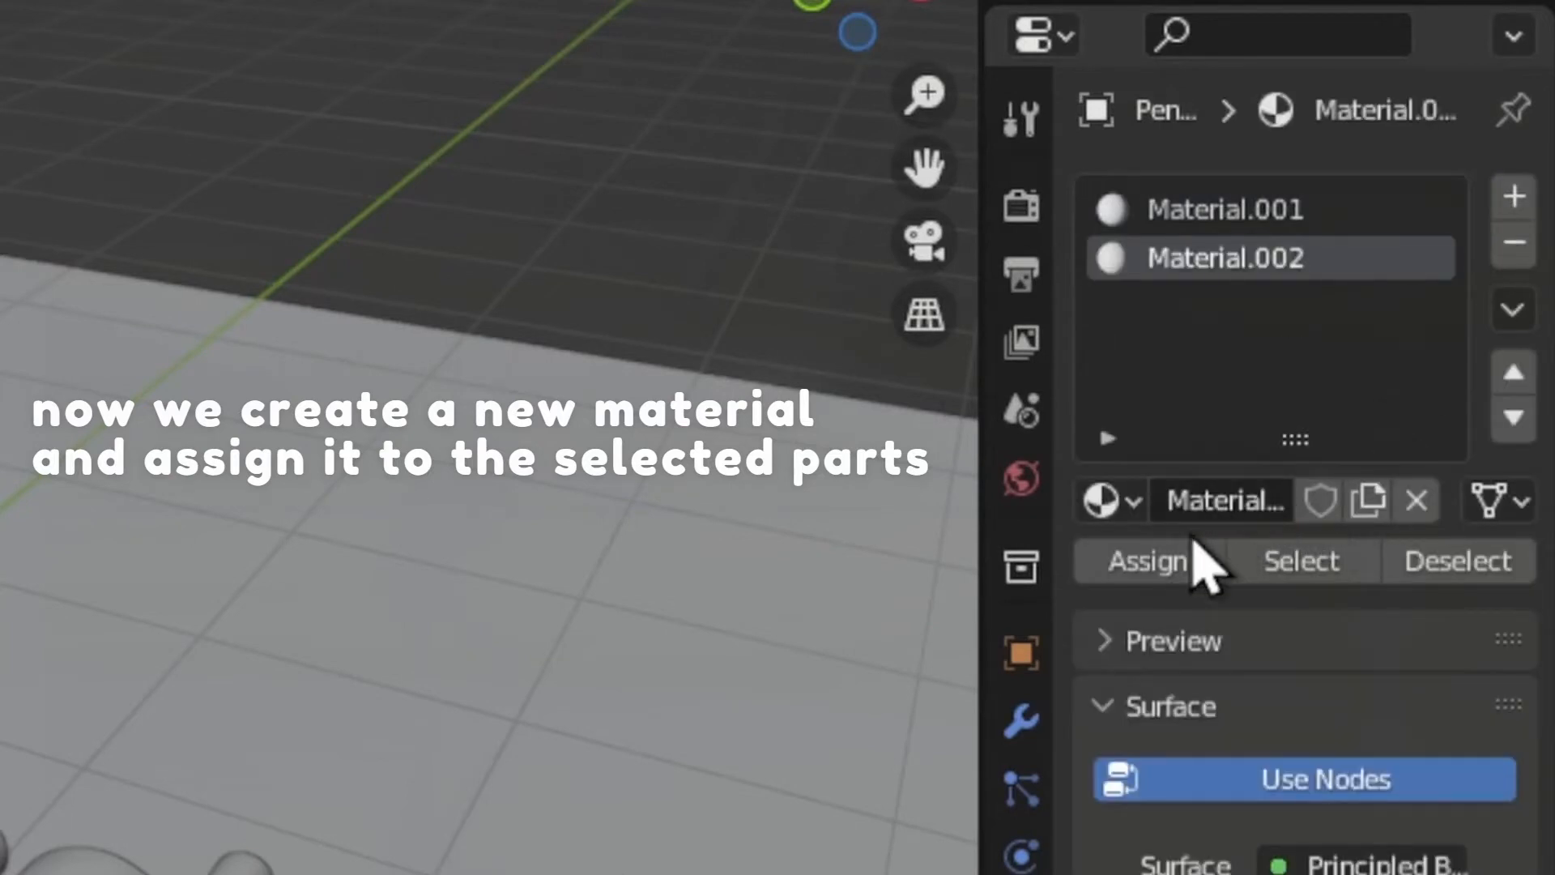
click(1150, 563)
Turn off nodes for Material.002 and darken its base color slightly, clearing the face selection.
click(1294, 784)
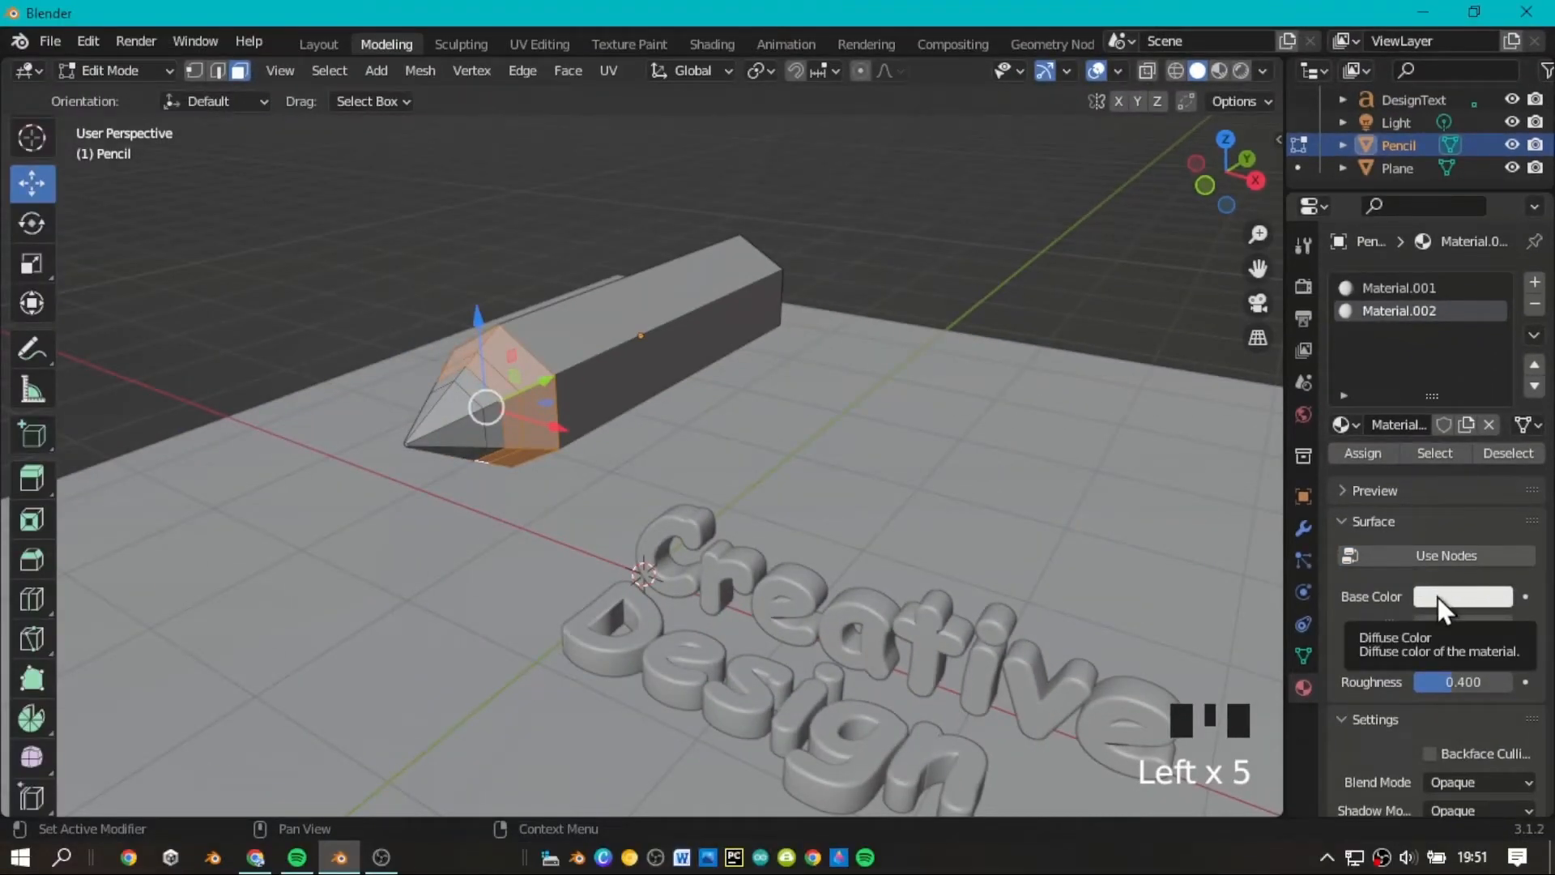
click(1437, 598)
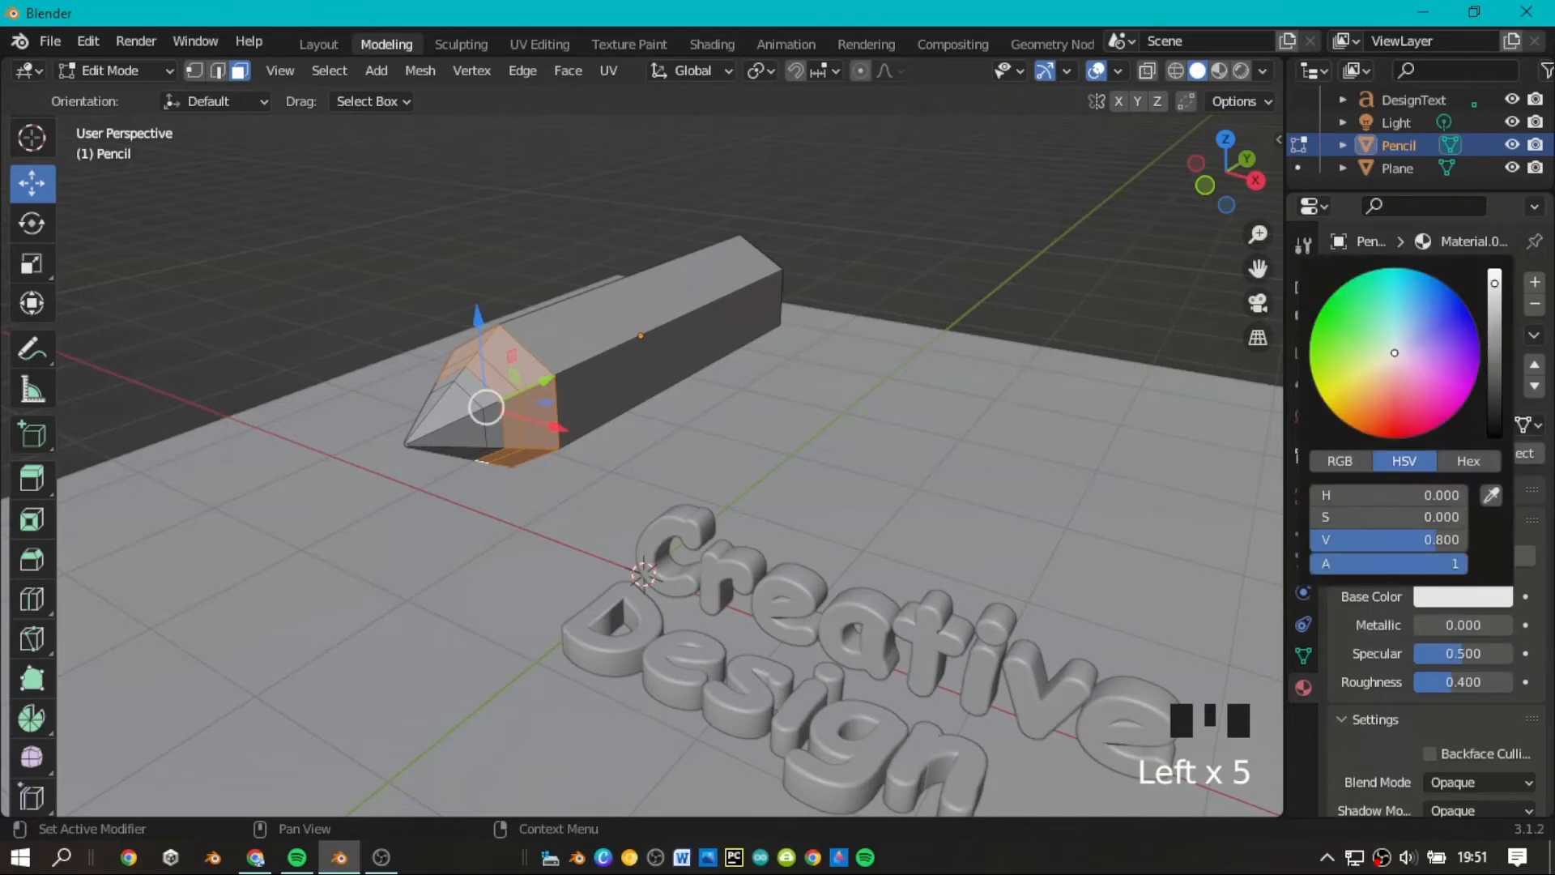
drag(1494, 283, 1494, 305)
click(917, 282)
Select all the faces forming the pencil's pointed tip, including those on its underside.
scroll(1239, 253, up, 2)
drag(1254, 205, 1369, 208)
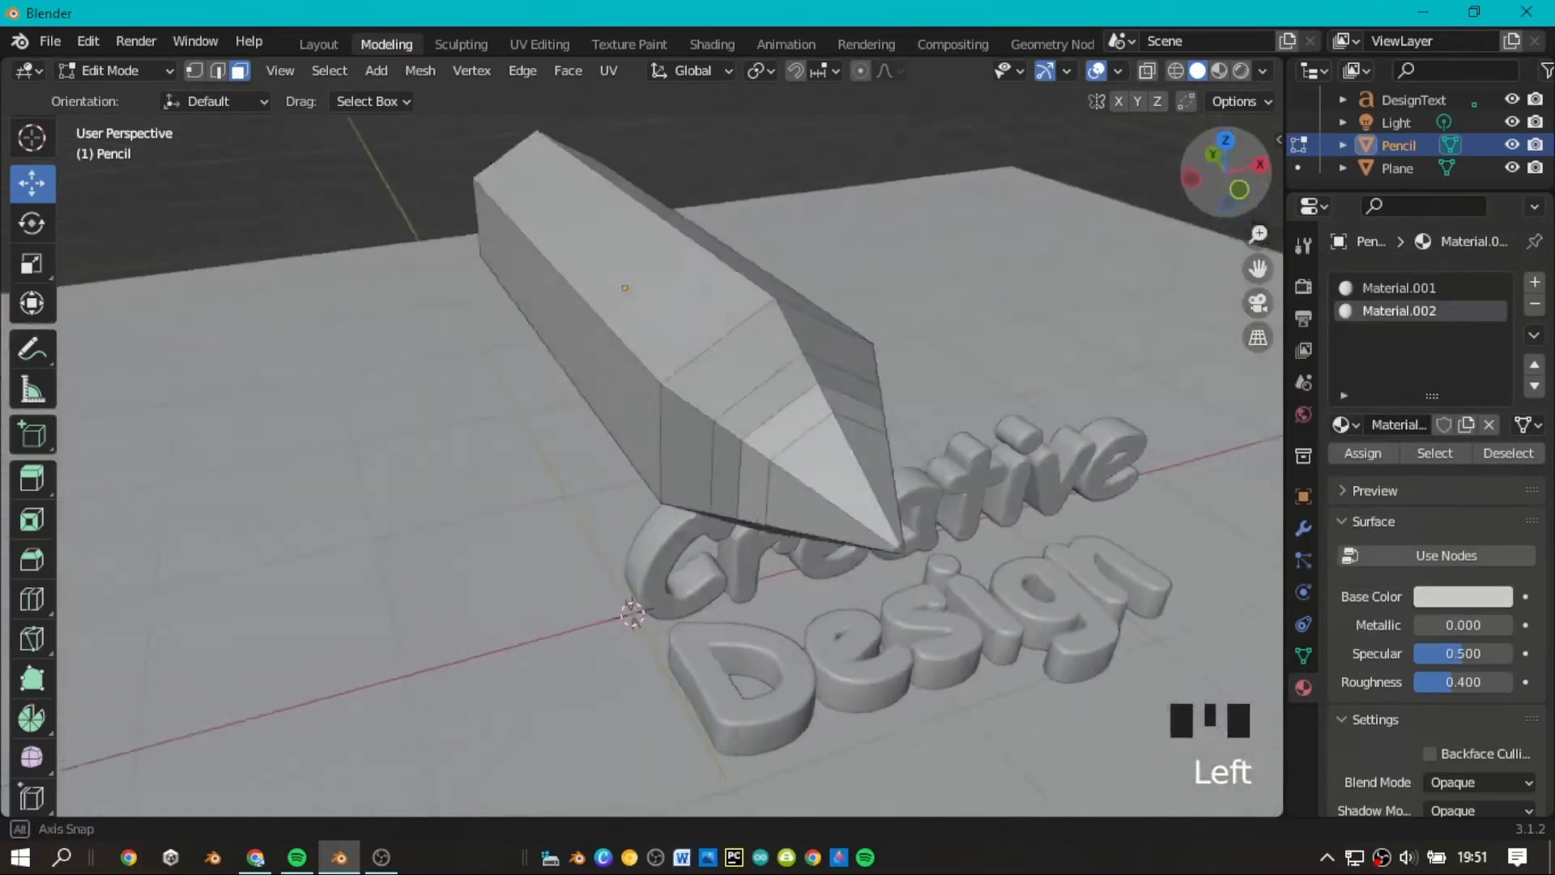
scroll(1247, 218, down, 2)
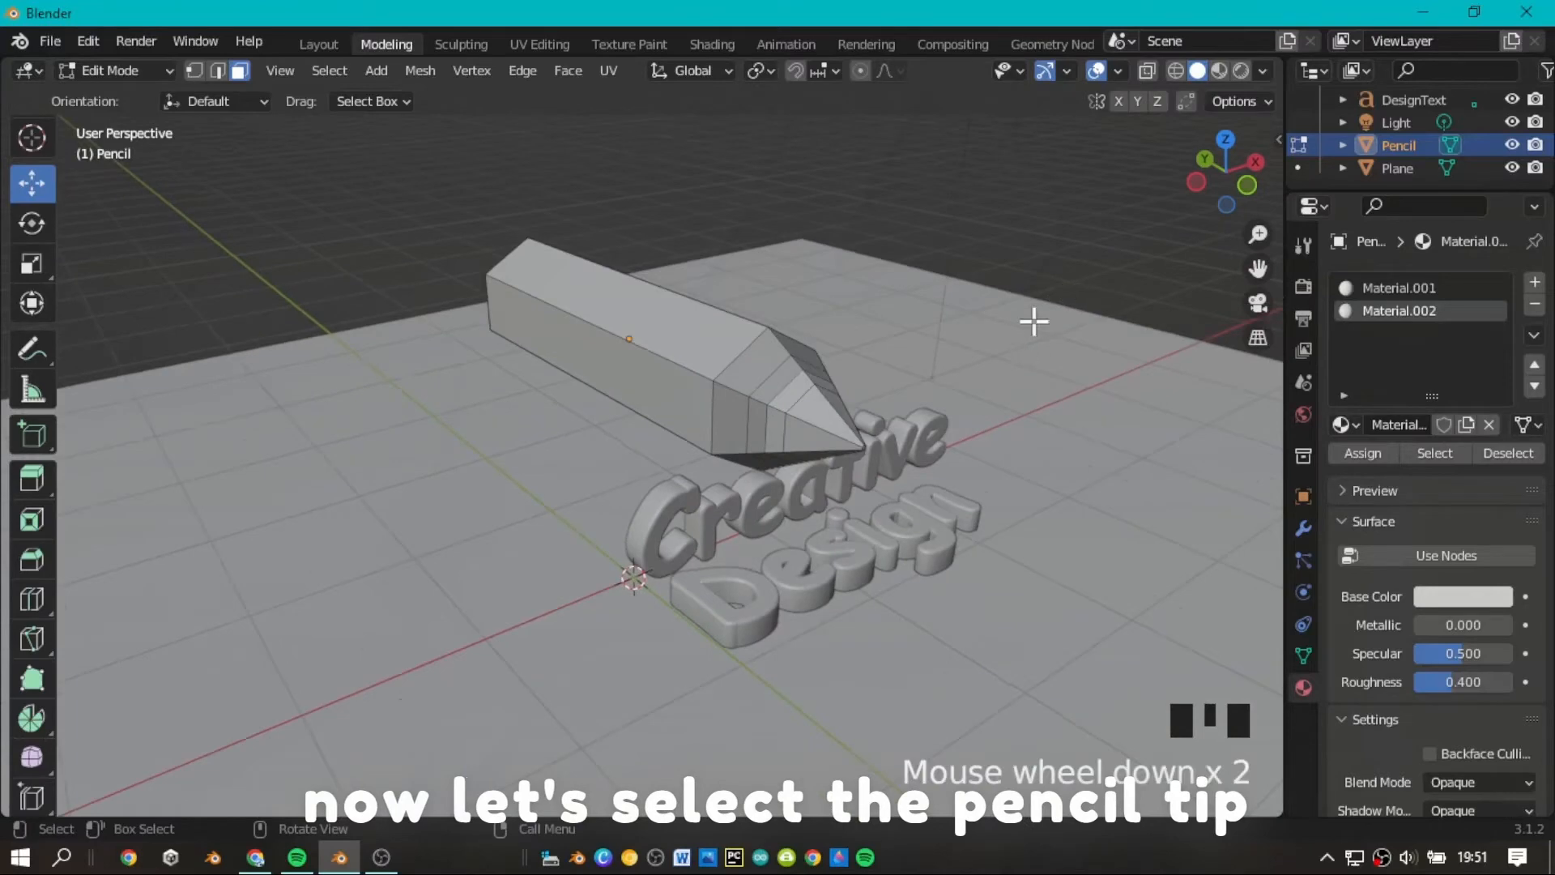
scroll(1166, 208, up, 1)
drag(1219, 174, 1247, 166)
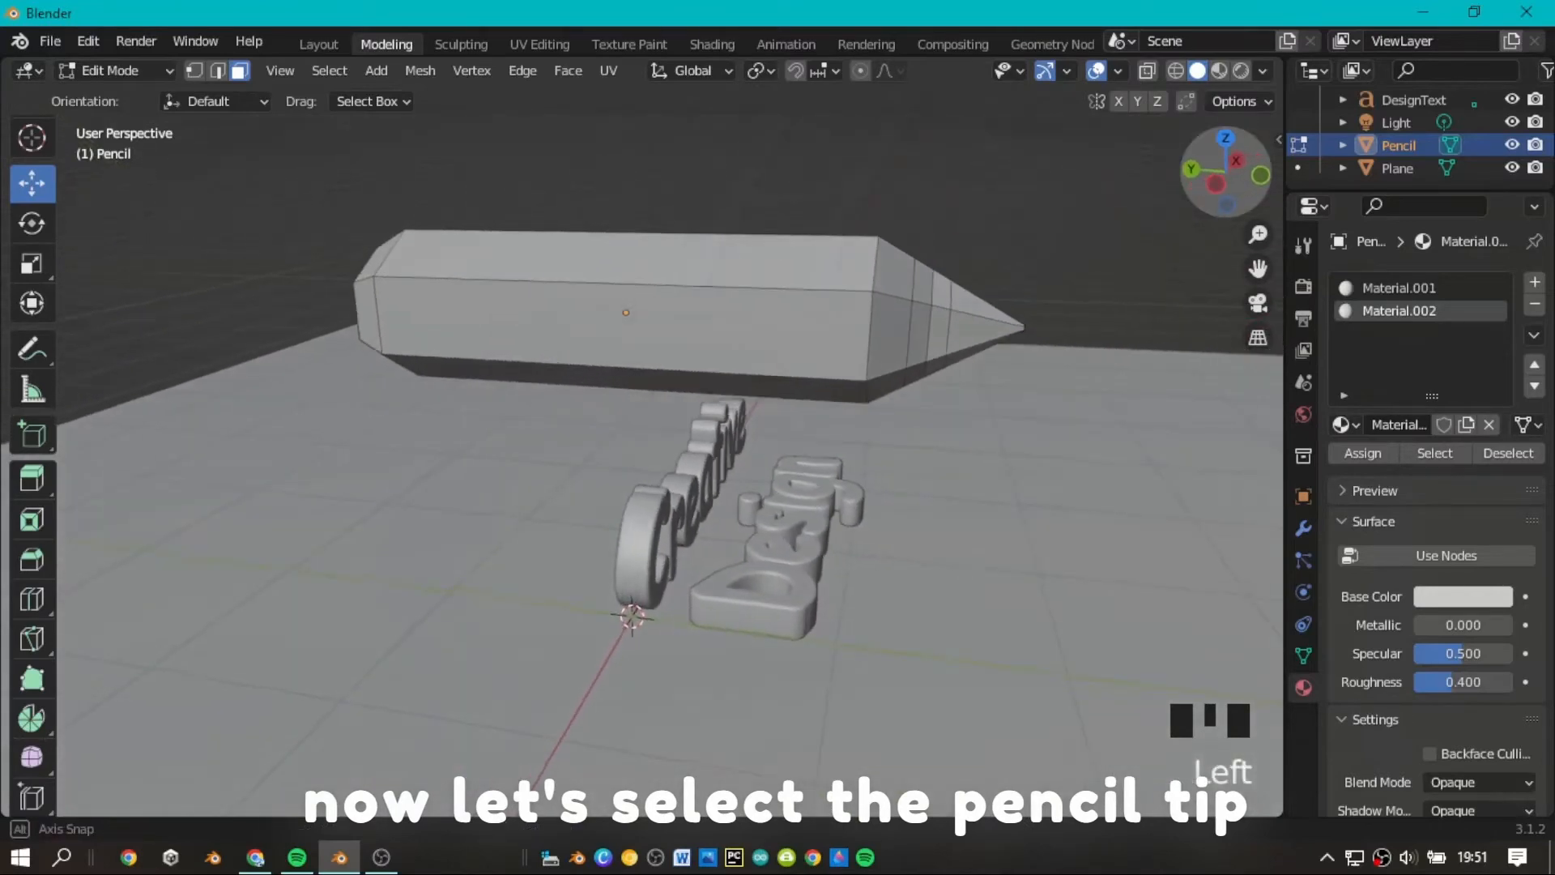
click(939, 331)
ctrl+click(978, 308)
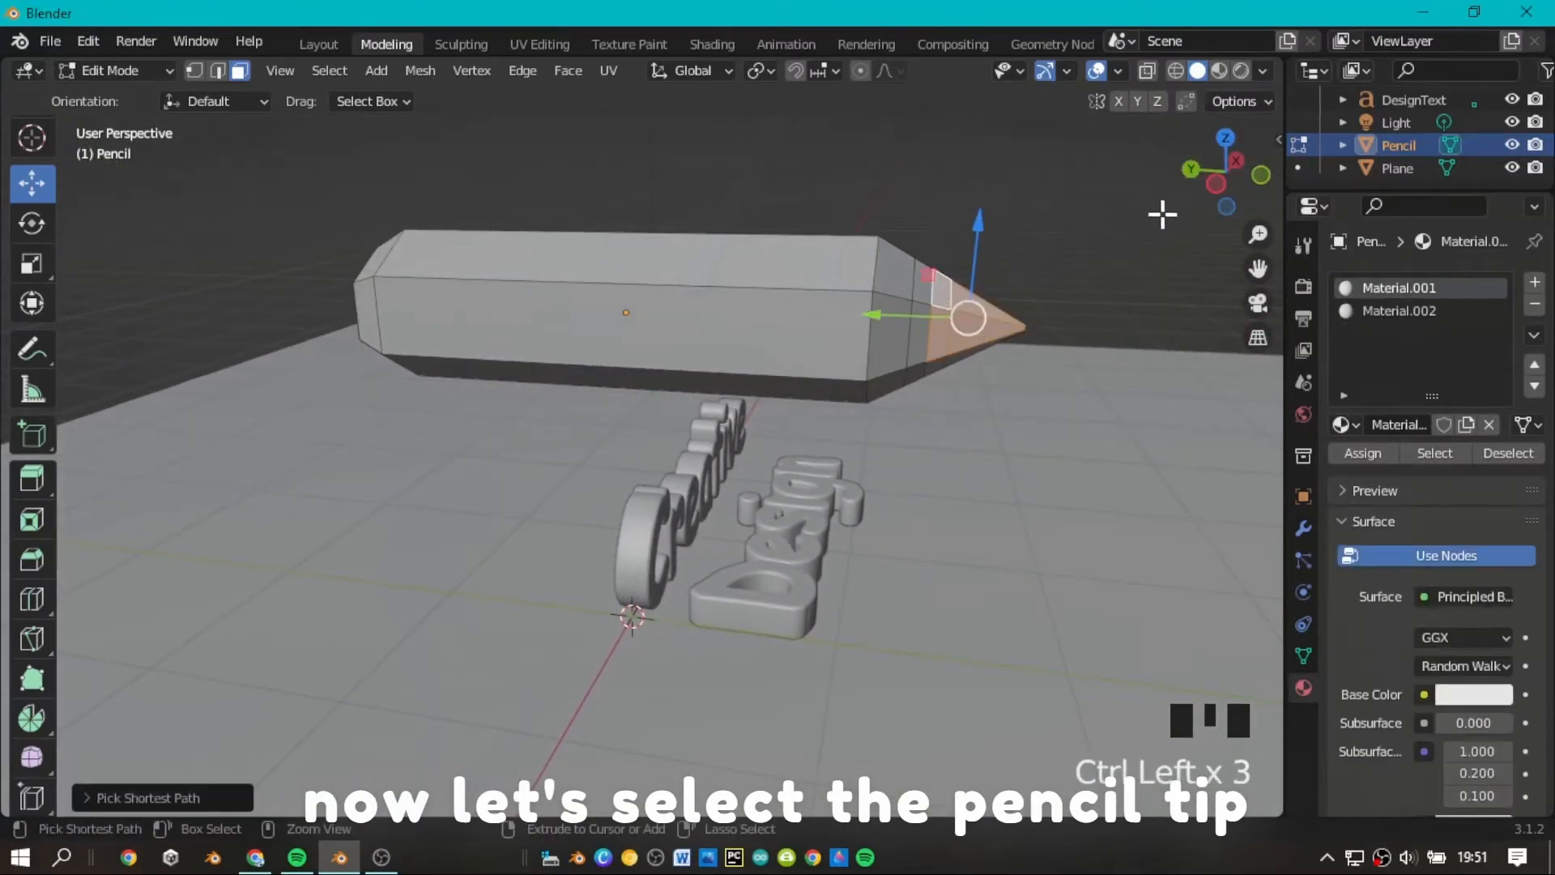
mouse_move(1221, 174)
mouse_down()
mouse_move(1239, 172)
mouse_move(1215, 166)
mouse_up()
shift+click(440, 371)
shift+click(456, 383)
shift+click(473, 393)
shift+click(666, 303)
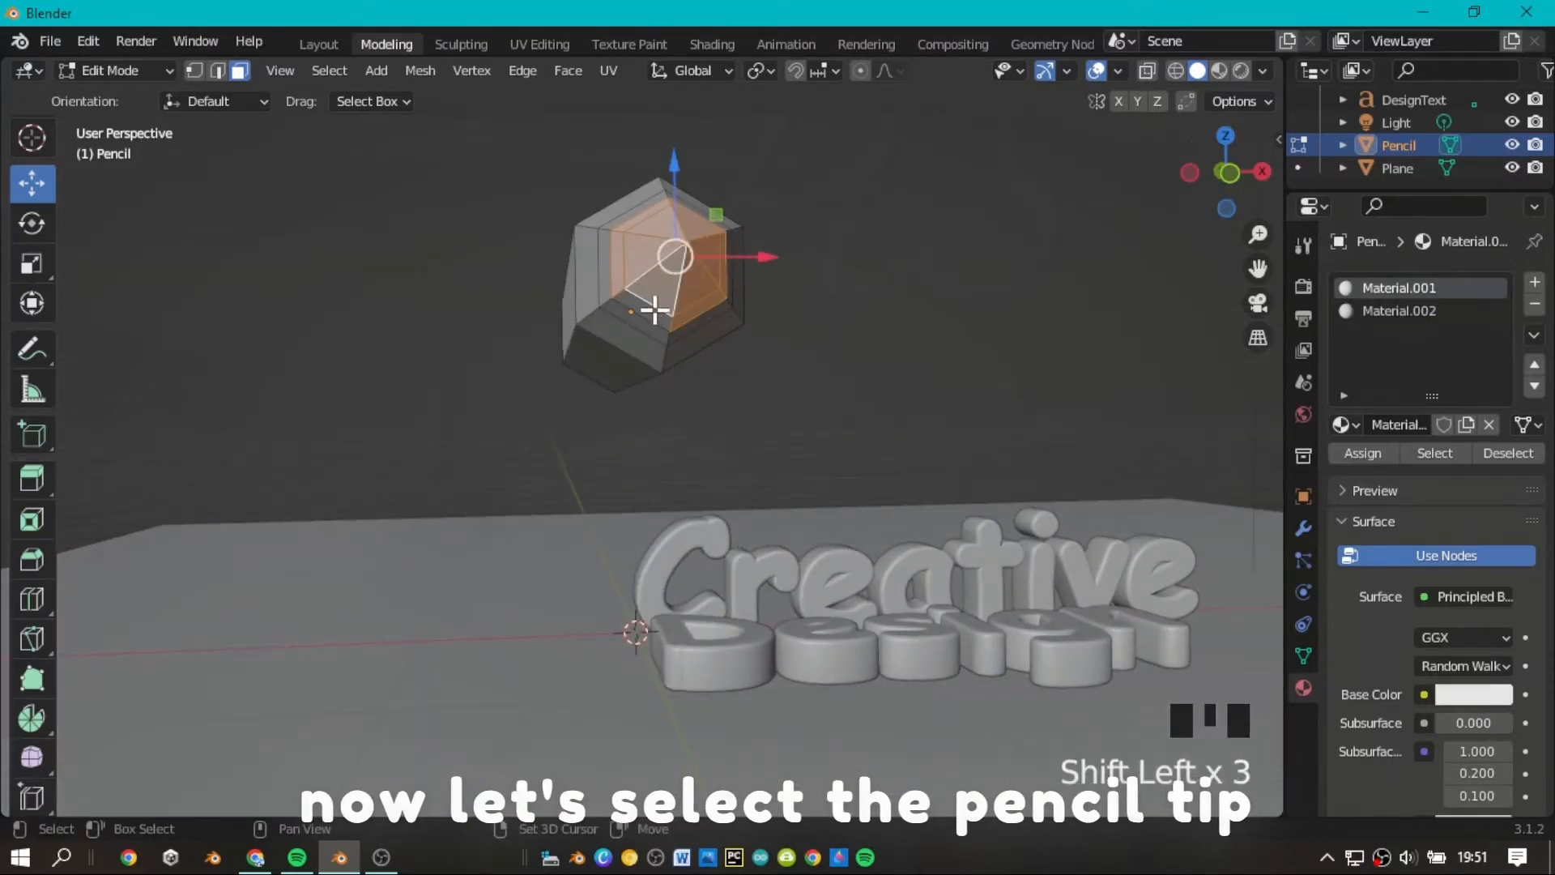
shift+click(653, 311)
scroll(1215, 188, down, 1)
mouse_move(1214, 188)
mouse_down()
mouse_move(1269, 216)
mouse_move(1237, 229)
mouse_move(1205, 176)
mouse_up()
scroll(1207, 172, up, 1)
Add a third material slot with the new material Material.003 and assign it to the selected tip faces.
click(1534, 281)
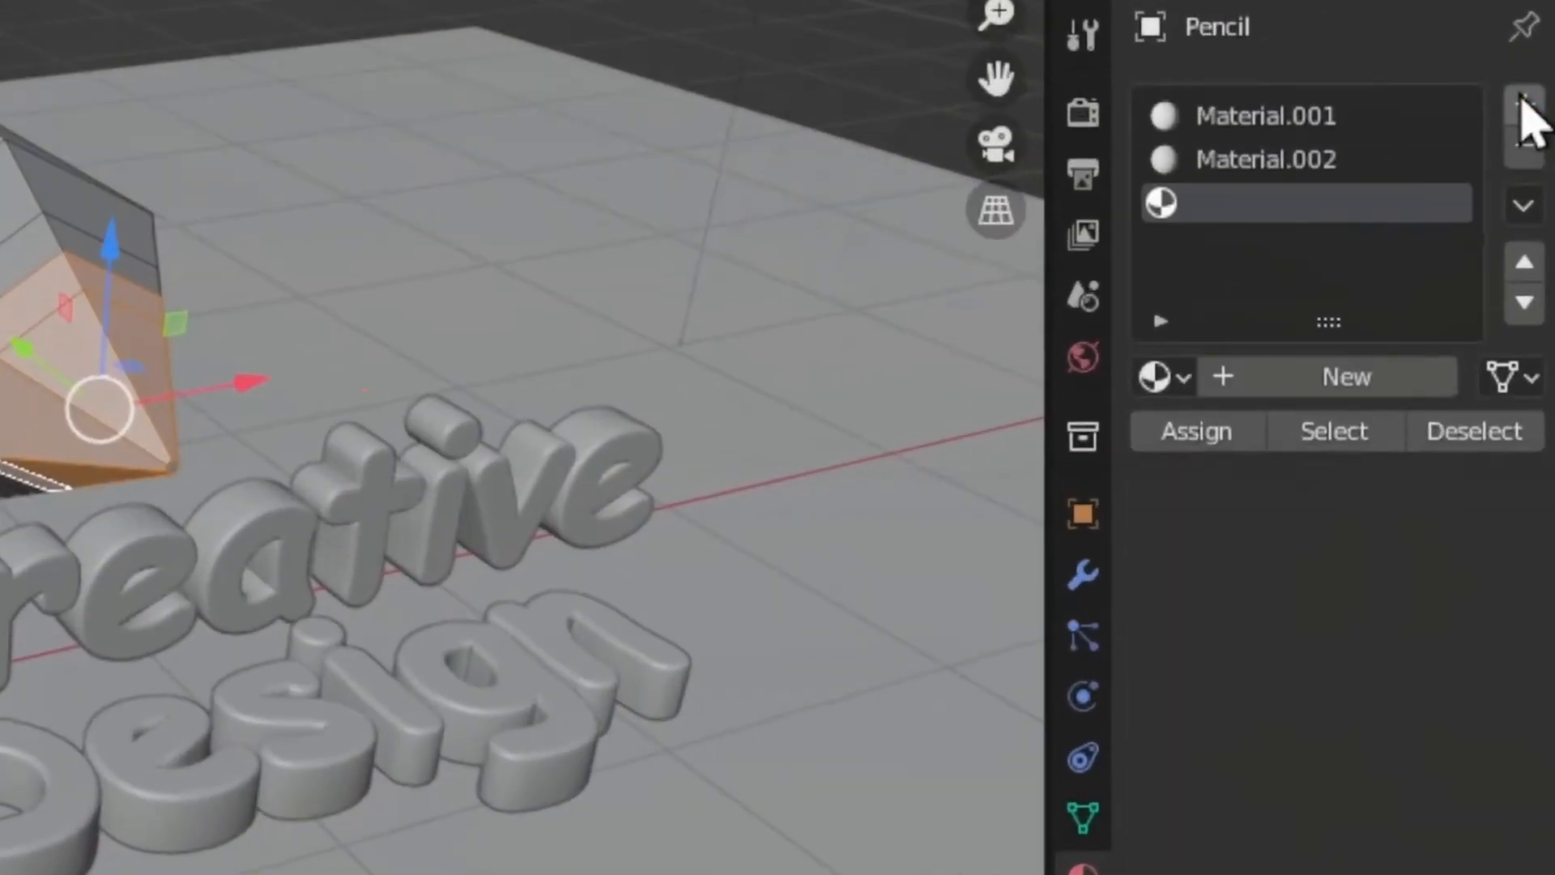
click(1368, 384)
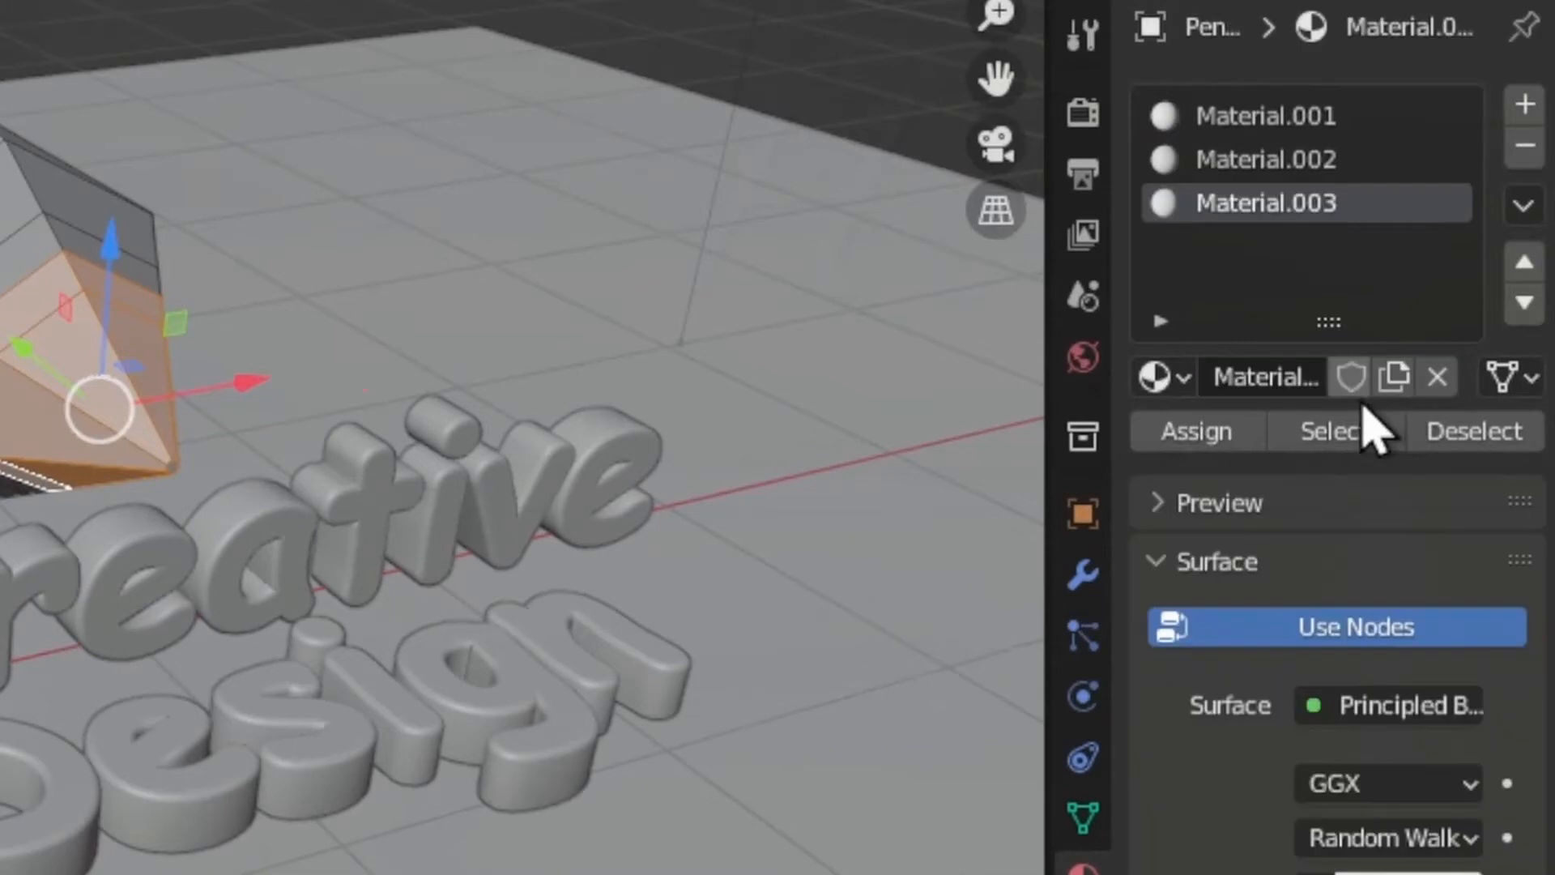
click(1198, 437)
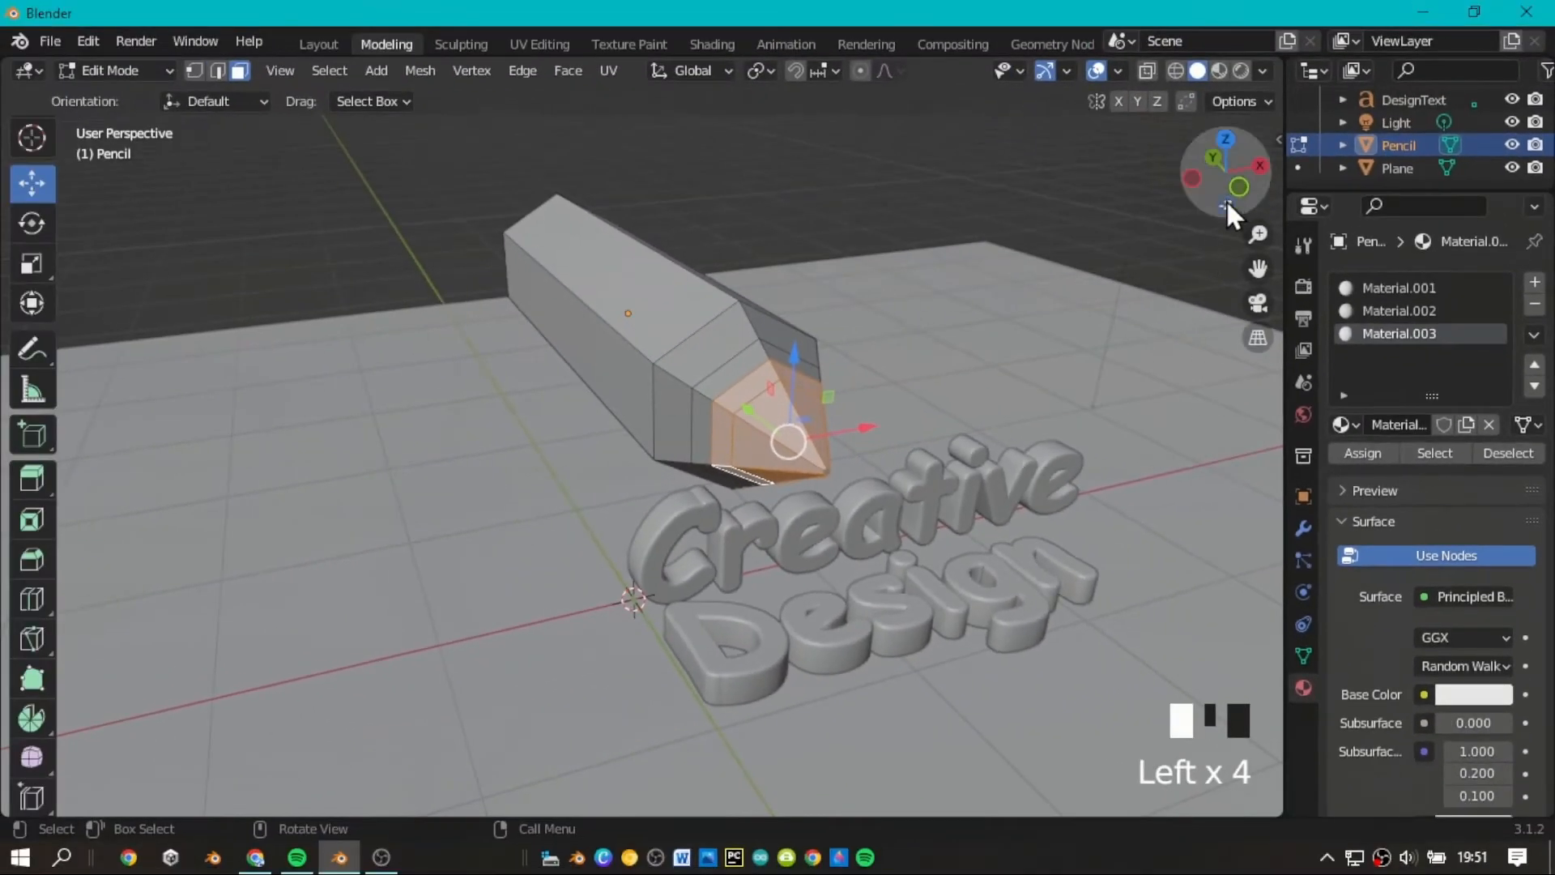
Select the flat end face and all the tapered faces around it at the back of the pencil.
mouse_move(1226, 200)
mouse_down()
mouse_move(1360, 172)
mouse_move(1488, 185)
mouse_up()
scroll(1153, 201, up, 2)
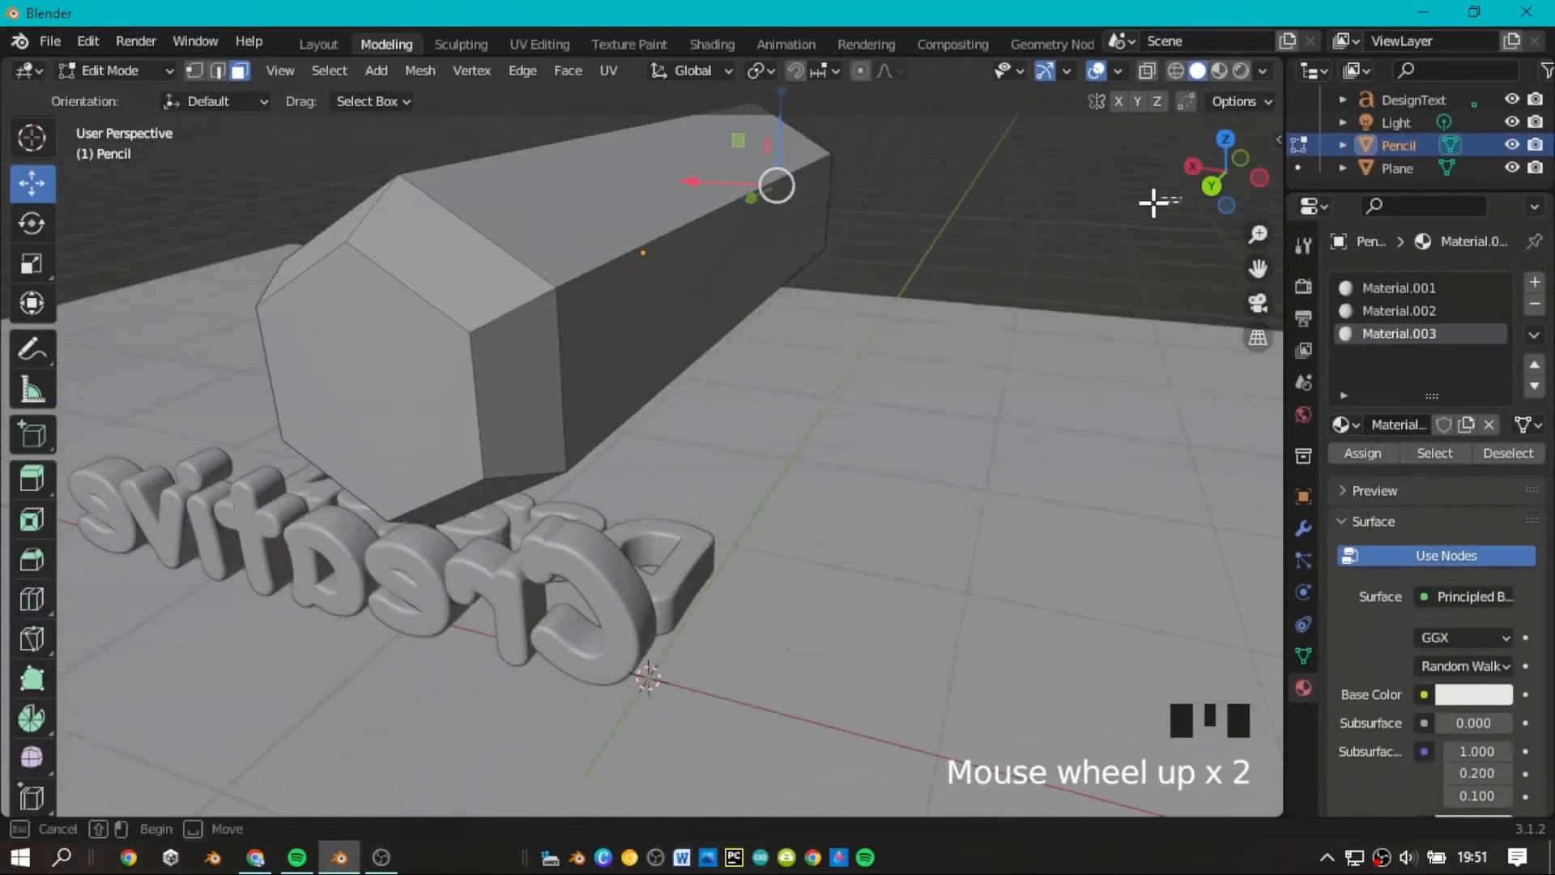
click(1168, 188)
scroll(1169, 187, down, 2)
mouse_move(1197, 187)
mouse_down()
mouse_move(1069, 183)
mouse_move(1182, 180)
mouse_move(1324, 137)
mouse_up()
click(511, 334)
shift+click(560, 405)
shift+click(517, 413)
shift+click(460, 328)
shift+click(749, 276)
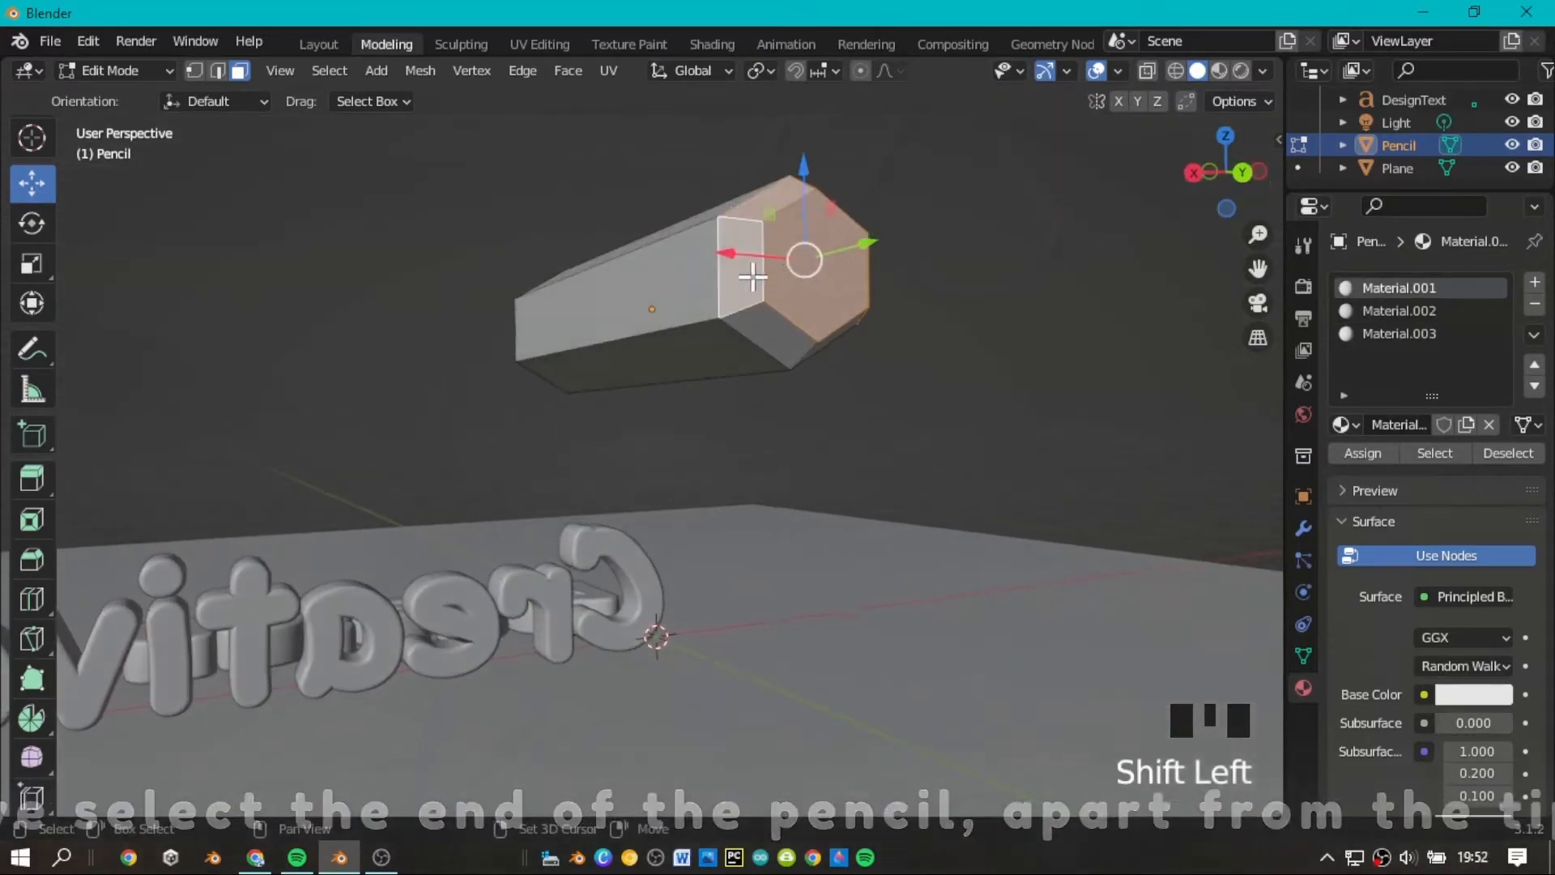
shift+click(770, 332)
mouse_move(1215, 190)
mouse_down()
mouse_move(1114, 192)
mouse_move(1251, 158)
mouse_up()
Assign the existing Material.002 to the selected faces at the pencil's back end.
click(1398, 311)
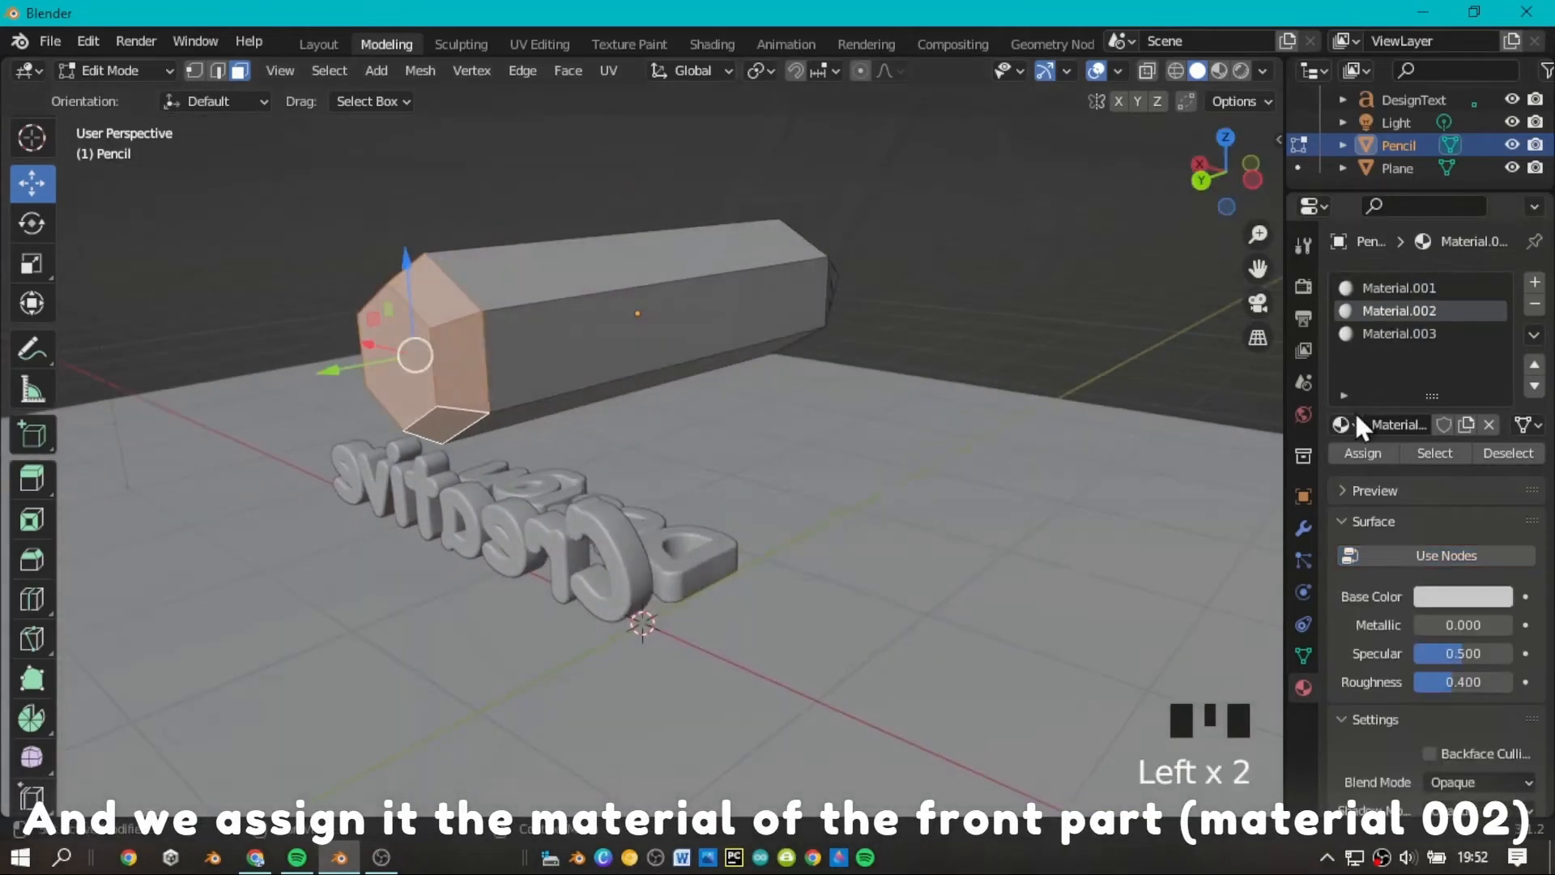
click(1362, 453)
scroll(1061, 295, down, 4)
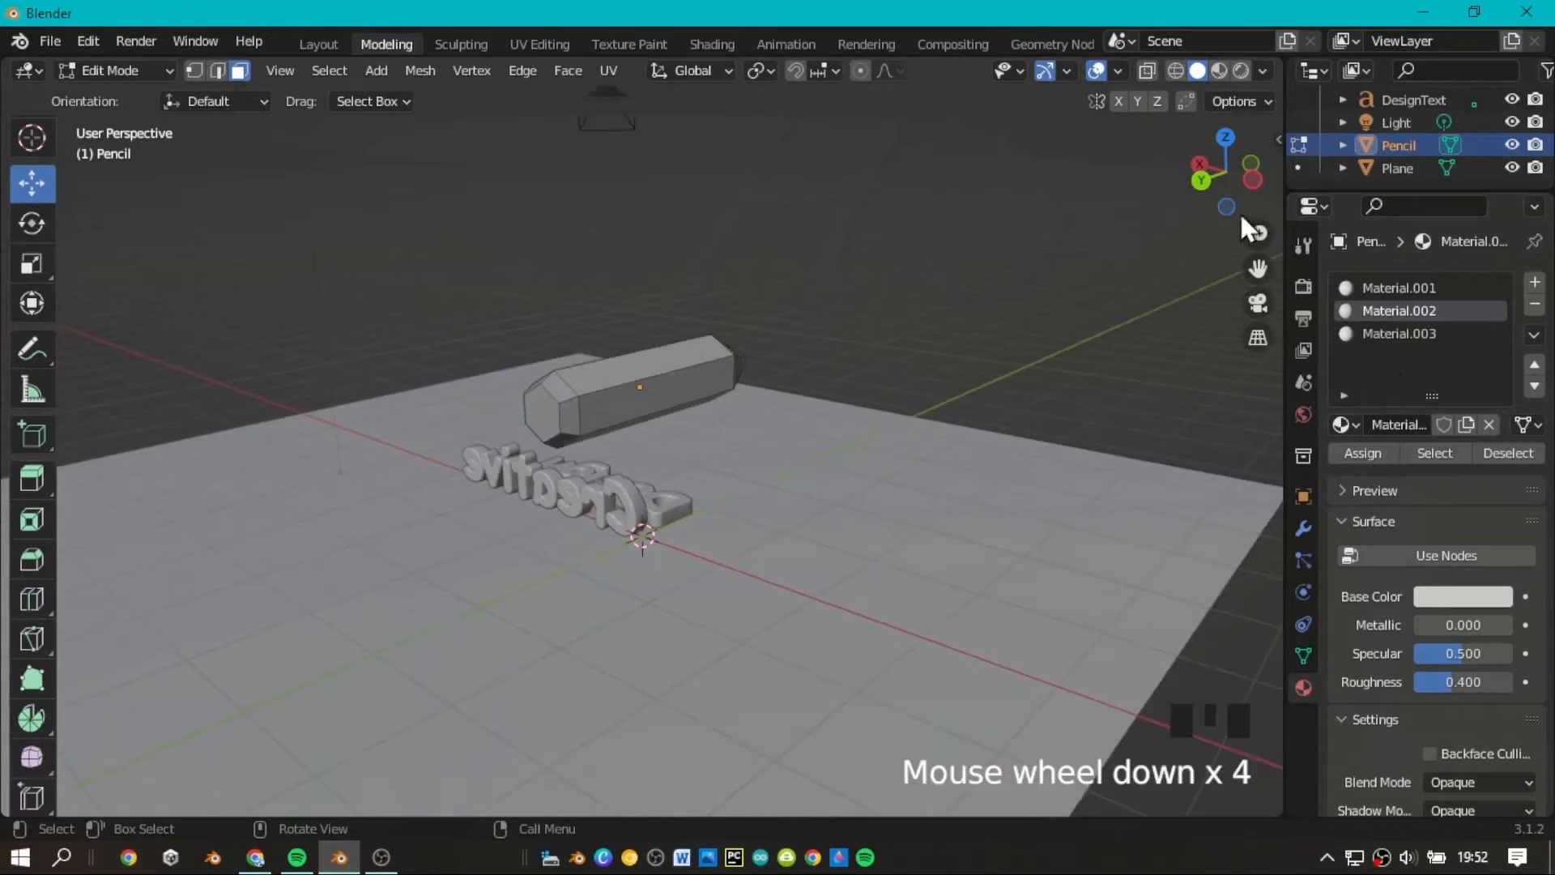
mouse_move(1239, 211)
mouse_down()
mouse_move(1226, 190)
mouse_move(1193, 188)
mouse_move(1251, 236)
mouse_up()
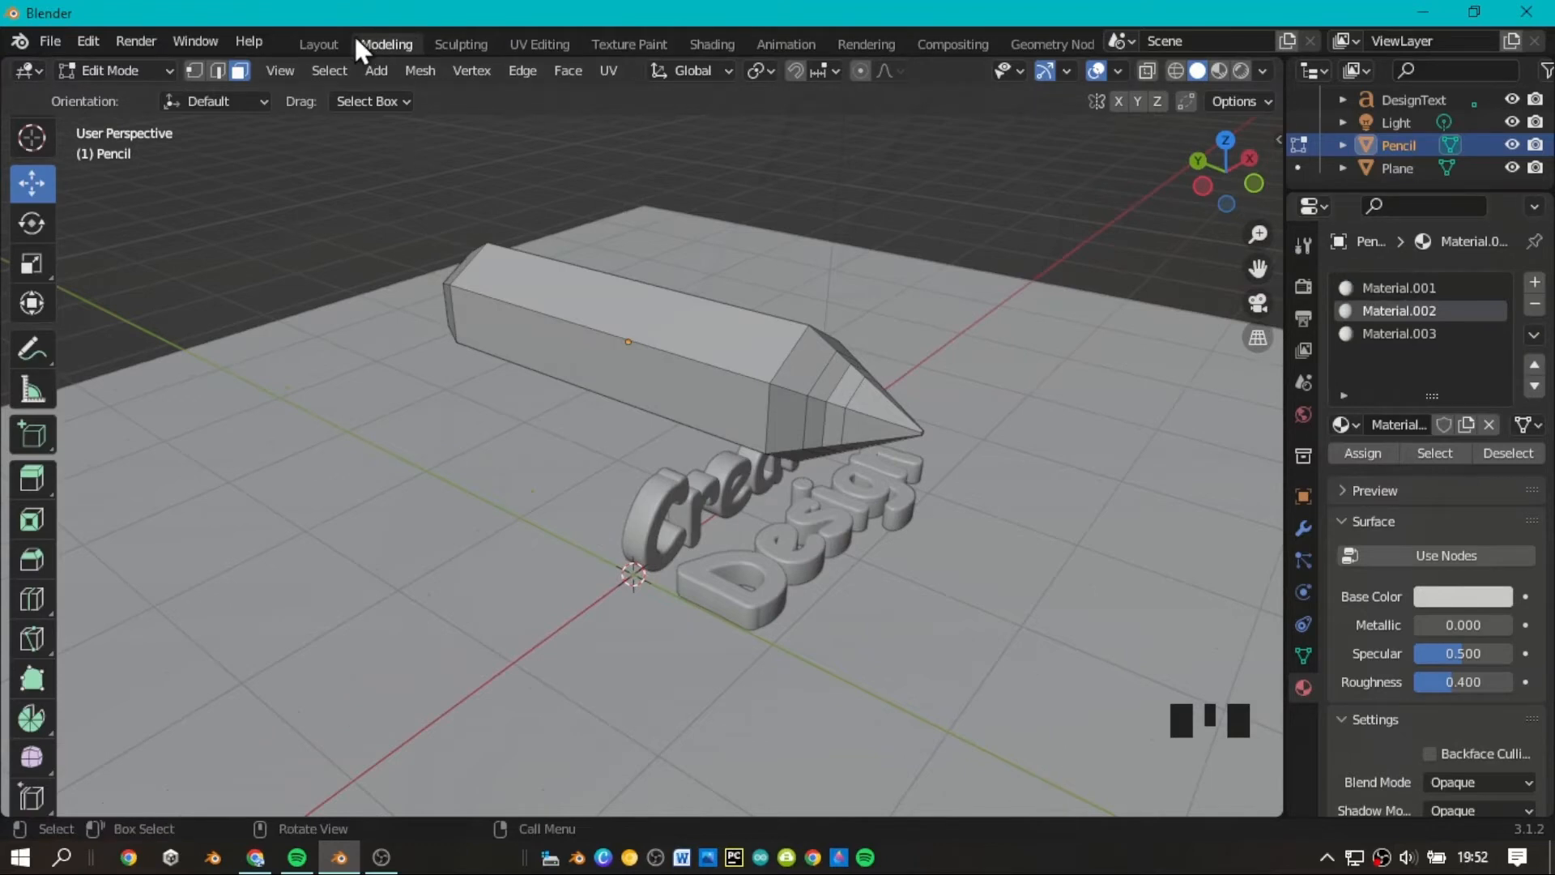
Switch to the Layout workspace, select the pencil and show its material properties.
click(318, 44)
scroll(1232, 236, down, 3)
drag(1256, 235, 1031, 284)
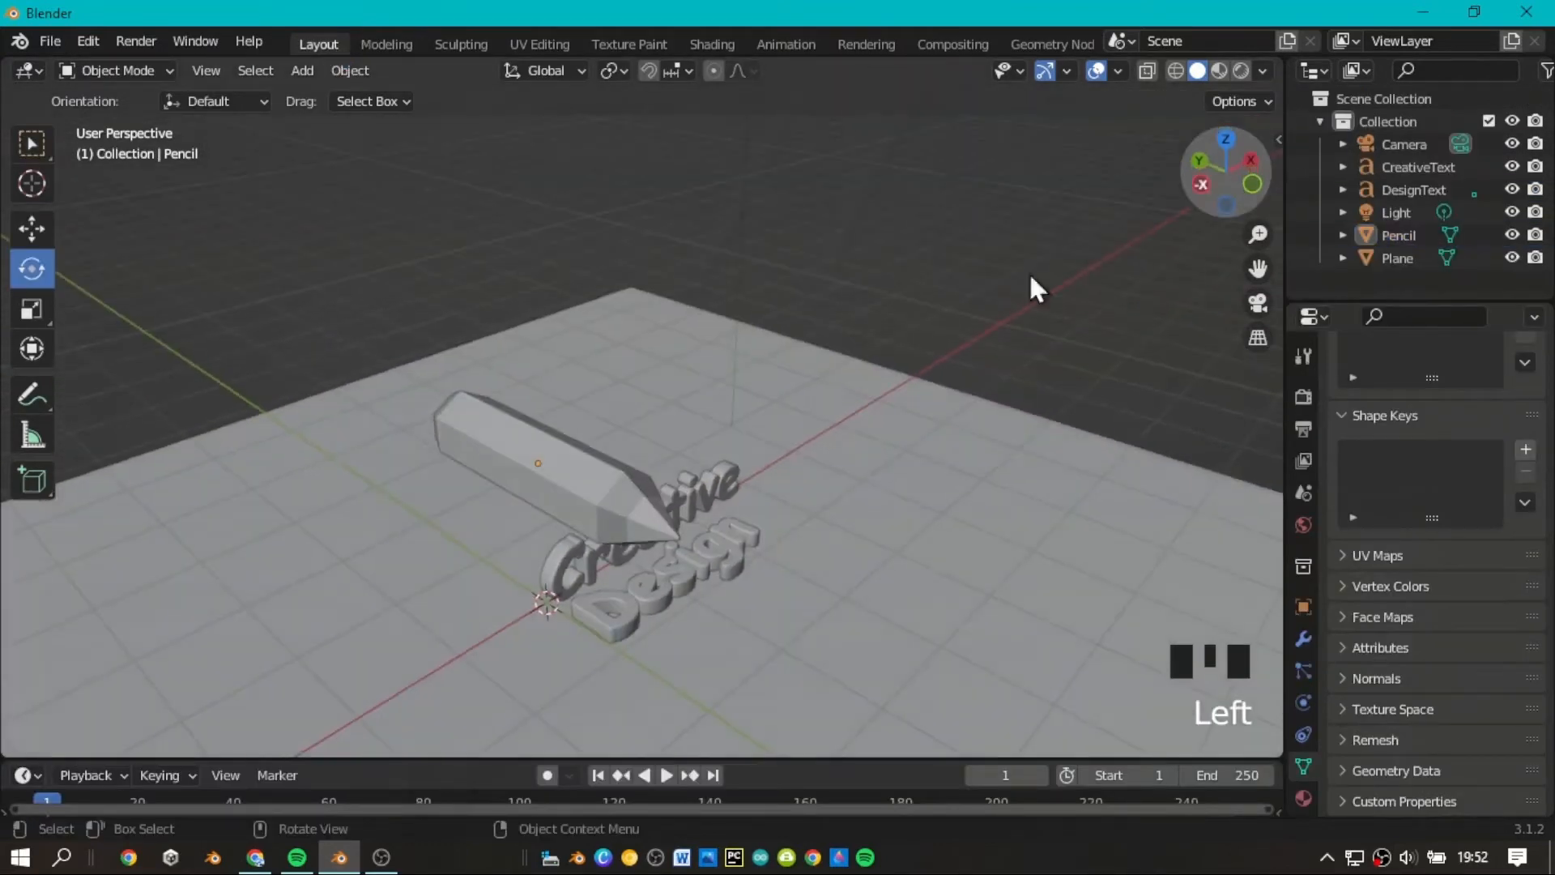
click(609, 512)
click(1303, 797)
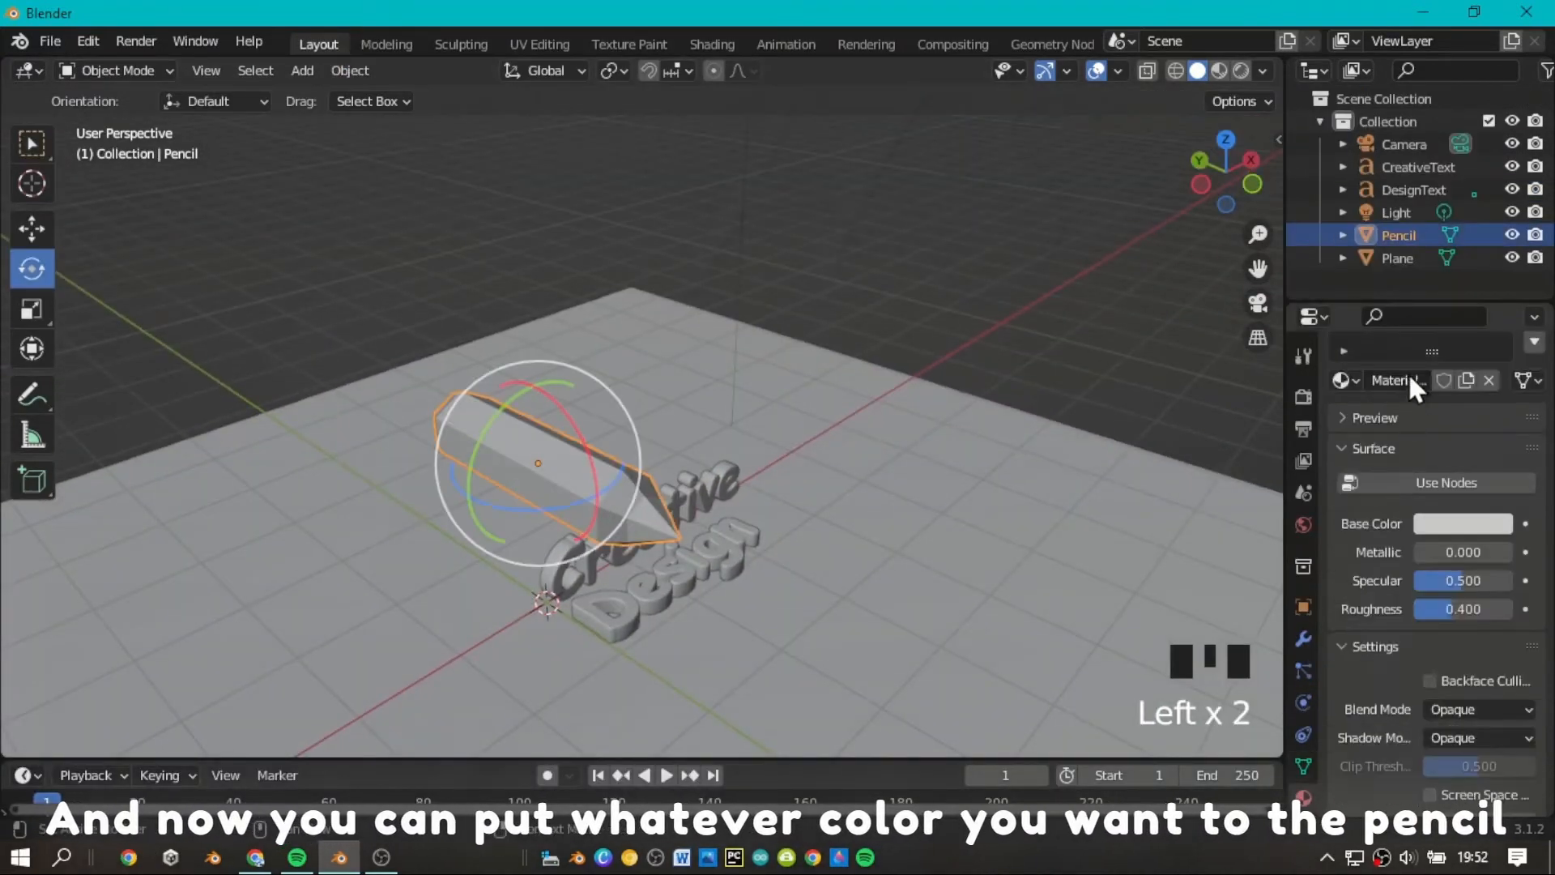
Set Material.001's base color to light green with hue 0.330, saturation 0.672 and value 0.800.
click(1399, 398)
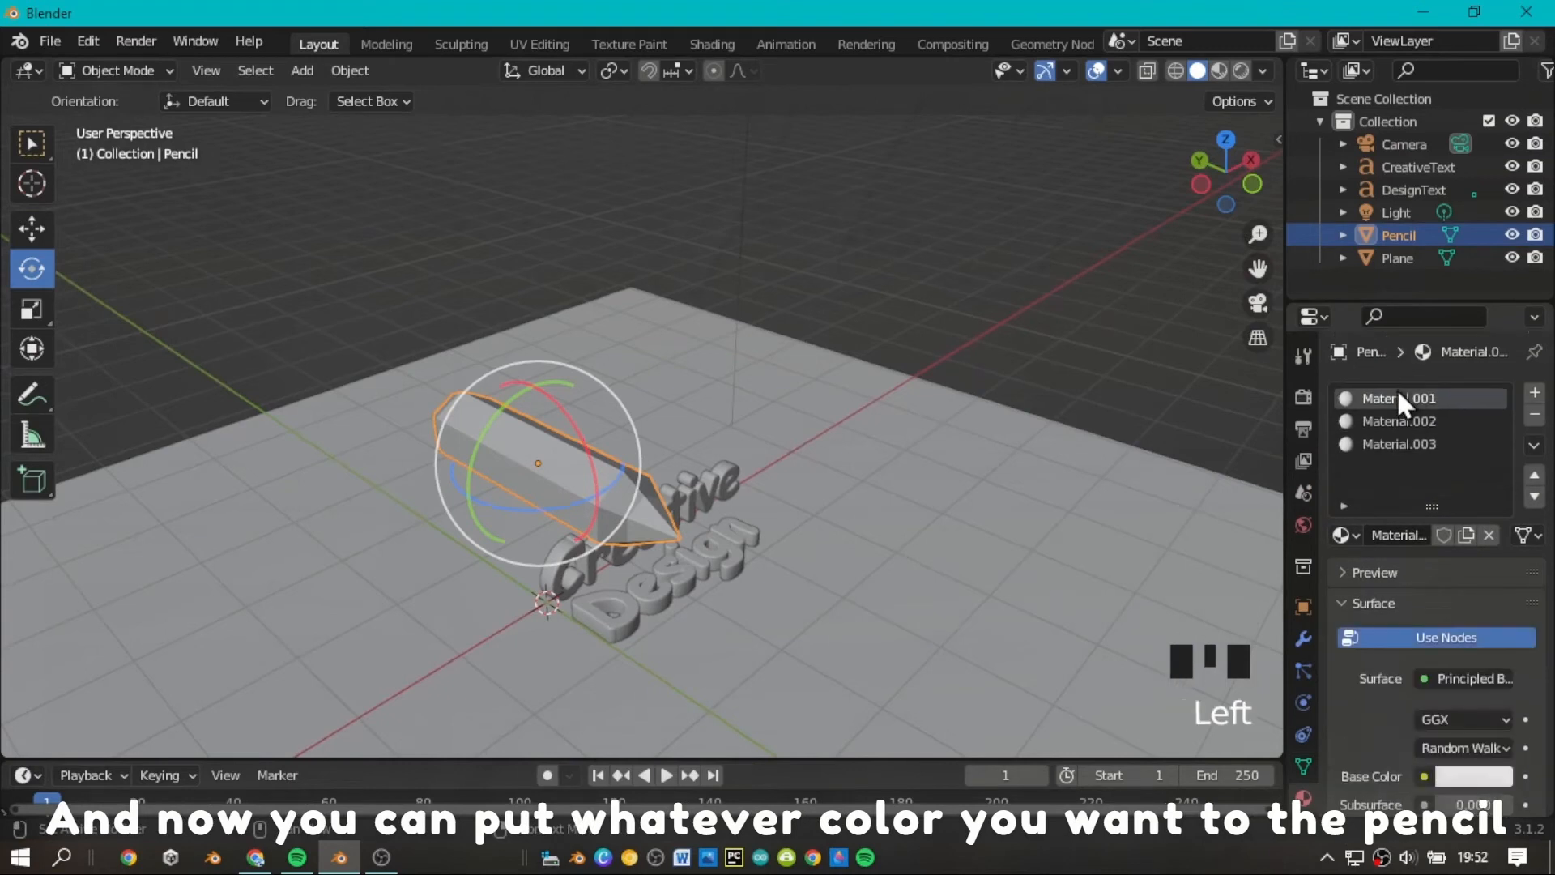
click(1466, 775)
click(1359, 507)
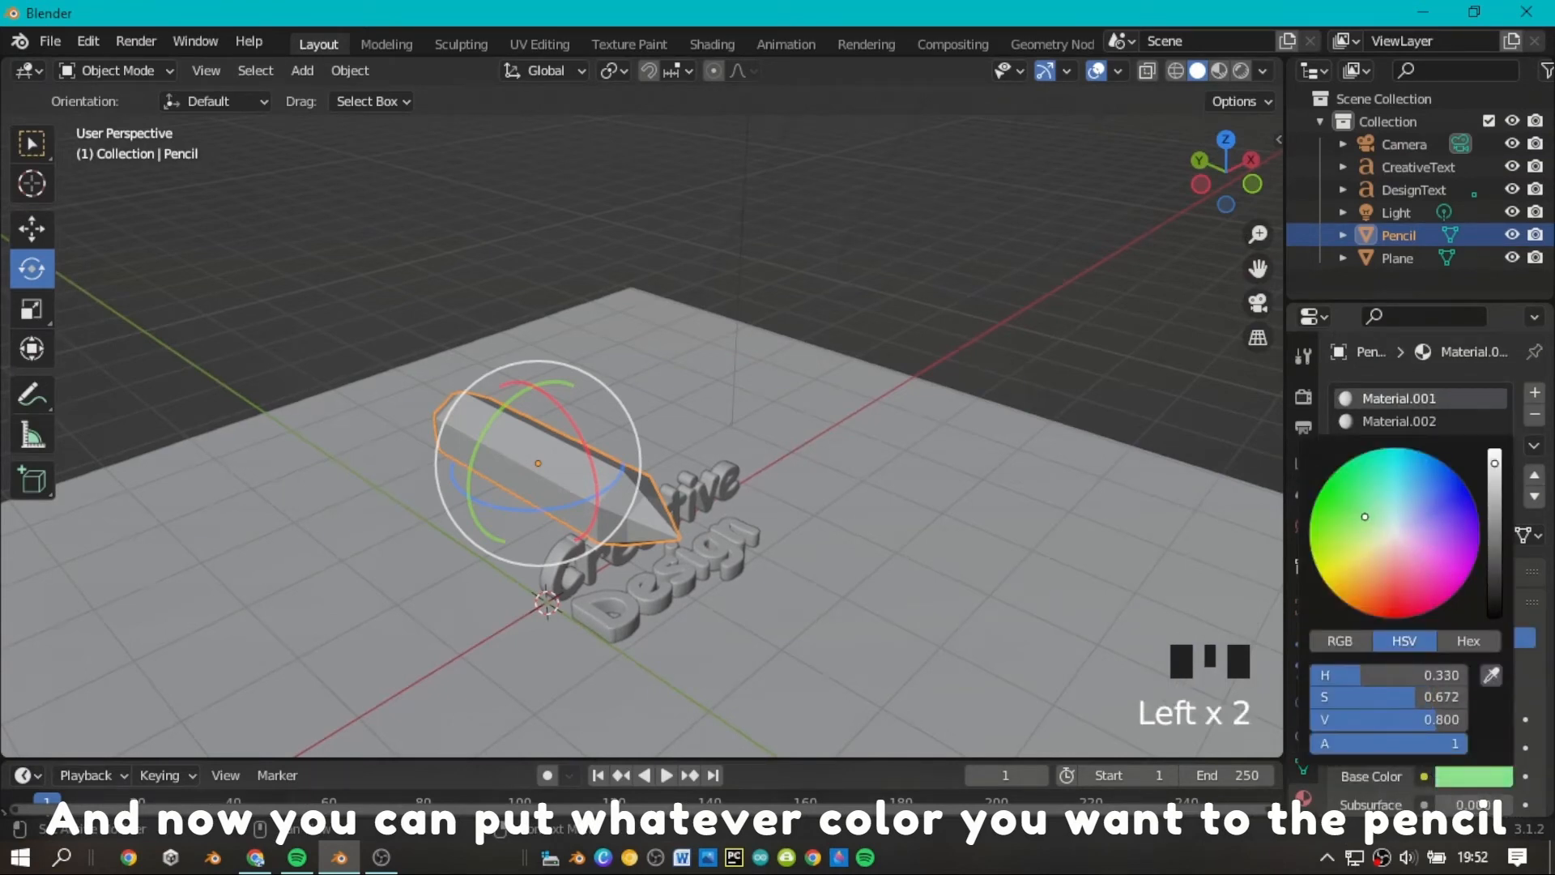
Switch the viewport to Material Preview shading to show the pencil's colors.
click(1218, 70)
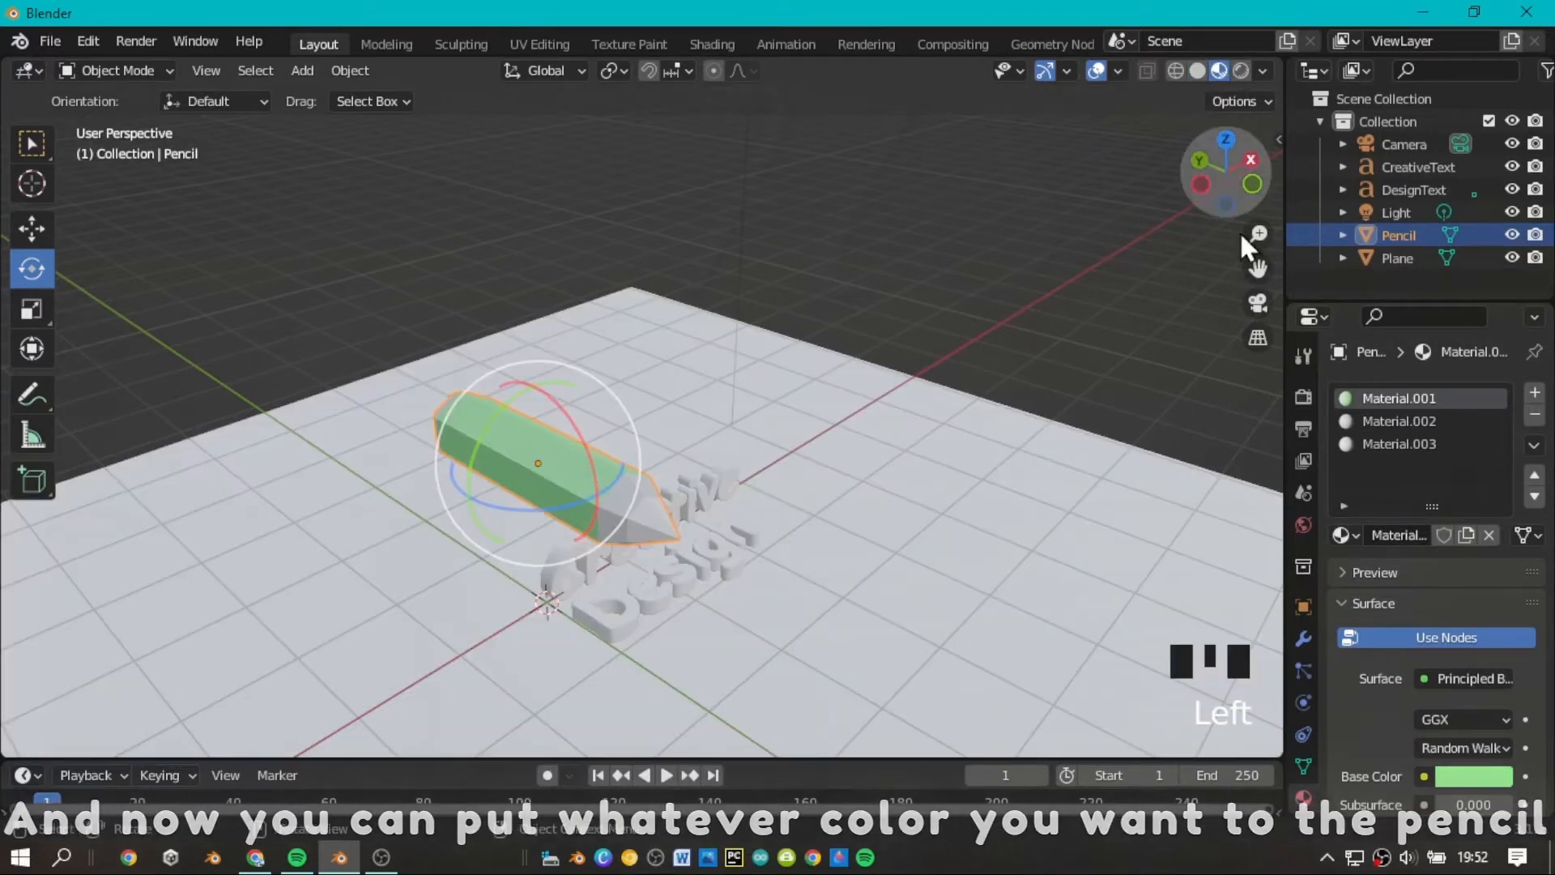
scroll(1253, 268, up, 2)
scroll(1254, 268, up, 1)
drag(1253, 268, 1351, 182)
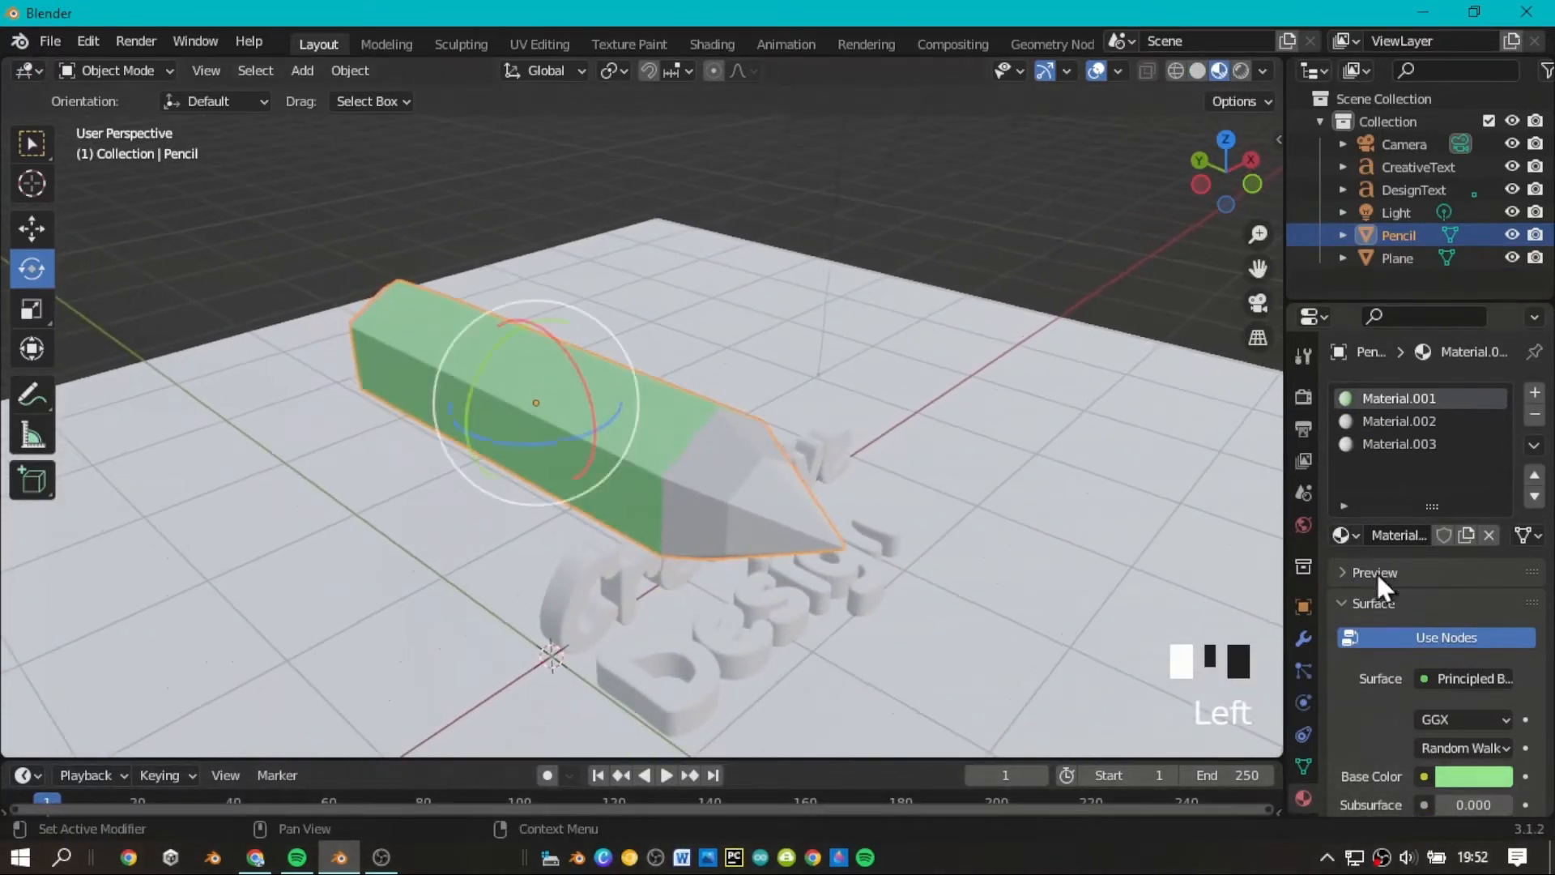
Set Material.002's base color to a darker green with hue 0.327, saturation 0.721 and value 0.376.
click(1385, 422)
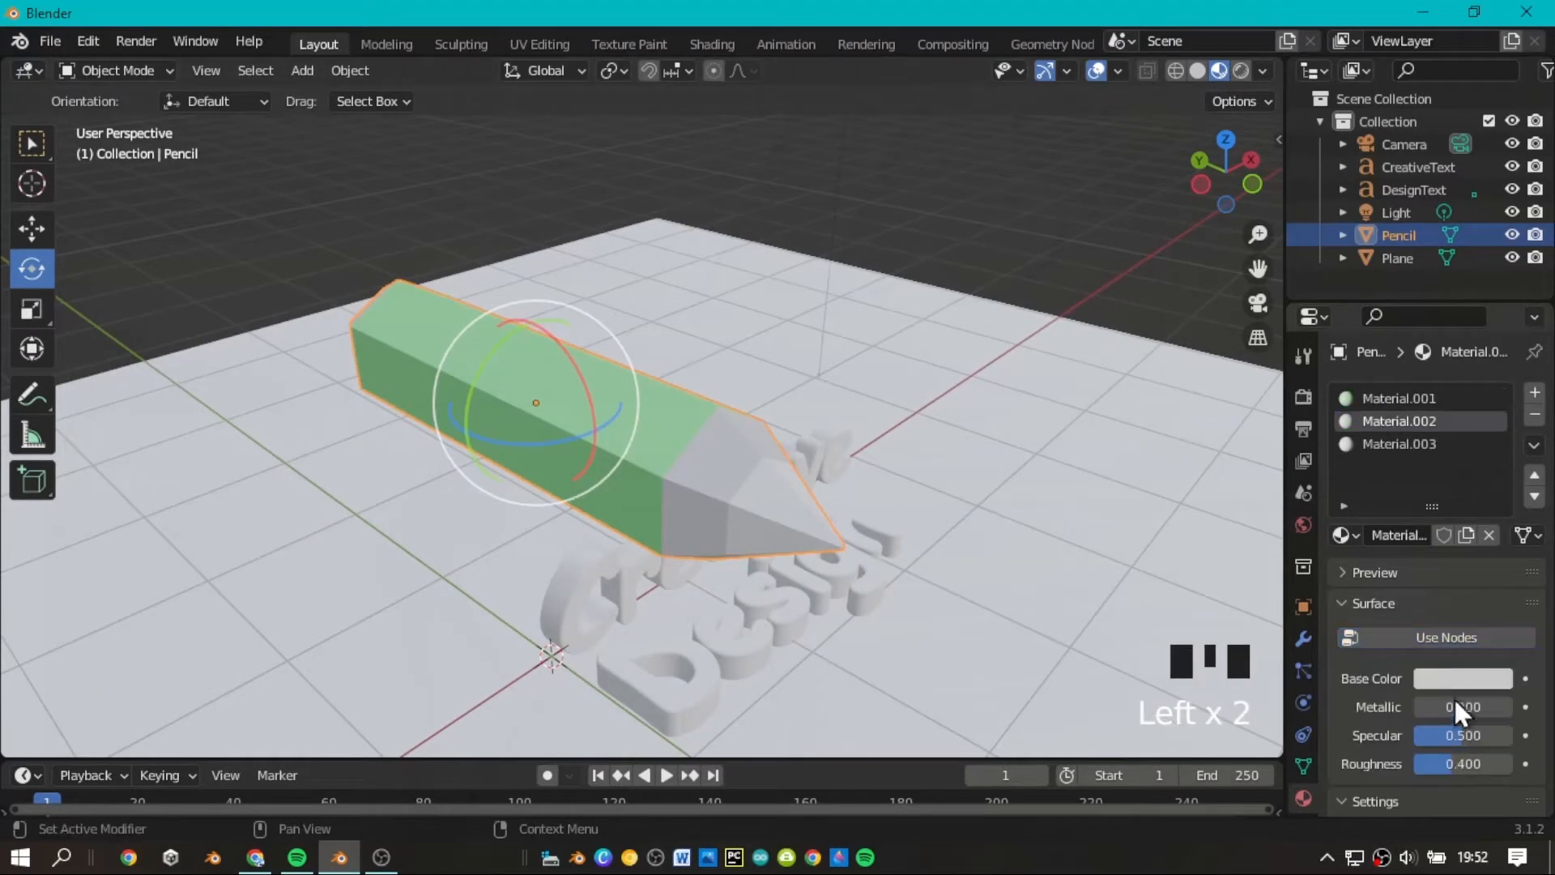
click(1469, 678)
click(1364, 423)
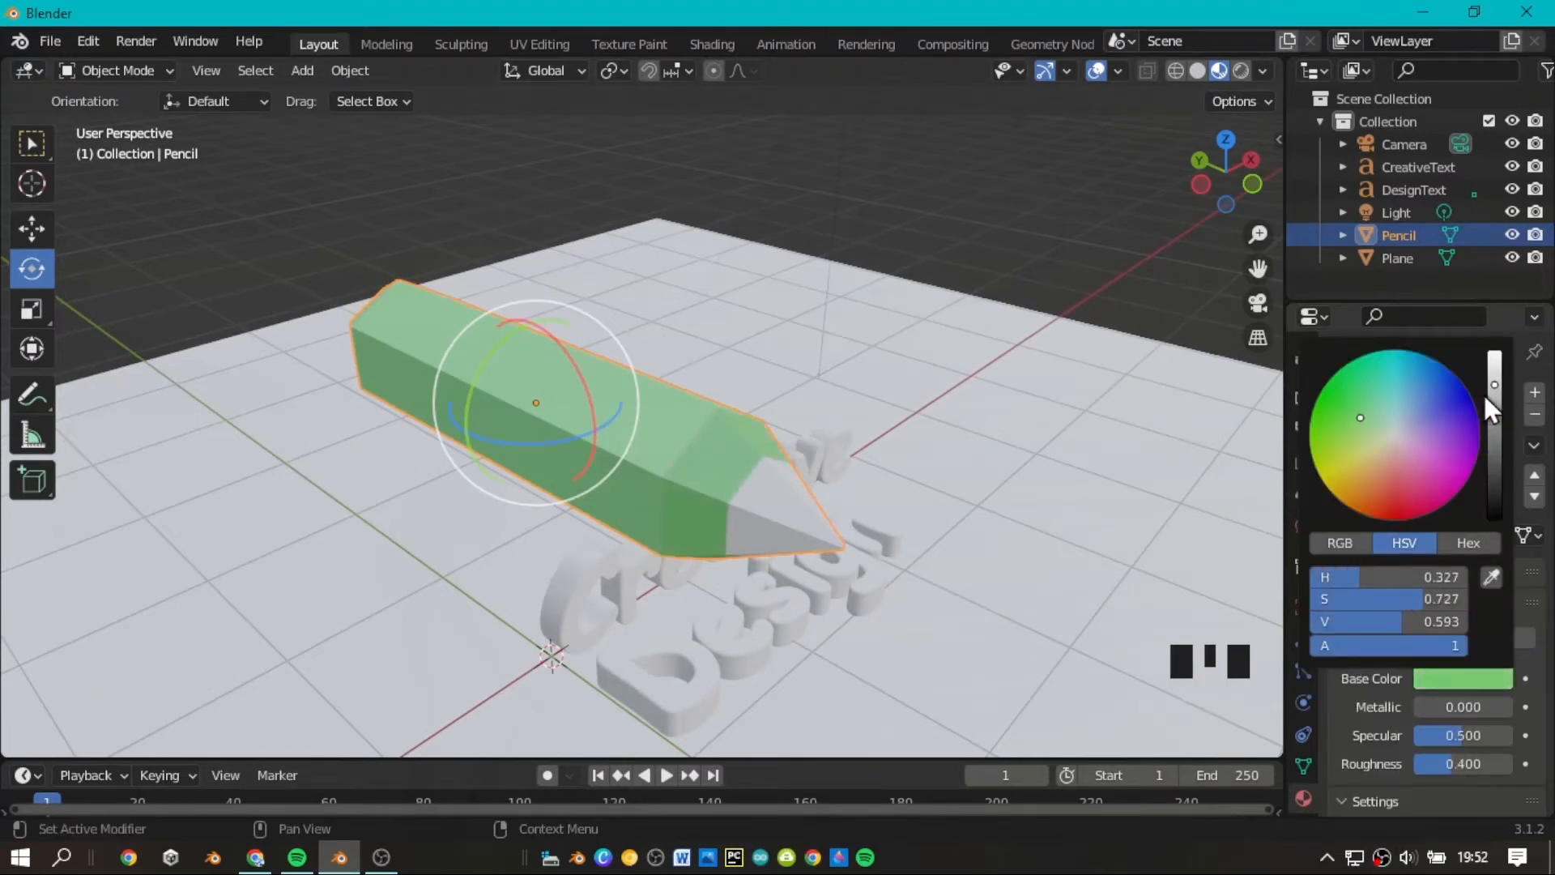
drag(1495, 385, 1494, 409)
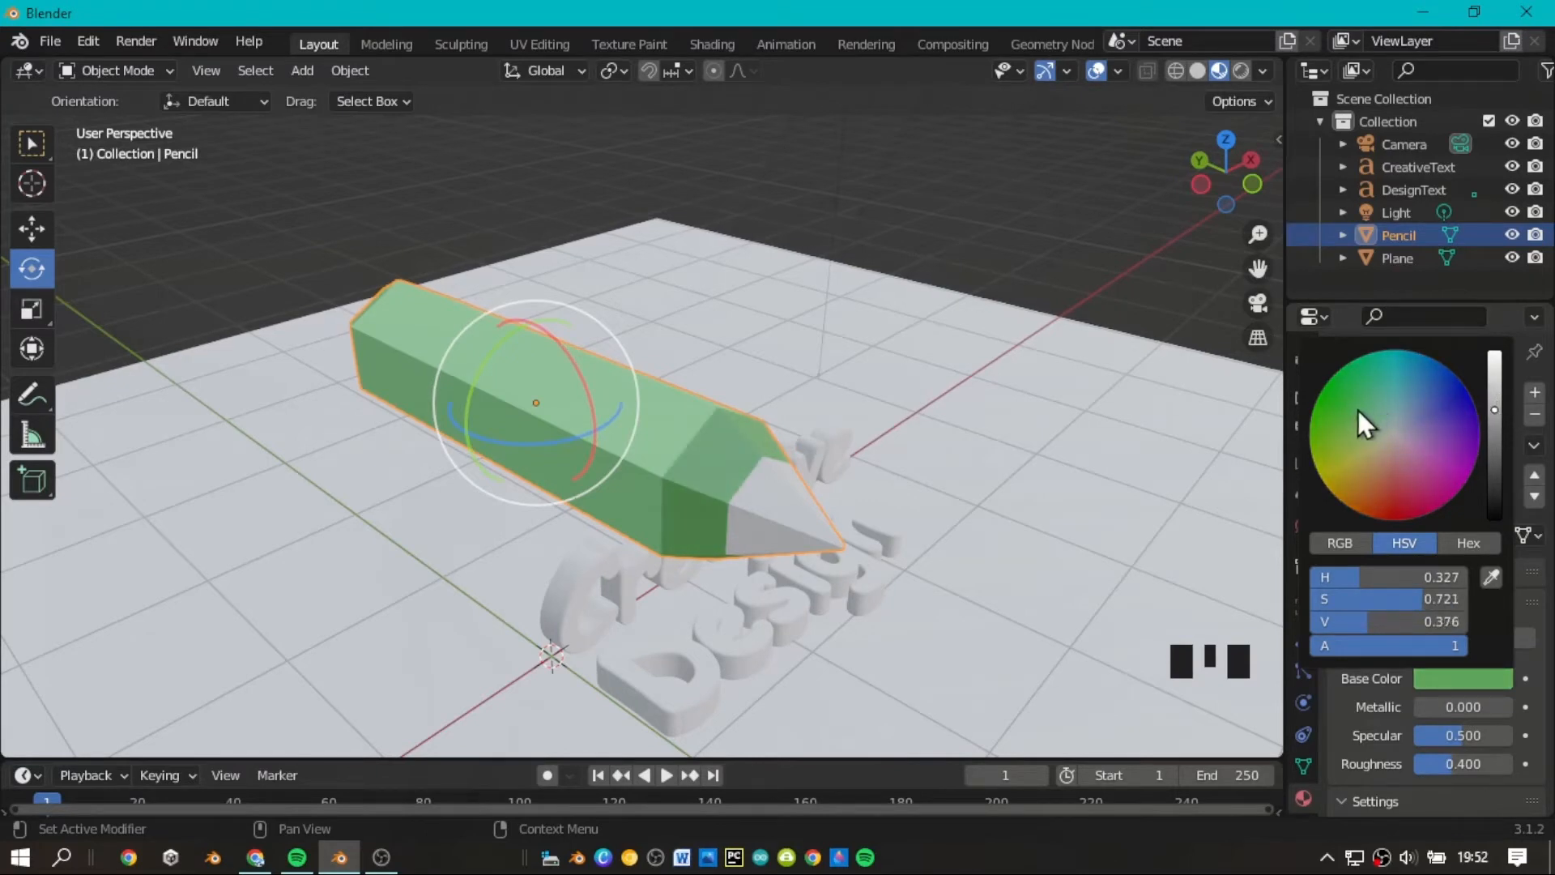
Turn off nodes for Material.003, brighten its white base color slightly, and select the ground plane.
click(1392, 434)
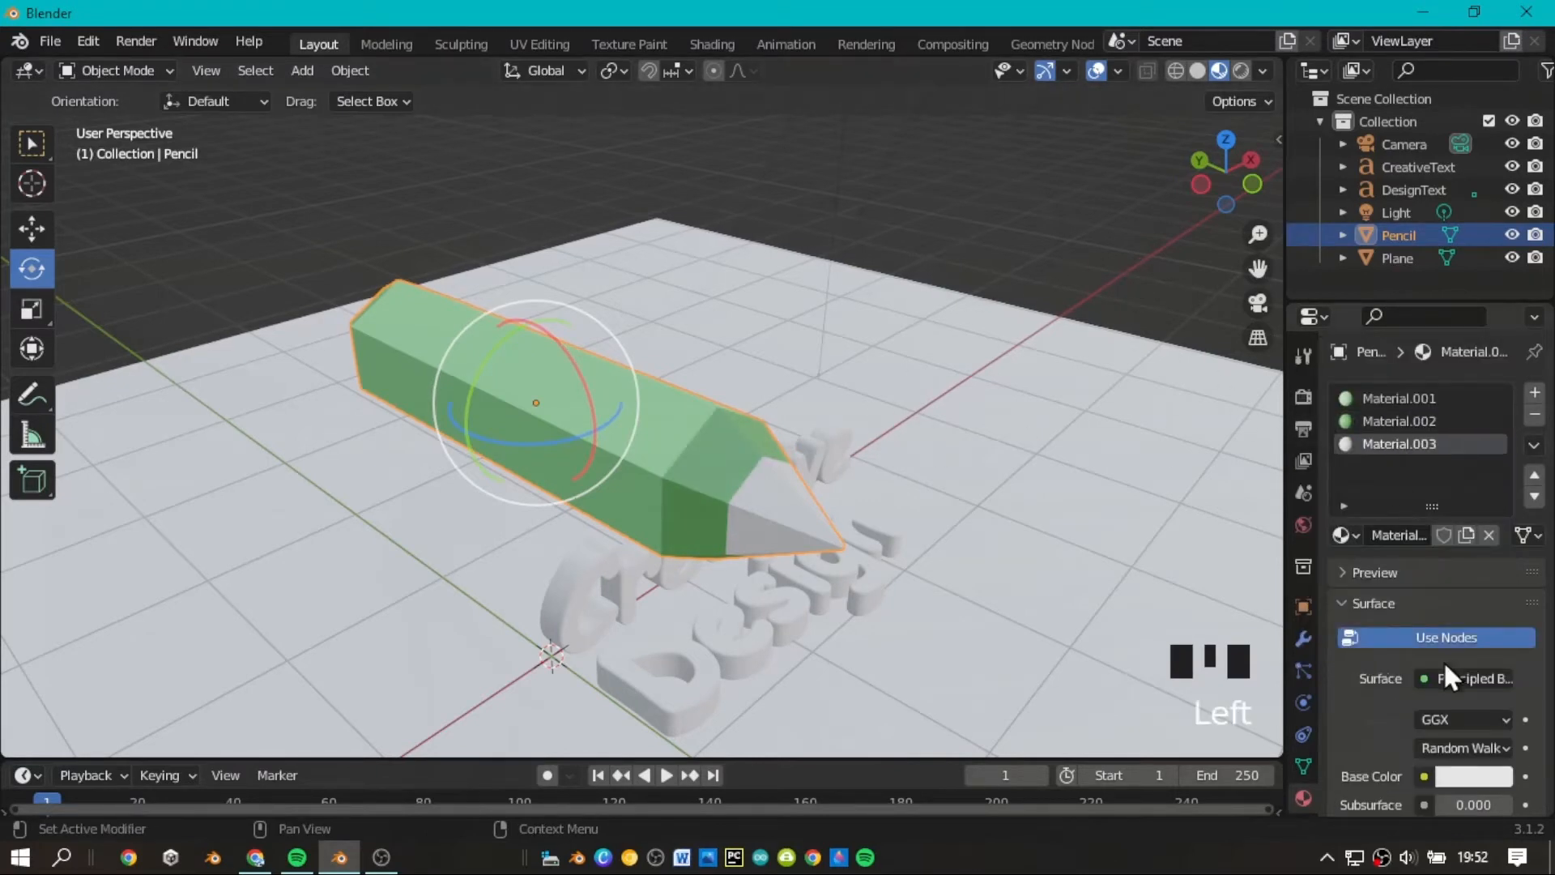
click(1477, 678)
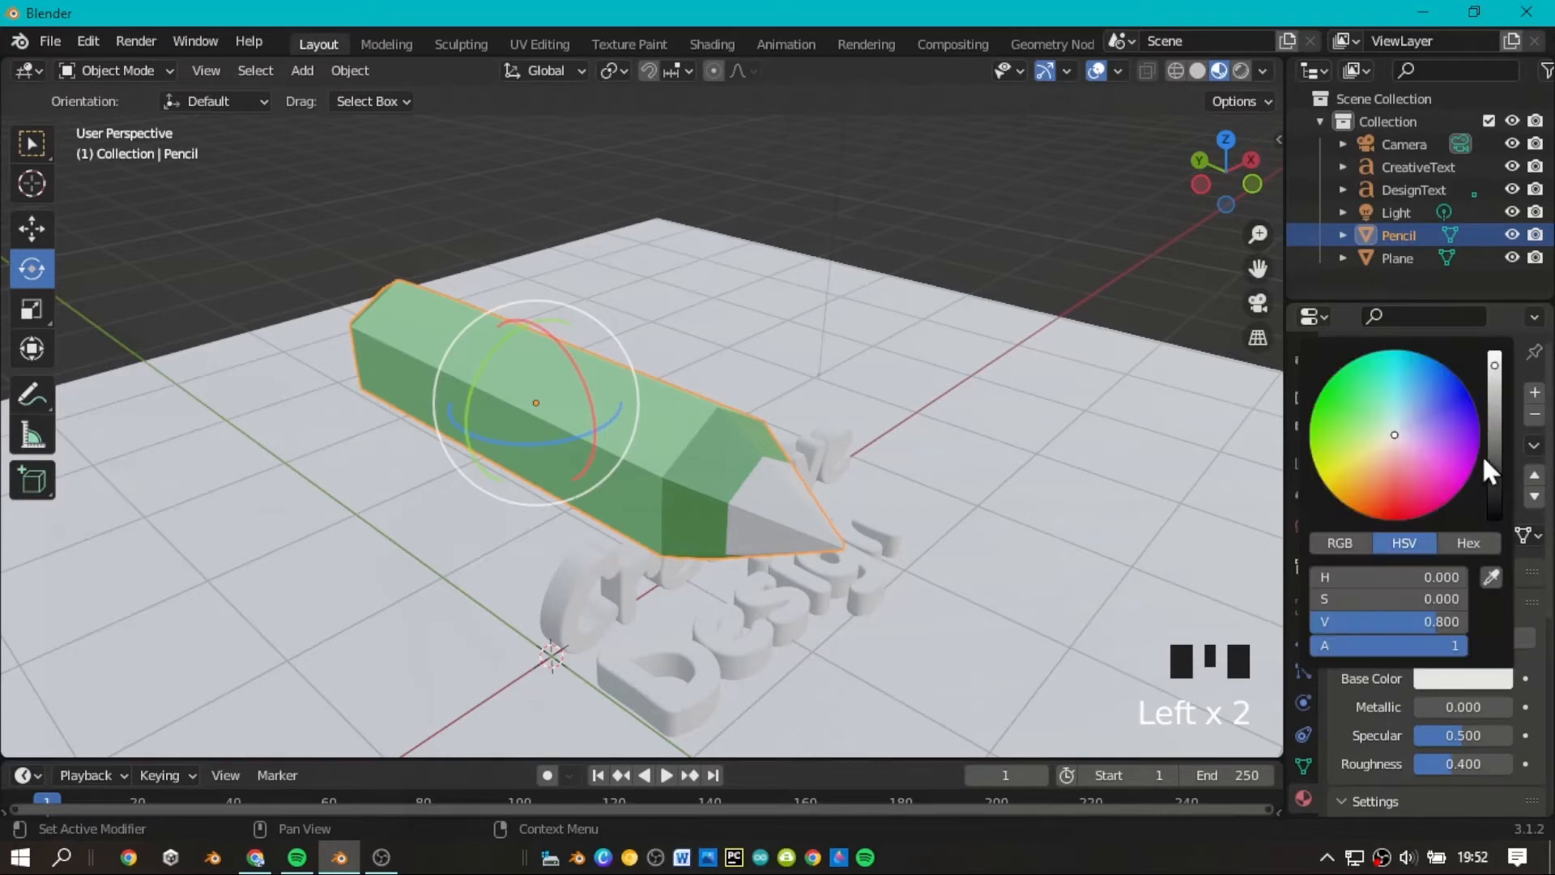
click(1494, 355)
click(1125, 343)
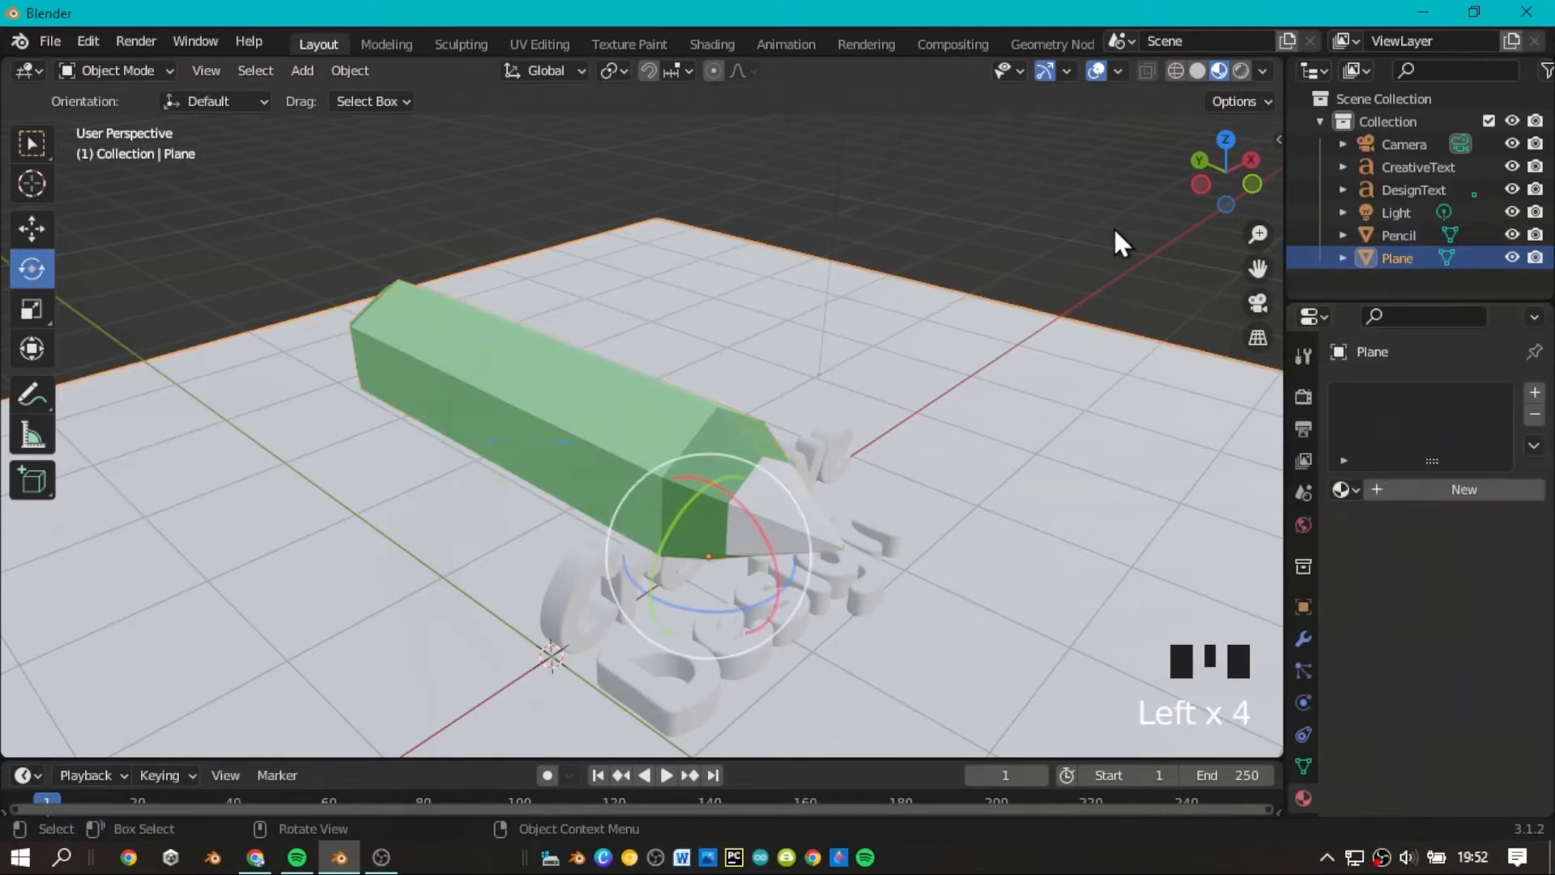
Select the pencil object above the texts.
scroll(1166, 202, down, 3)
mouse_move(1222, 178)
mouse_down()
mouse_move(336, 172)
mouse_move(1231, 191)
mouse_move(1213, 198)
mouse_up()
scroll(1232, 191, down, 2)
scroll(1223, 198, up, 1)
scroll(1218, 198, down, 4)
scroll(1220, 187, up, 2)
click(720, 410)
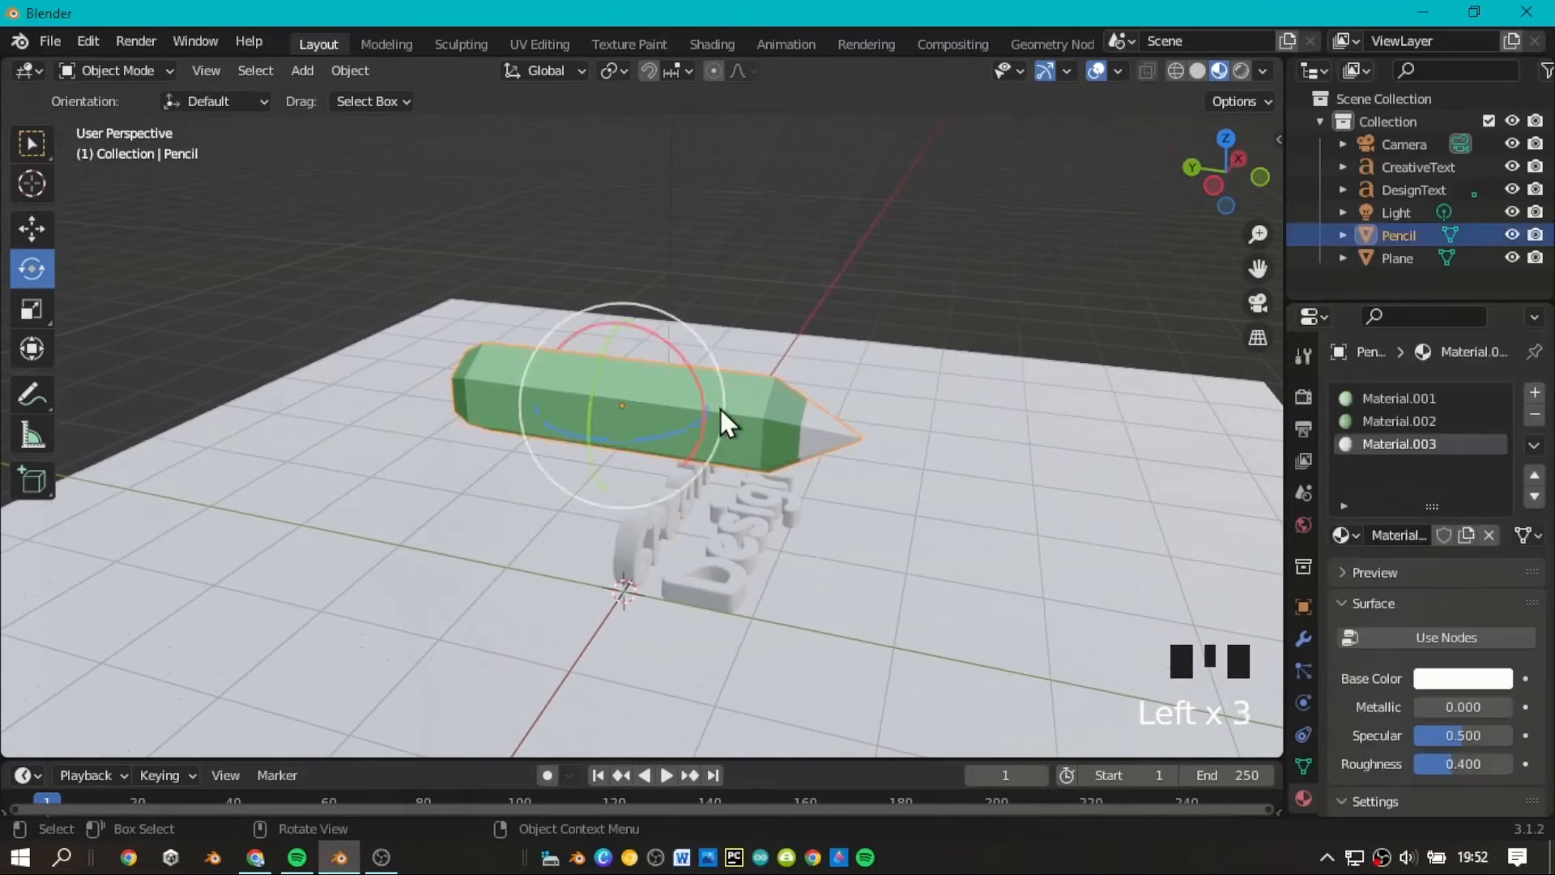
scroll(874, 379, up, 2)
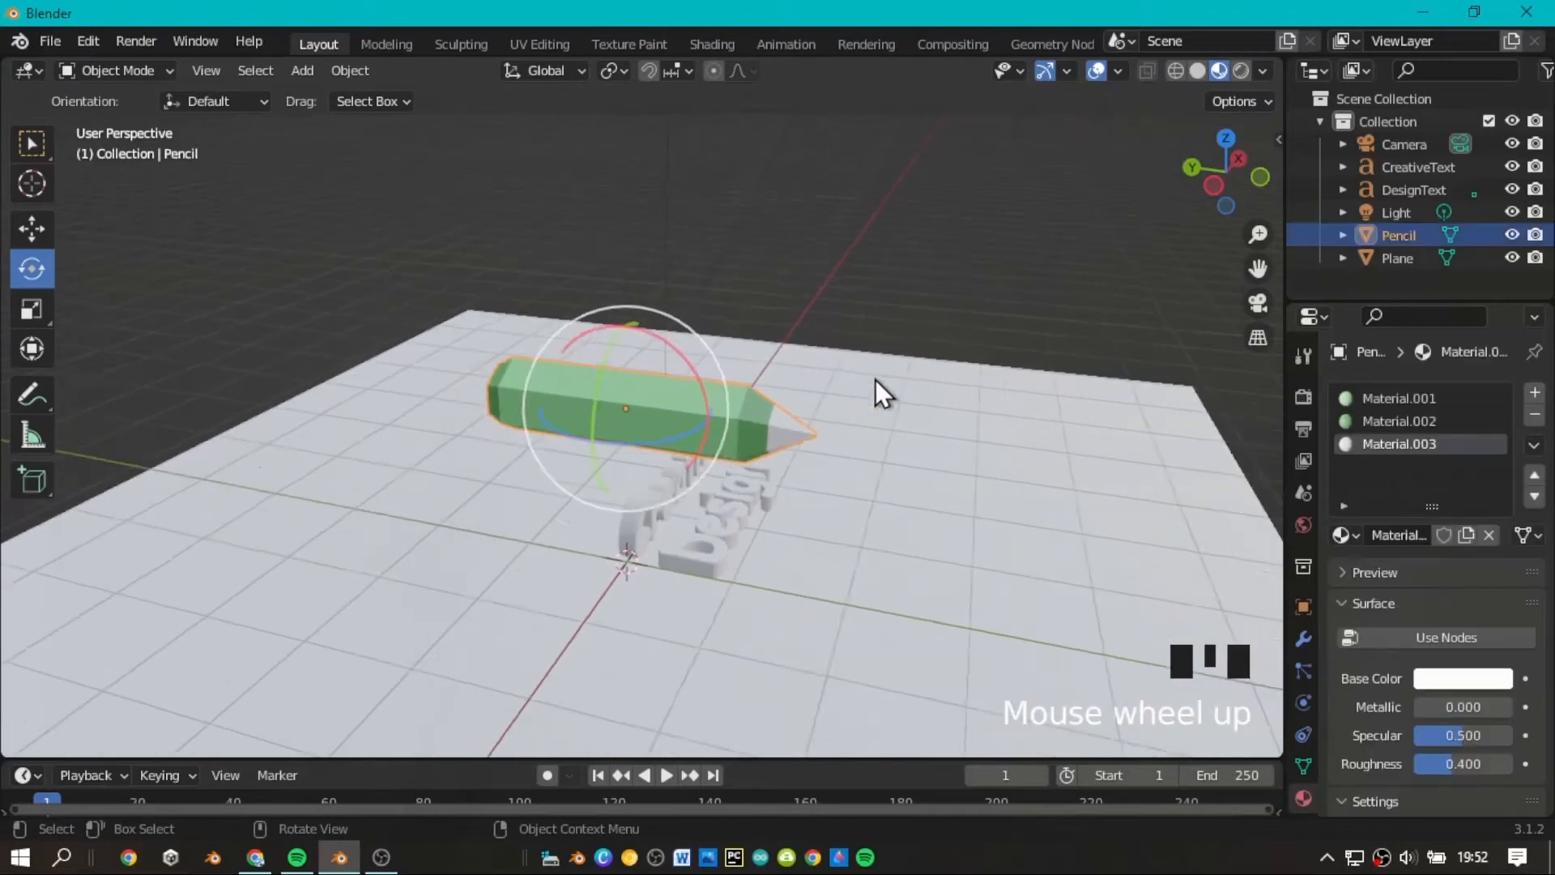
Activate the Scale tool, return the viewport to Solid shading, and show the pencil in the left orthographic view.
click(50, 309)
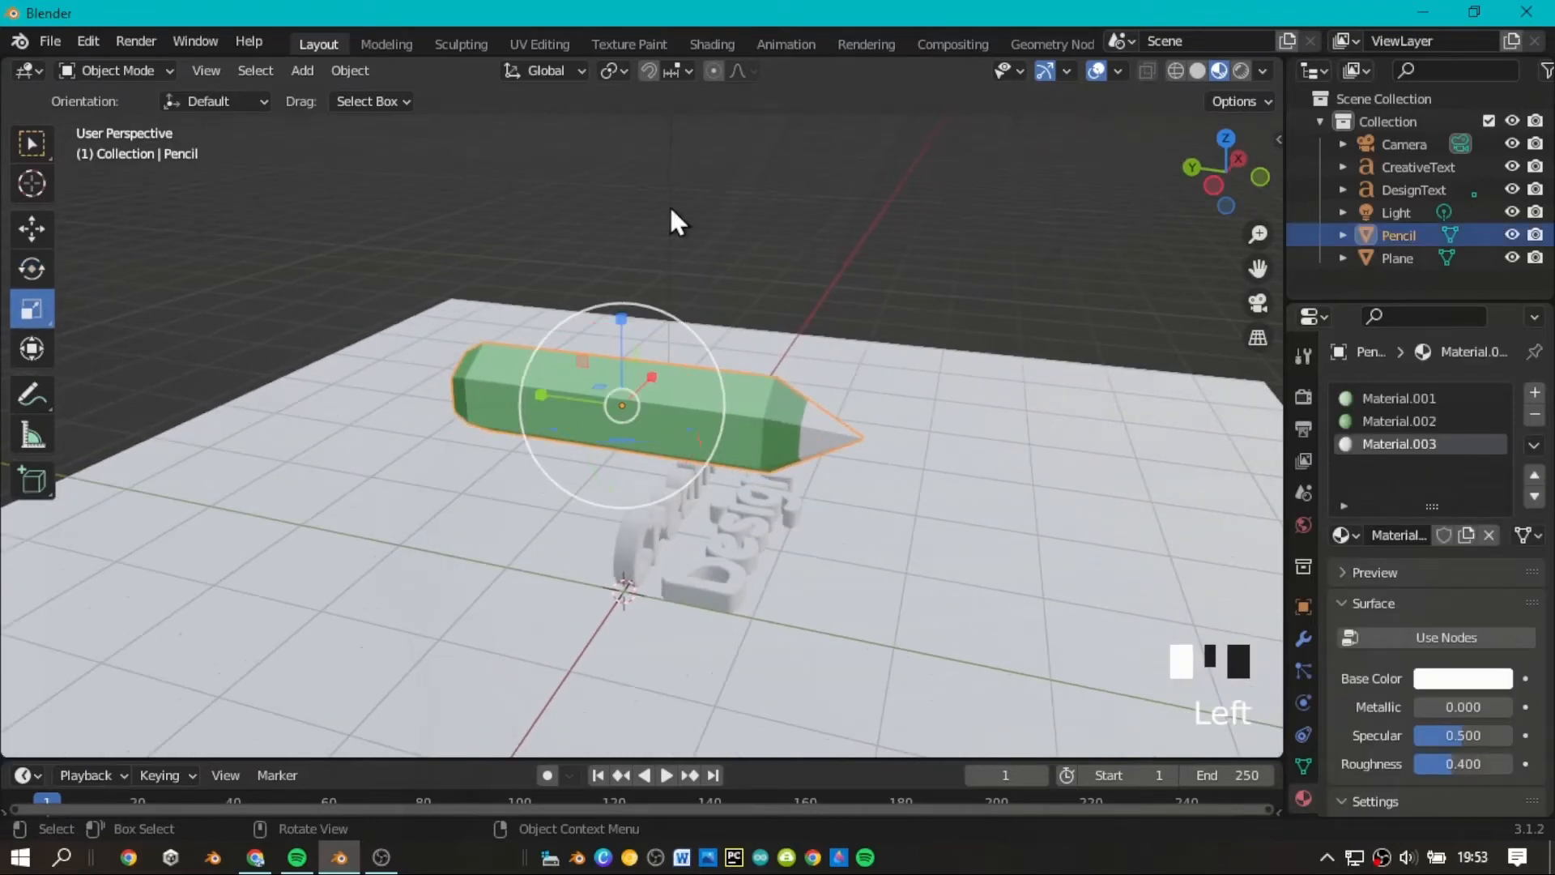
click(1197, 70)
scroll(1150, 251, up, 2)
click(1214, 185)
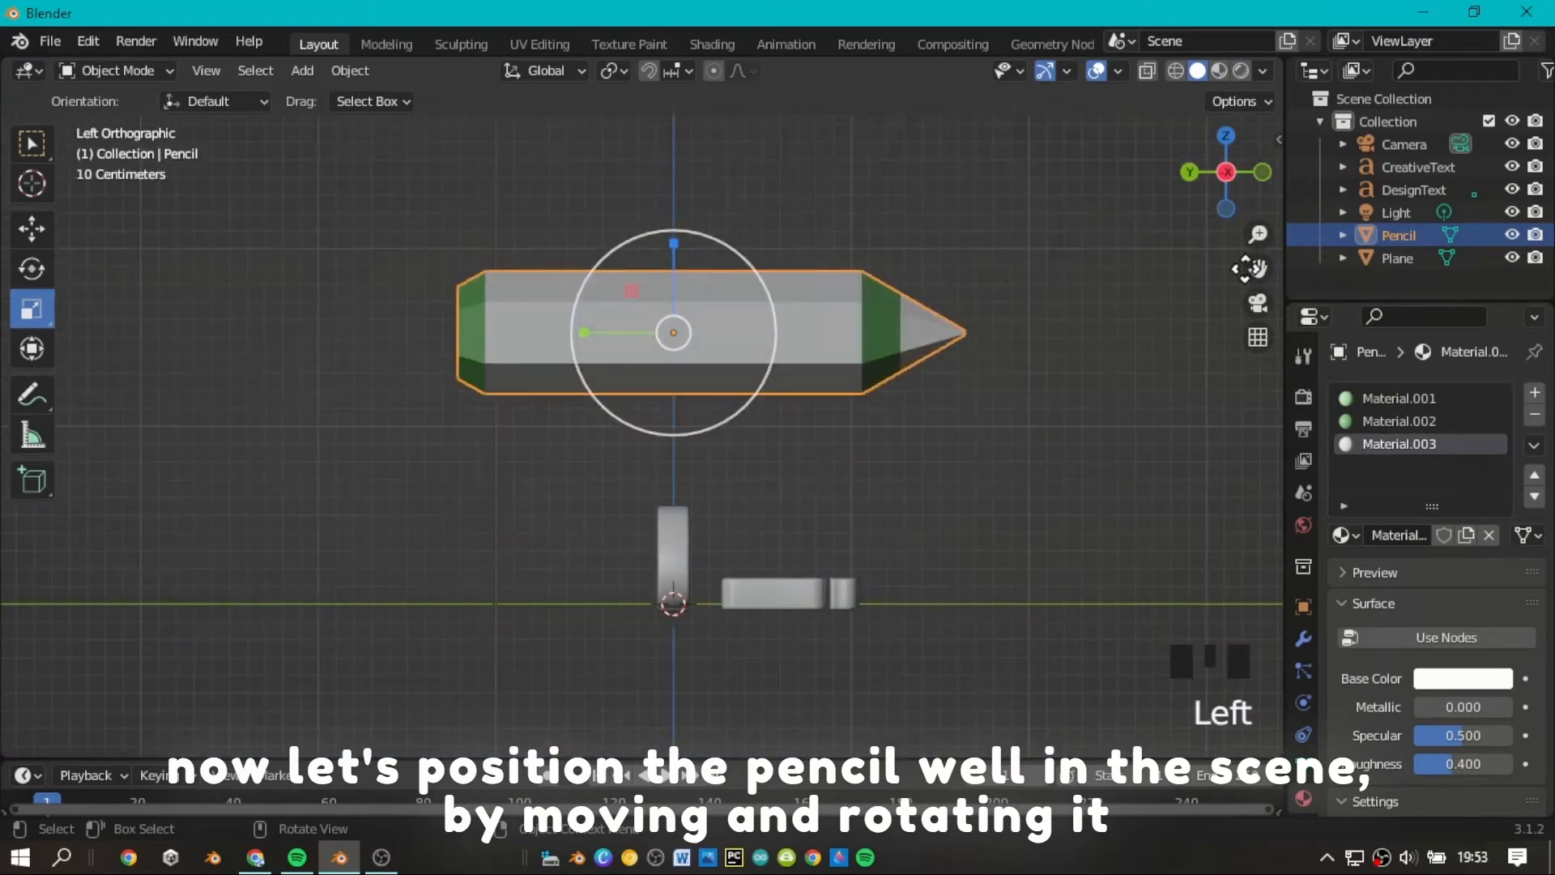
scroll(1214, 194, up, 2)
drag(1257, 268, 1210, 335)
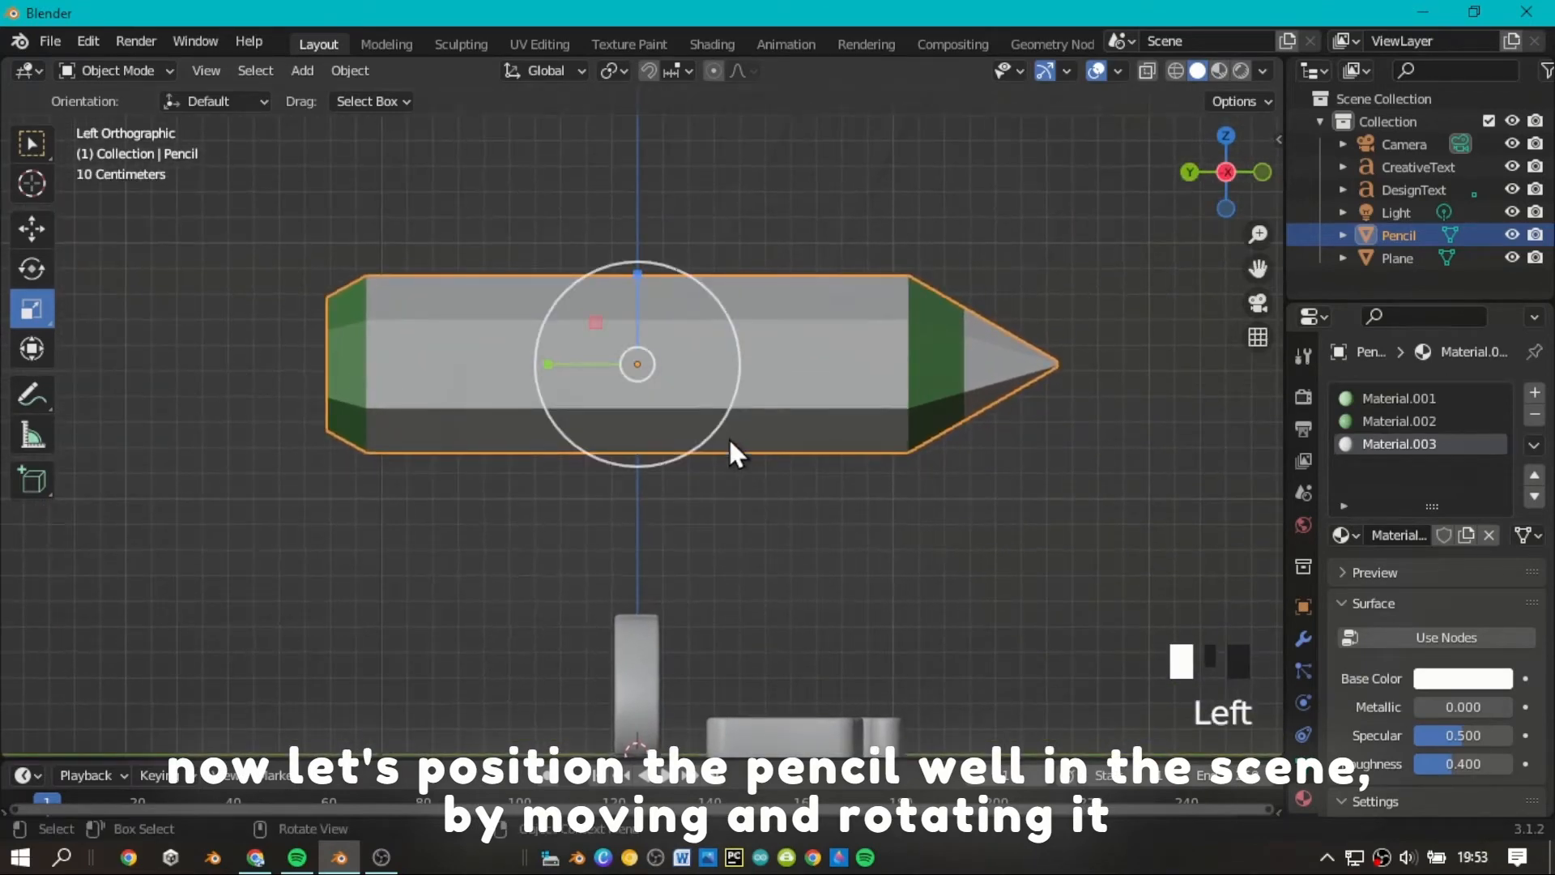
click(1418, 424)
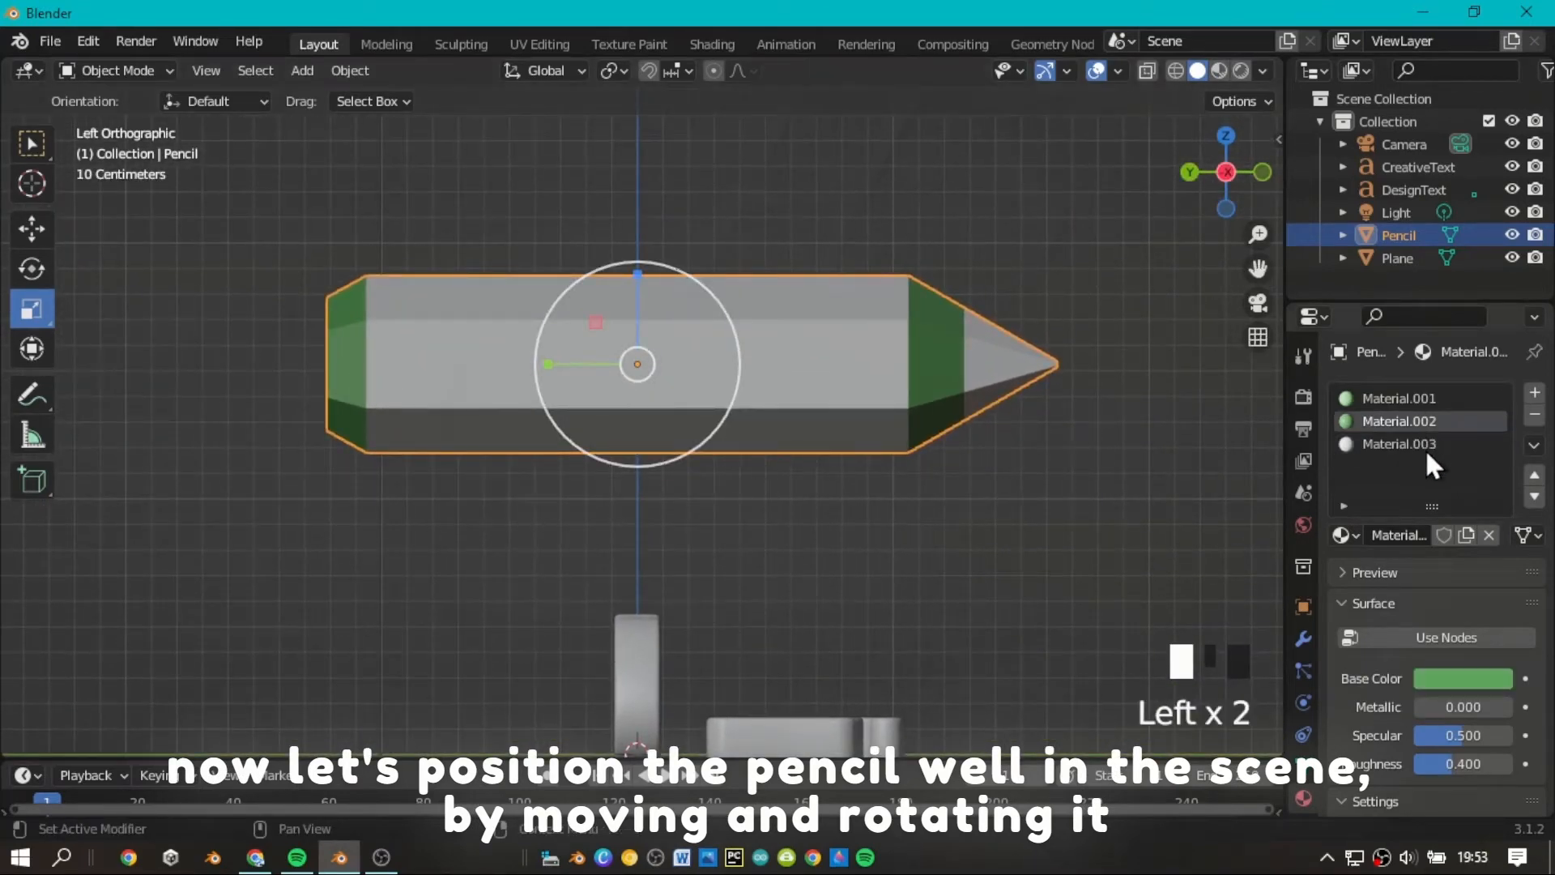
click(1438, 640)
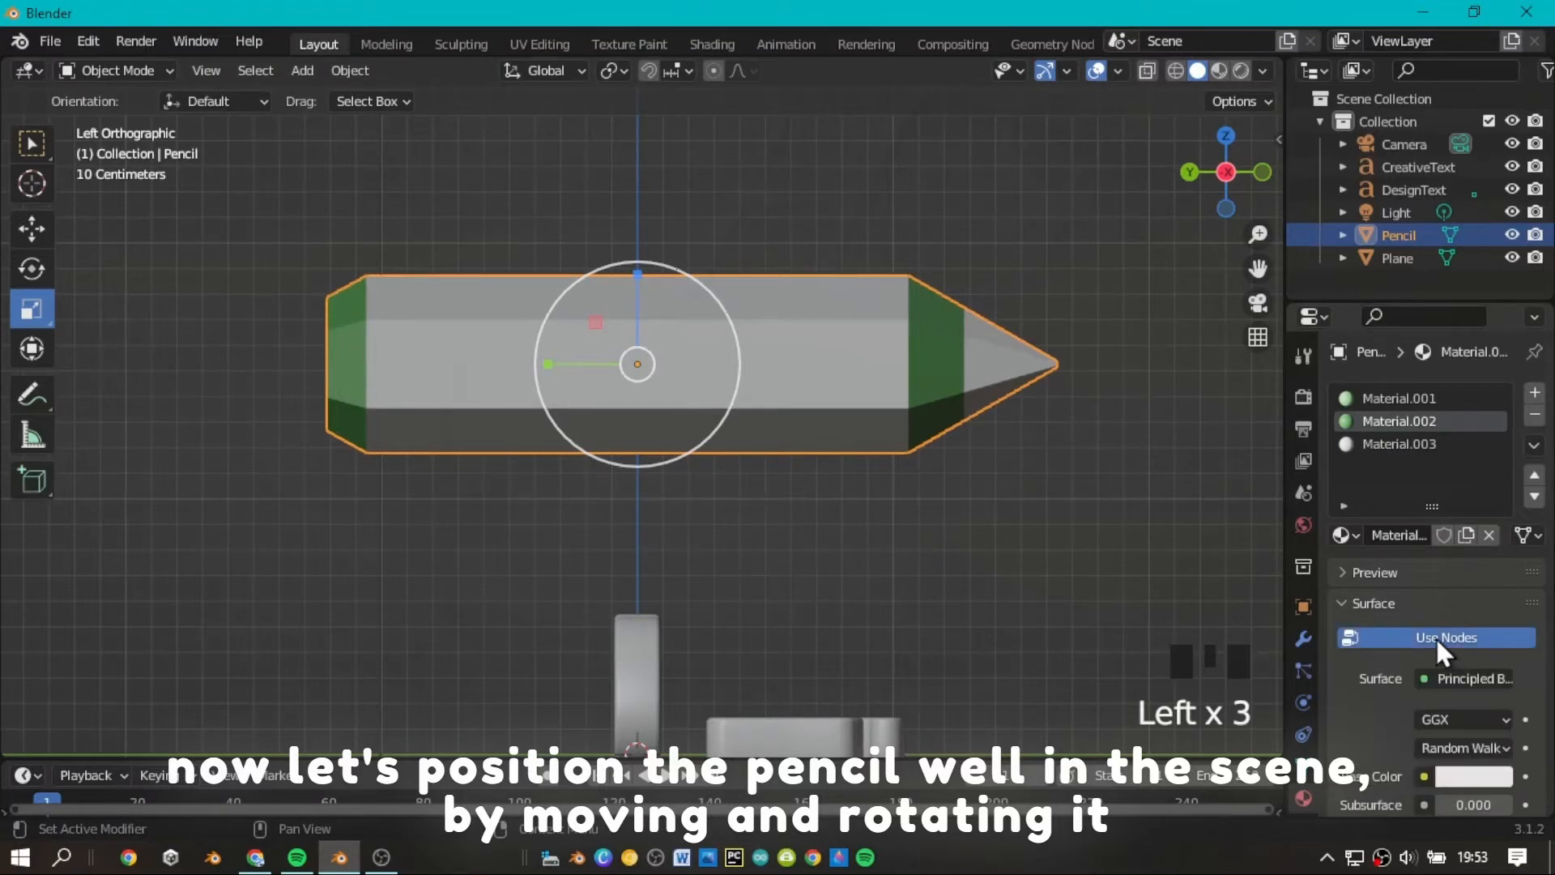
click(1474, 636)
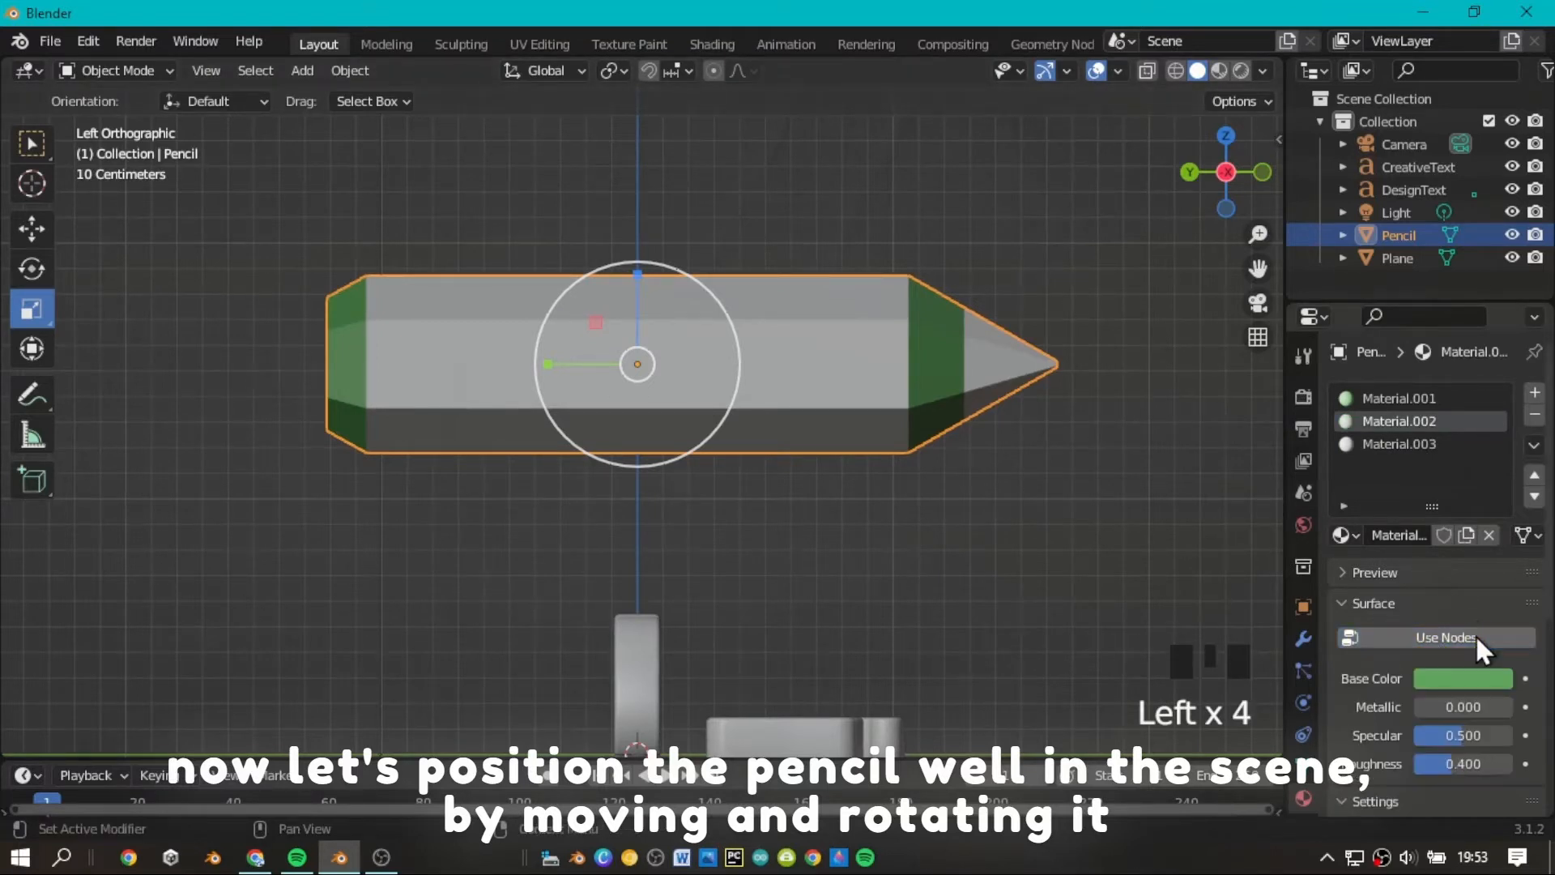
Scale the pencil down uniformly by a factor of about 0.422.
drag(732, 429, 664, 391)
scroll(1206, 211, up, 2)
drag(1222, 195, 1206, 194)
scroll(1226, 186, down, 2)
scroll(1227, 187, down, 3)
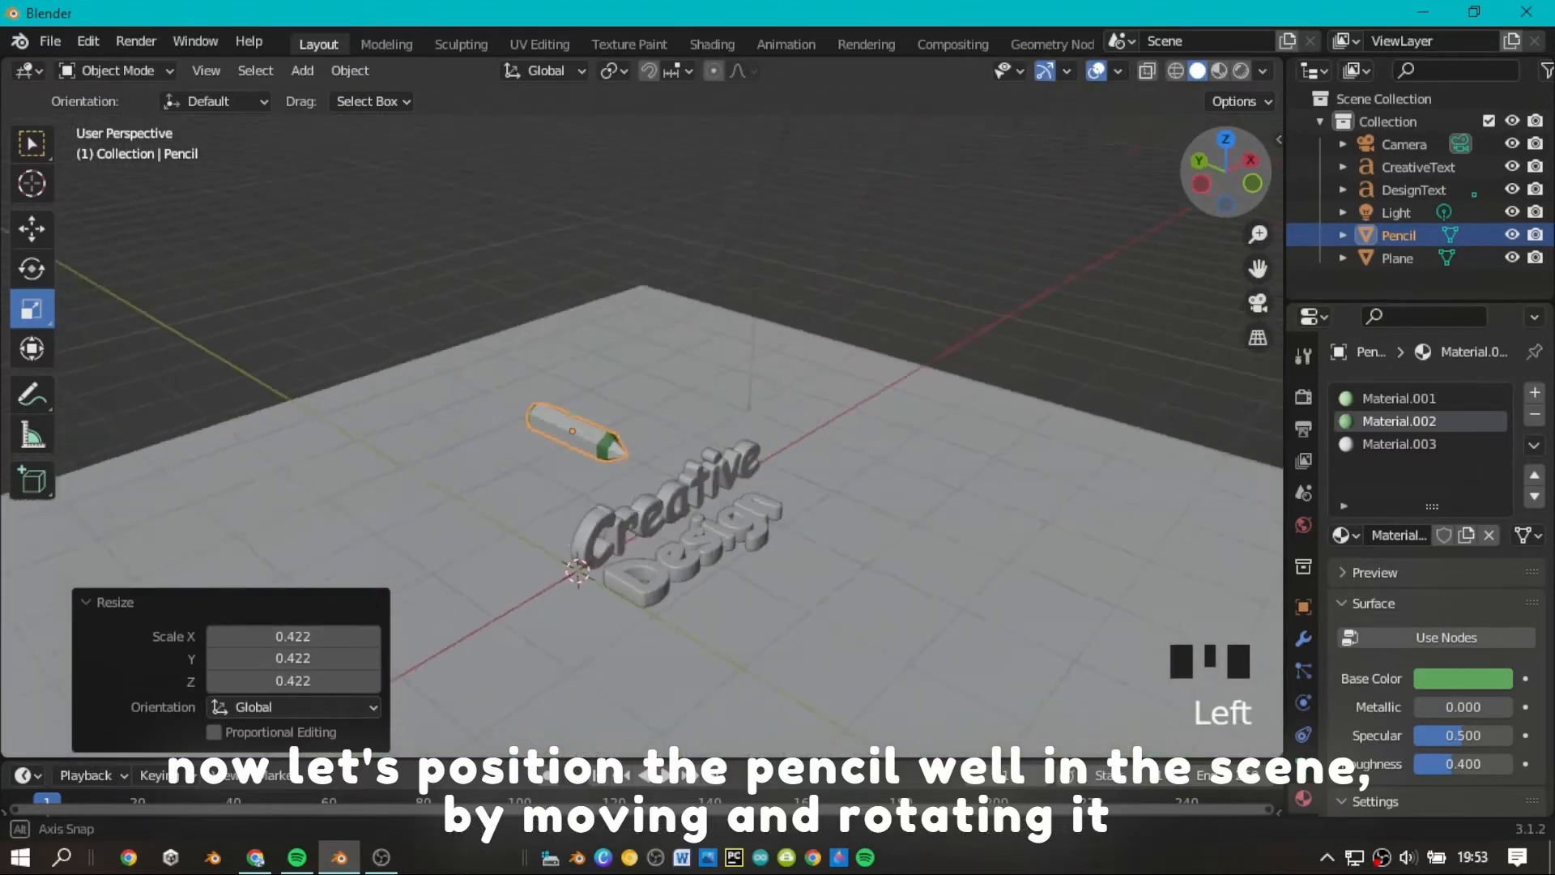
Lower the pencil about 1.39 m along Z so that it lies near the plane.
click(32, 230)
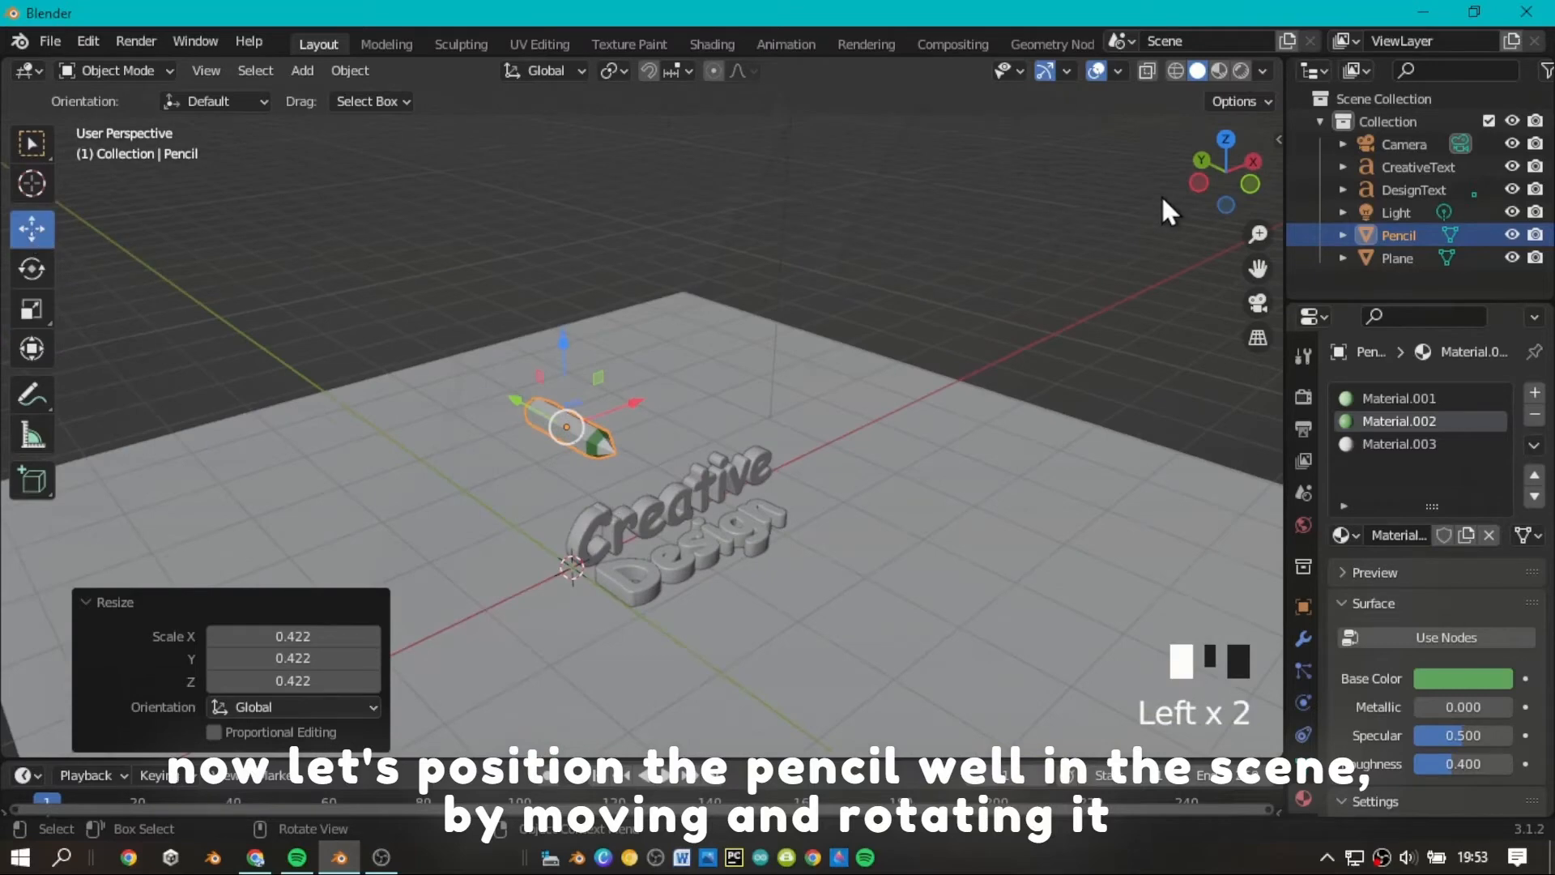
click(1200, 183)
scroll(822, 332, up, 3)
drag(624, 285, 718, 533)
From the top view, move the pencil about 2.66 m along X and -1.07 m along Y, beside the "Design" text.
click(1216, 143)
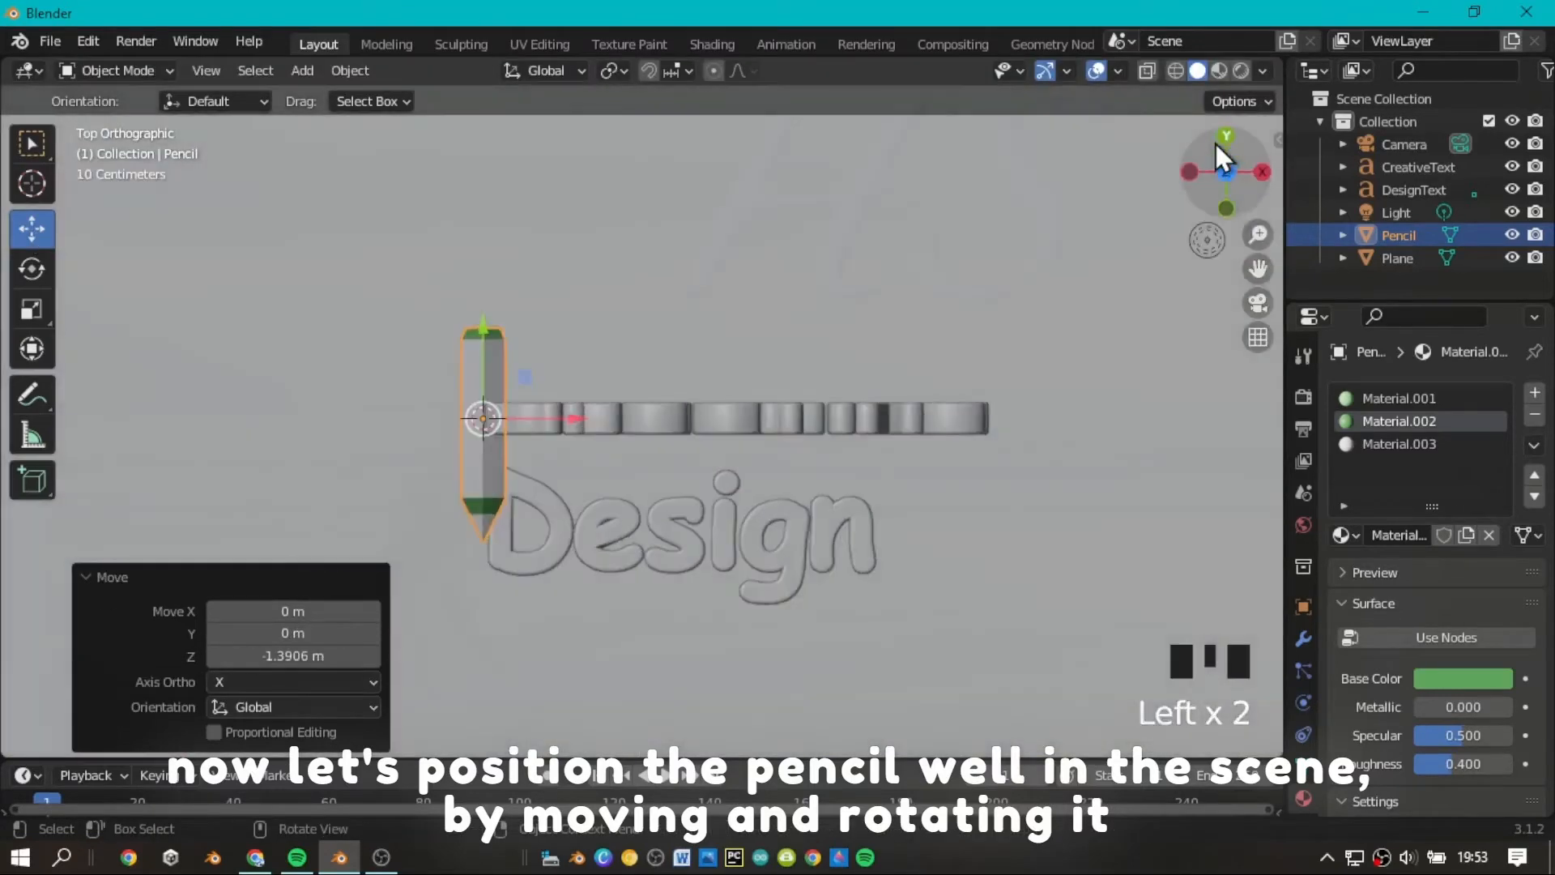
scroll(677, 410, down, 6)
key(g)
click(830, 415)
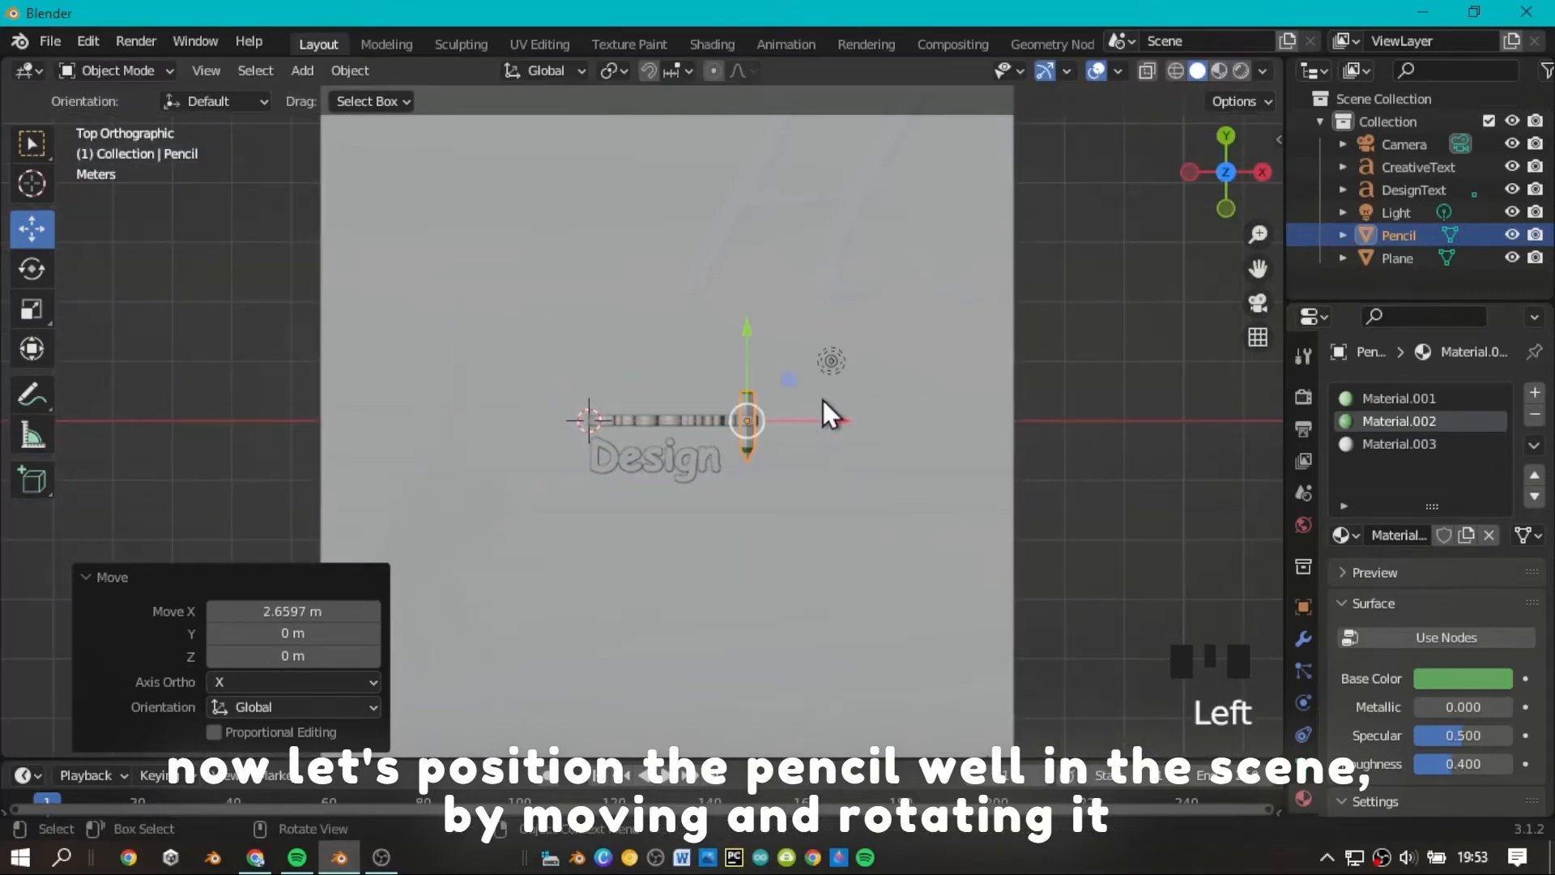
drag(766, 336, 766, 397)
scroll(681, 476, up, 9)
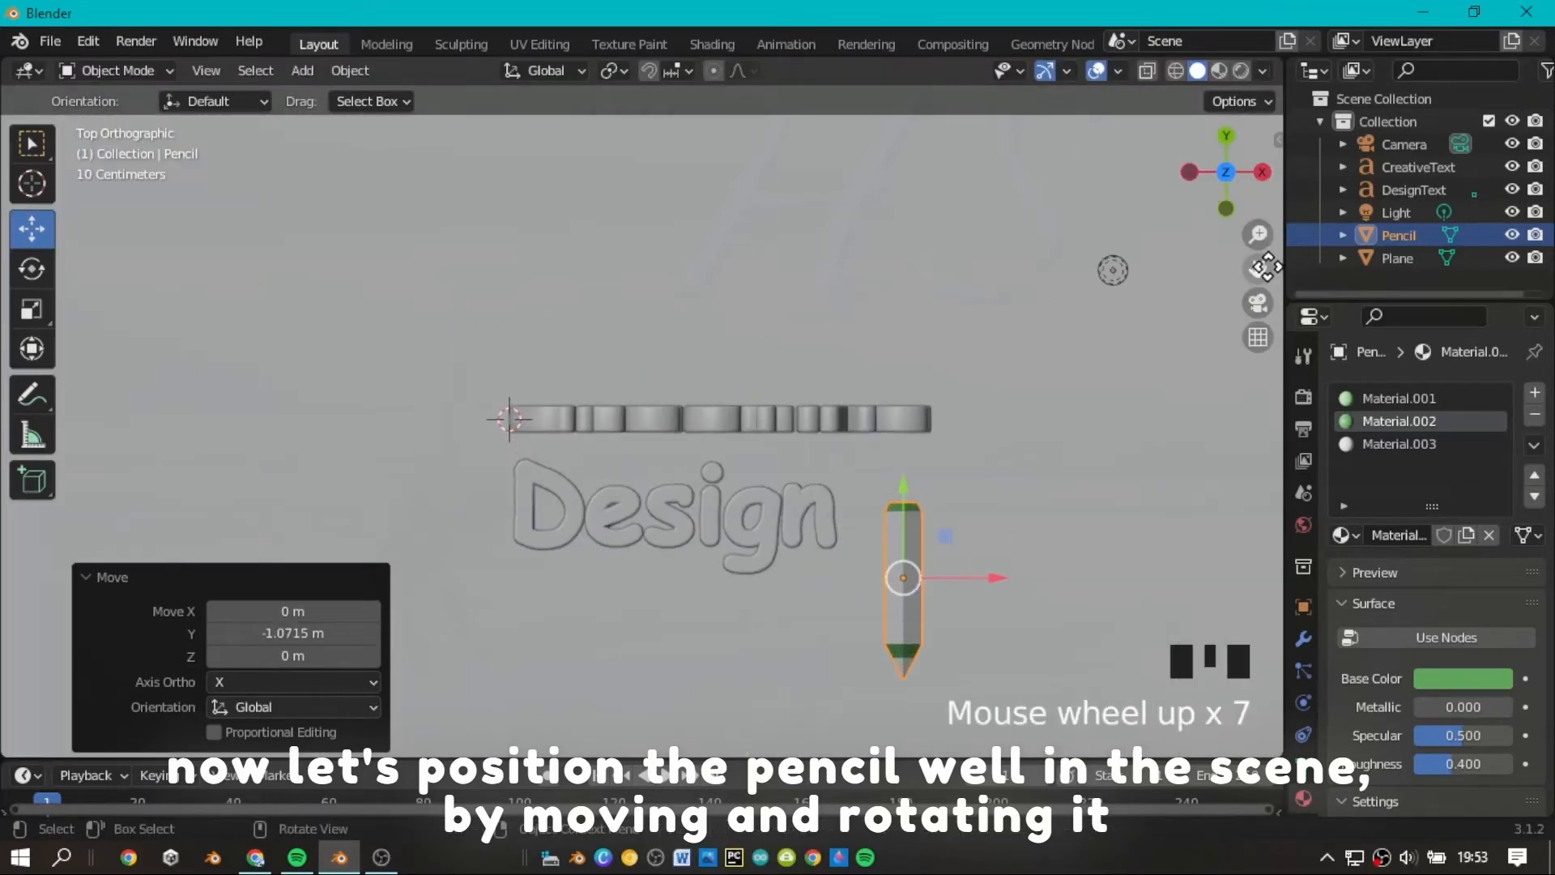
Rotate the pencil to about -36.4° around Z and shift it about 0.107 m along Y.
shift+middle_drag(681, 476, 566, 442)
click(32, 269)
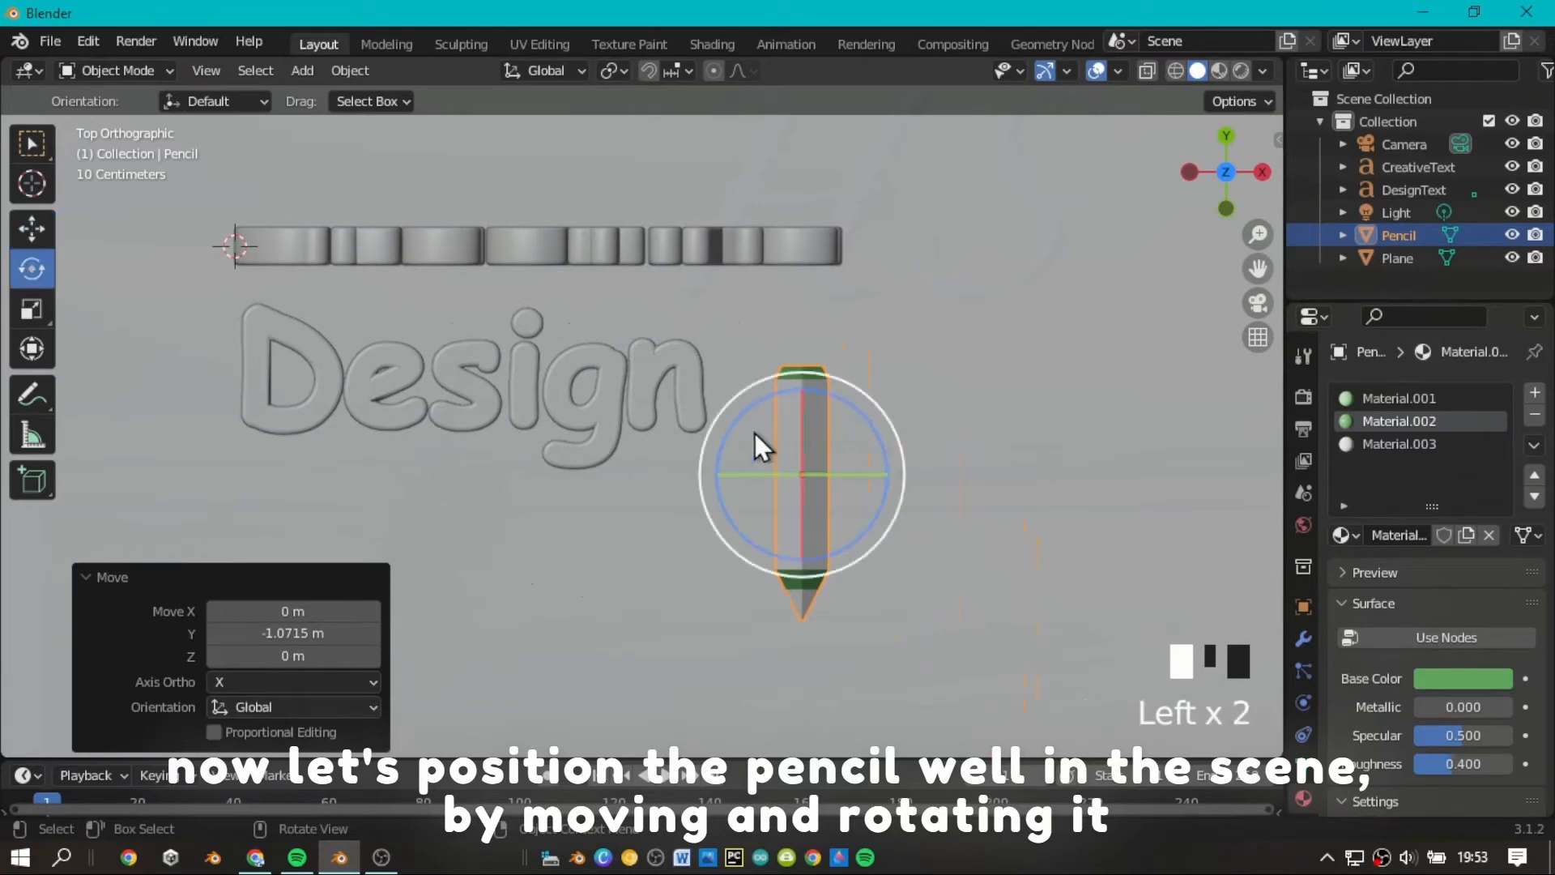
drag(863, 420, 897, 486)
click(31, 229)
drag(803, 396, 808, 369)
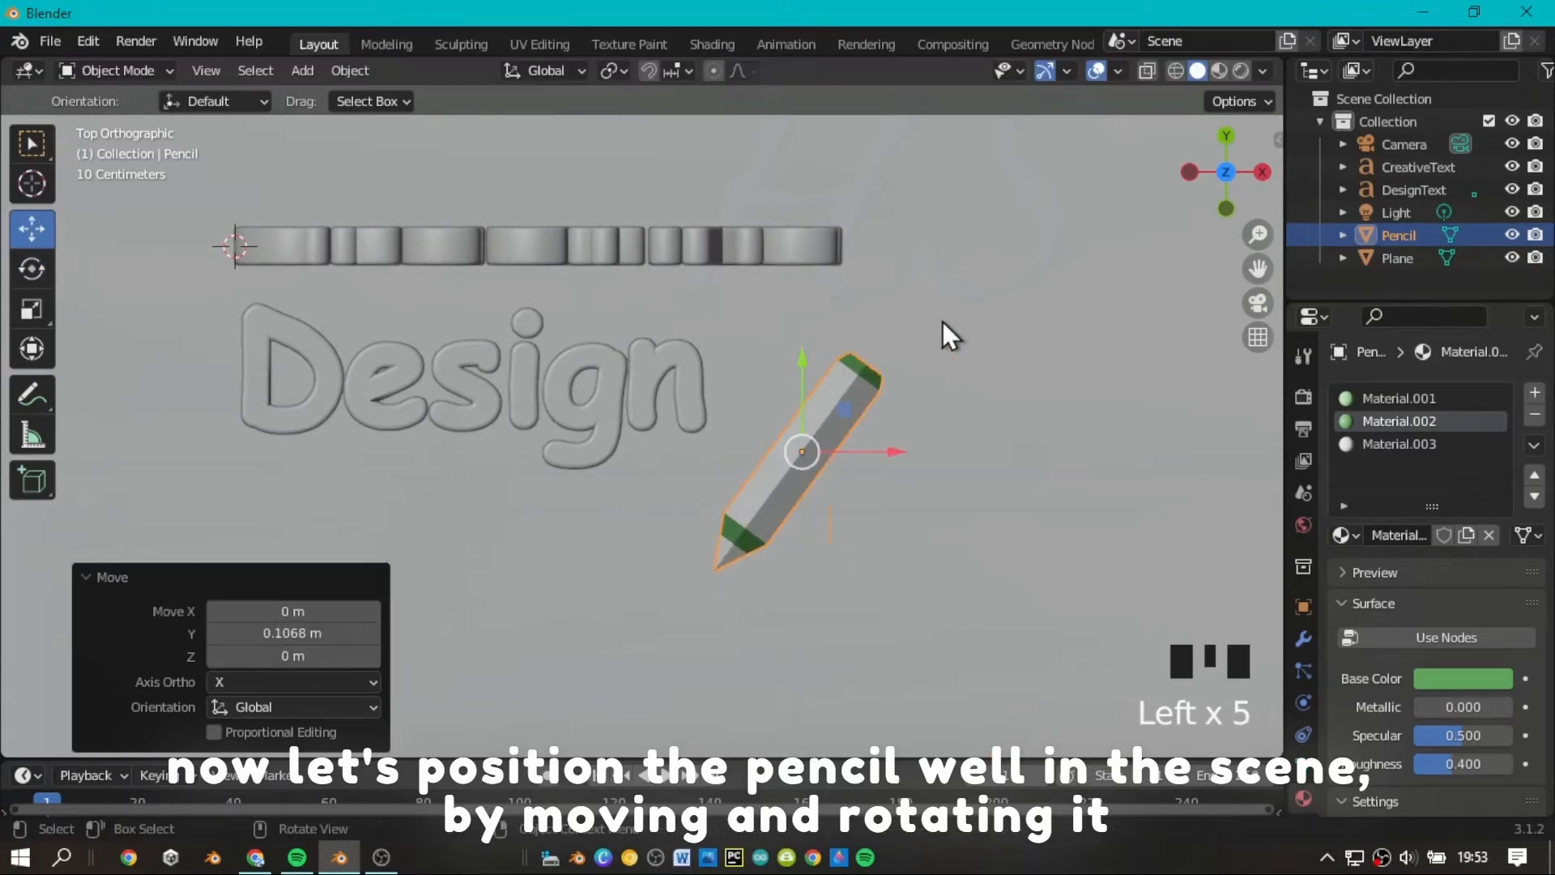
Try a very slight rotation of the pencil around the global Y axis.
mouse_move(1253, 185)
mouse_down()
mouse_move(1275, 267)
mouse_move(1108, 235)
mouse_move(1125, 293)
mouse_up()
scroll(1187, 295, up, 3)
drag(1257, 268, 1254, 122)
scroll(611, 394, up, 3)
click(32, 268)
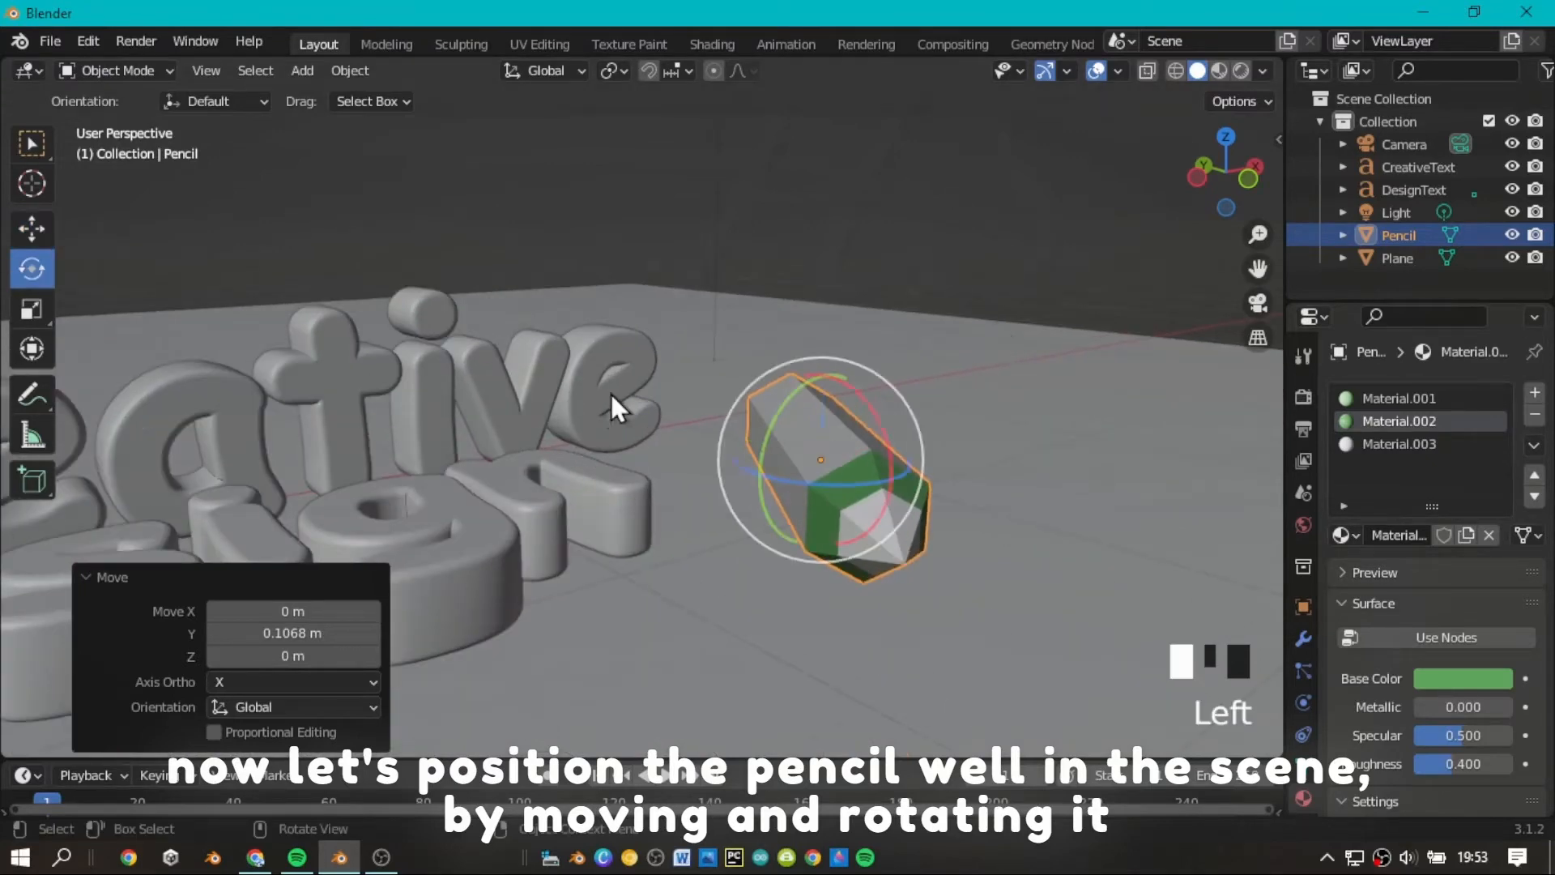
scroll(860, 388, down, 1)
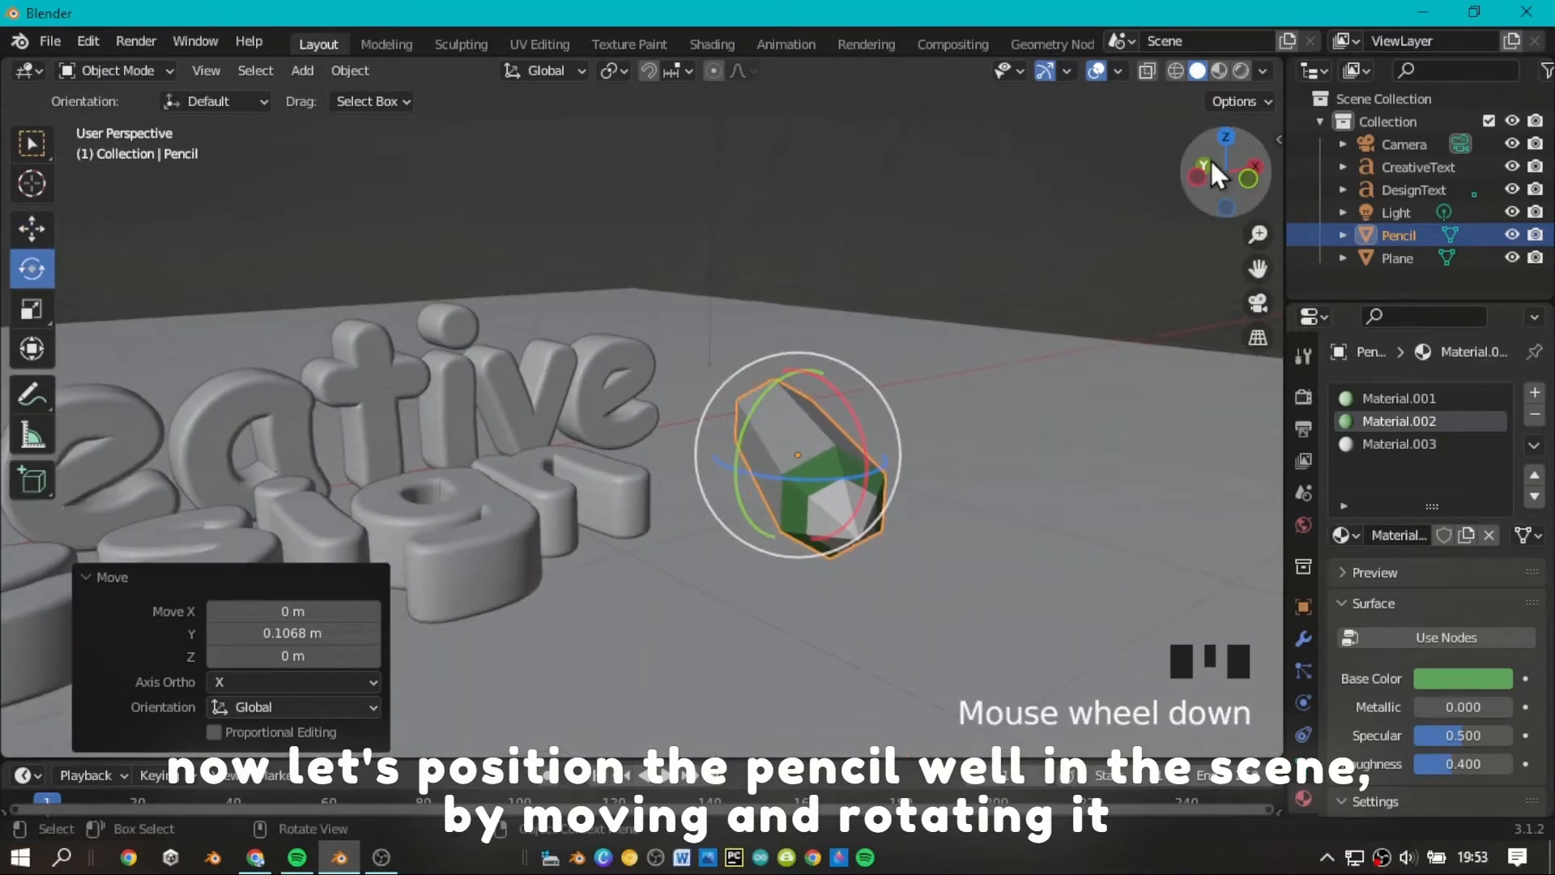
mouse_move(1226, 172)
mouse_down()
mouse_move(1239, 175)
mouse_move(1205, 174)
mouse_move(1235, 174)
mouse_up()
scroll(1221, 174, down, 3)
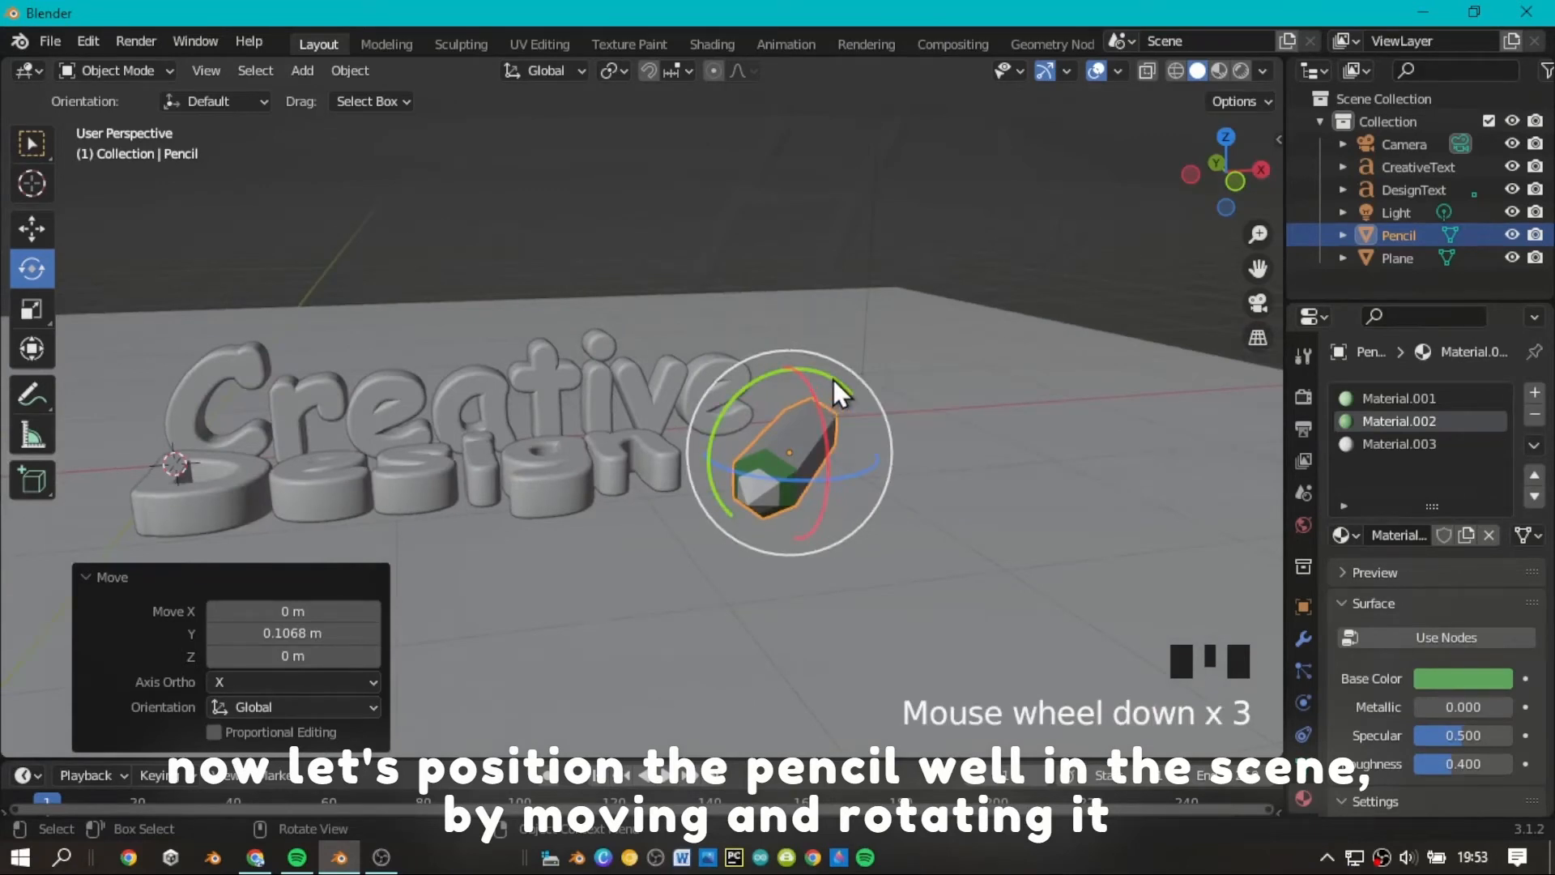
drag(832, 379, 811, 369)
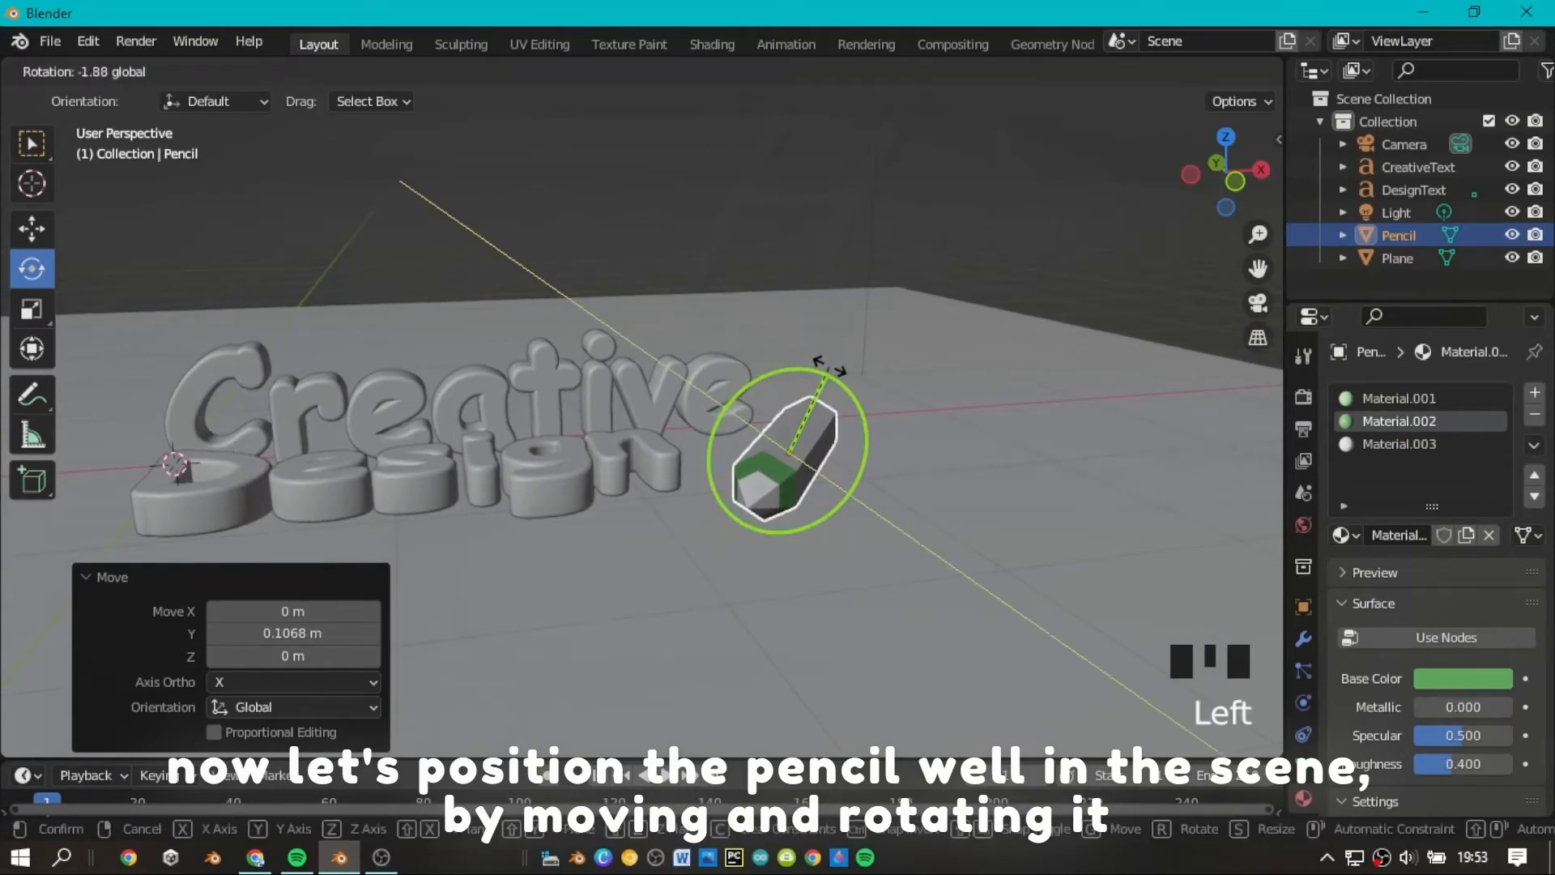
click(831, 366)
Examine from several angles how the pencil rests on the plane beside the texts.
click(1027, 291)
scroll(1219, 178, down, 2)
drag(1218, 178, 1208, 170)
scroll(1208, 176, up, 5)
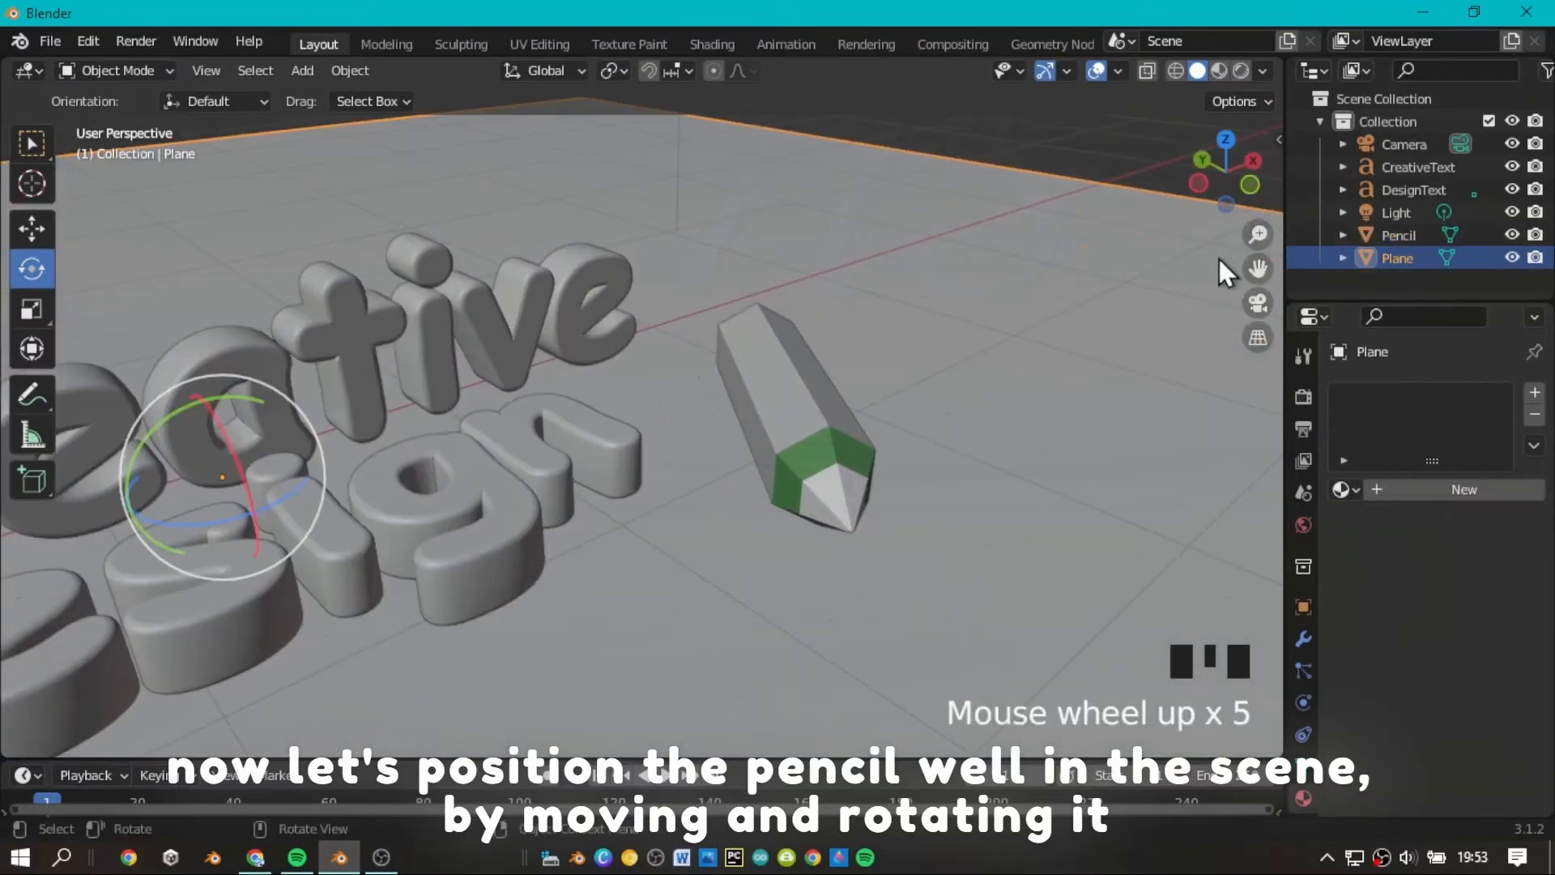
scroll(1218, 259, down, 1)
drag(1258, 268, 1128, 313)
drag(1255, 177, 1140, 191)
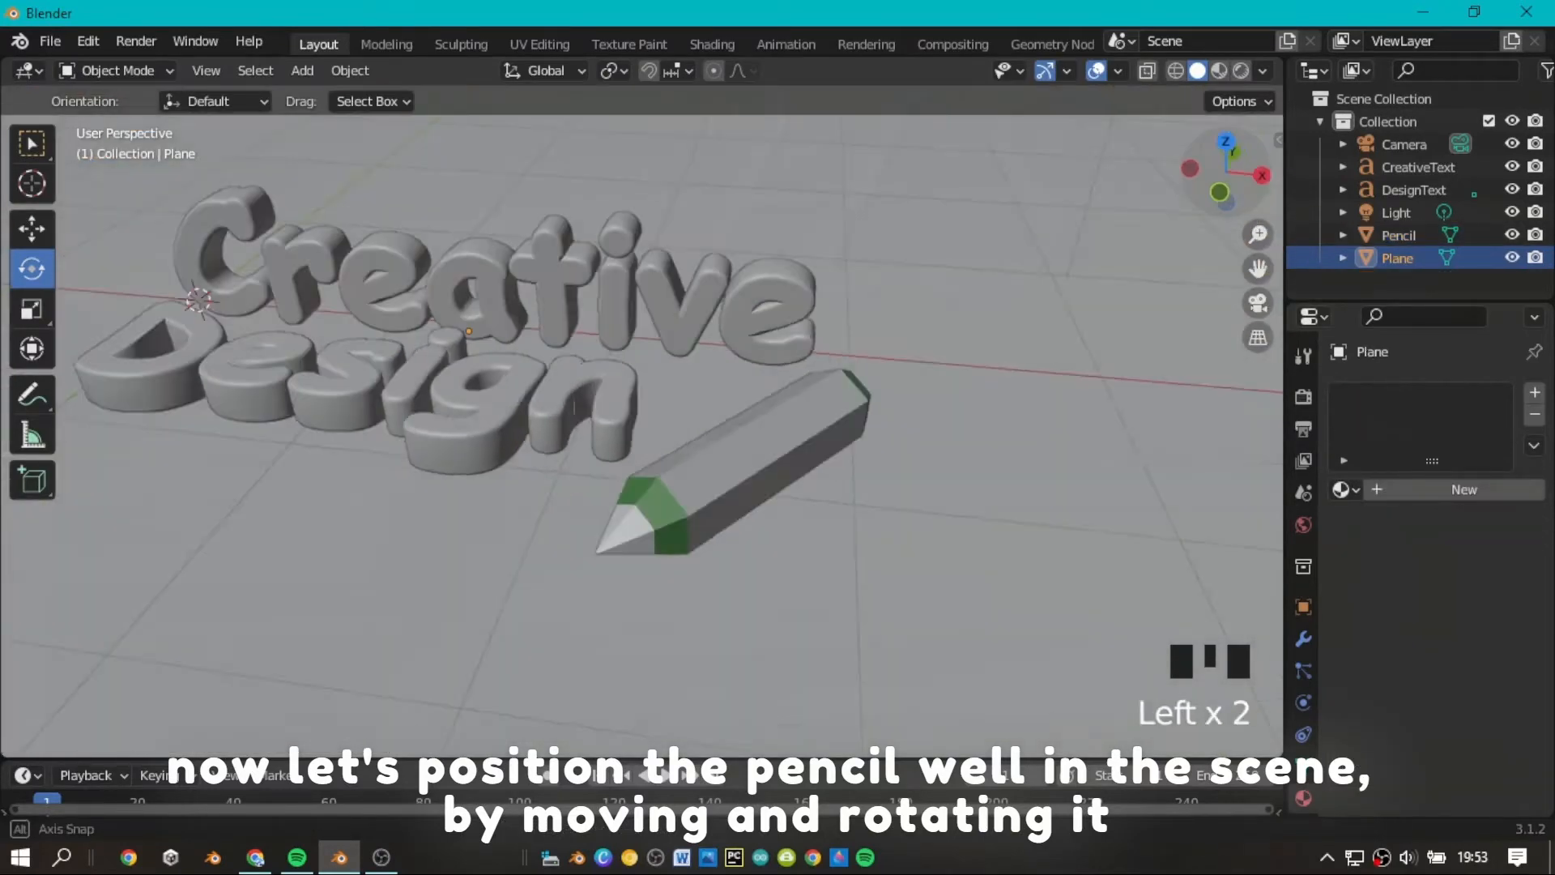
scroll(1255, 176, down, 2)
mouse_move(1255, 177)
mouse_down()
mouse_move(1134, 219)
mouse_move(984, 198)
mouse_move(1361, 154)
mouse_up()
Set the pencil's Y rotation to 32.7° so that it lies on a flat side, and inspect its tip up close.
click(692, 385)
click(1303, 607)
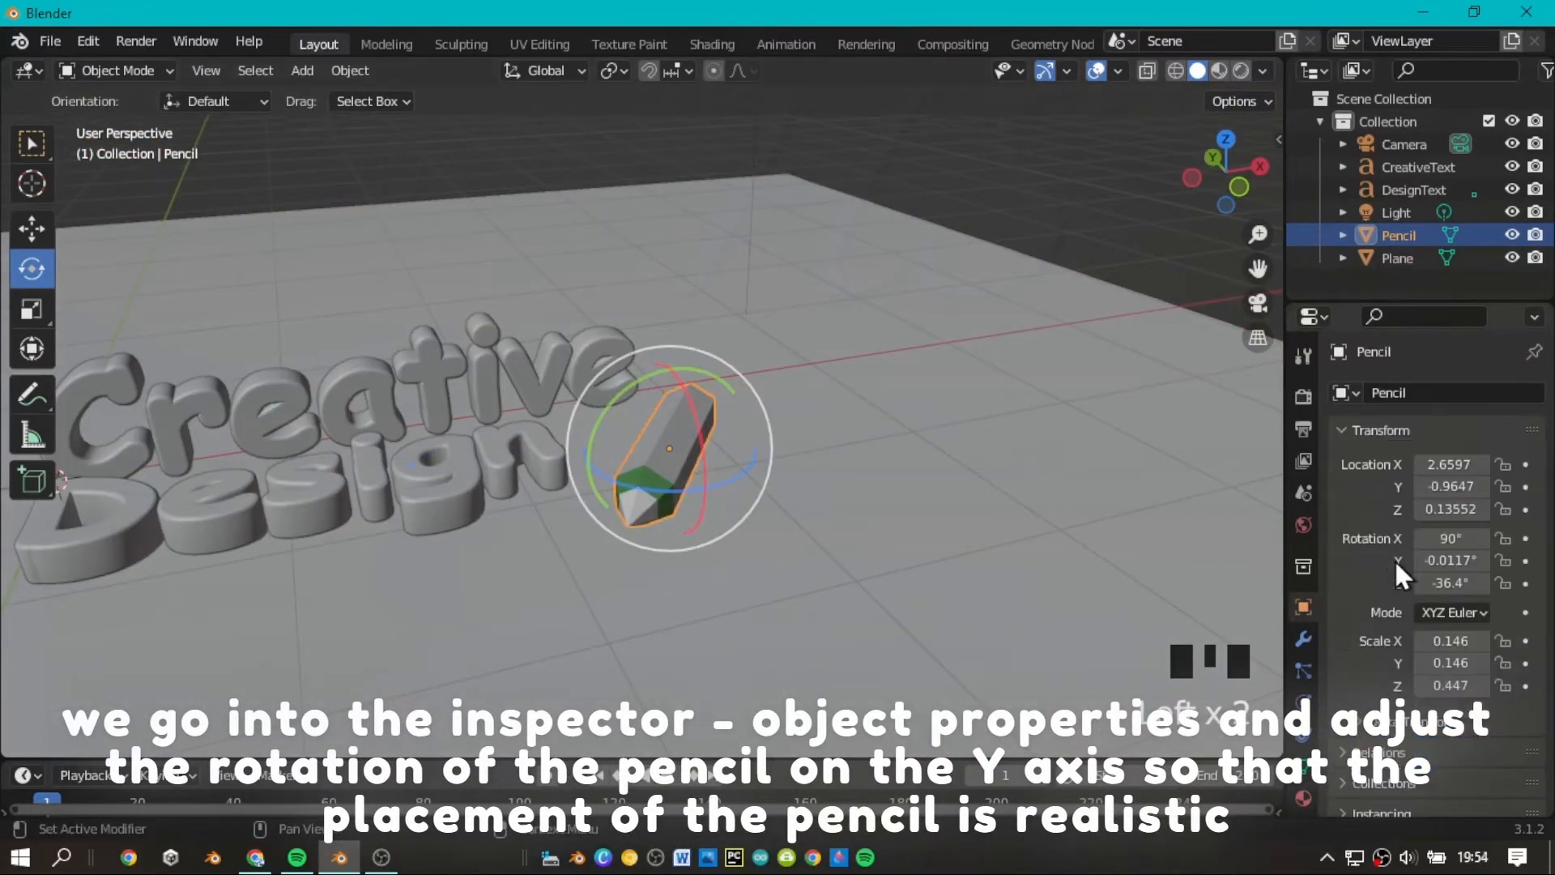
drag(1451, 561, 1482, 560)
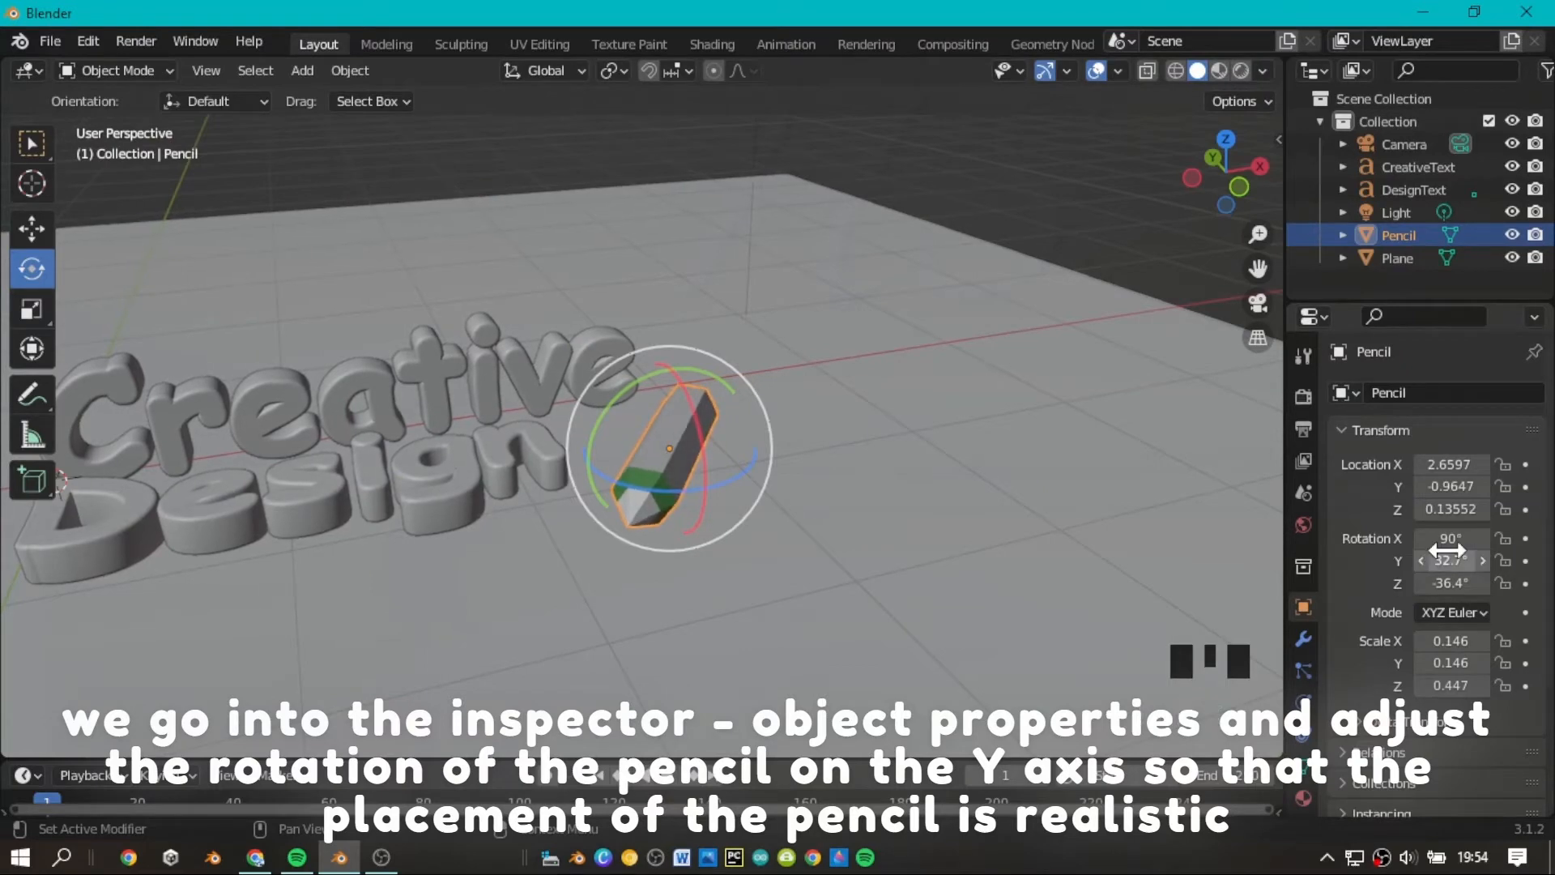
scroll(1214, 174, down, 3)
scroll(1214, 173, up, 5)
mouse_move(1215, 173)
mouse_down()
mouse_move(1235, 149)
mouse_move(1226, 159)
mouse_move(1275, 145)
mouse_move(1213, 163)
mouse_up()
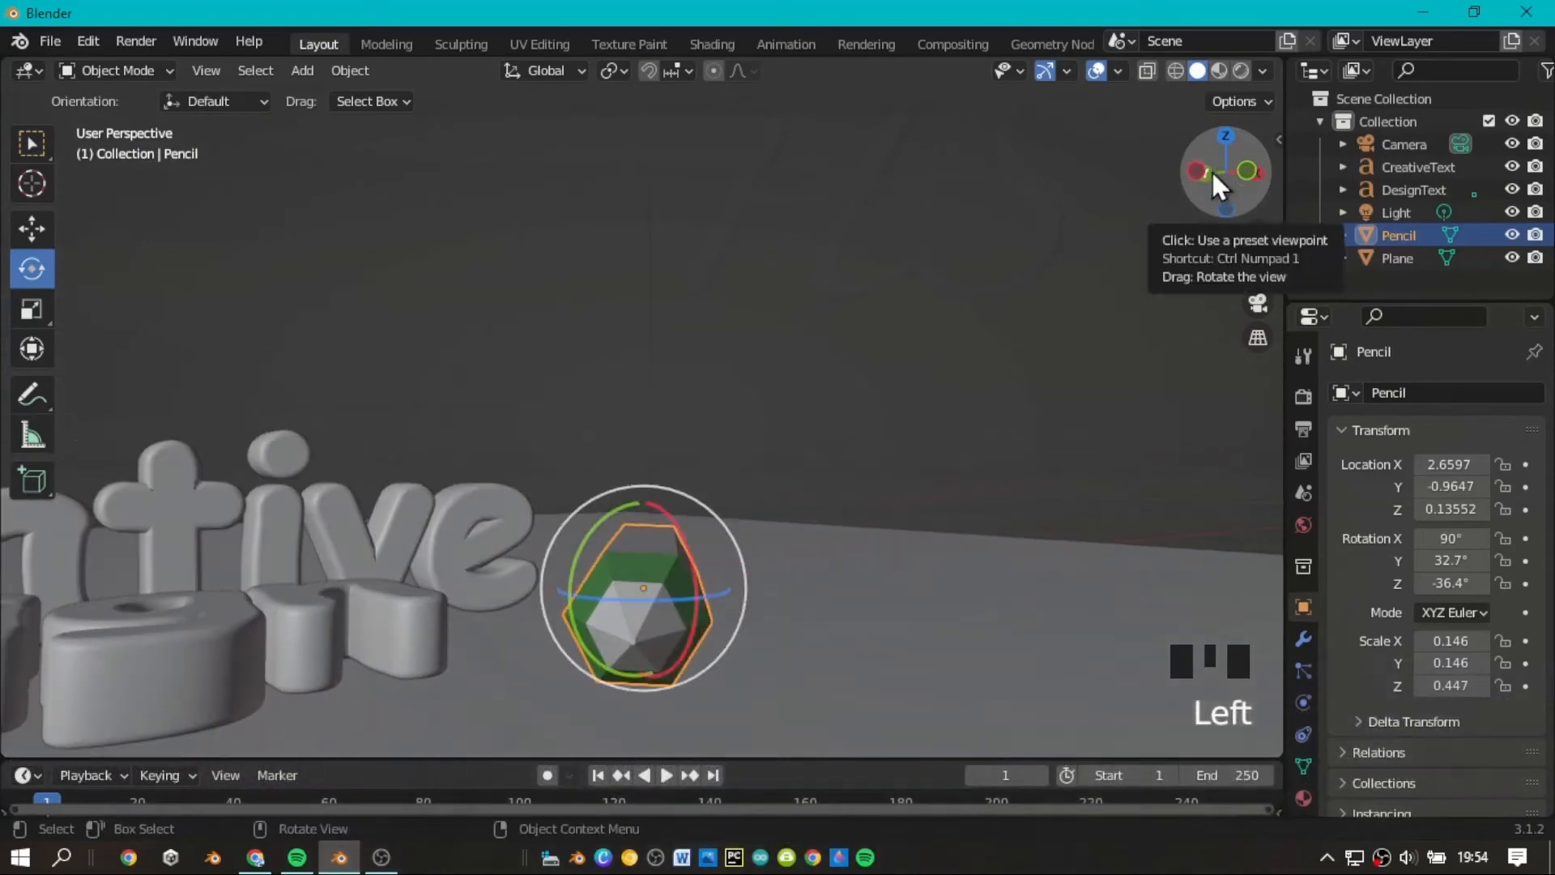
click(1079, 353)
scroll(1120, 349, down, 2)
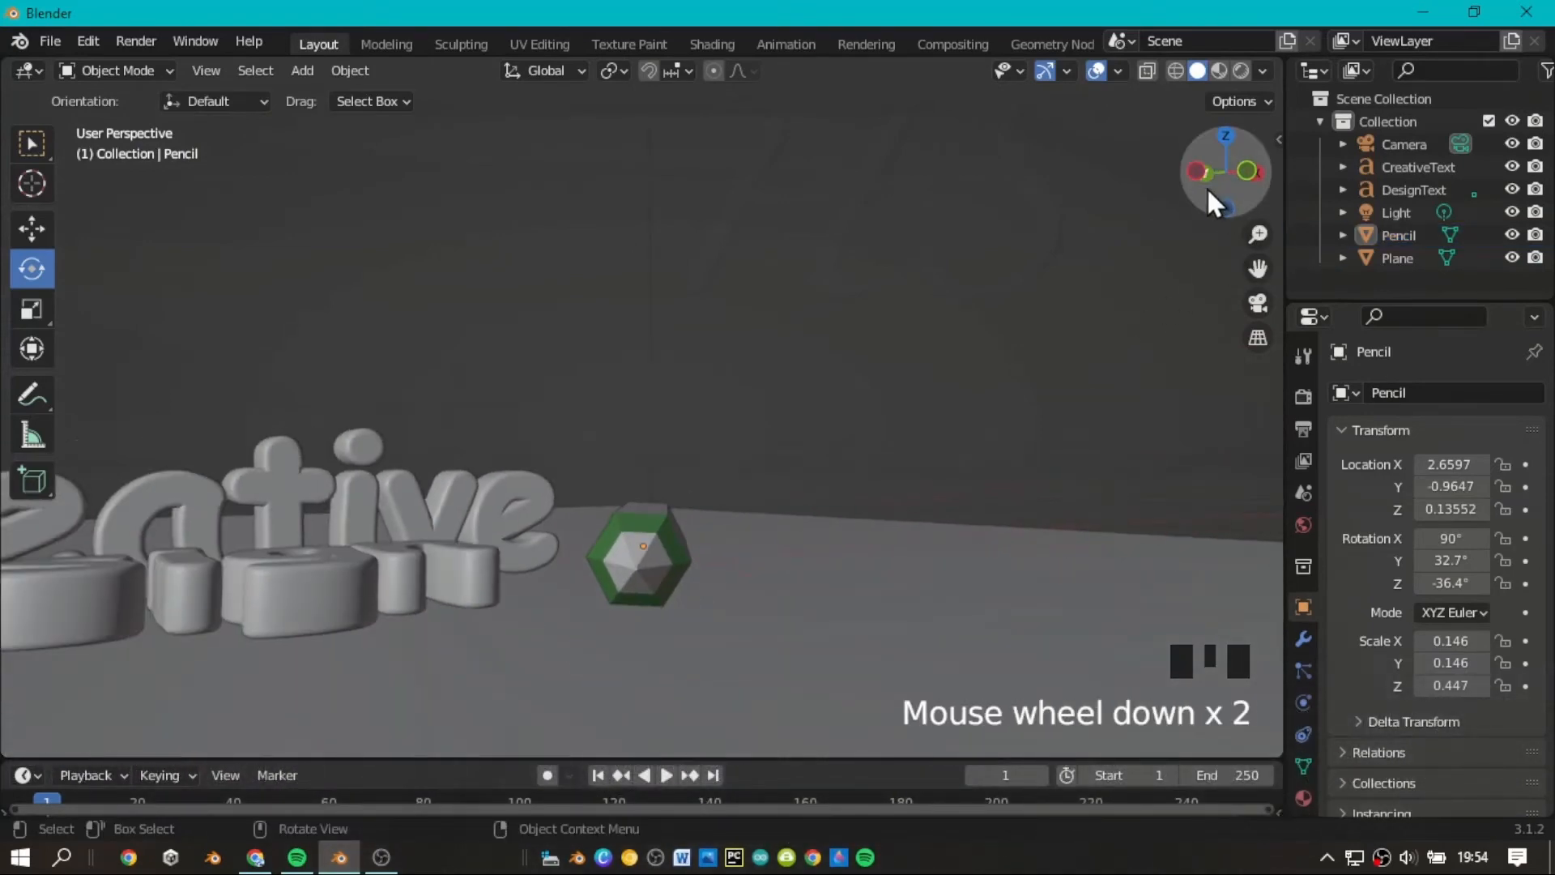
drag(1206, 186, 1175, 239)
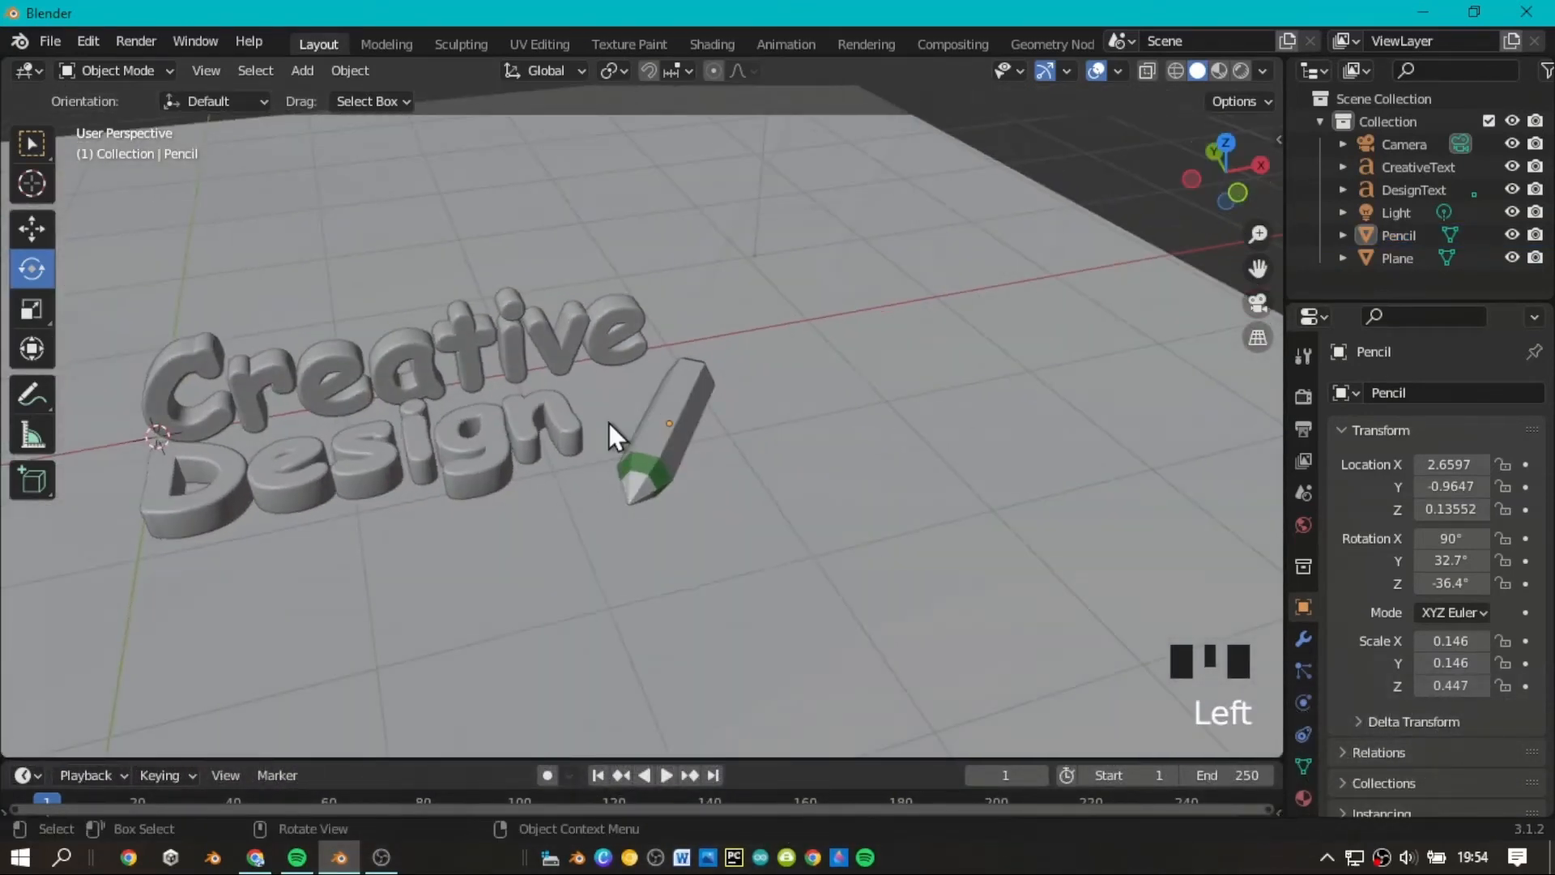
Scale the pencil down slightly from the top view, by a factor of about 0.947.
click(677, 420)
click(1226, 141)
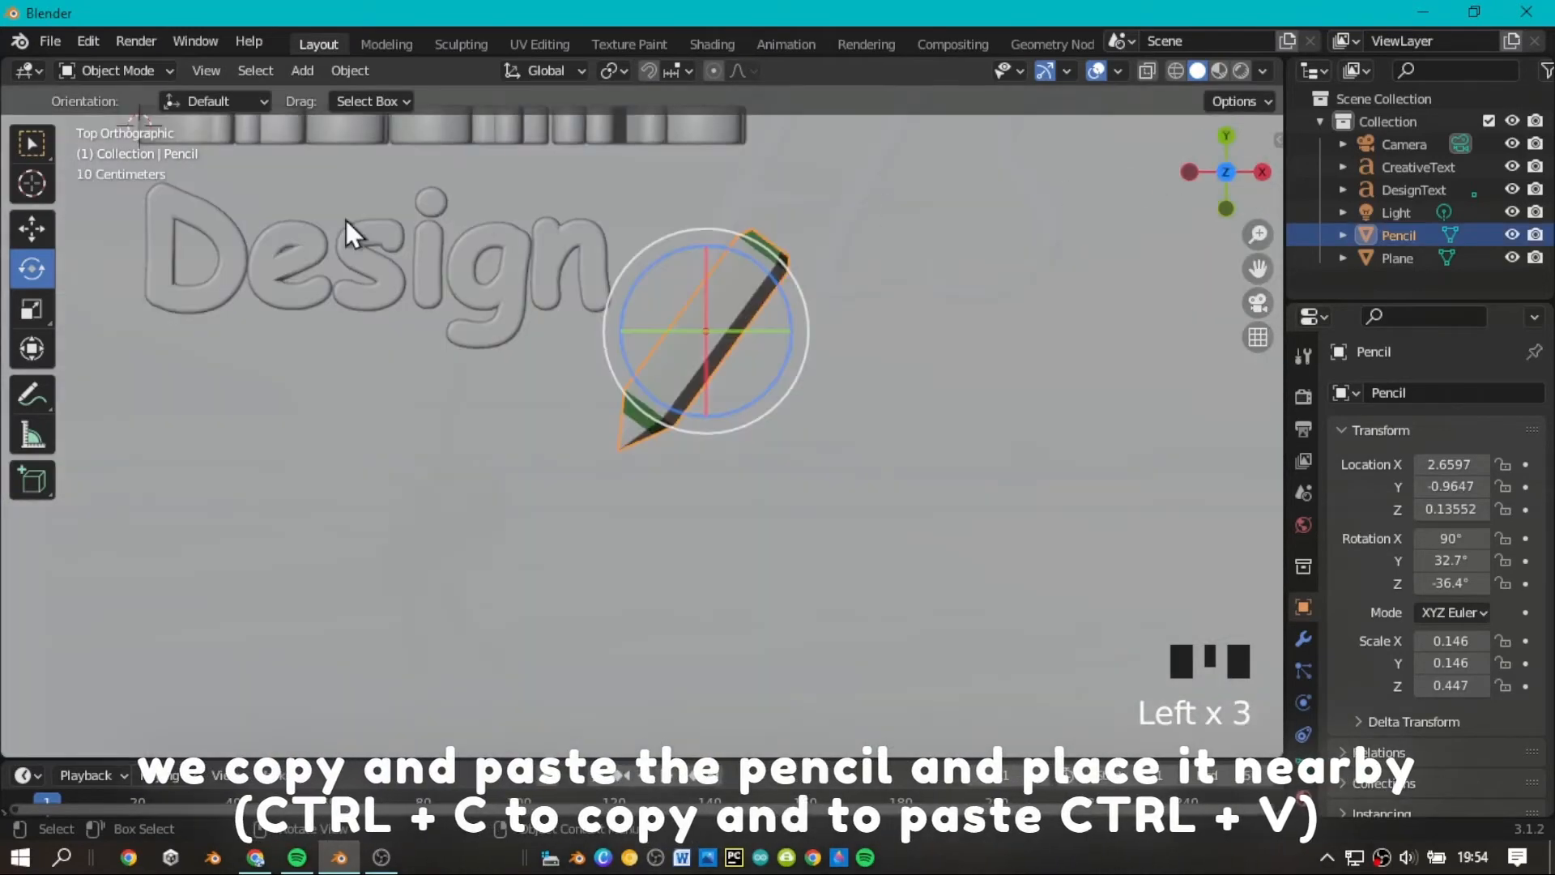
click(30, 308)
drag(676, 434, 702, 405)
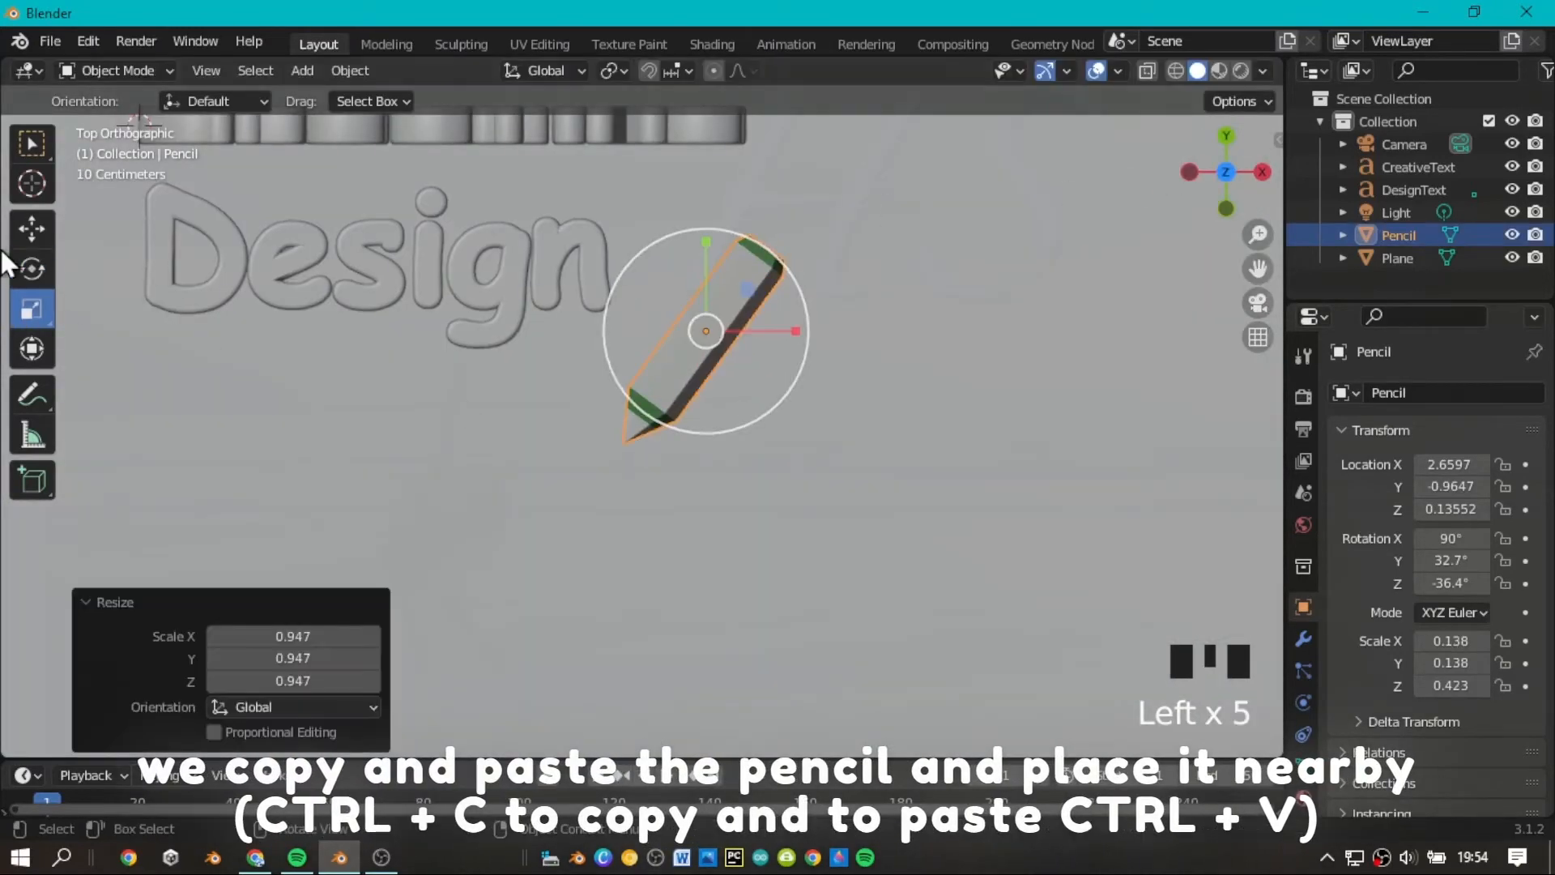
Copy and paste the pencil, then move the copy in the negative Y direction and about 0.155 m along X.
click(32, 229)
key(ctrl+c)
key(ctrl+v)
drag(711, 263, 717, 347)
drag(787, 418, 819, 434)
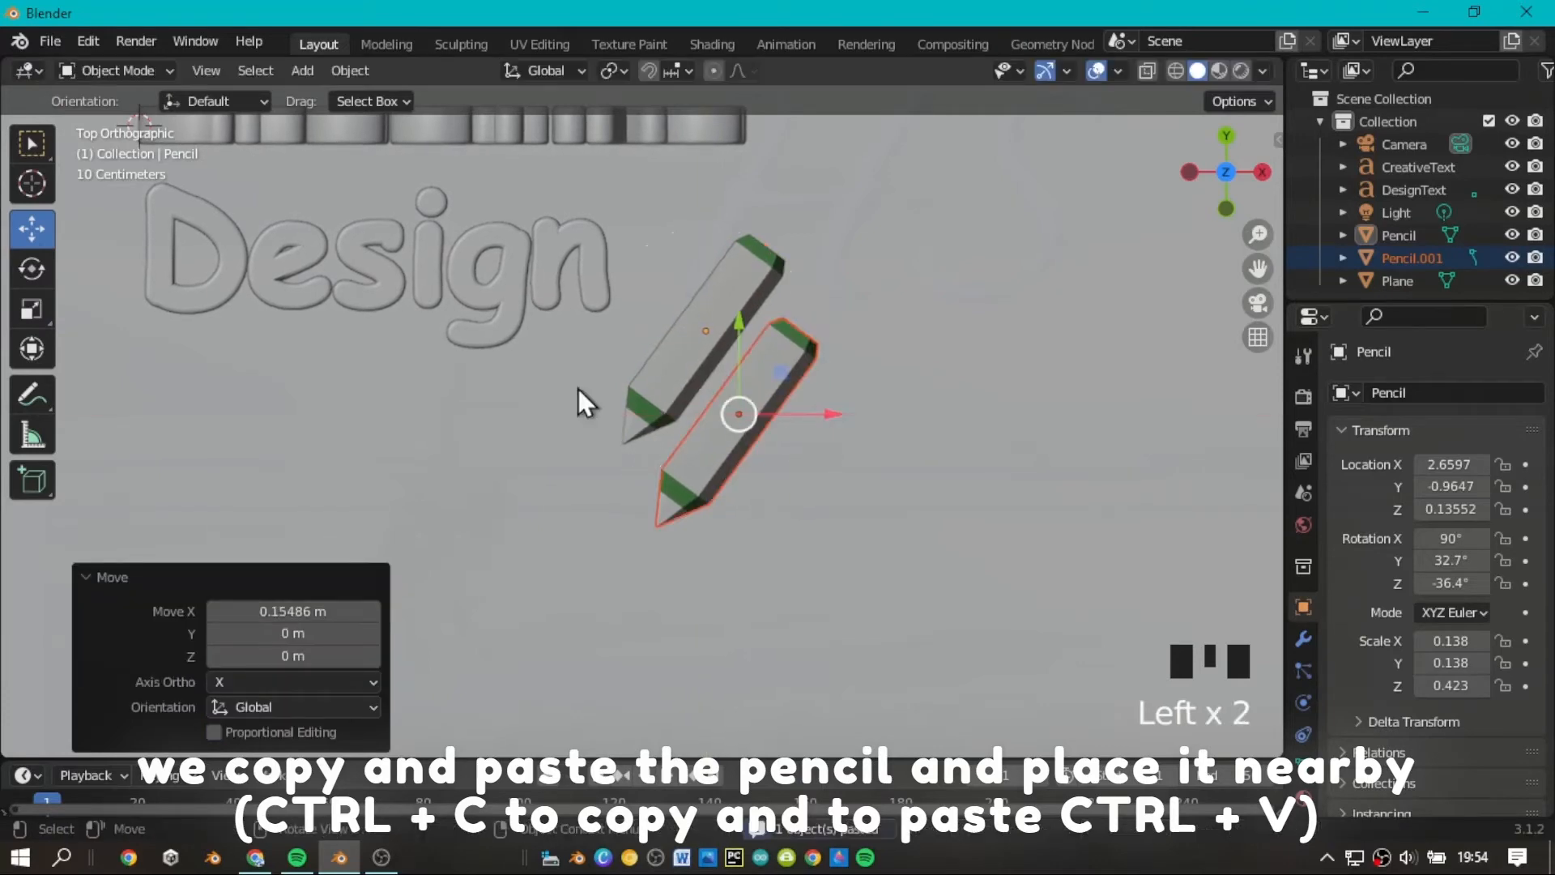
Scale the pencil copy up by about 1.196 and move it closer, directly alongside the original pencil.
click(30, 308)
drag(757, 500, 694, 514)
click(31, 229)
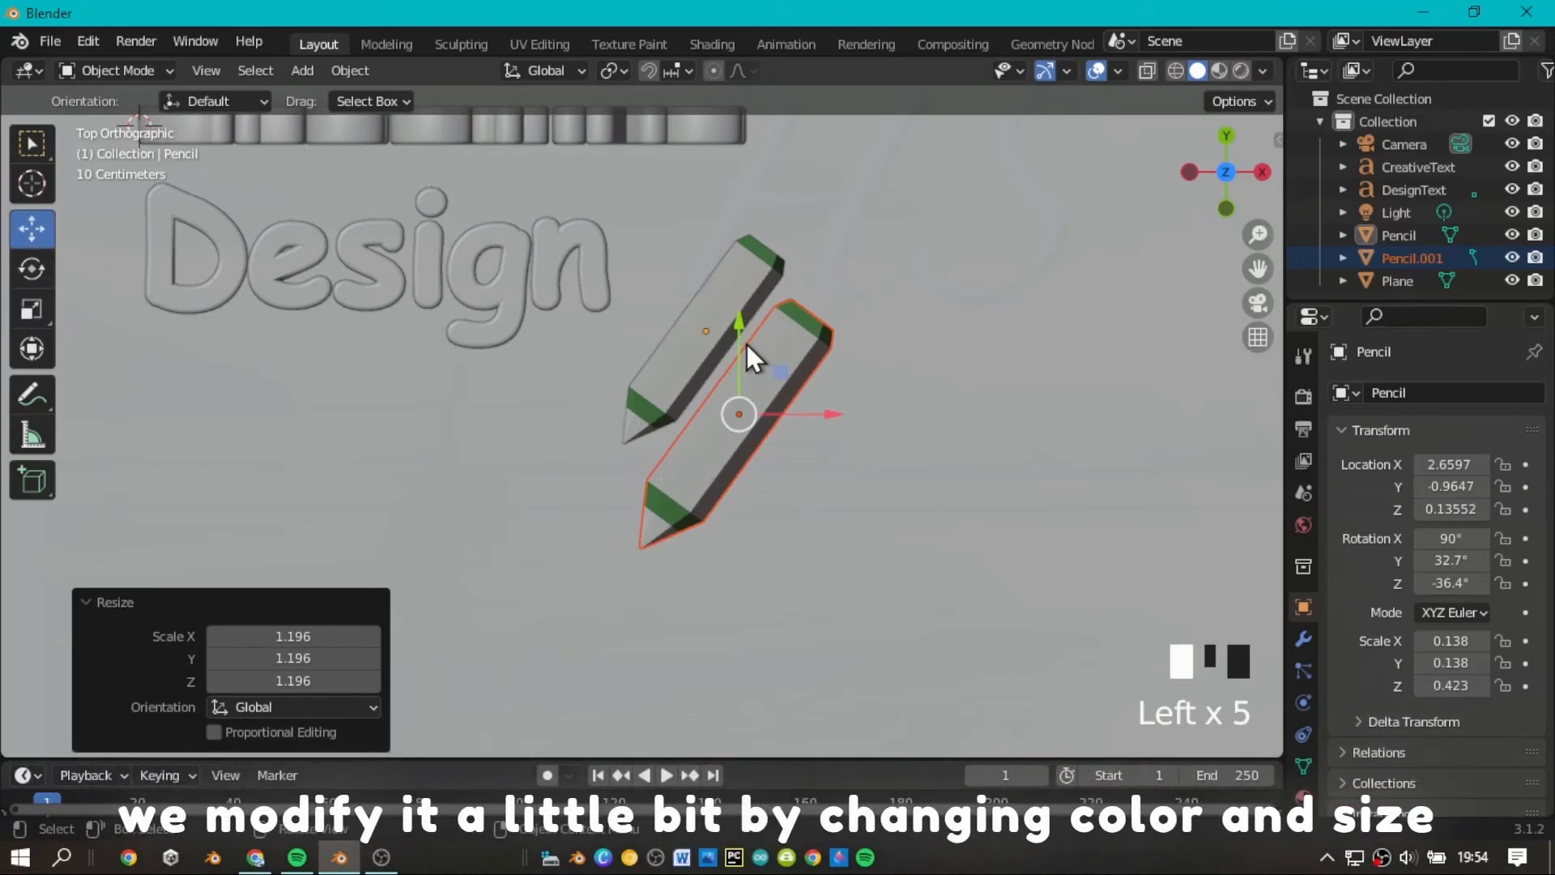
drag(740, 335, 730, 318)
drag(830, 396, 842, 395)
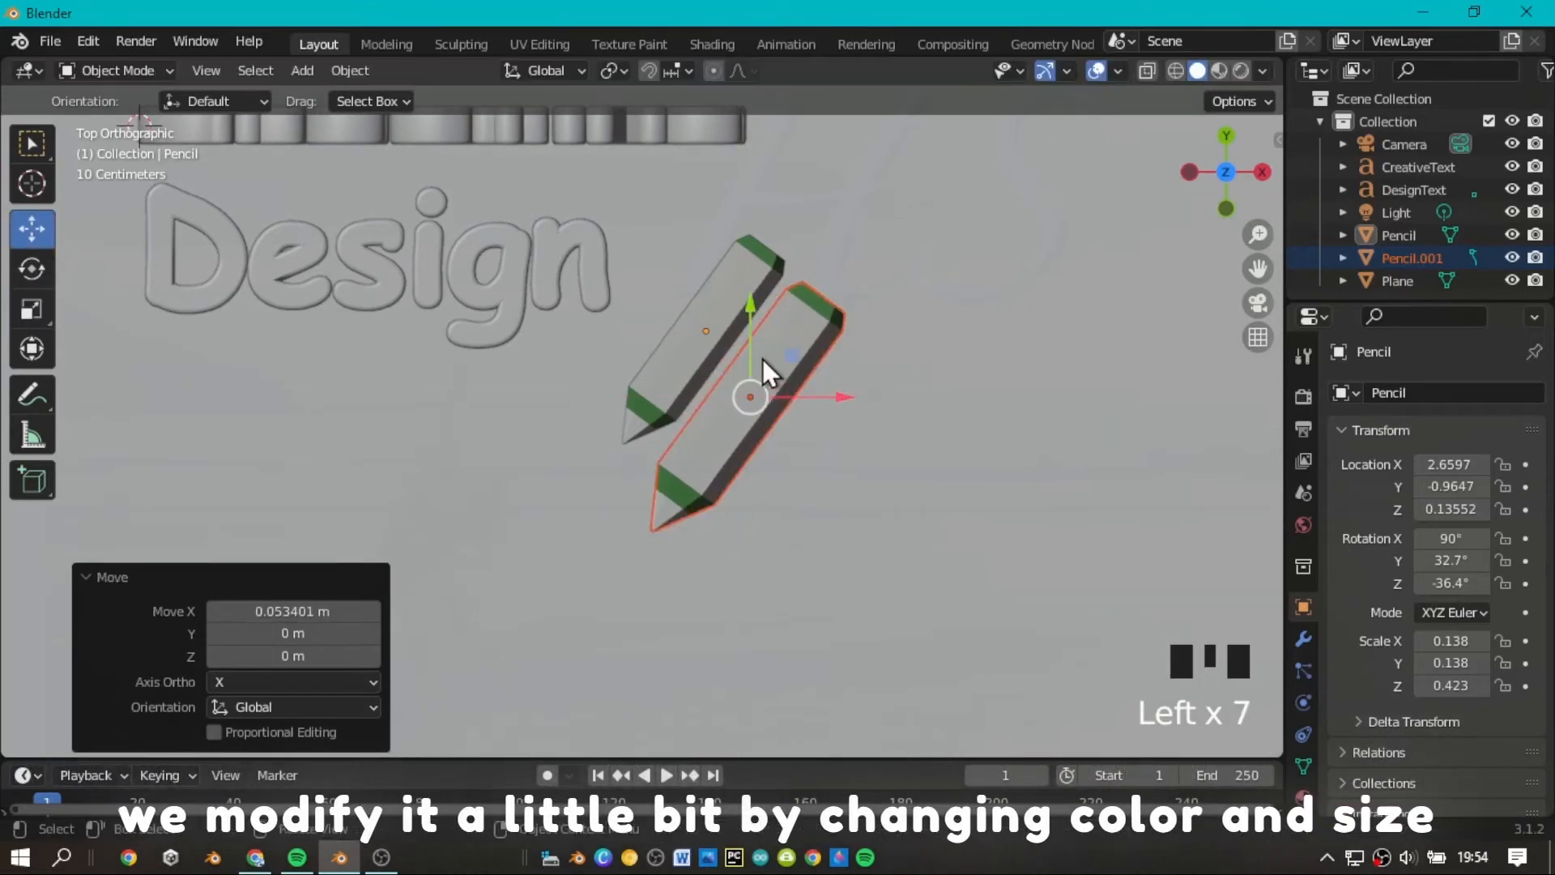
drag(751, 316, 751, 305)
click(1003, 264)
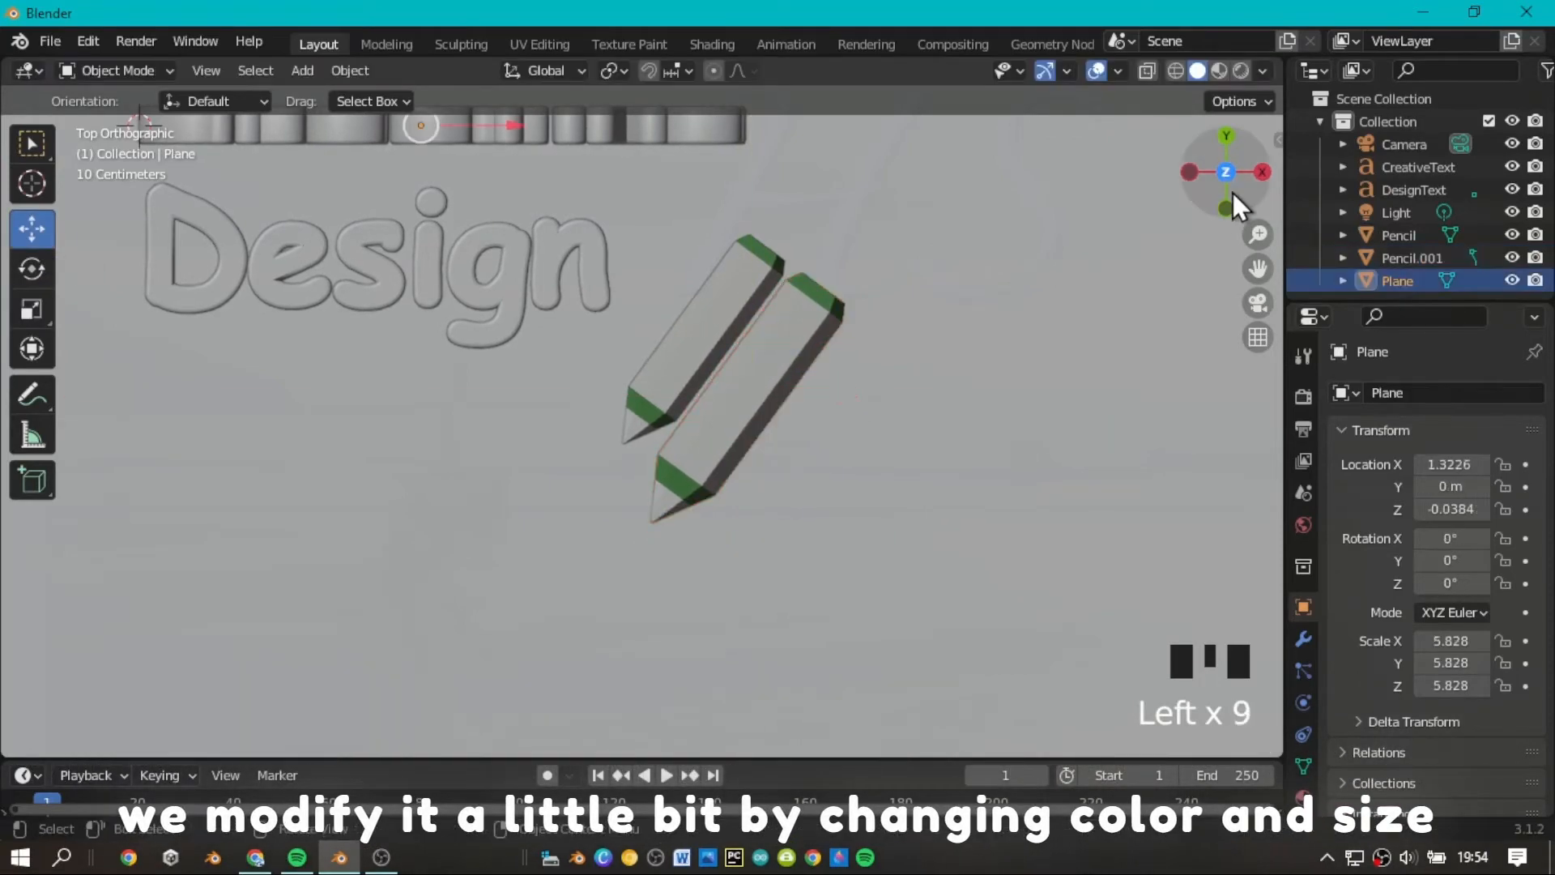
Examine the placement of both pencils beside the texts on the plane from several angles.
mouse_move(1227, 193)
mouse_down()
mouse_move(1272, 122)
mouse_move(1405, 49)
mouse_move(1351, 7)
mouse_move(1217, 183)
mouse_move(1368, 129)
mouse_move(1230, 132)
mouse_move(1045, 223)
mouse_move(980, 275)
mouse_up()
scroll(1226, 192, down, 3)
scroll(1232, 248, up, 6)
scroll(1229, 258, up, 2)
click(744, 510)
scroll(1090, 418, down, 3)
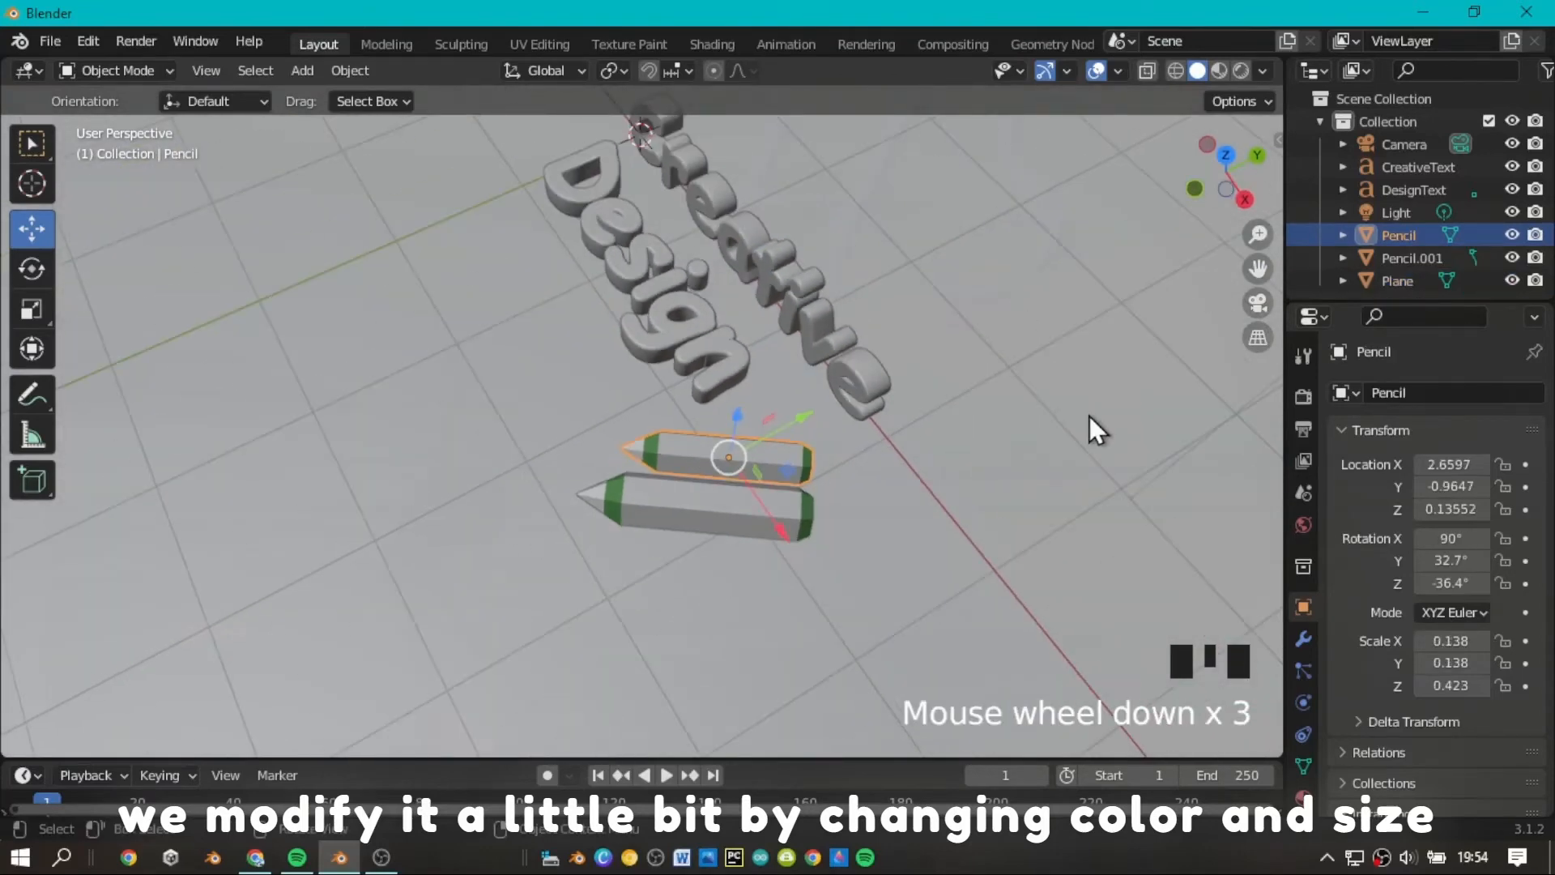
click(1090, 418)
scroll(1232, 247, down, 3)
drag(1233, 185, 1416, 101)
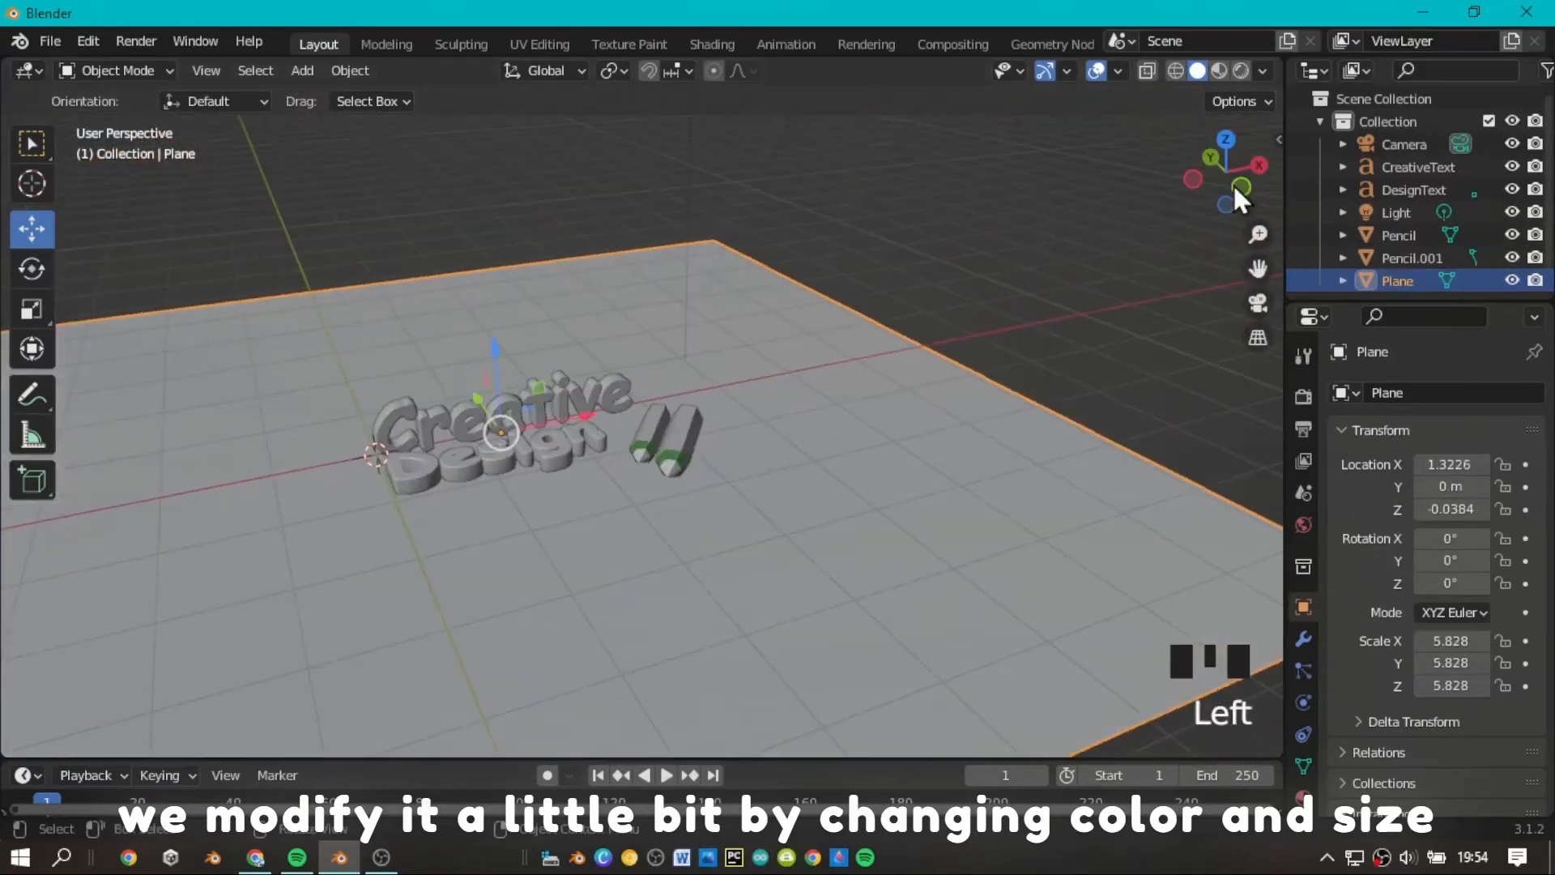
scroll(1232, 191, up, 7)
mouse_move(1232, 188)
mouse_down()
mouse_move(1291, 177)
mouse_move(1224, 193)
mouse_up()
scroll(1233, 191, down, 2)
scroll(1231, 240, up, 2)
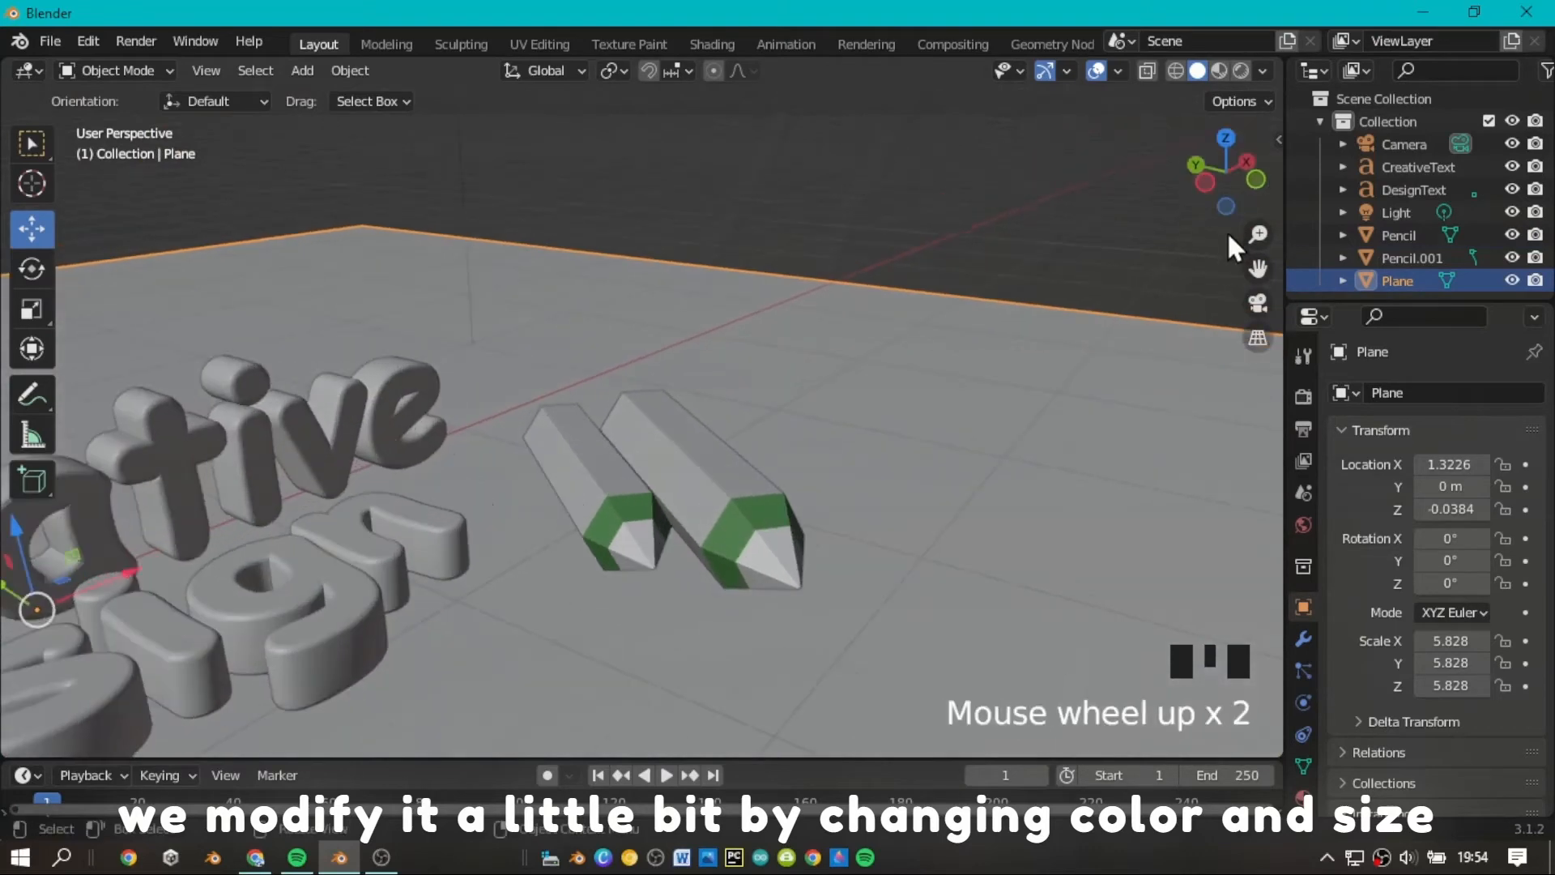
Display the scene in Material Preview shading with the texts and both pencils in view.
scroll(1249, 264, down, 1)
drag(1252, 266, 1375, 273)
scroll(1243, 215, down, 4)
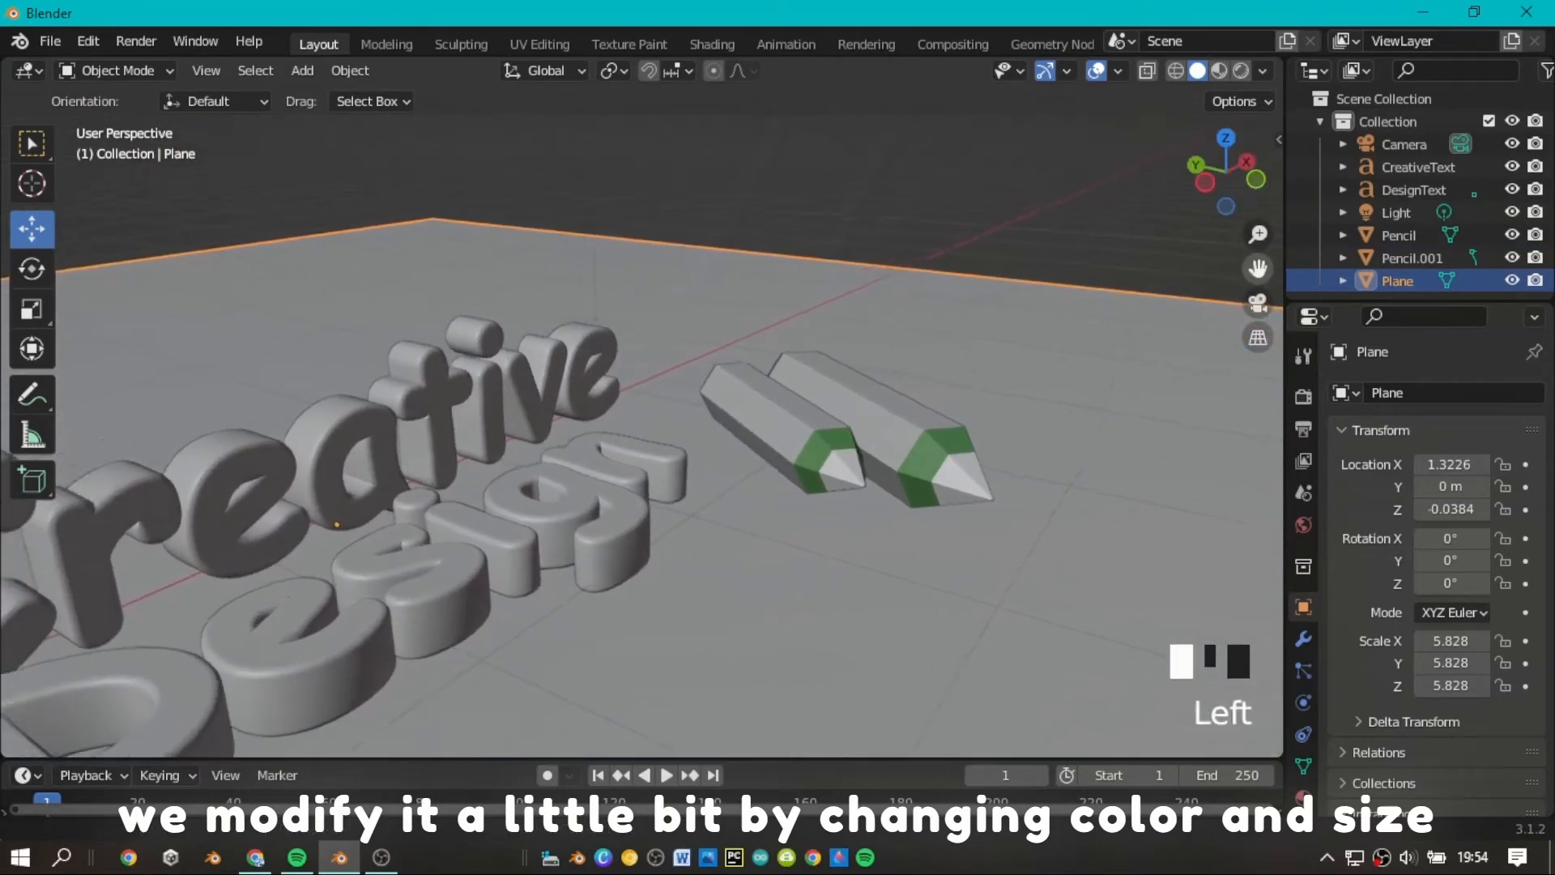
drag(1243, 214, 1196, 95)
click(1219, 71)
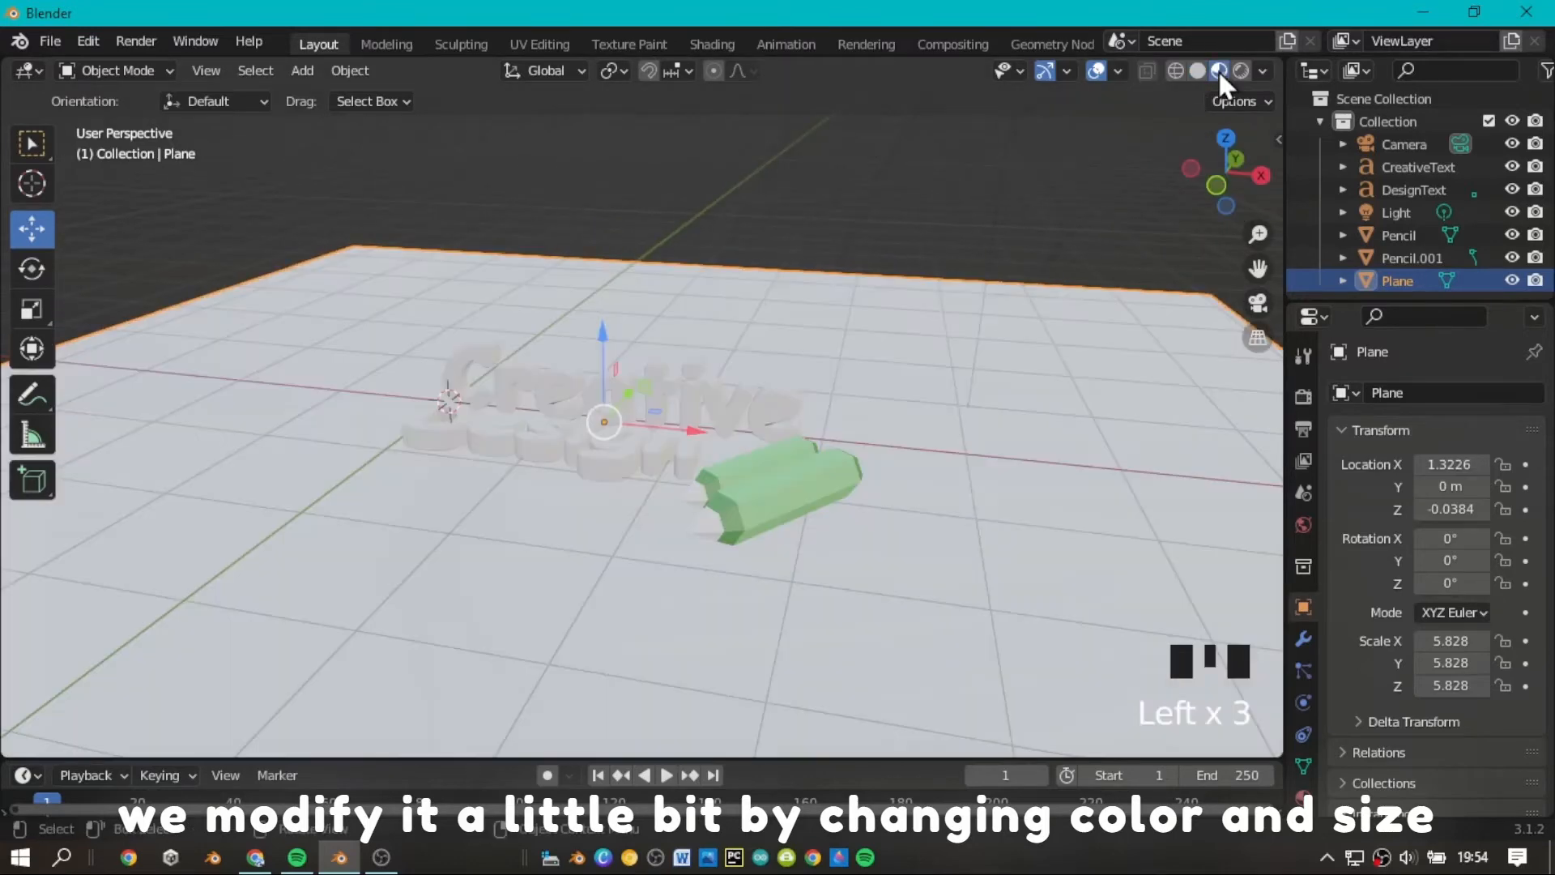
Change the base color of the larger pencil's body material, Material.004, to red.
click(858, 489)
click(1302, 796)
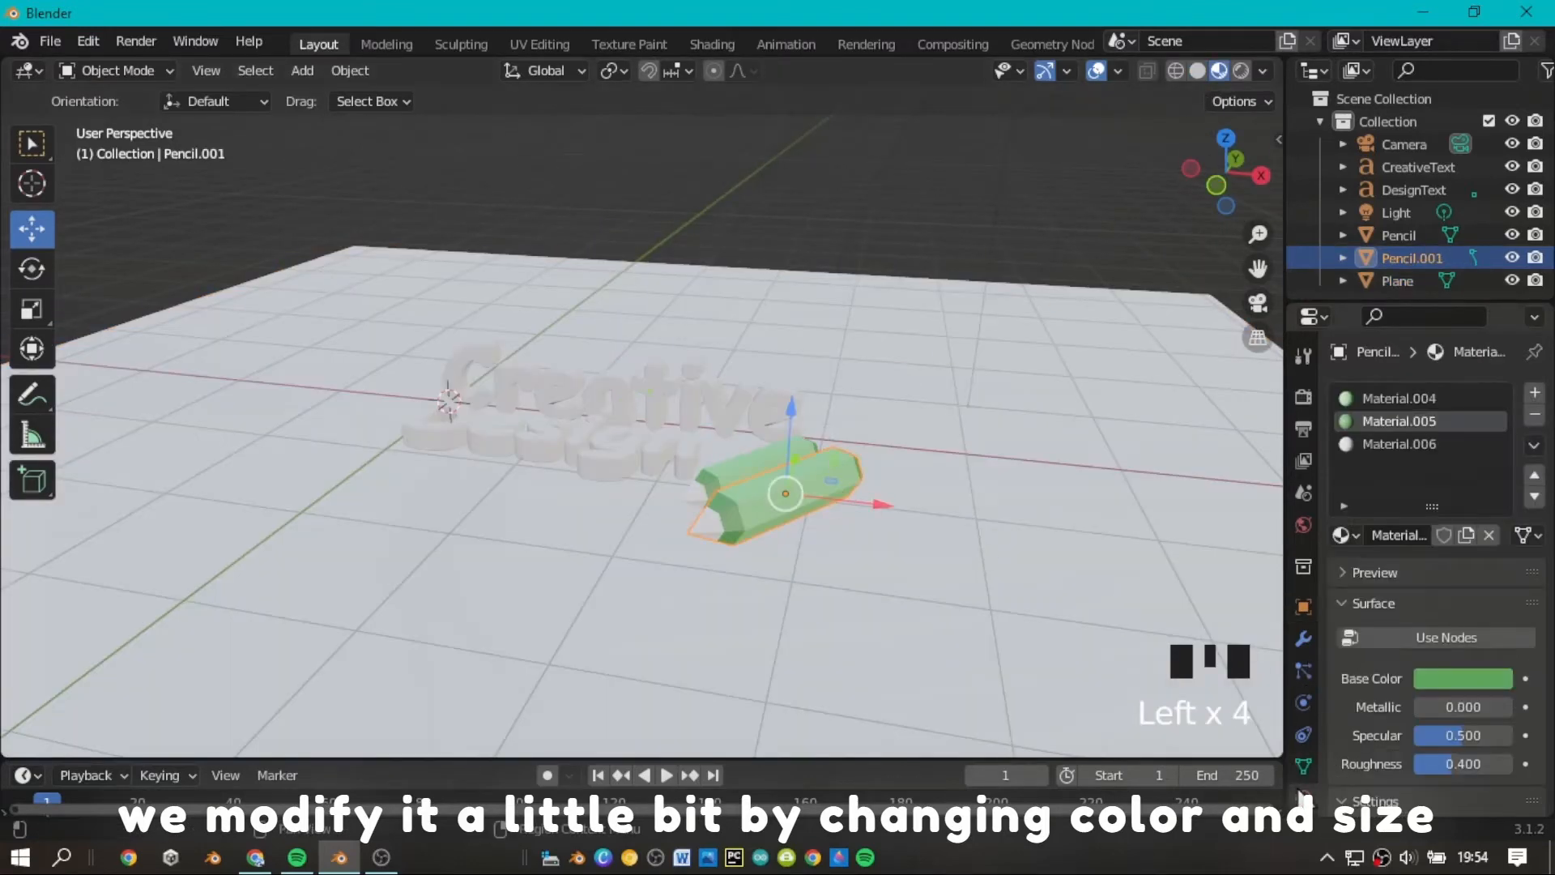
click(1421, 395)
click(1451, 779)
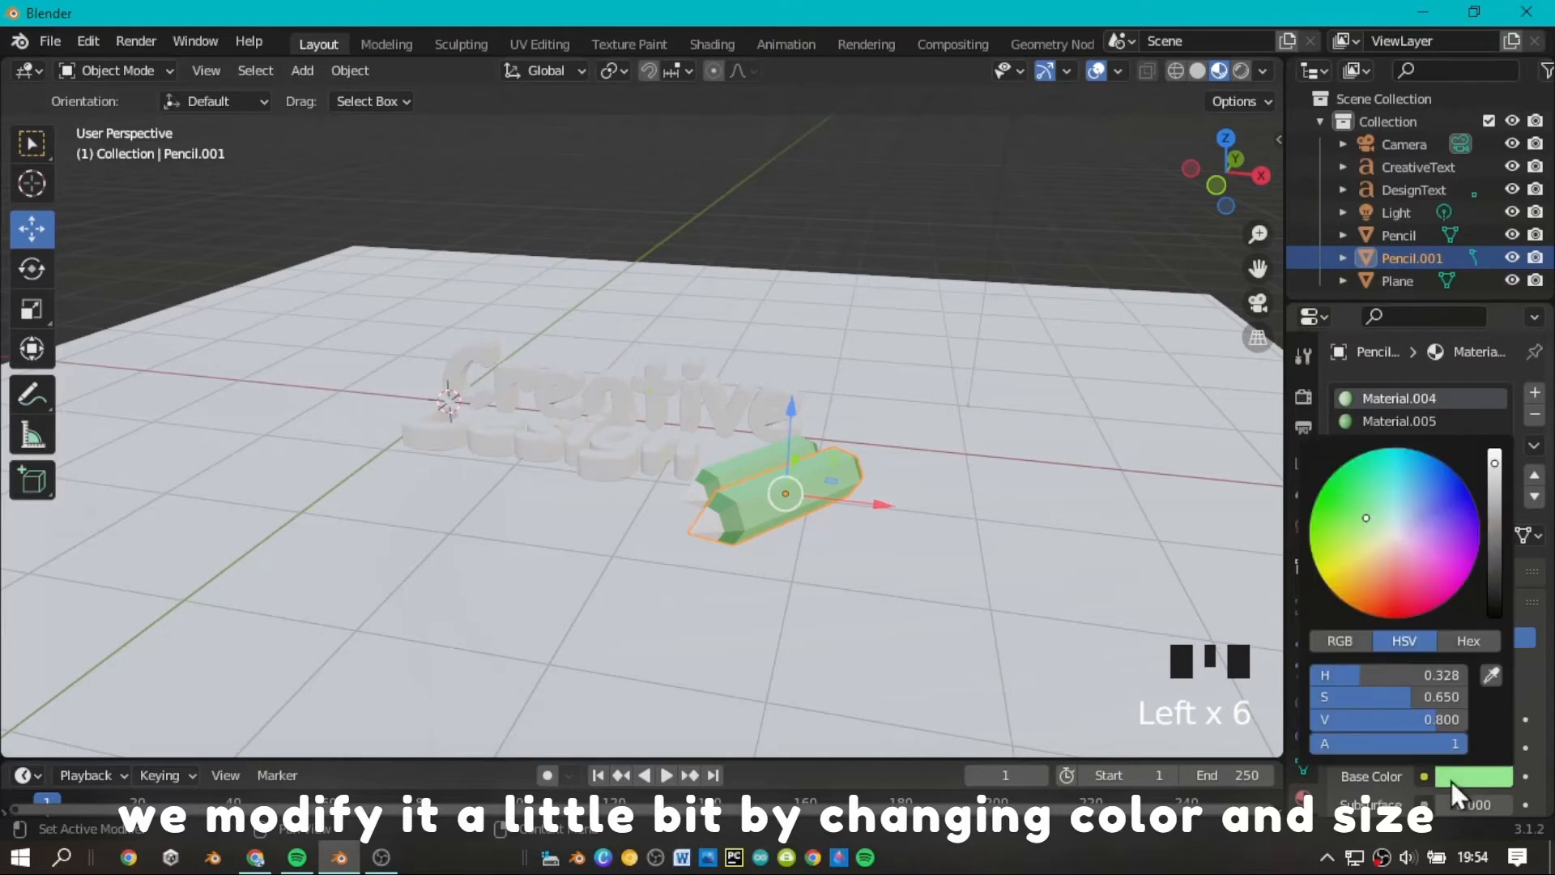
click(1390, 551)
Set the base color of the larger pencil's Material.005 to dark red, with hue 0.001, saturation 0.933 and value 0.376.
click(1396, 418)
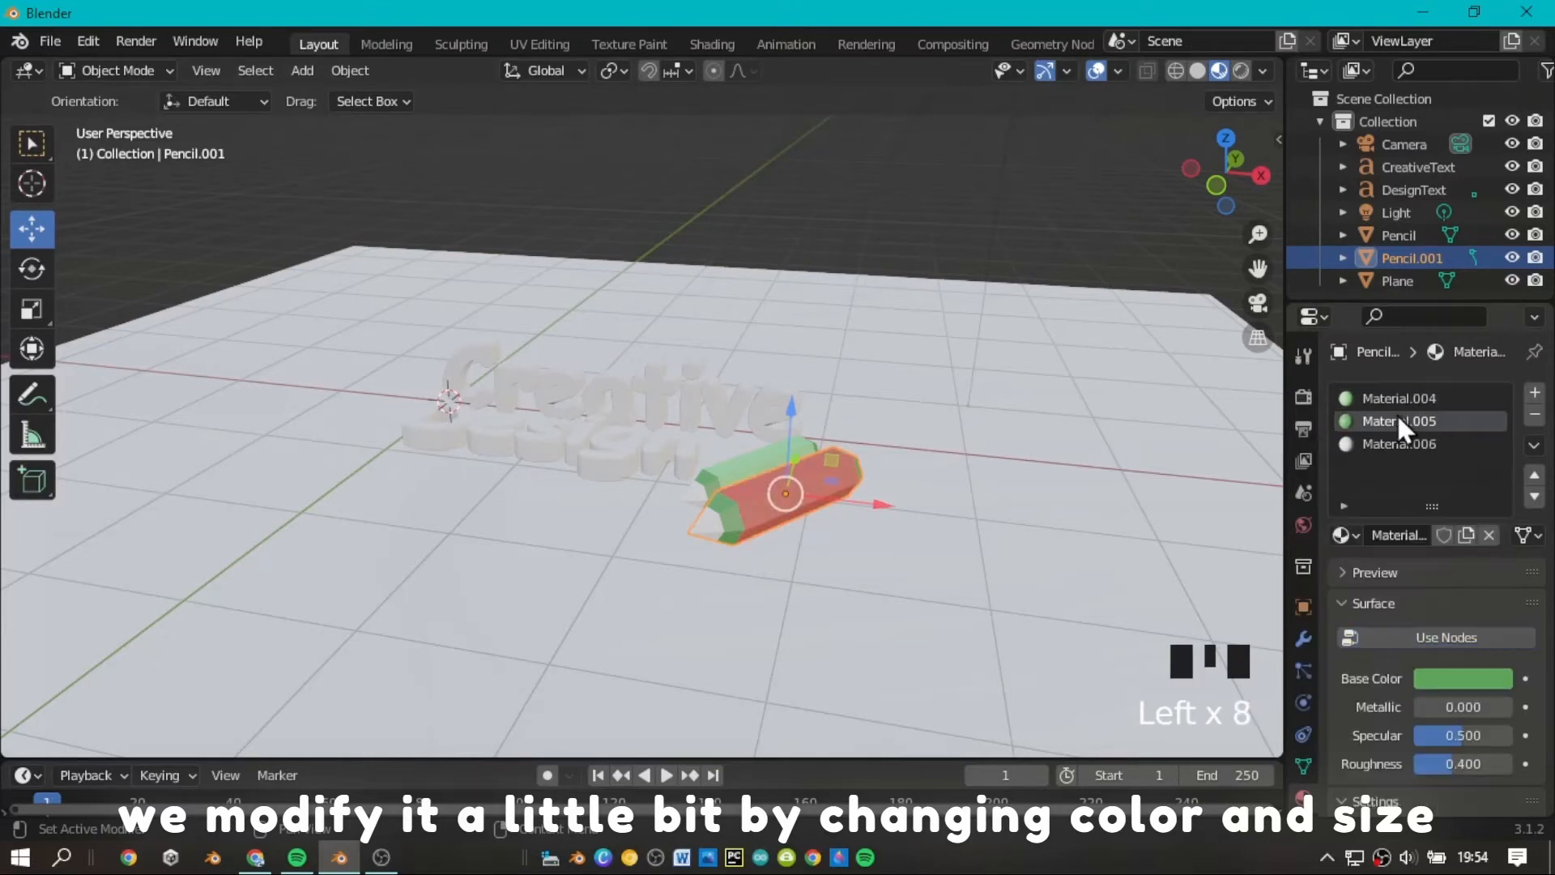
click(1463, 679)
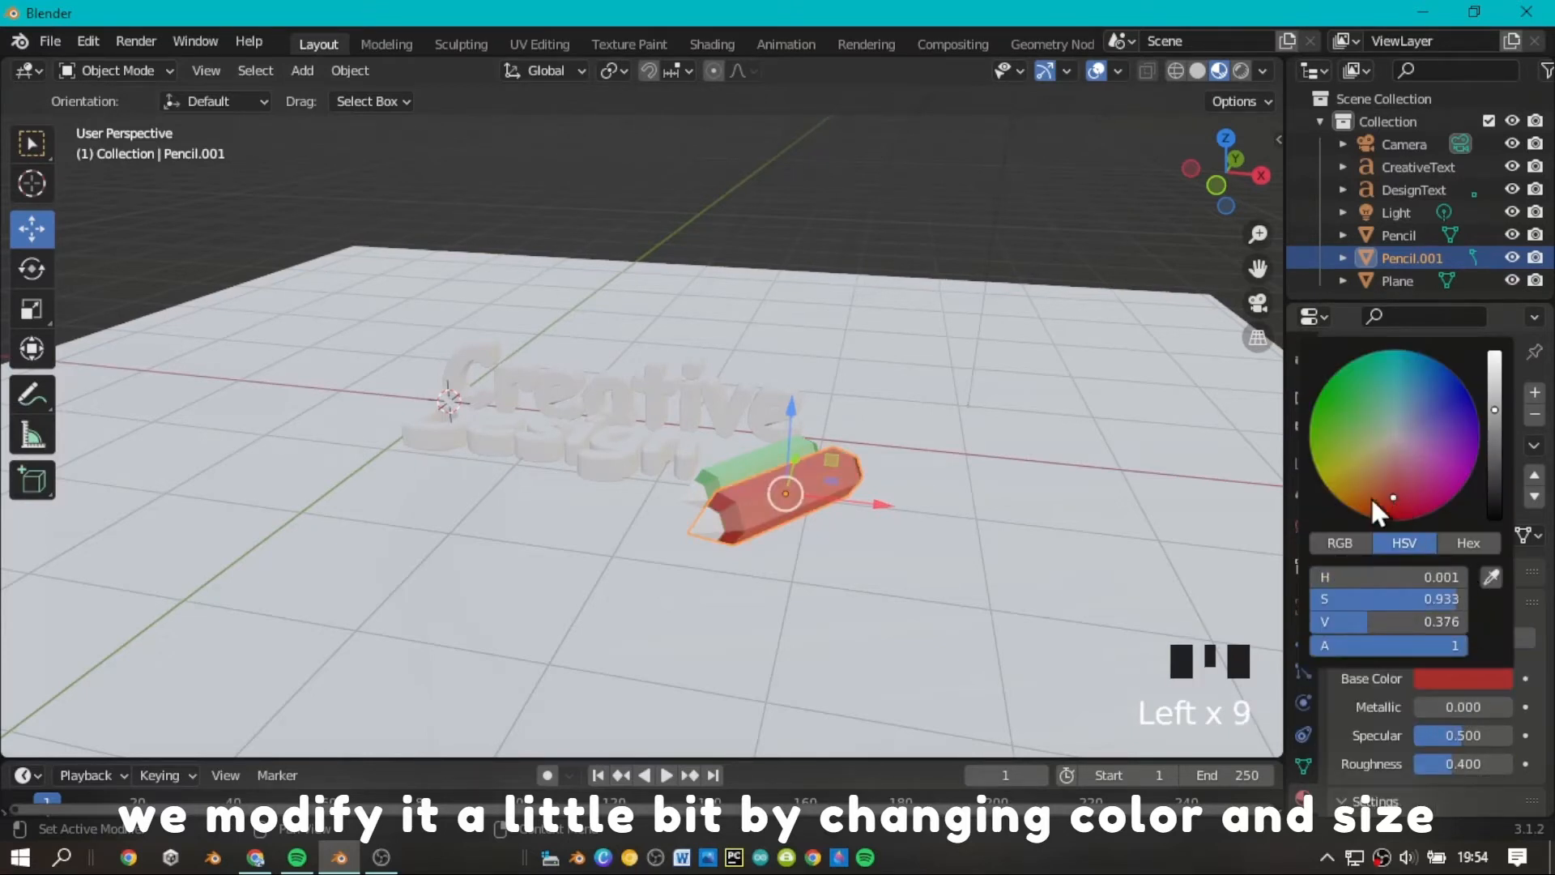
click(1142, 464)
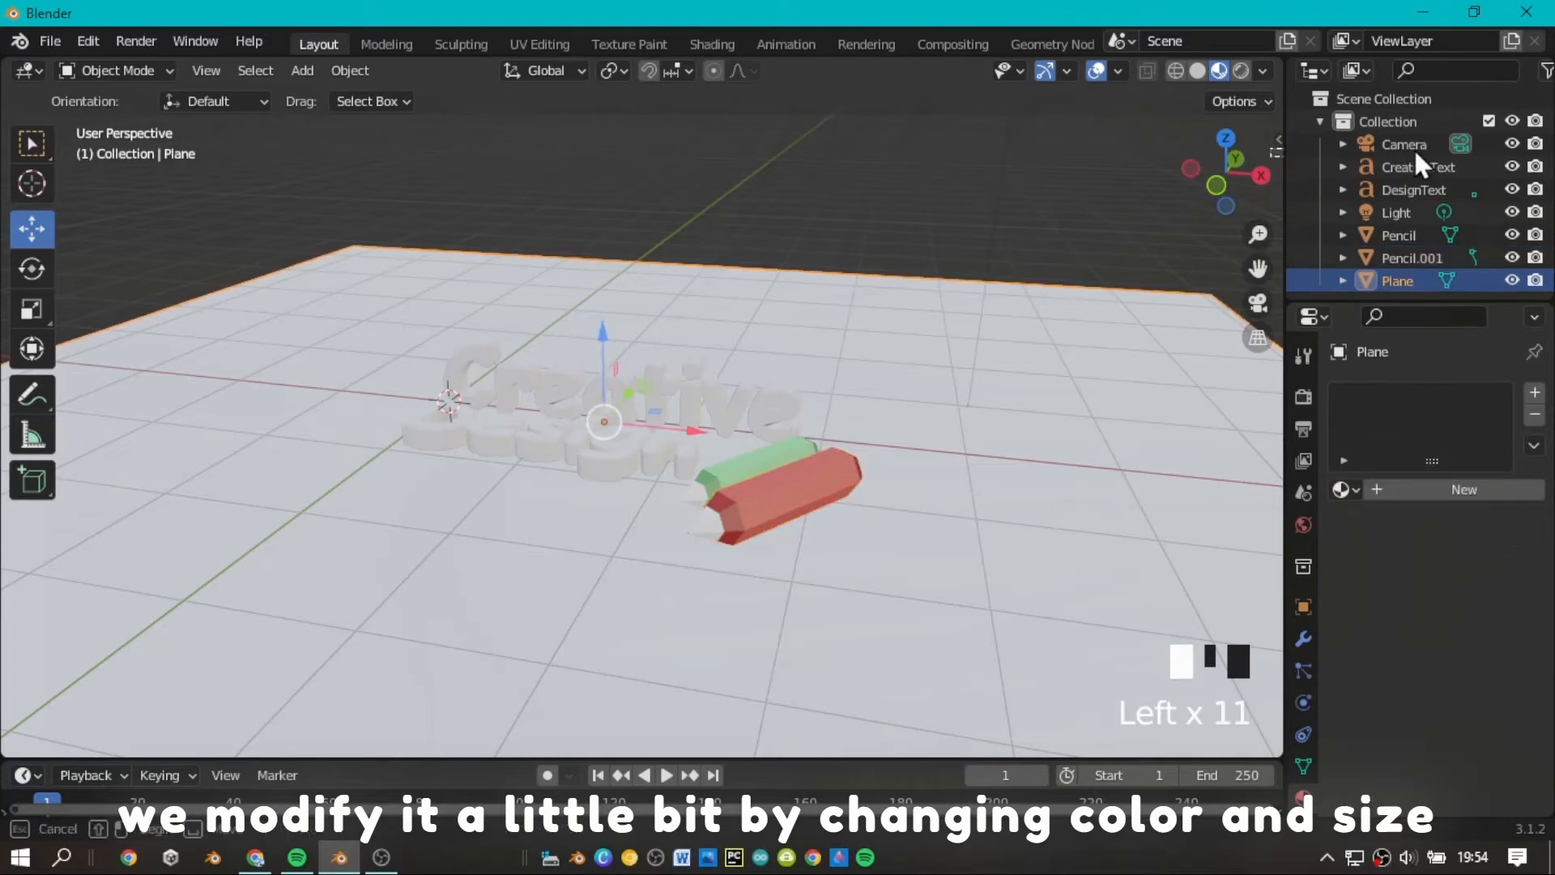
Check the recolored pencil beside the green one and switch the viewport back to Solid shading.
drag(1415, 151, 1415, 152)
drag(1235, 177, 1344, 177)
scroll(1239, 178, up, 4)
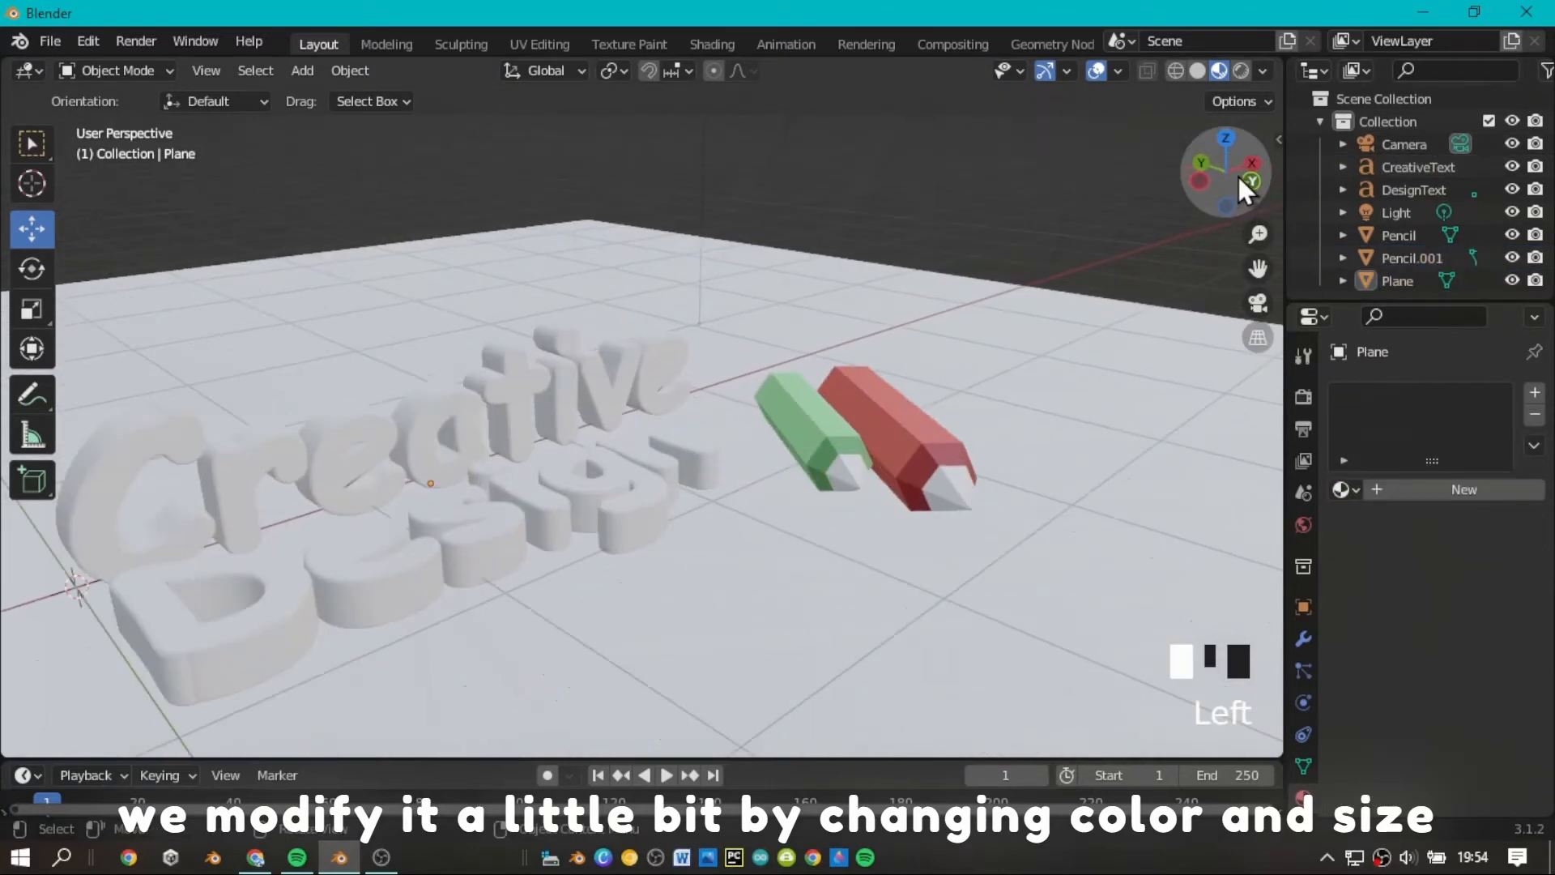
click(1196, 70)
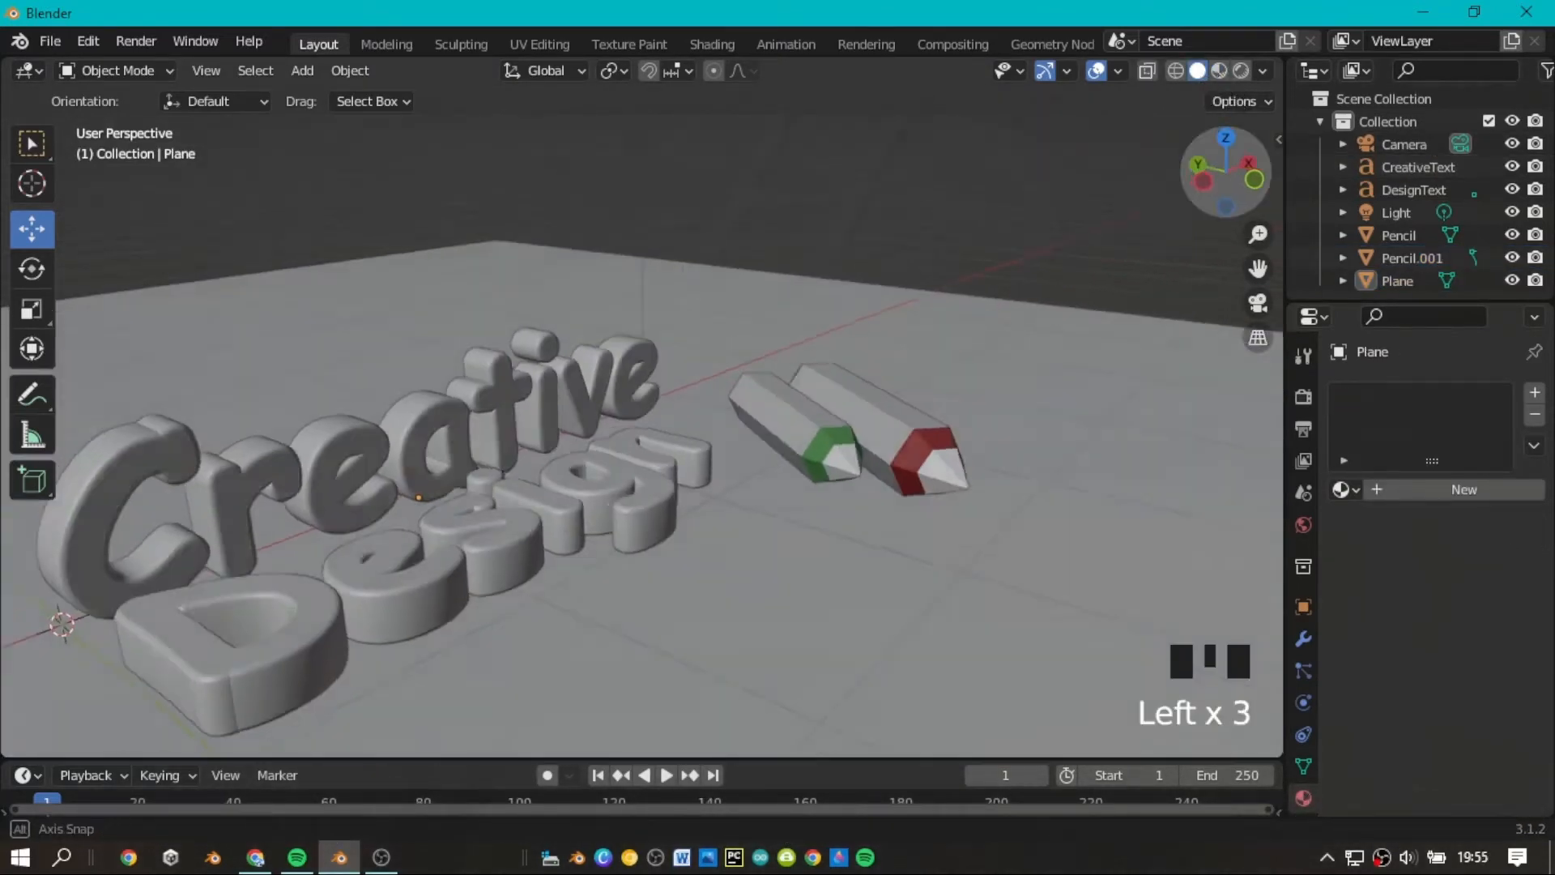
mouse_move(1224, 174)
mouse_down()
mouse_move(1357, 243)
mouse_move(1434, 258)
mouse_move(1080, 201)
mouse_move(1068, 178)
mouse_move(1280, 179)
mouse_move(1257, 202)
mouse_up()
scroll(1221, 174, down, 2)
drag(1258, 268, 1215, 340)
scroll(1255, 260, down, 3)
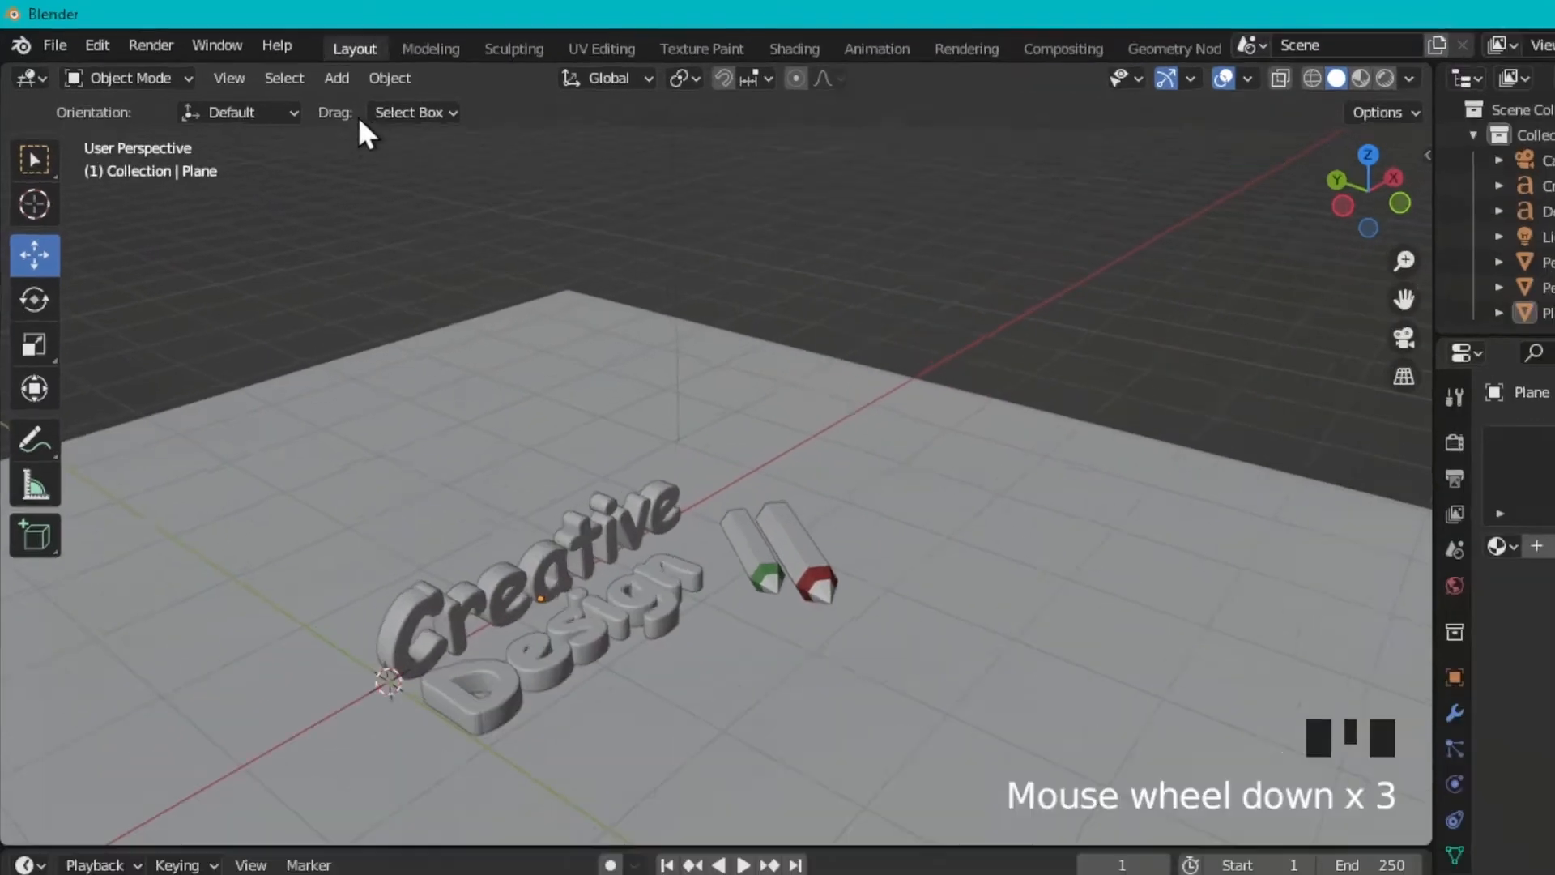
Add a cylinder mesh and raise its vertex count until its side is smoothly round.
click(337, 77)
mouse_move(391, 115)
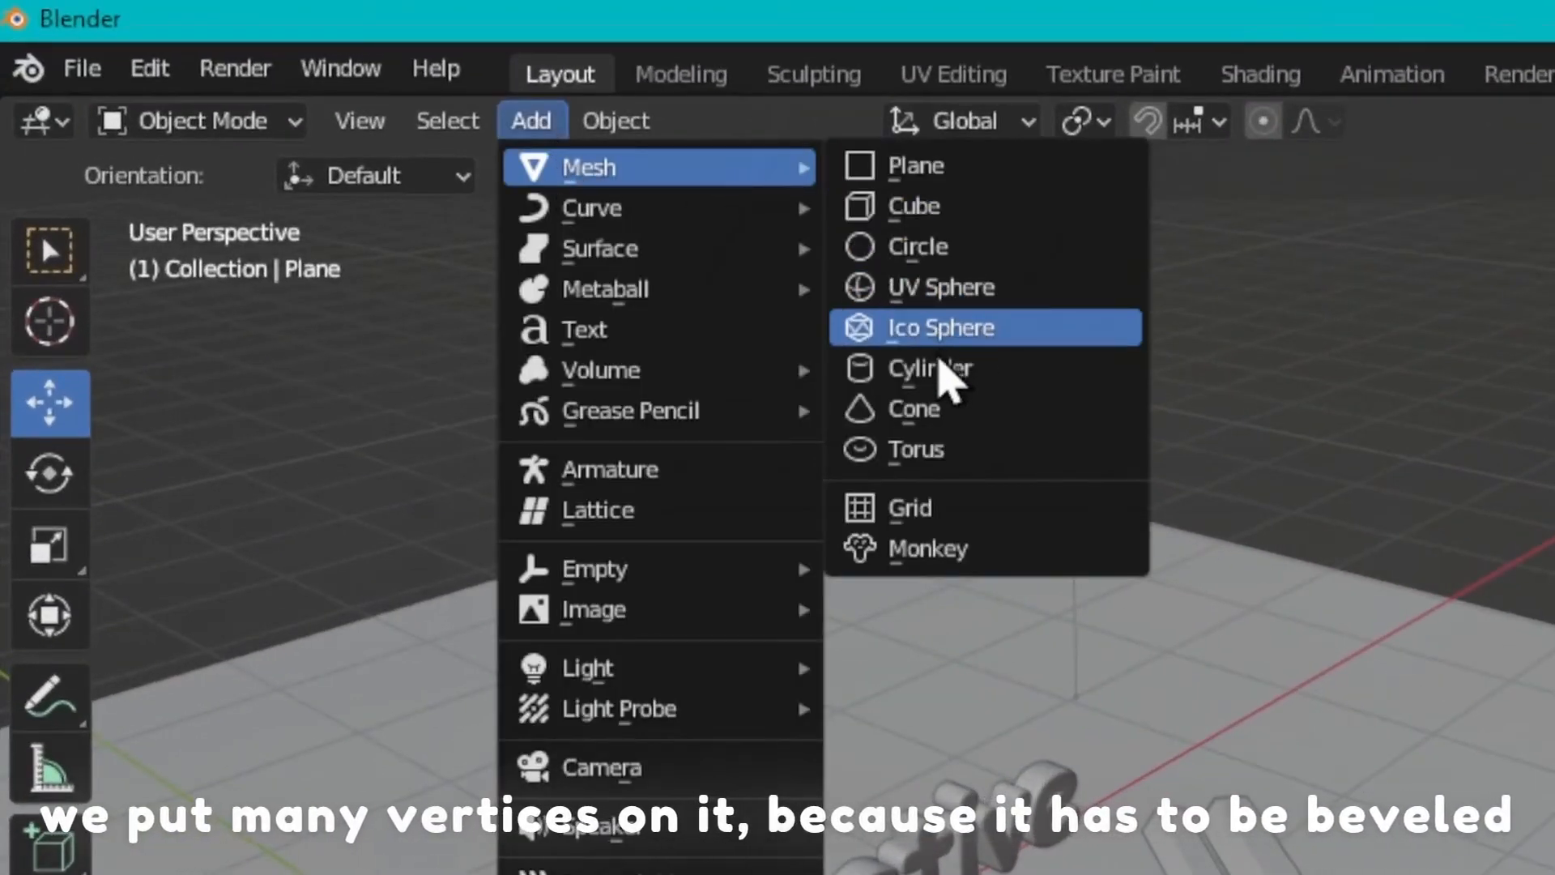
click(940, 366)
scroll(1188, 197, down, 5)
scroll(624, 449, up, 2)
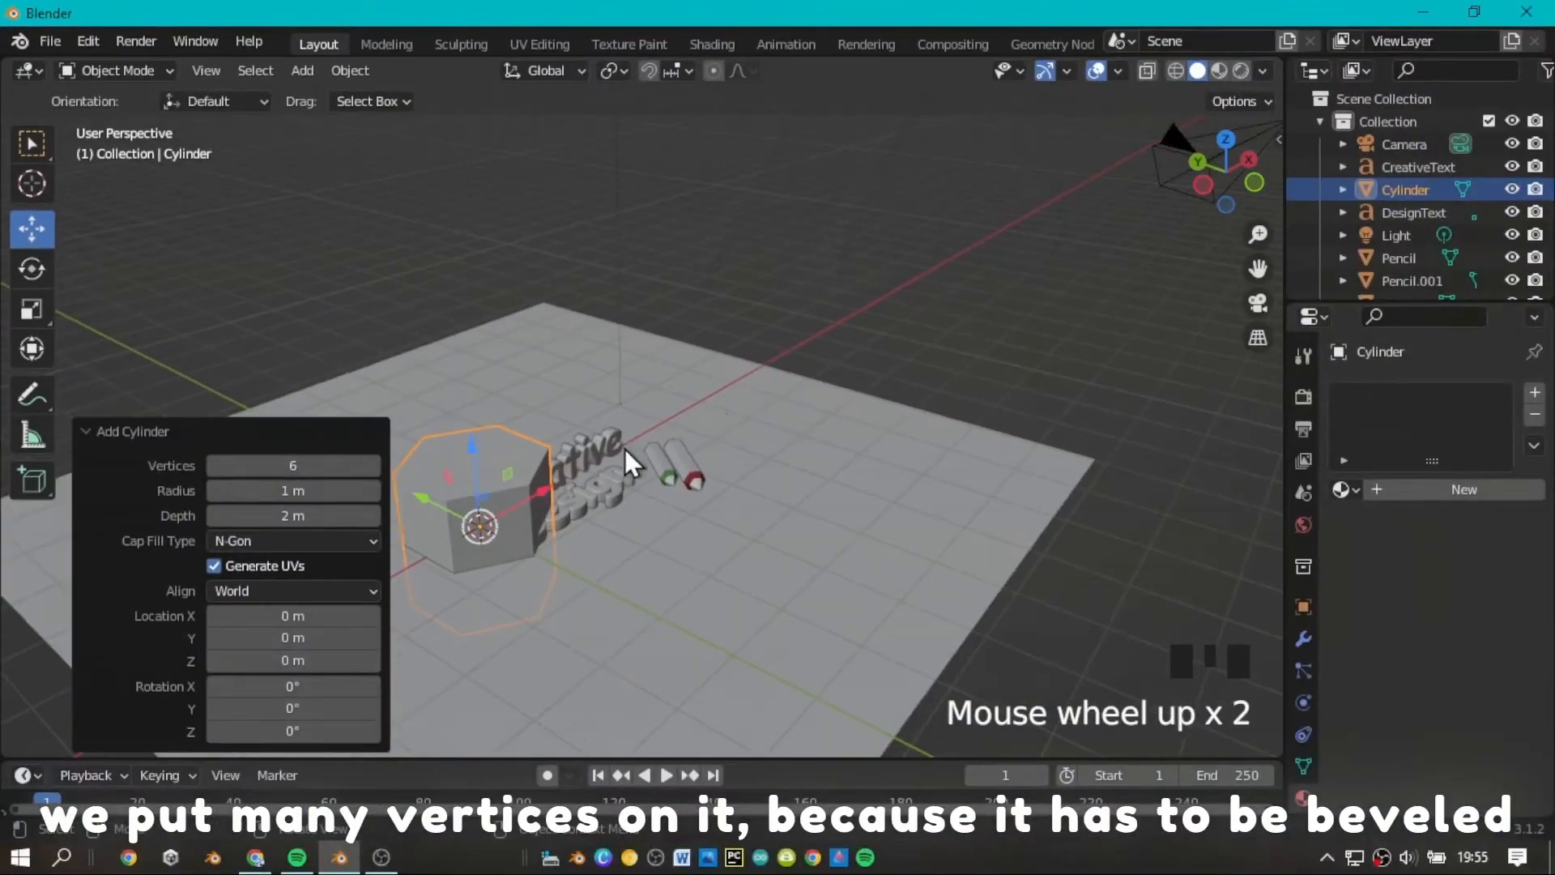
drag(324, 464, 389, 489)
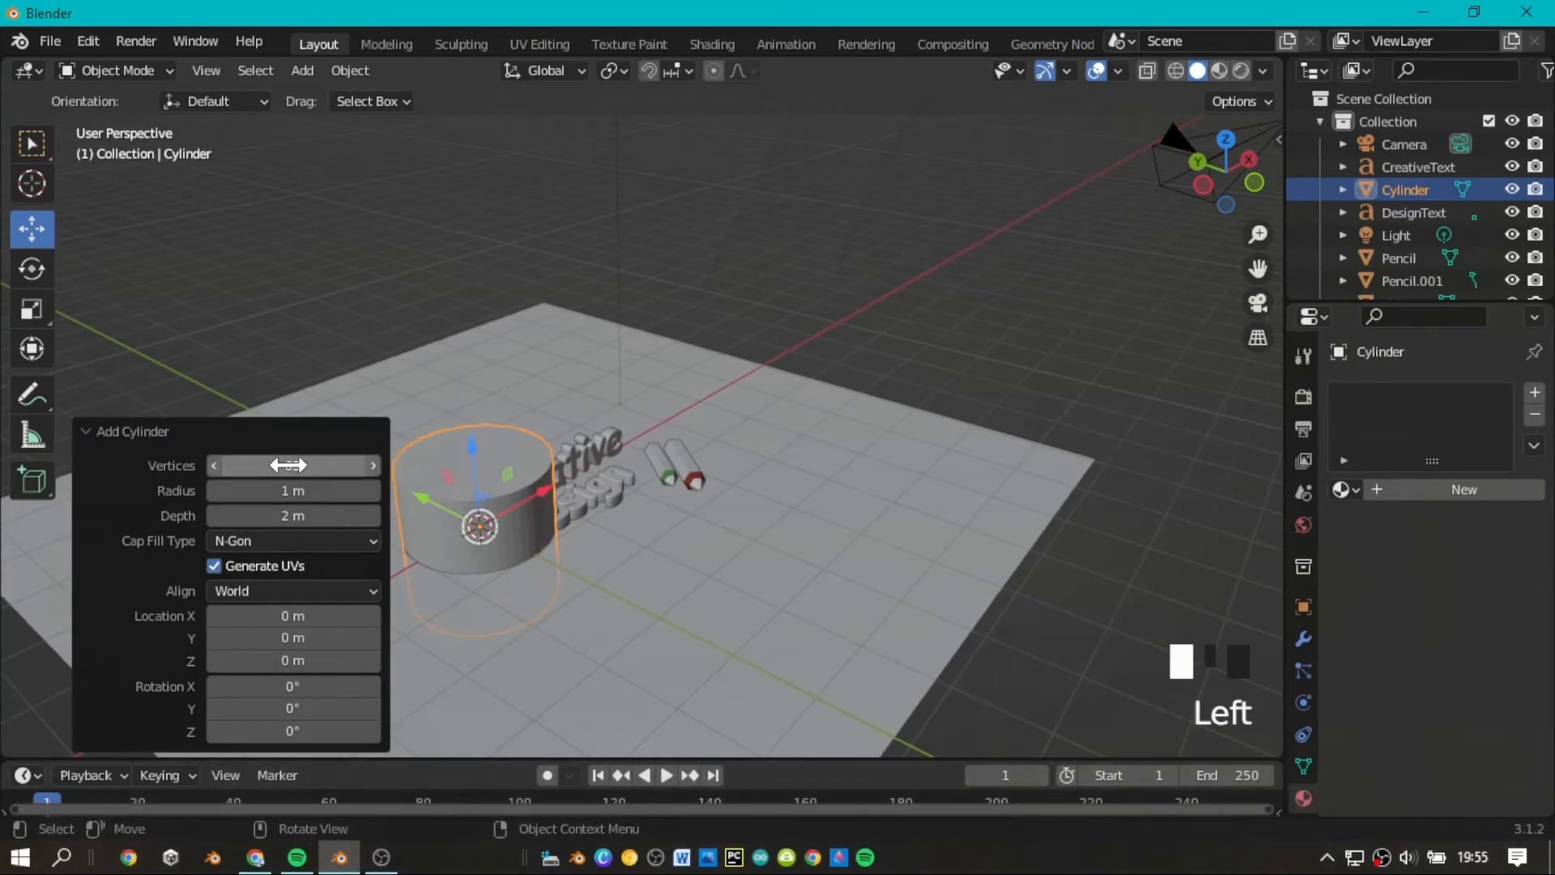
Move the cylinder about 4.53 m along X and, from the front view, about 1.05 m up along Z.
drag(532, 482, 766, 394)
scroll(1203, 188, up, 2)
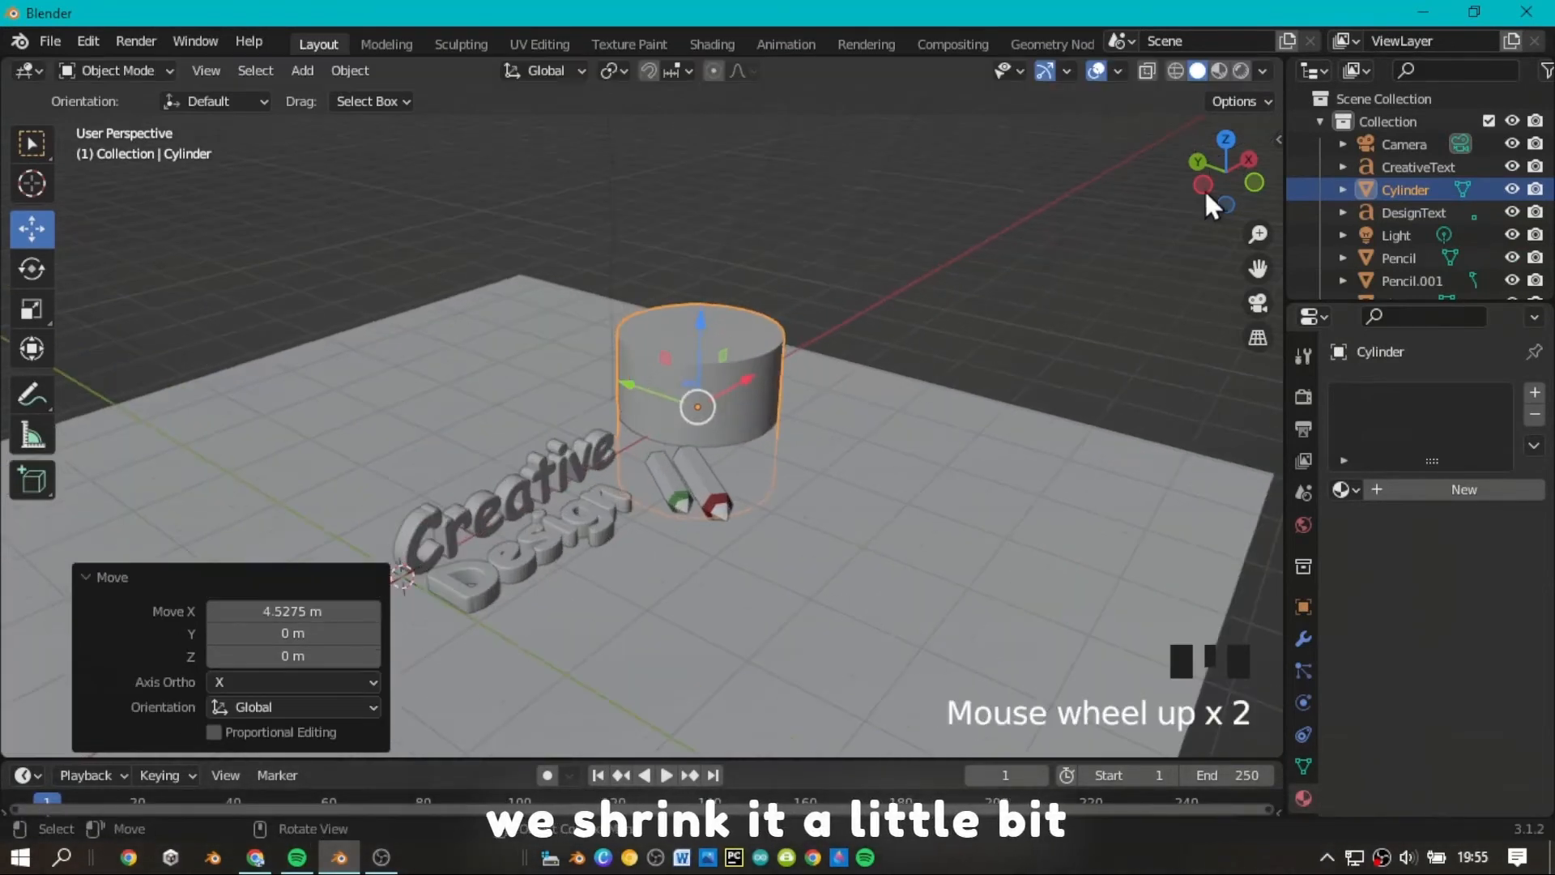
click(1252, 188)
scroll(1253, 272, up, 6)
scroll(1257, 270, down, 4)
drag(1256, 269, 1079, 259)
drag(792, 456, 760, 297)
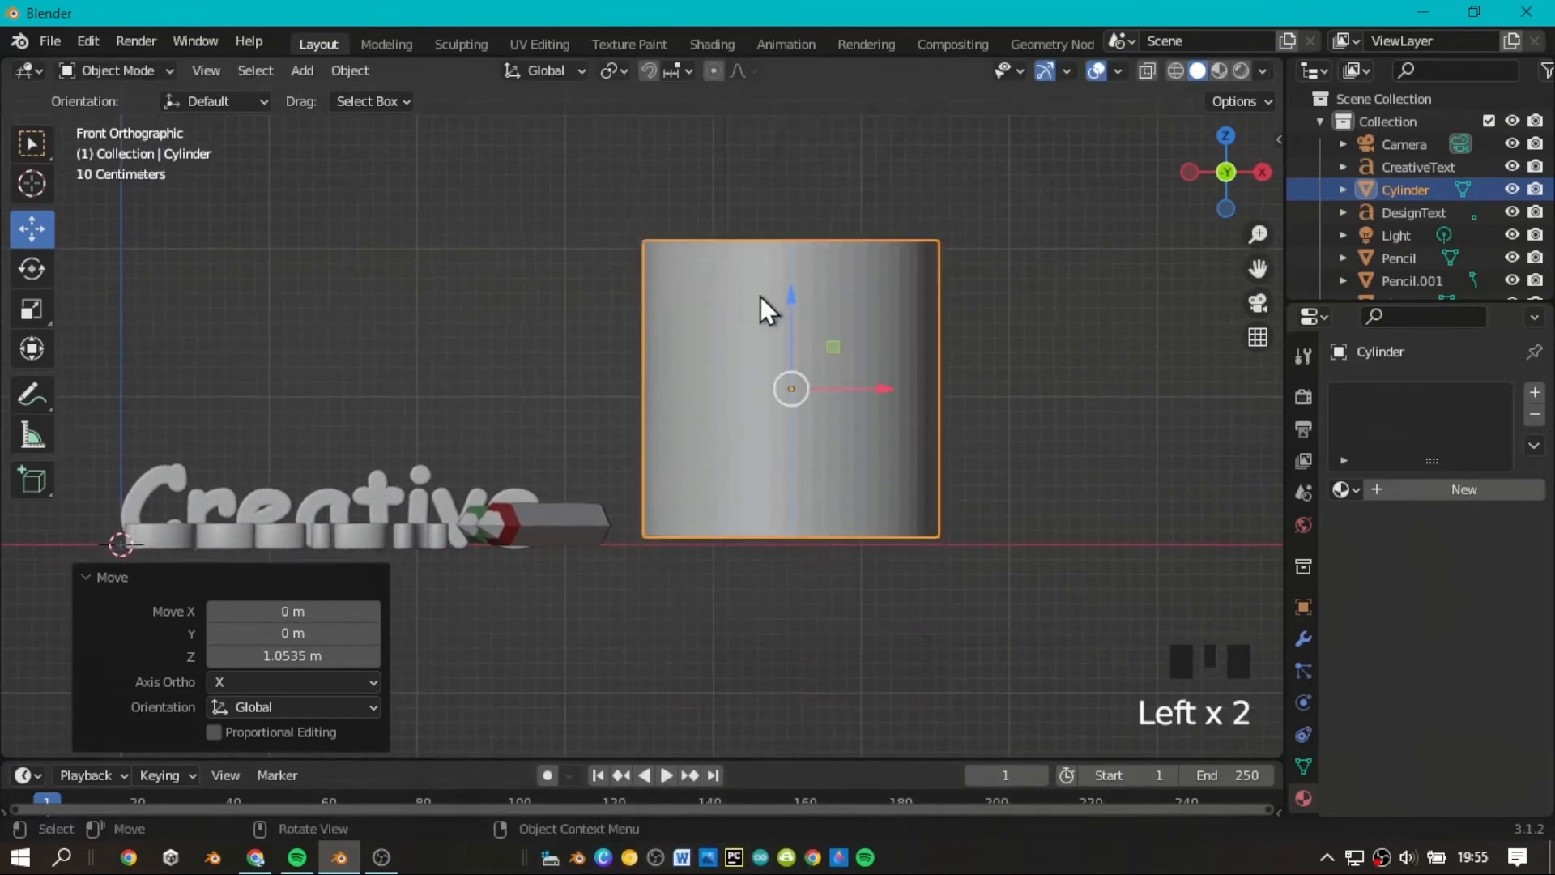
Scale the cylinder down uniformly by a factor of about 0.341.
drag(802, 486, 791, 421)
drag(1223, 182, 1178, 240)
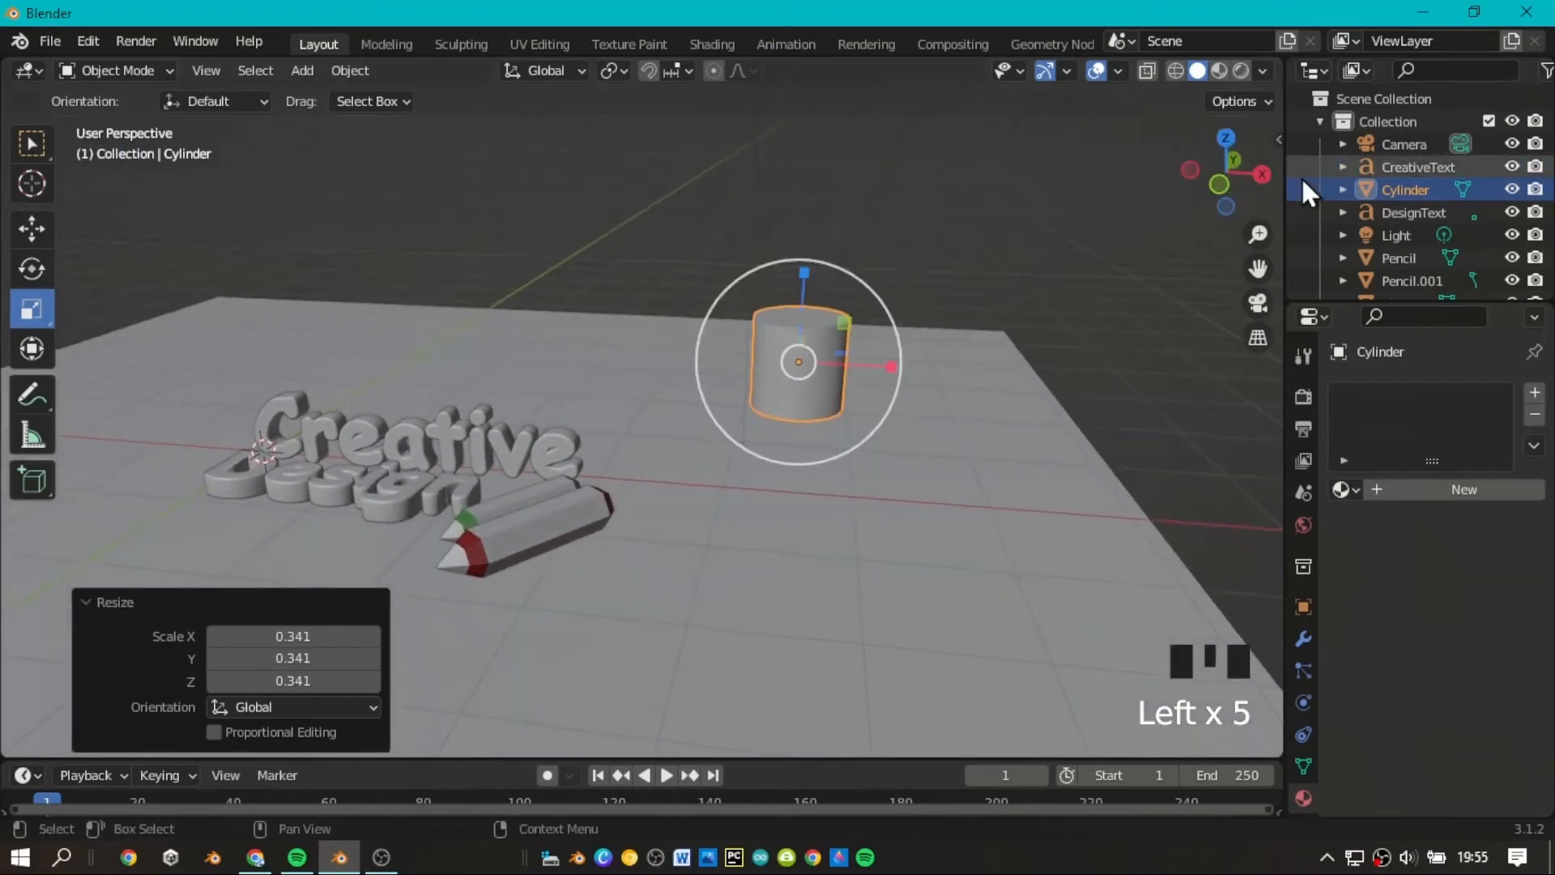
scroll(1239, 179, up, 2)
drag(1232, 179, 1247, 152)
scroll(1233, 269, up, 2)
scroll(1232, 269, down, 1)
drag(1254, 269, 1120, 294)
In the Modeling workspace, select the cylinder's bottom face and scale it down so the side tapers like a cup.
click(1462, 190)
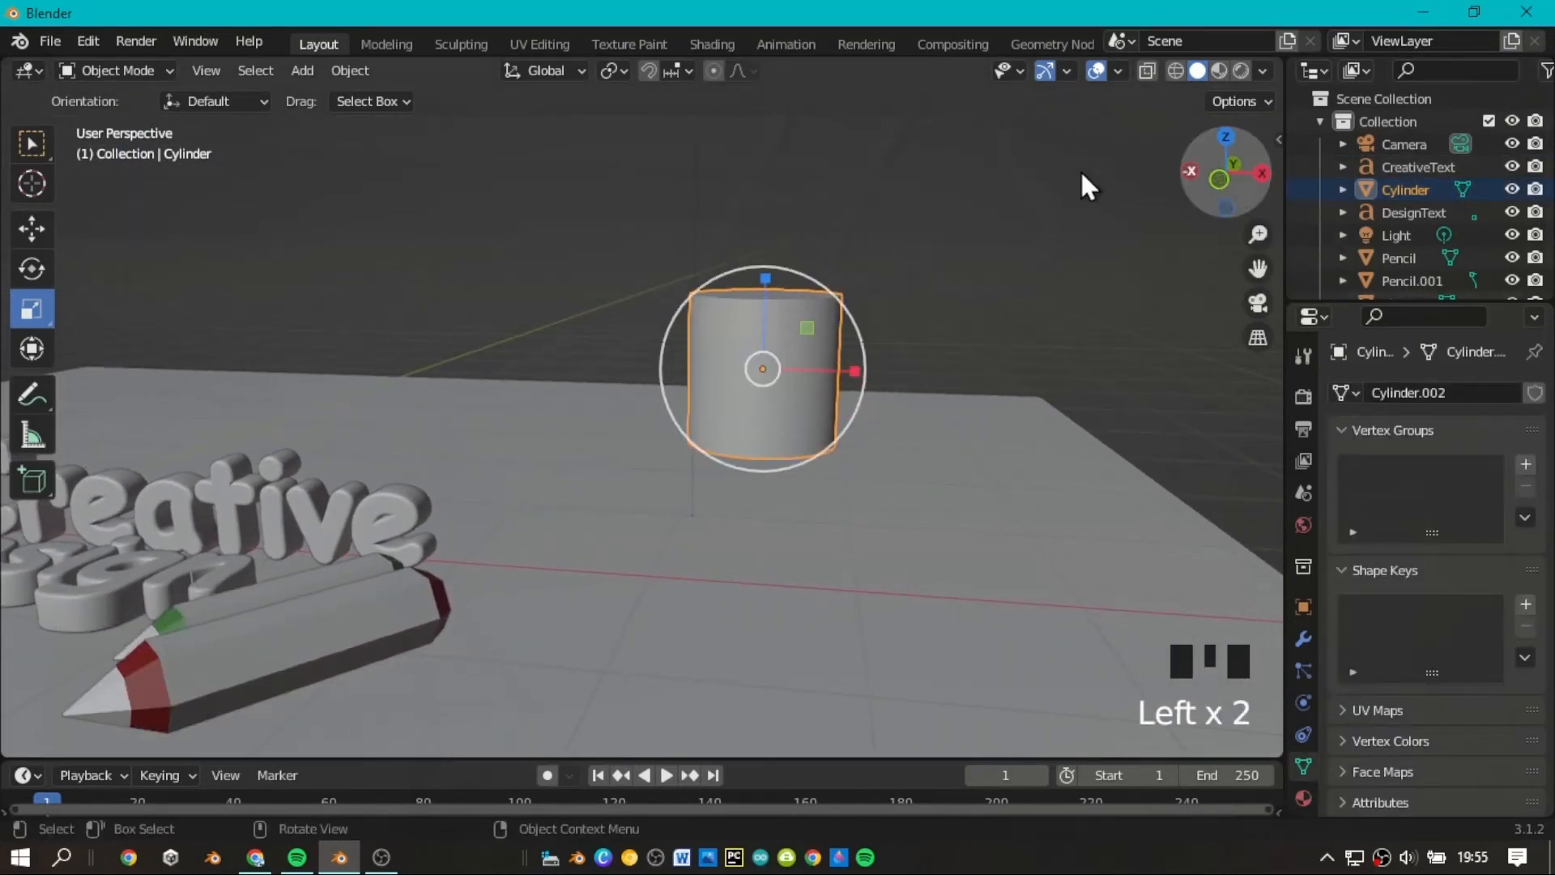
click(370, 47)
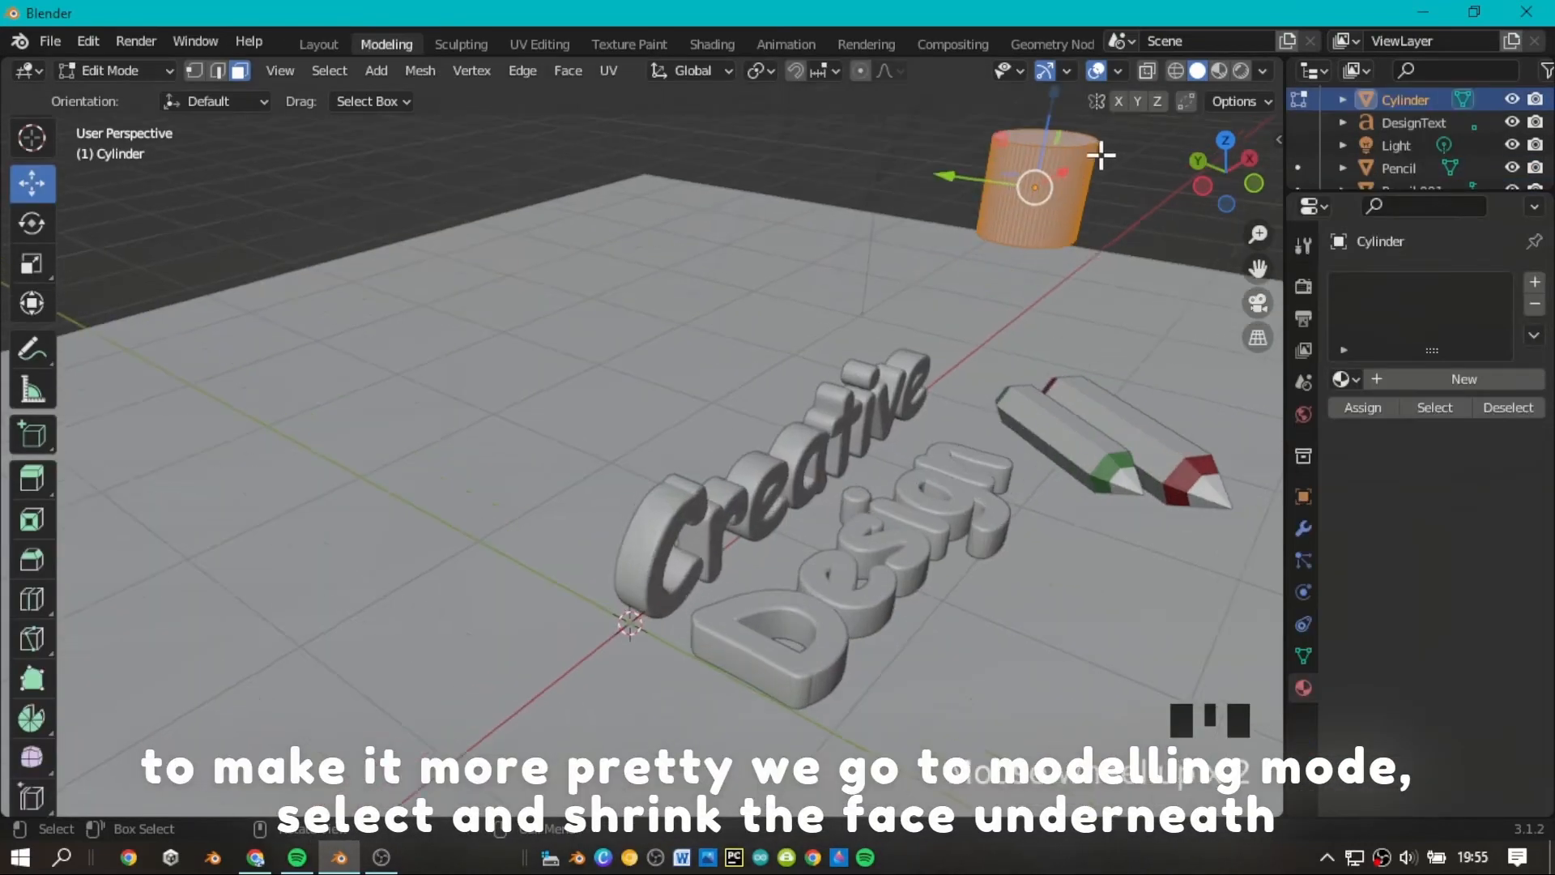
mouse_move(1252, 263)
mouse_down()
mouse_move(1199, 292)
mouse_move(1254, 267)
mouse_up()
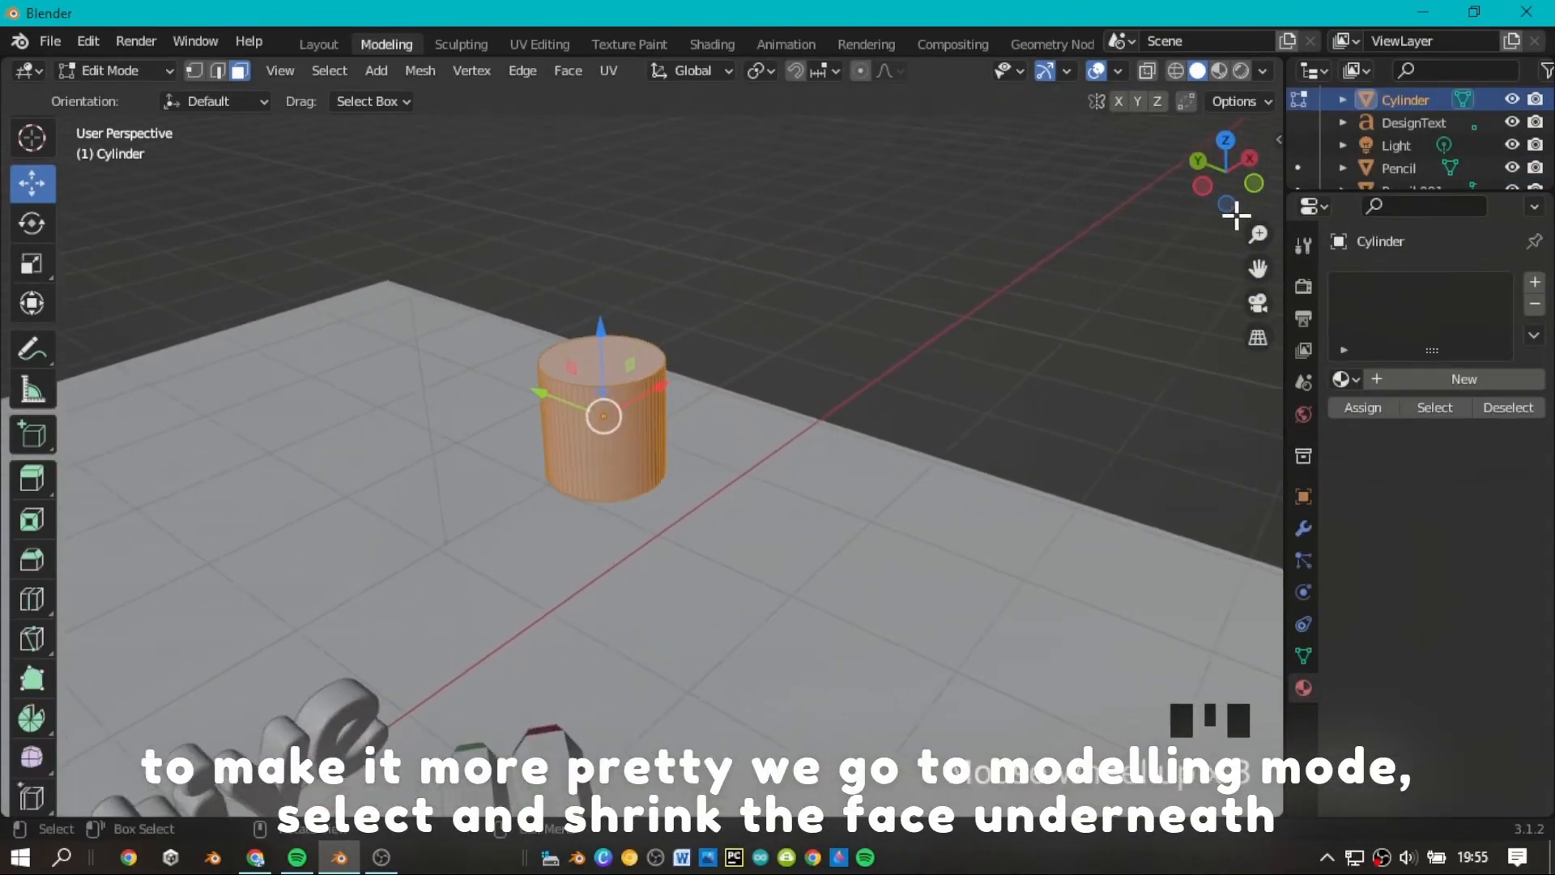
drag(1232, 216, 1227, 182)
scroll(1271, 324, down, 3)
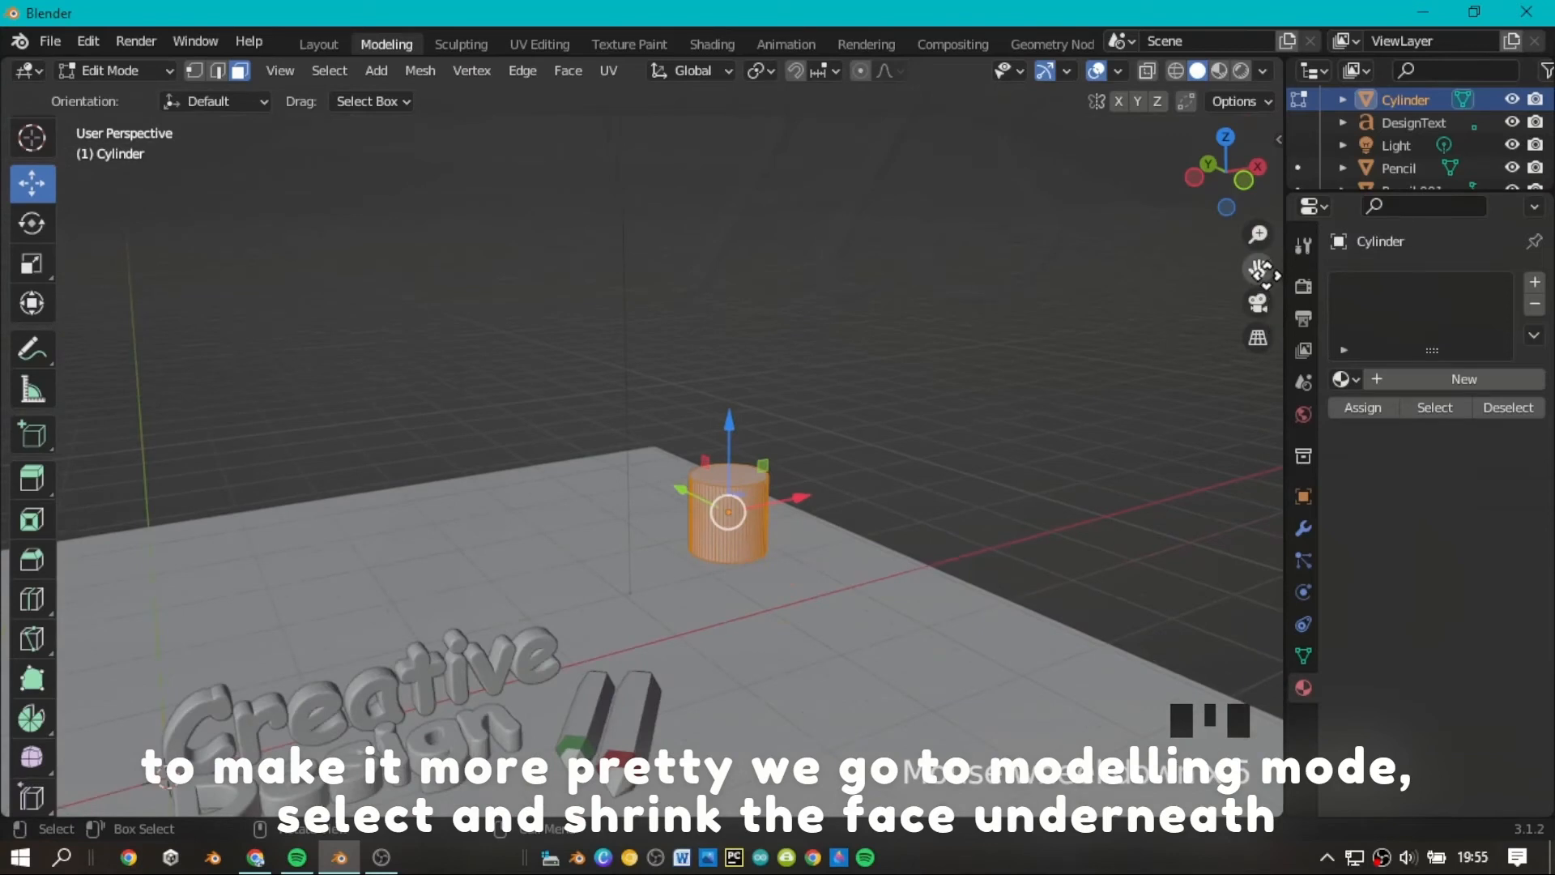
drag(1260, 269, 1123, 244)
scroll(1257, 242, up, 3)
drag(1225, 172, 1219, 182)
mouse_move(1258, 268)
mouse_down()
mouse_move(1303, 182)
mouse_move(1319, 87)
mouse_move(1258, 268)
mouse_up()
drag(1225, 172, 217, 277)
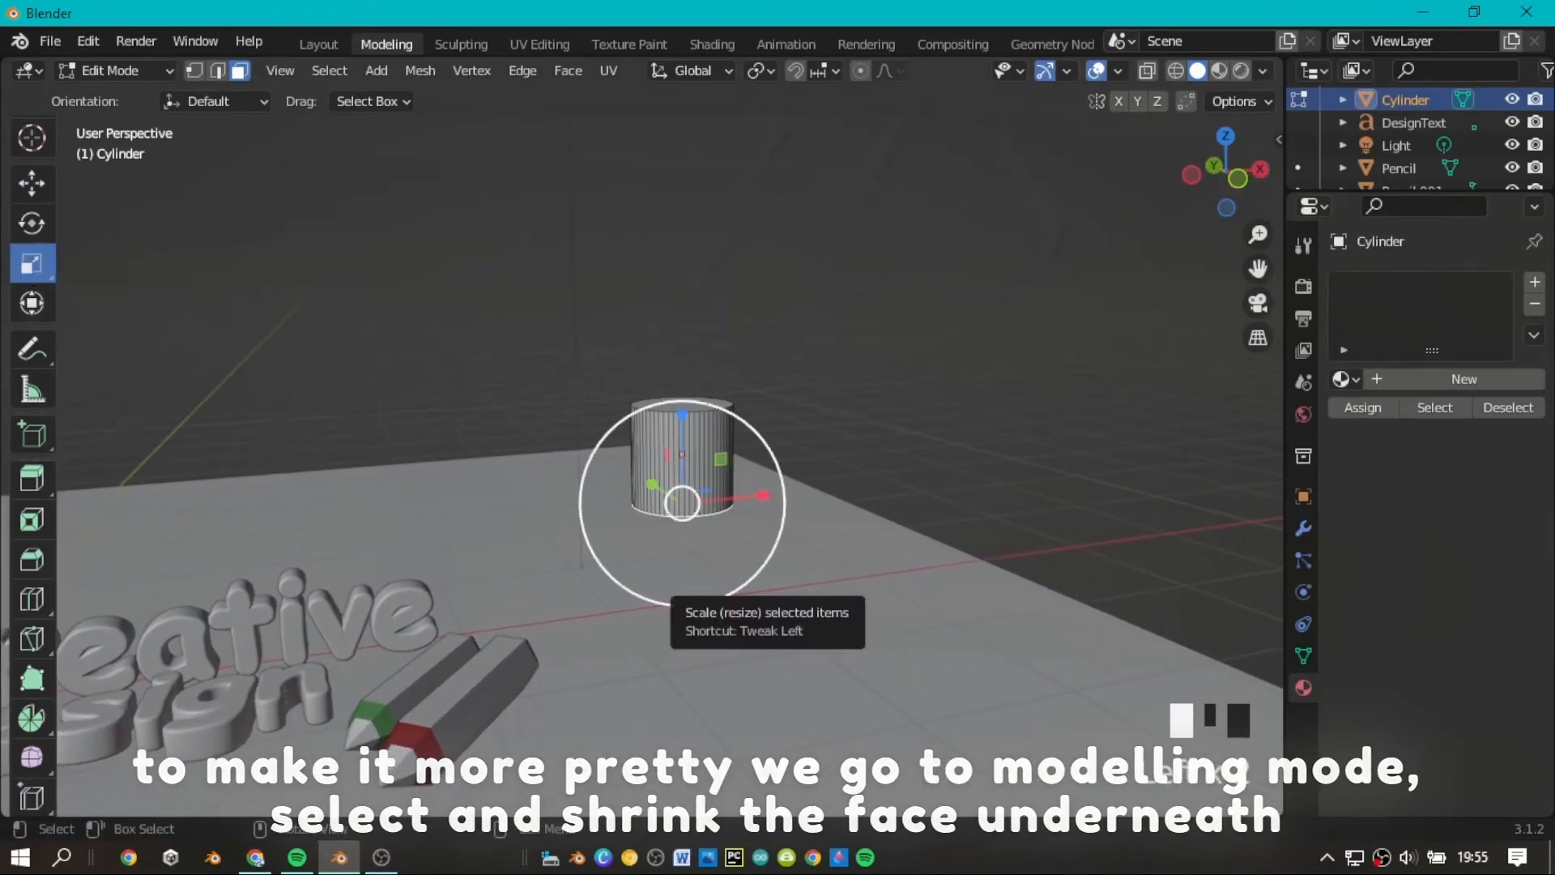
drag(692, 588, 689, 559)
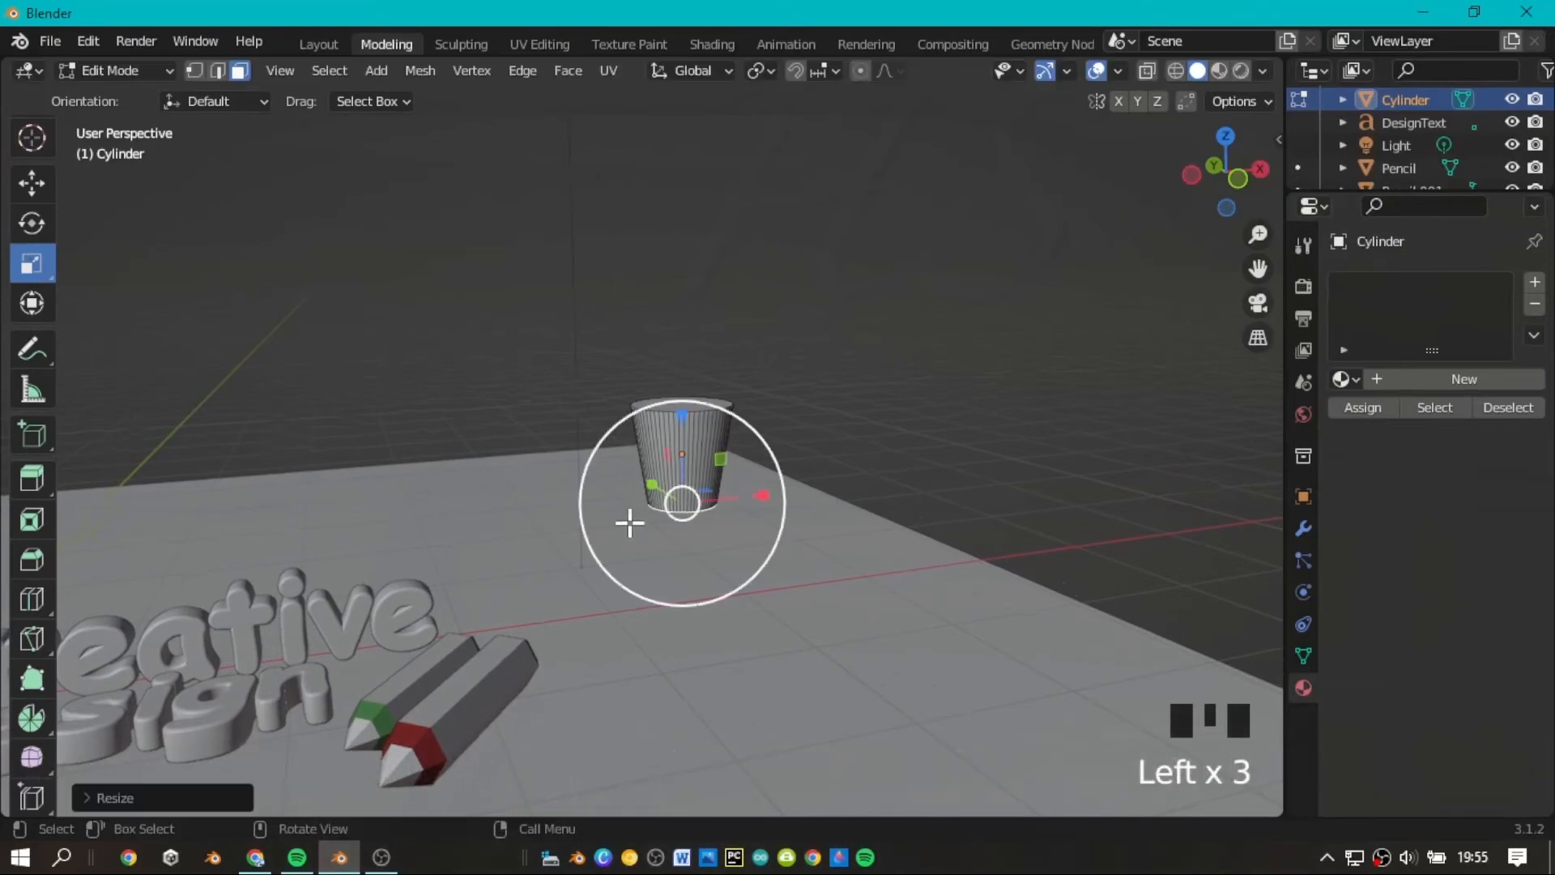
Select the cylinder's top face and extrude it downward by about 0.588 m to hollow out the cup.
click(31, 184)
scroll(1052, 181, down, 1)
scroll(1253, 278, up, 2)
drag(1225, 172, 1235, 198)
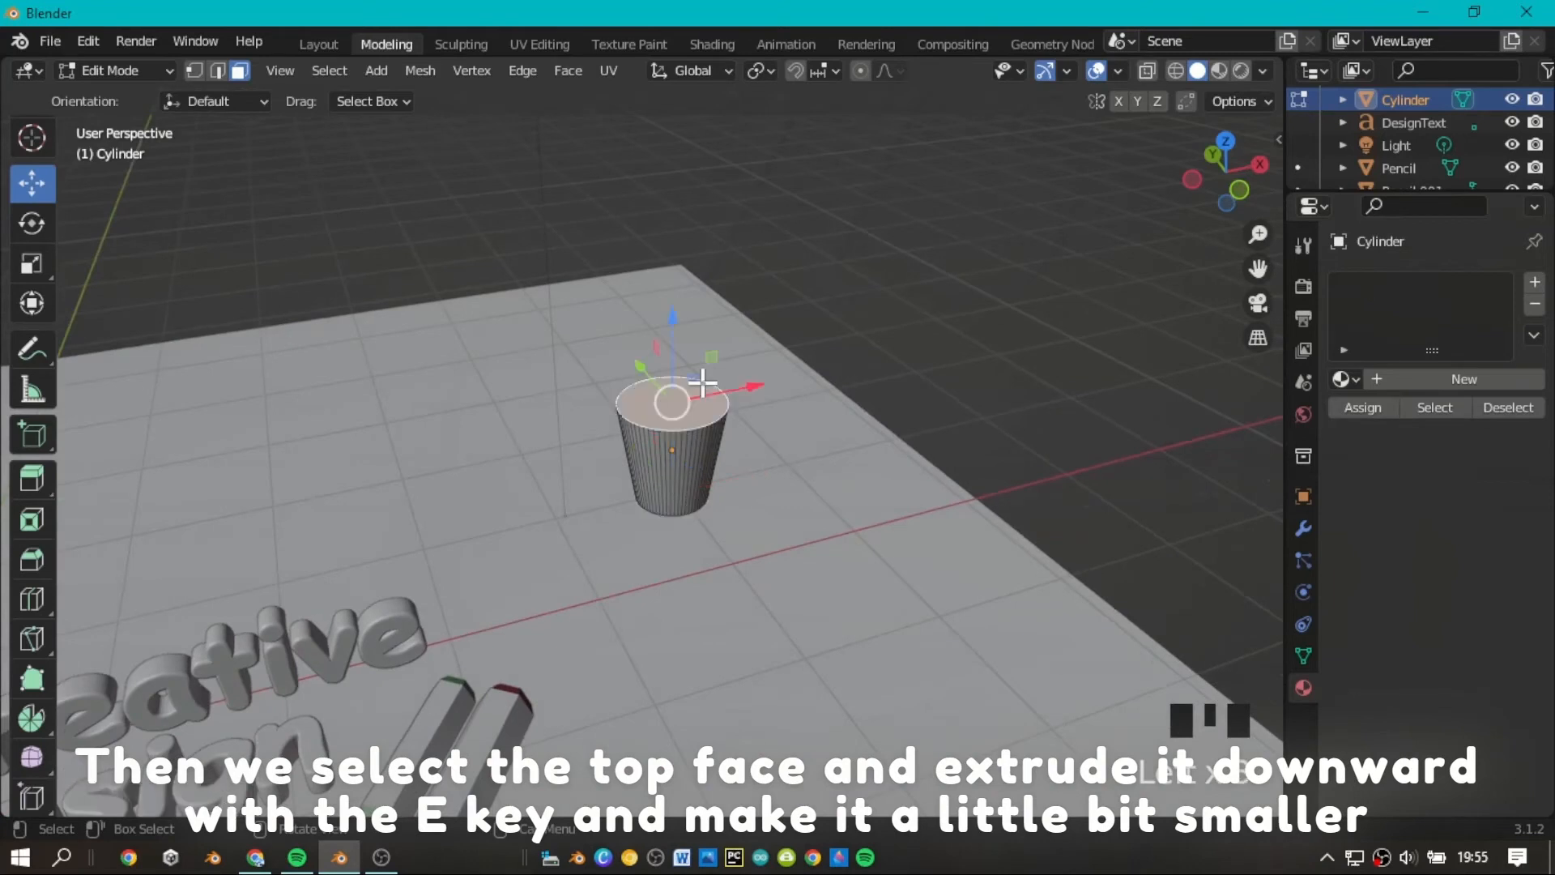
key(e)
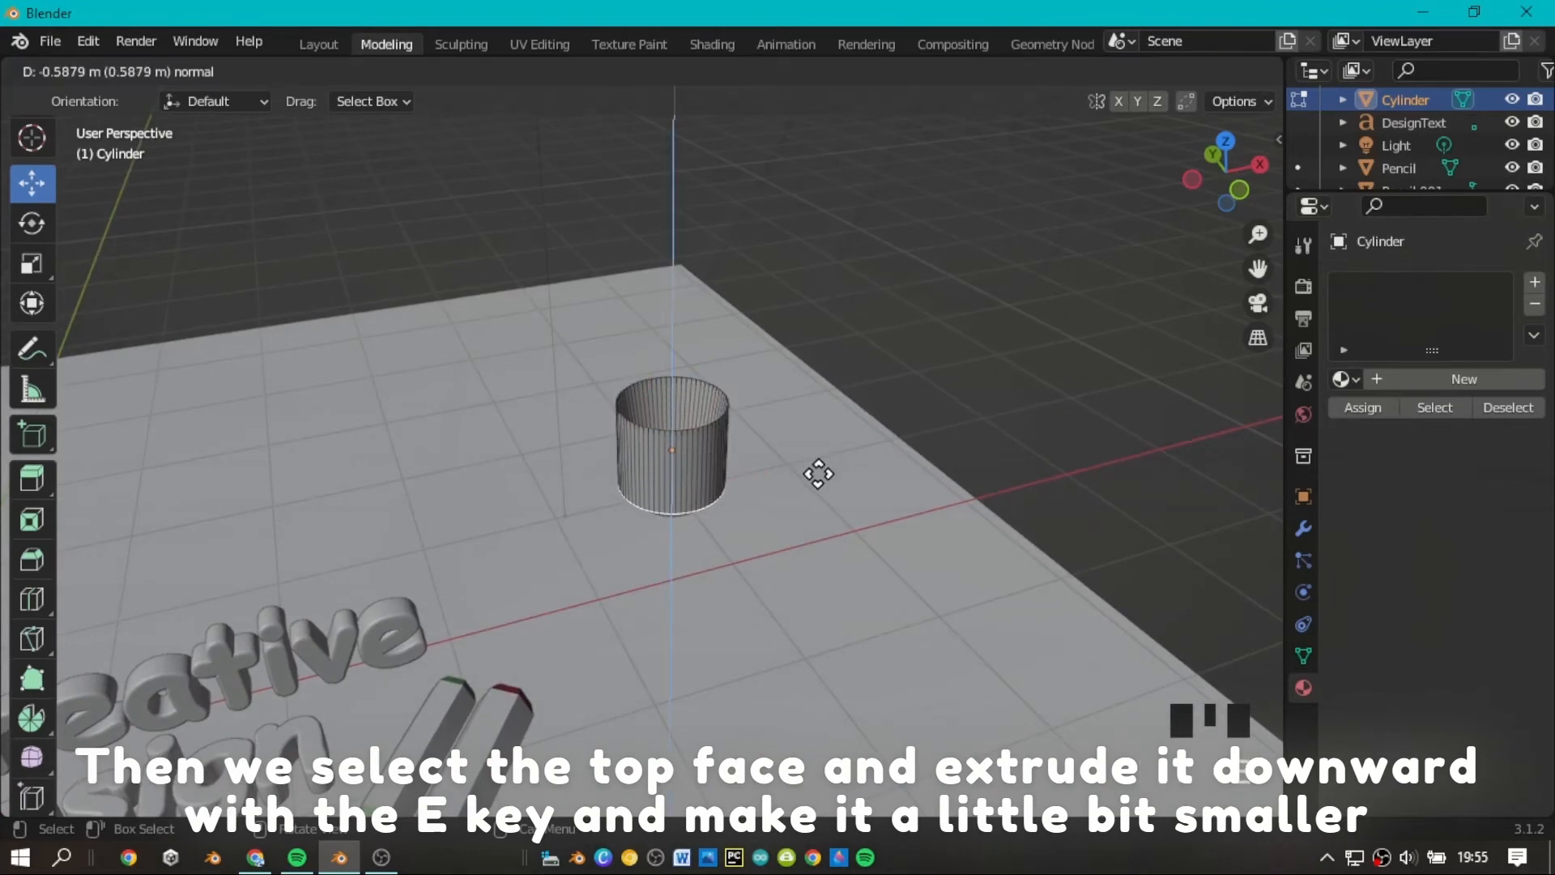
click(818, 474)
Scale the extruded inner face down to about 0.54 and return to Object Mode in the Layout workspace.
key(s)
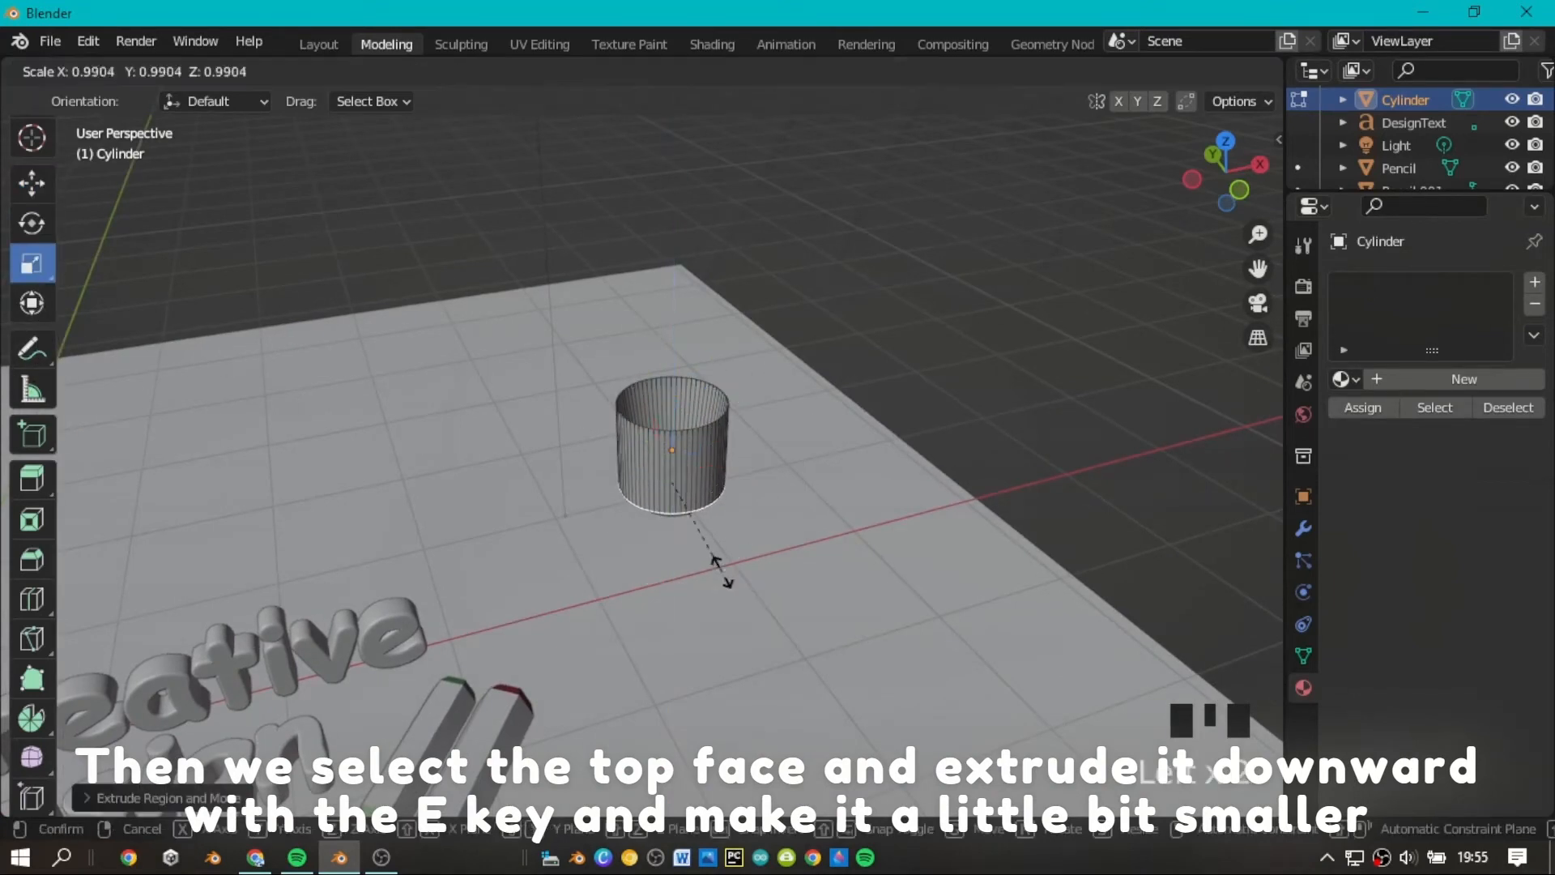
click(690, 534)
mouse_move(1224, 174)
mouse_down()
mouse_move(1231, 209)
mouse_move(1218, 190)
mouse_move(1237, 193)
mouse_up()
scroll(1225, 215, down, 3)
scroll(1251, 285, down, 1)
scroll(1256, 274, up, 3)
drag(1258, 269, 1398, 251)
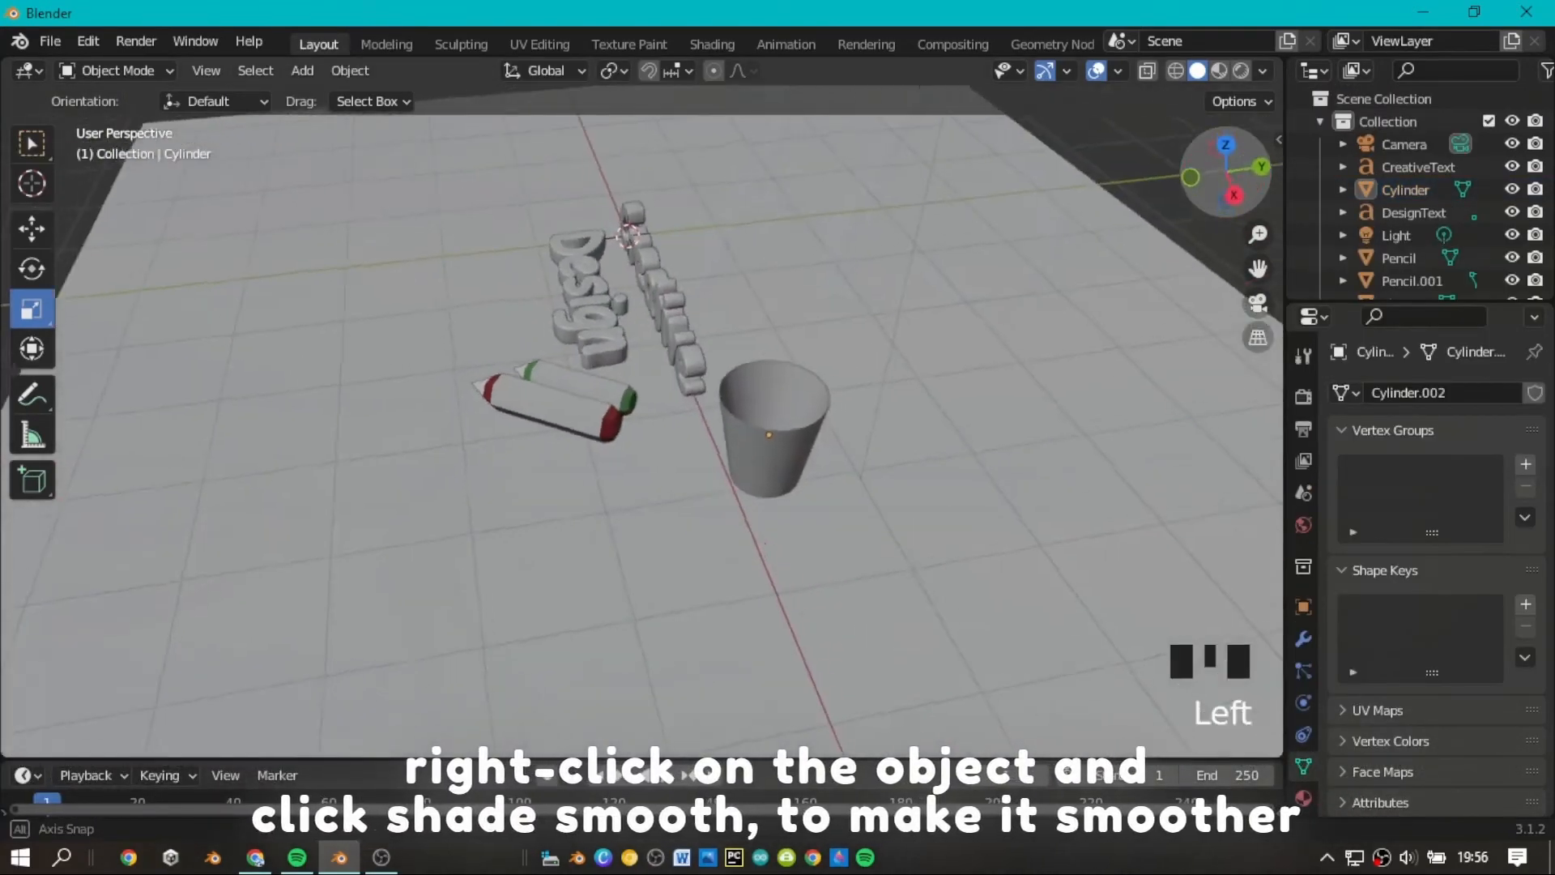
Apply Shade Smooth to the hollow cup.
drag(1225, 182, 1446, 151)
scroll(1218, 235, up, 5)
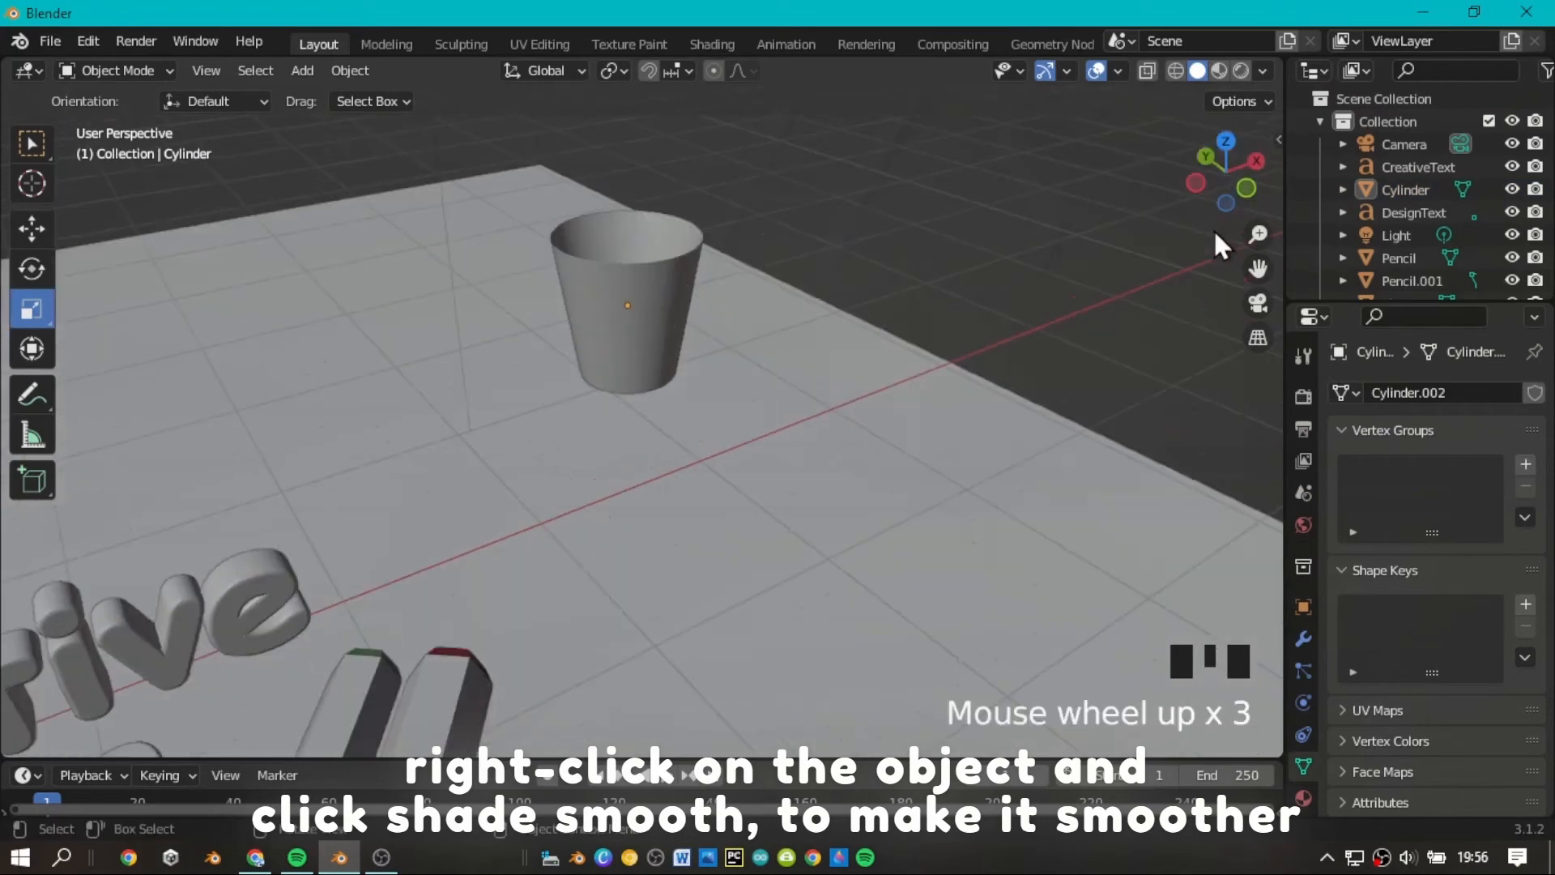
drag(1258, 269, 1282, 378)
click(610, 341)
scroll(931, 246, down, 4)
scroll(693, 317, up, 3)
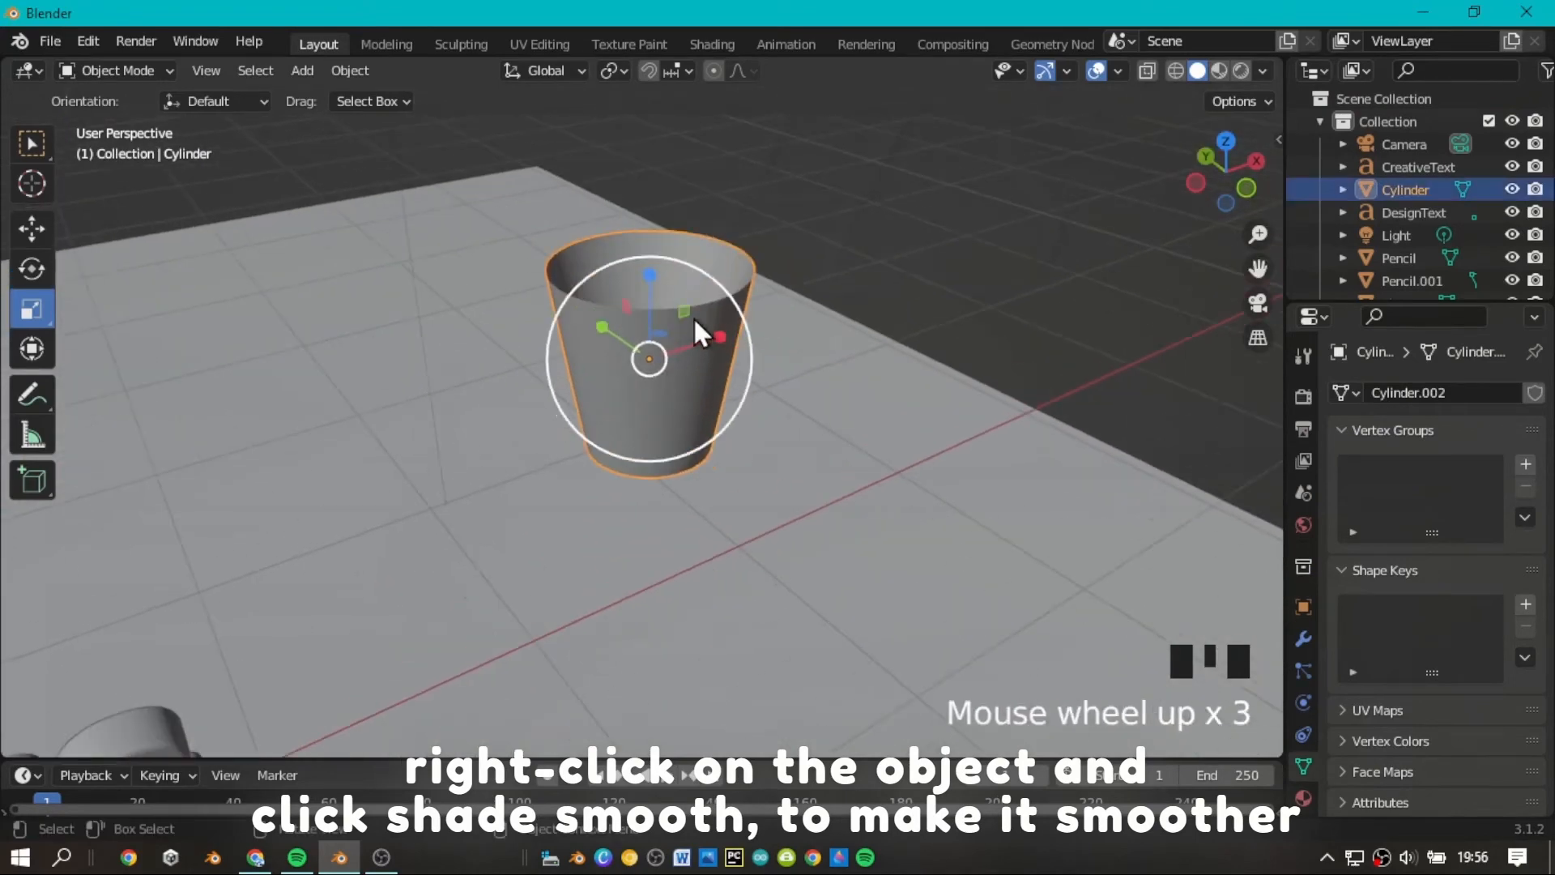
right_click(688, 317)
click(688, 314)
Lower the cup onto the plane and shift it along X closer to the texts and pencils.
scroll(996, 240, down, 3)
mouse_move(1219, 193)
mouse_down()
mouse_move(1150, 188)
mouse_move(1227, 176)
mouse_up()
scroll(1252, 207, down, 2)
click(654, 390)
click(27, 220)
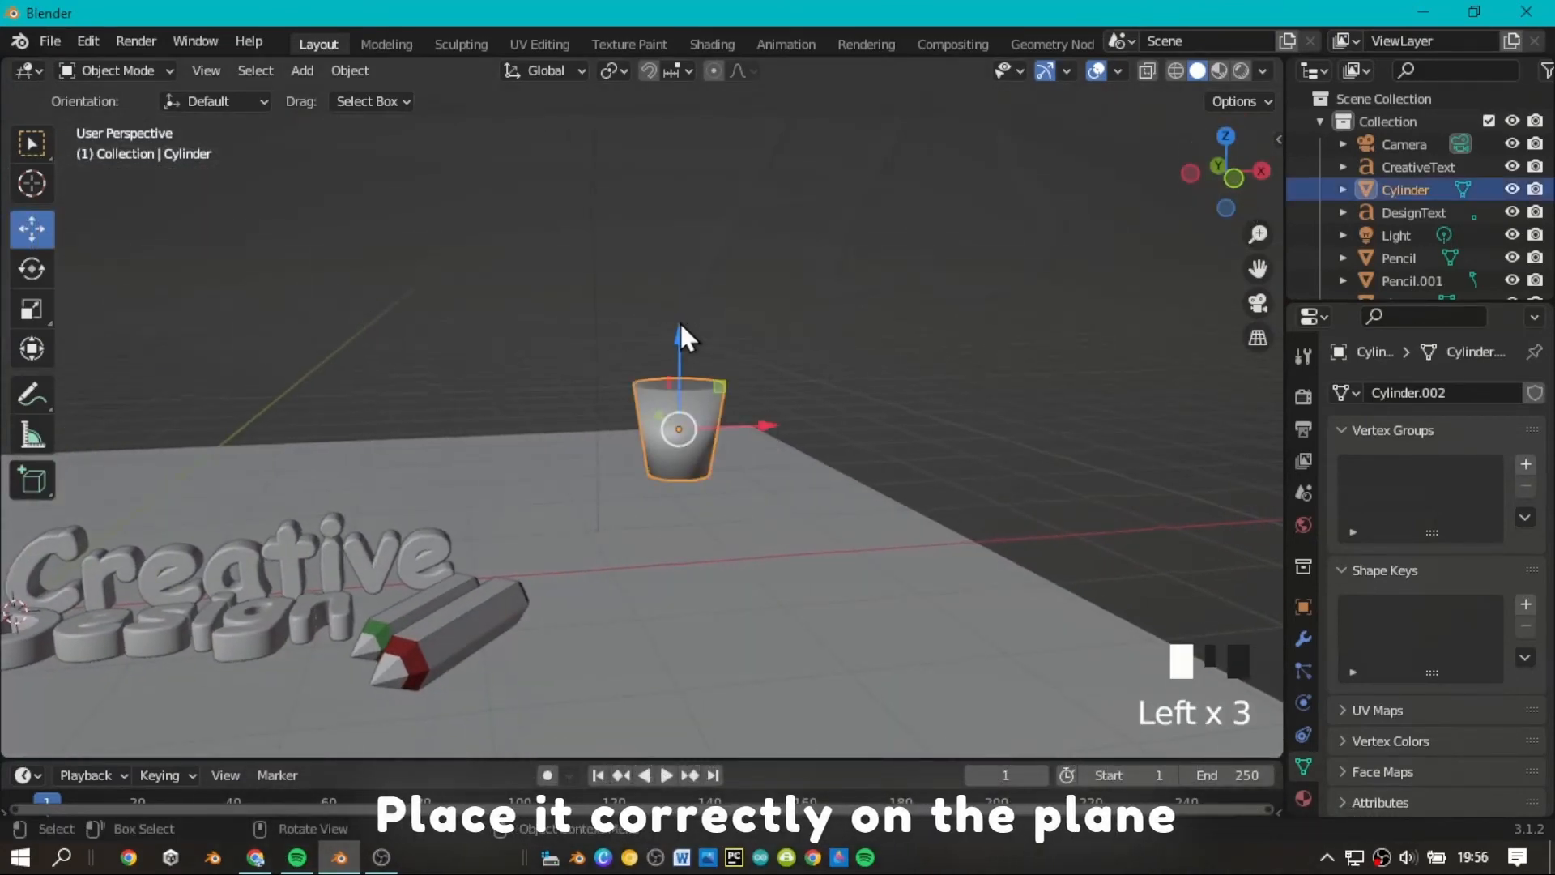
drag(681, 335, 703, 430)
drag(755, 519, 680, 541)
Deselect the cup and examine its placement on the plane beside the texts and pencils.
click(956, 381)
scroll(1230, 217, down, 1)
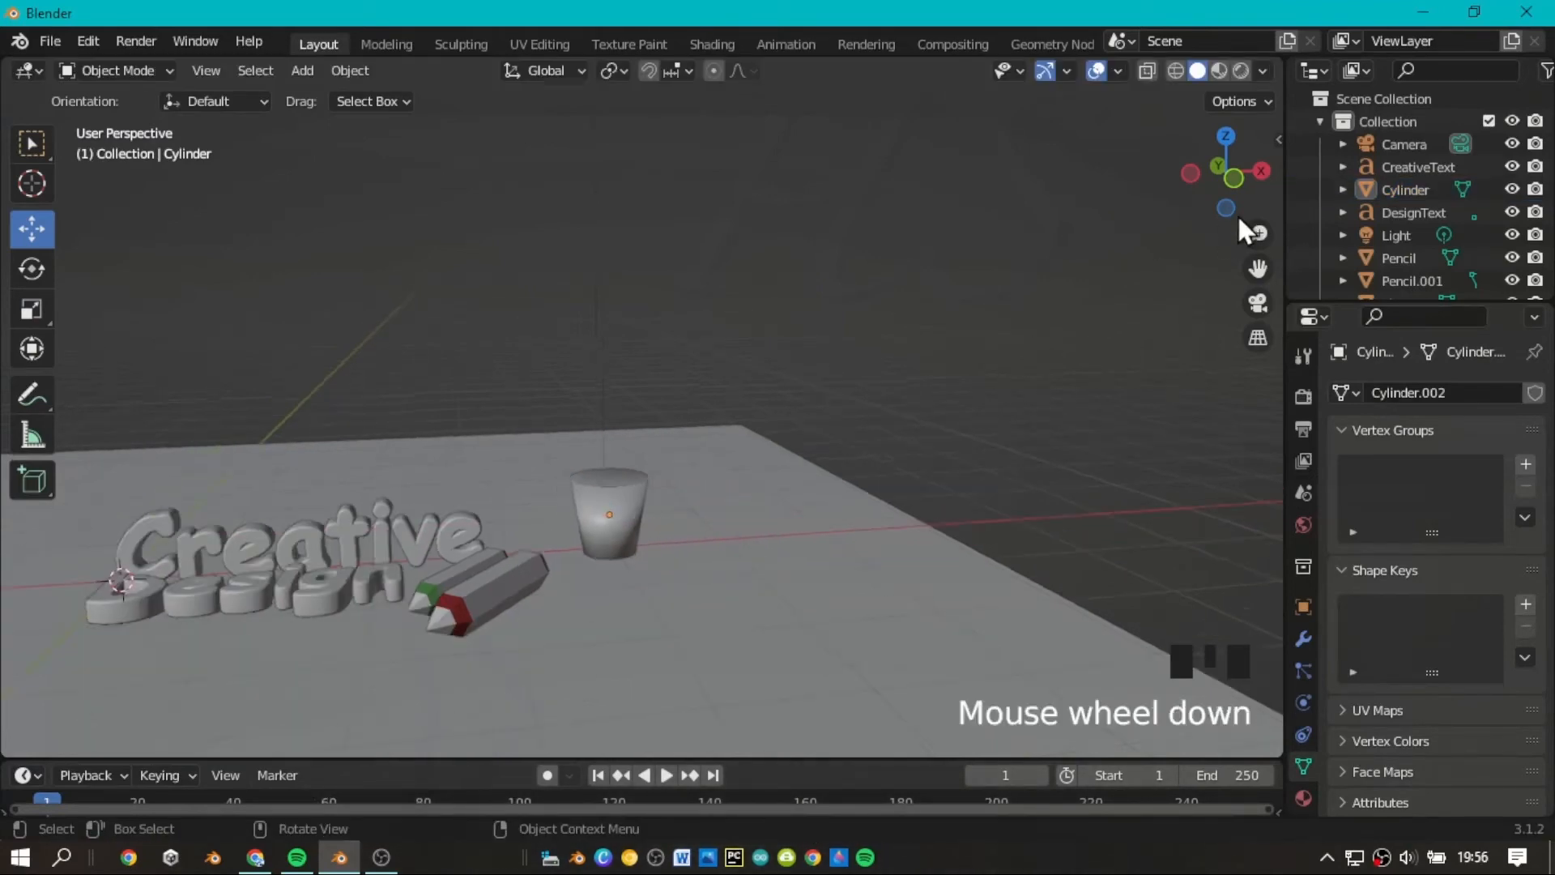
scroll(1238, 214, down, 3)
mouse_move(1227, 192)
mouse_down()
mouse_move(1146, 203)
mouse_move(1221, 188)
mouse_up()
scroll(1221, 188, up, 3)
scroll(1215, 231, up, 3)
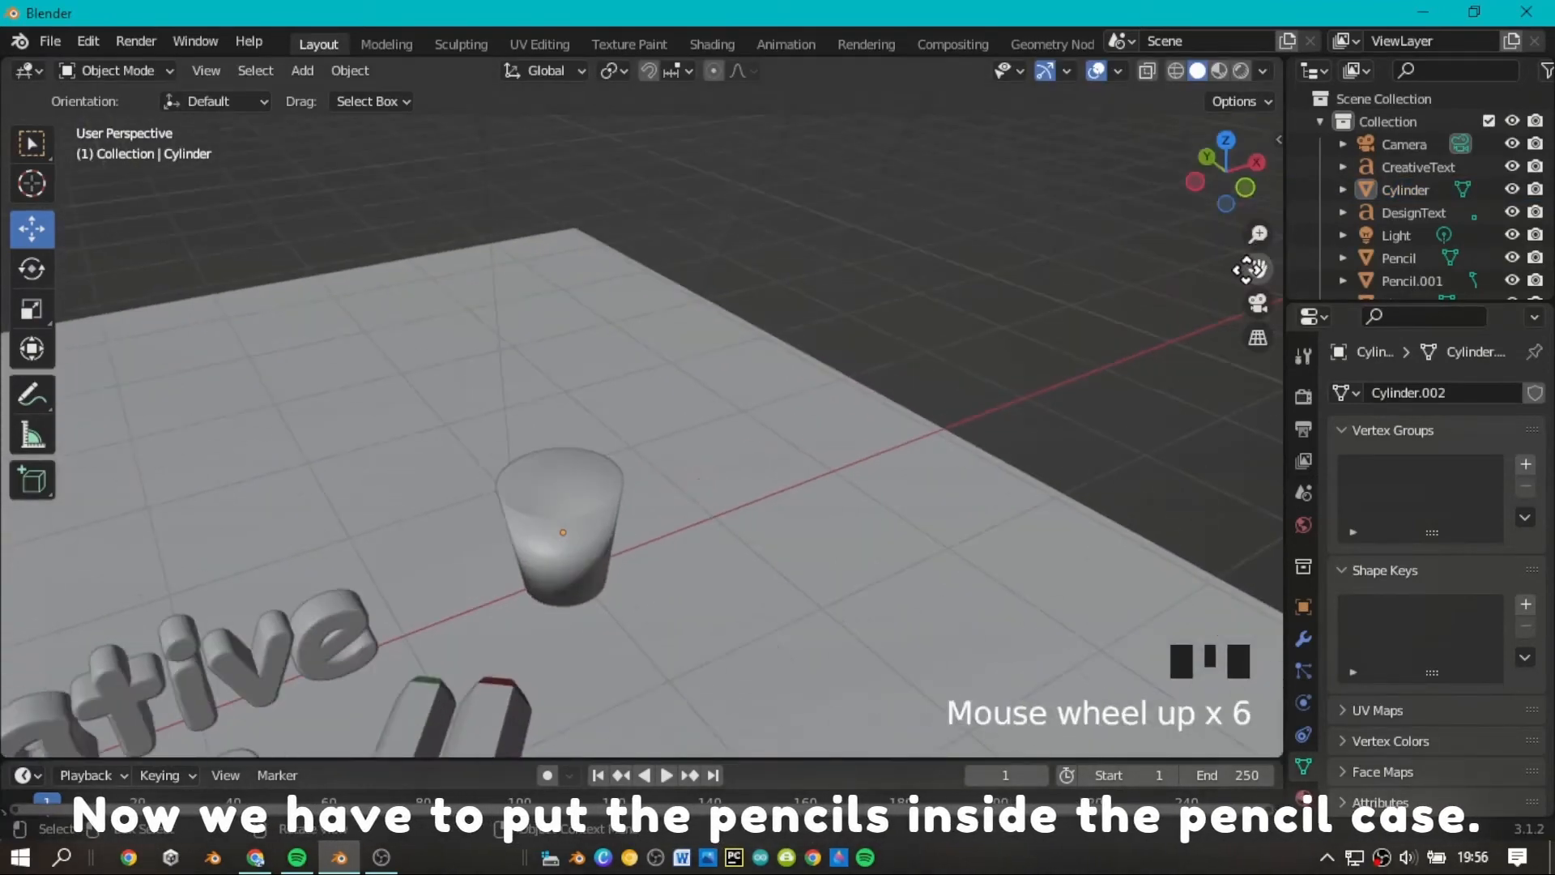
mouse_move(1247, 269)
mouse_down()
mouse_move(1215, 296)
mouse_move(1295, 162)
mouse_up()
scroll(728, 556, down, 4)
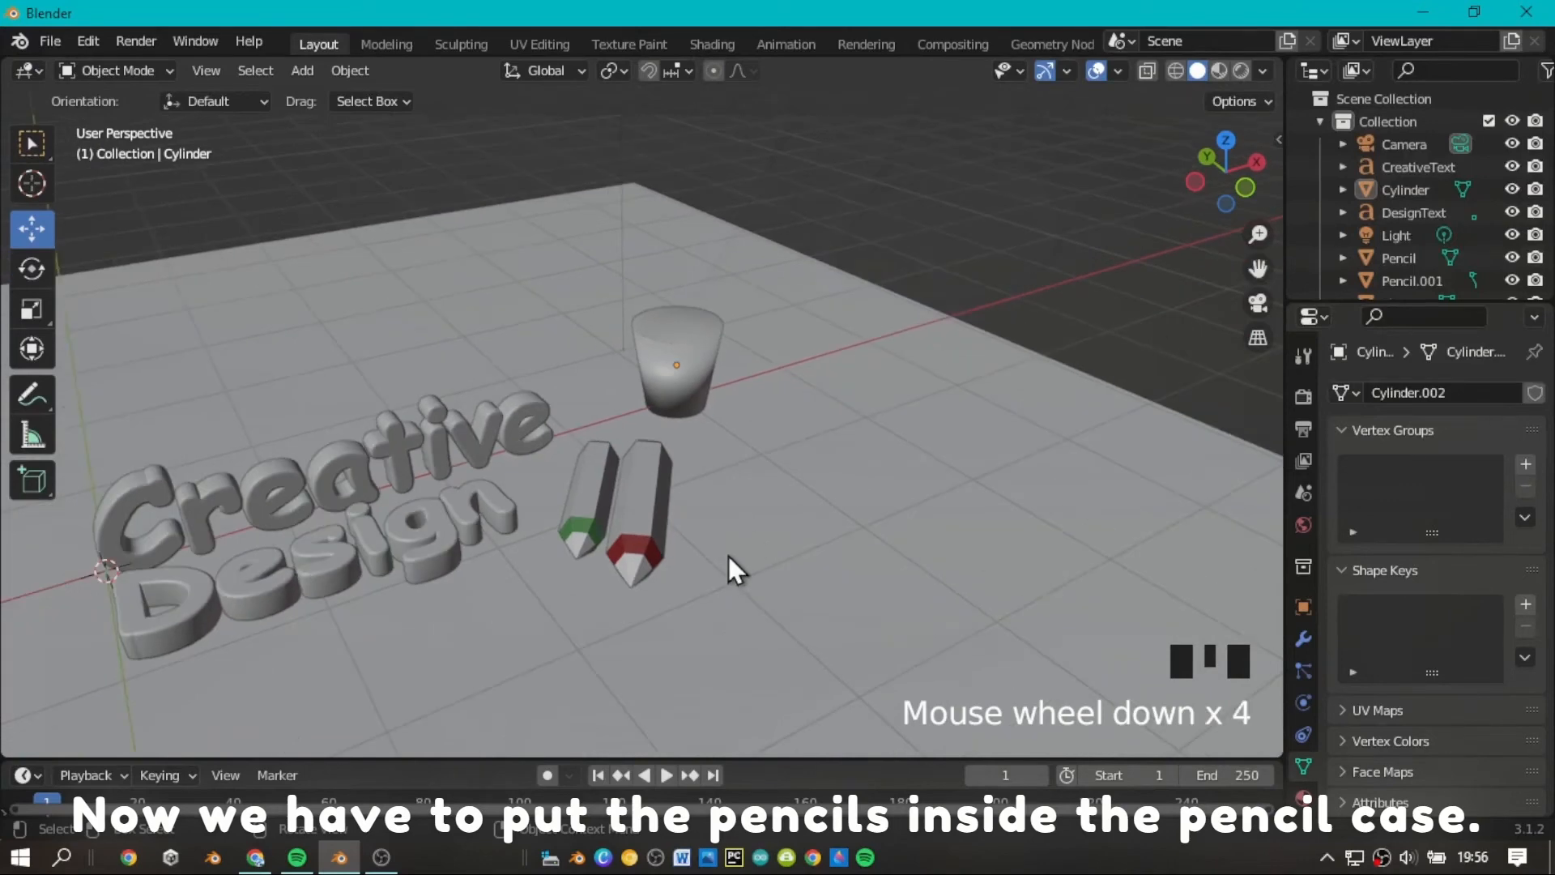
Duplicate the red pencil lying on the plane and raise the copy about 1.45 m along Z.
click(652, 511)
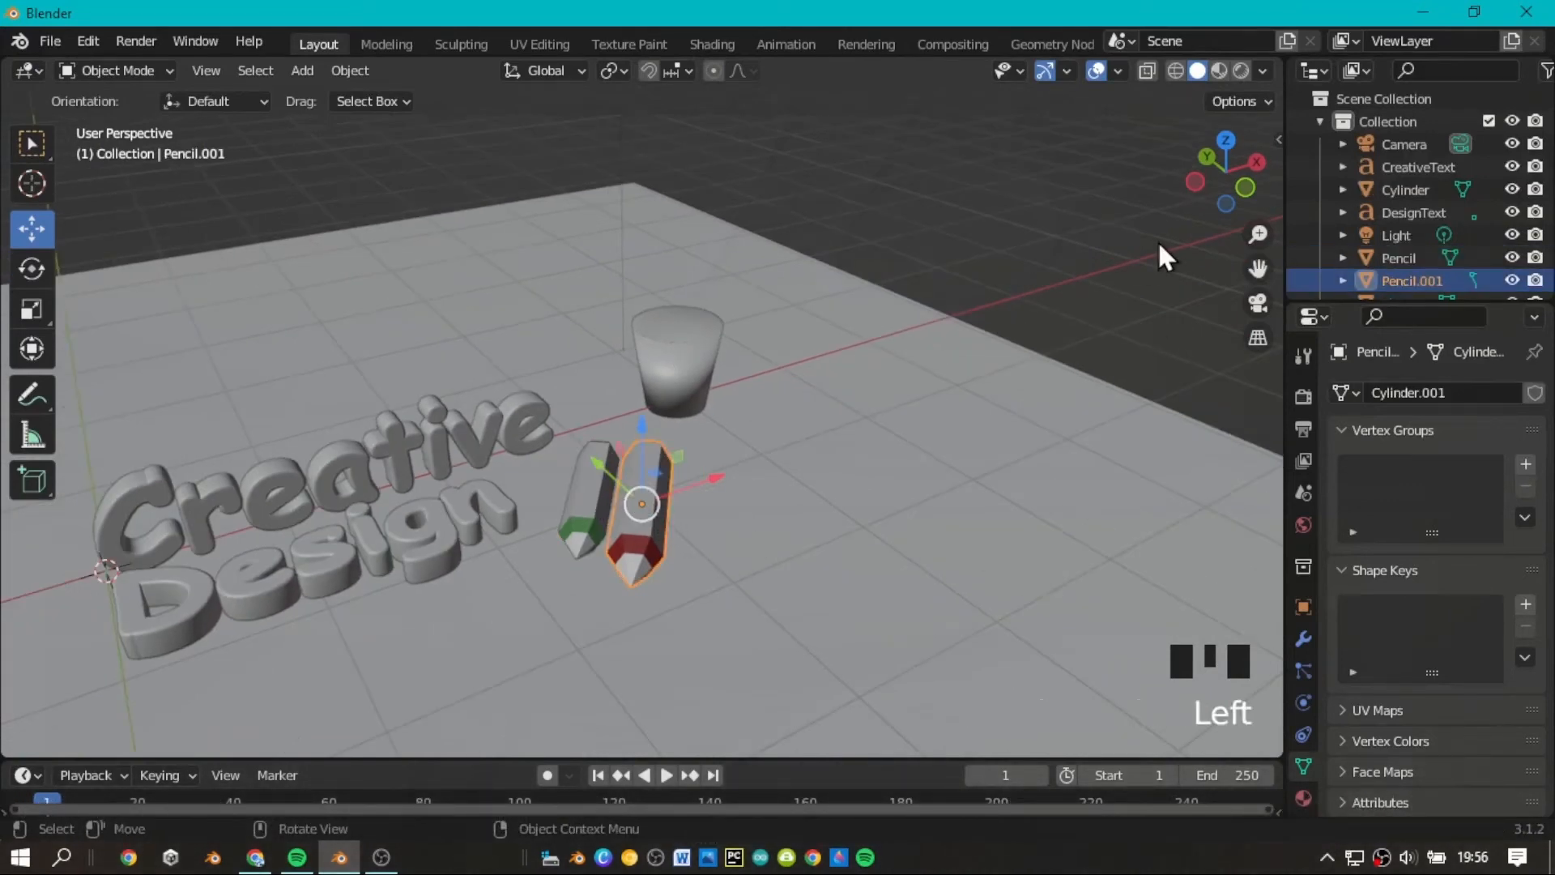
scroll(1159, 244, down, 2)
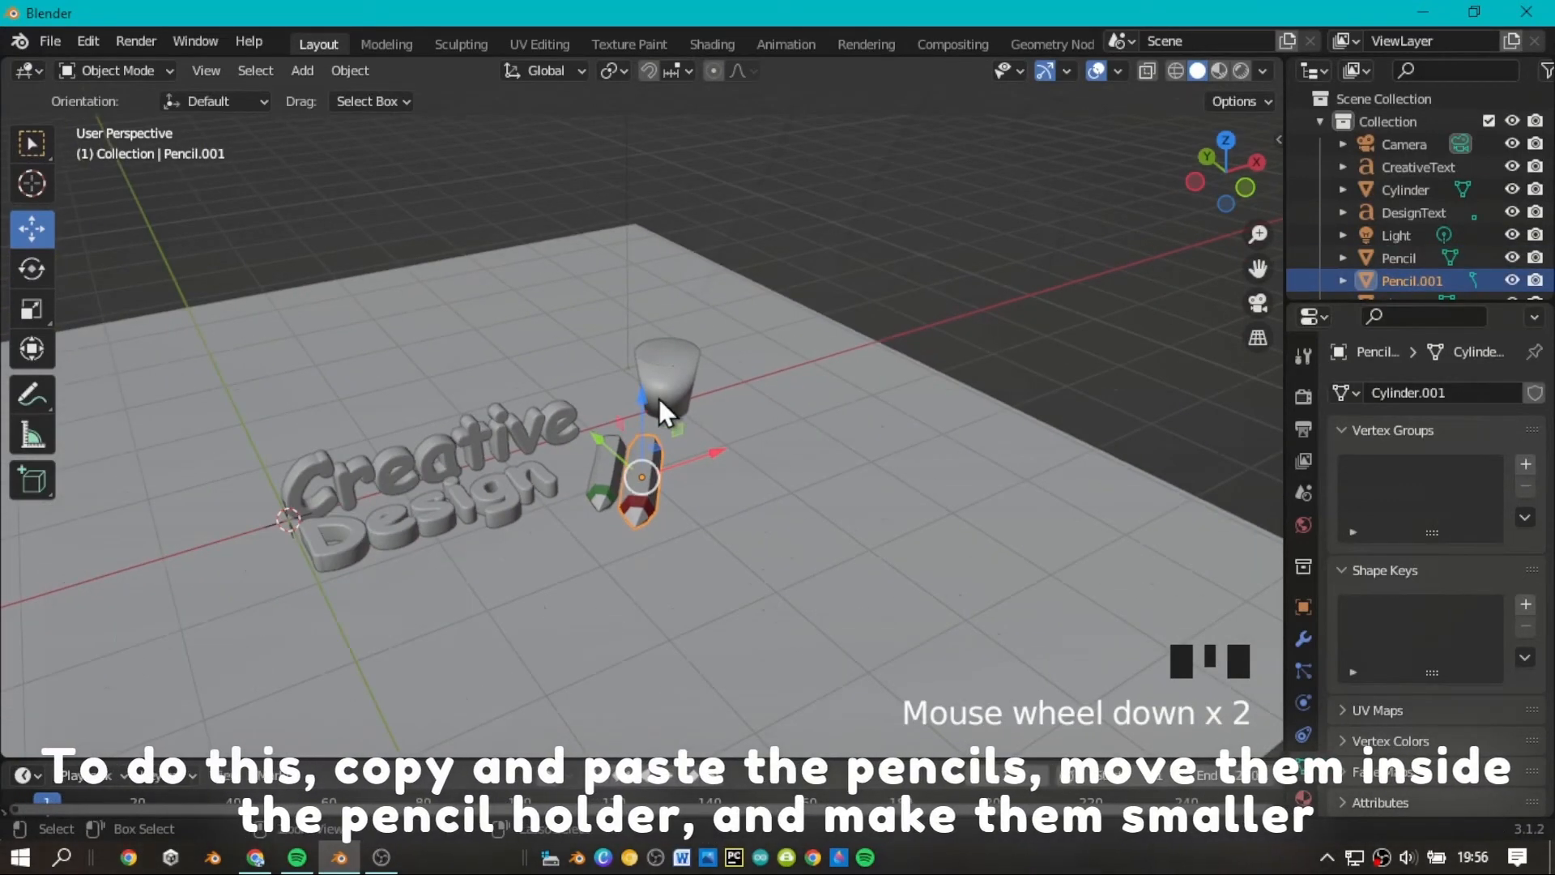
key(ctrl+v)
drag(640, 398, 653, 243)
Rotate the raised pencil copy 90° about the Y axis in the front view.
click(32, 268)
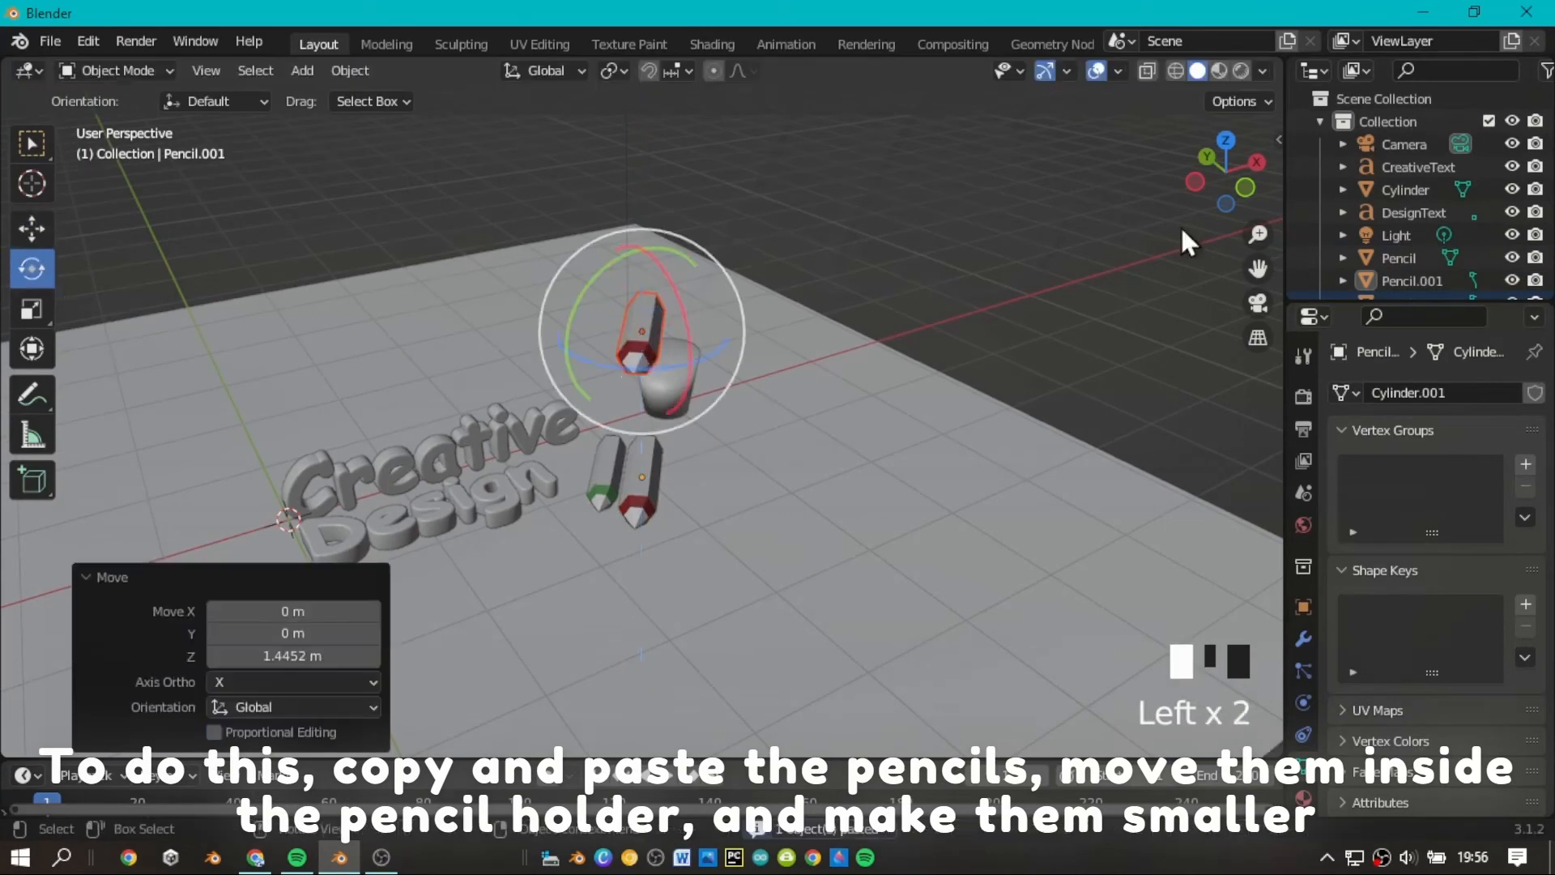
click(1245, 189)
scroll(702, 243, up, 3)
scroll(653, 208, down, 2)
drag(652, 209, 698, 280)
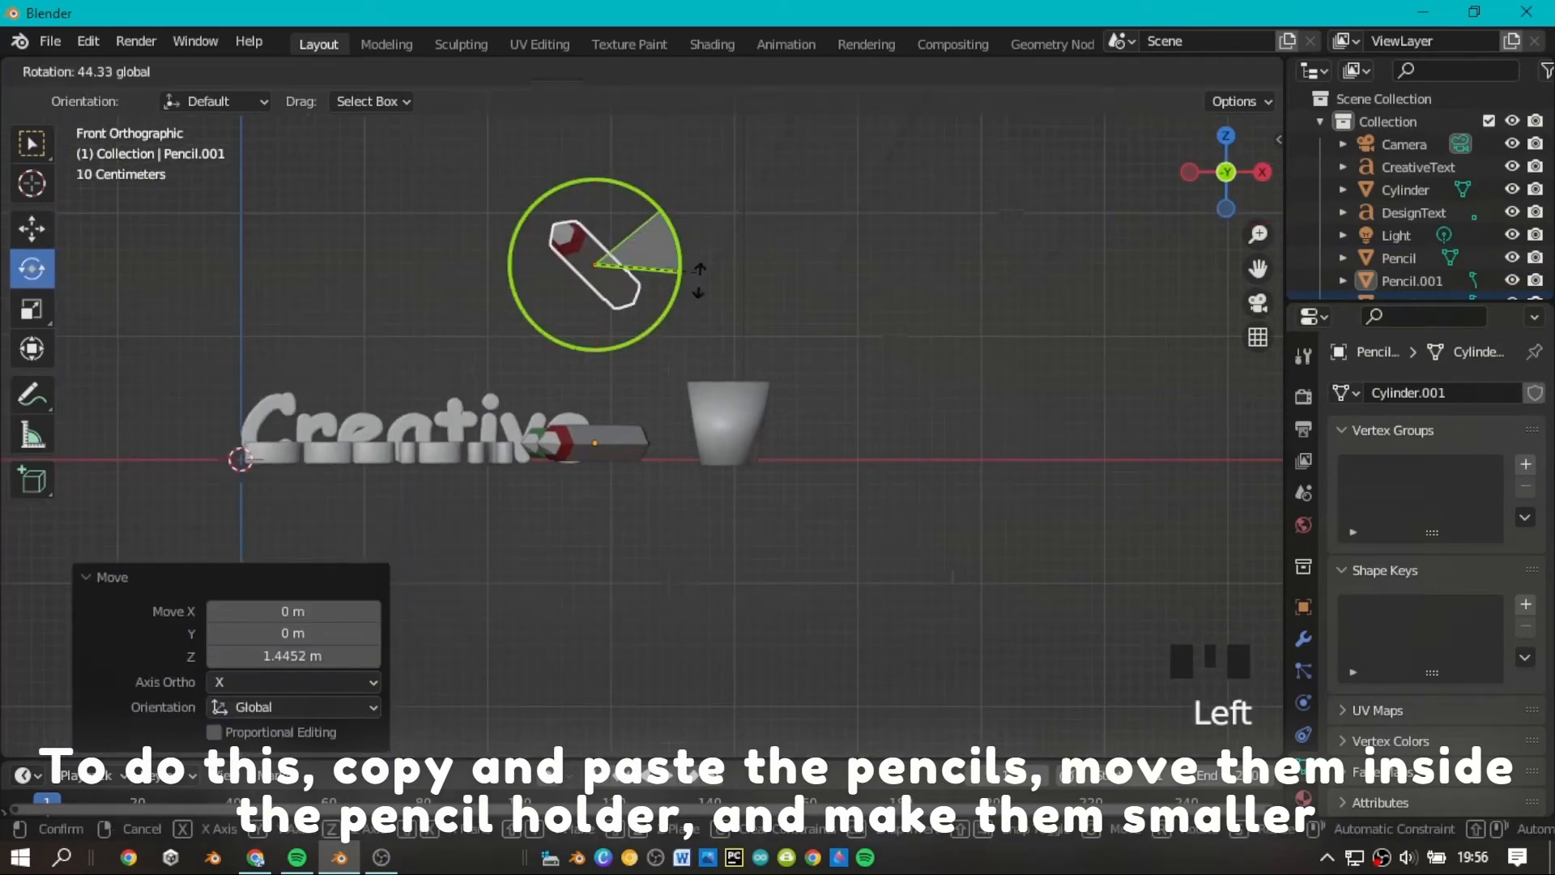
drag(676, 372, 643, 397)
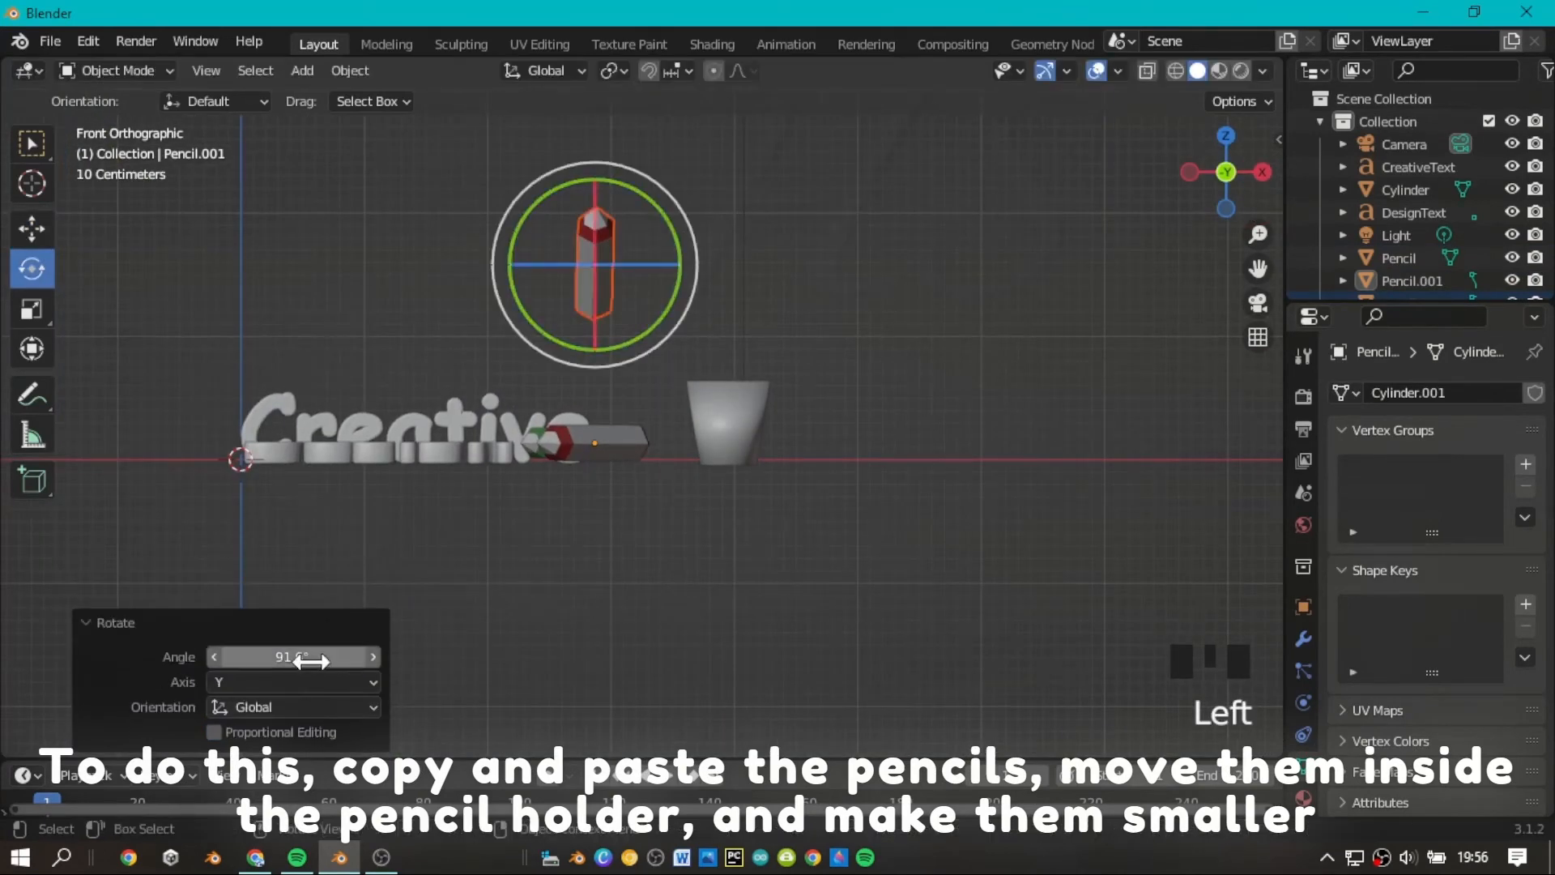
Rotate the pencil copy about the X axis in the right view until it stands vertical.
click(1262, 172)
drag(637, 229, 660, 302)
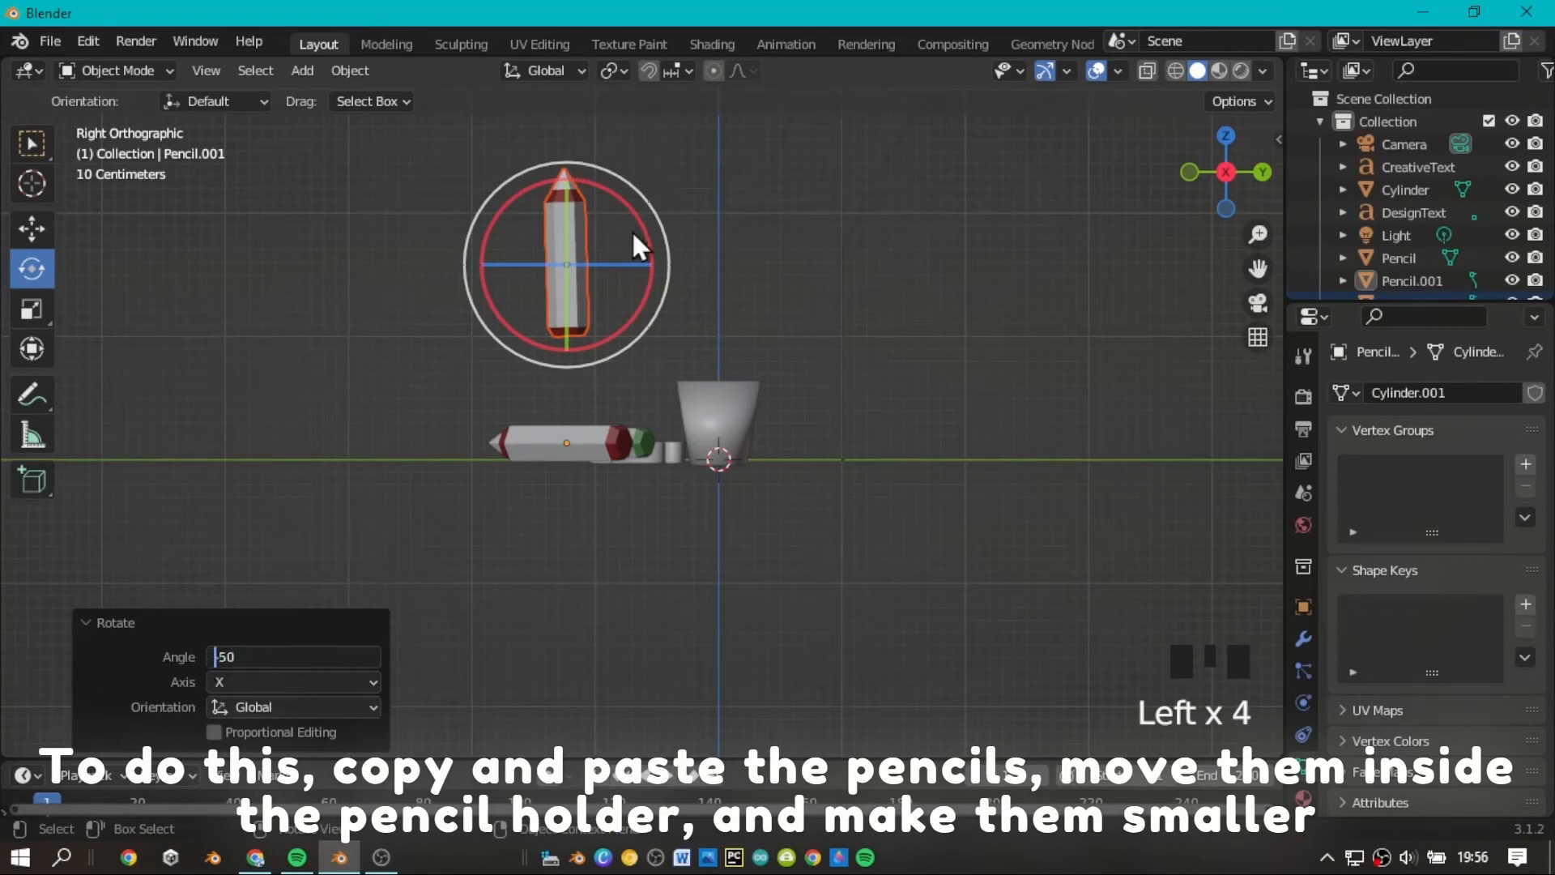
drag(648, 240, 644, 235)
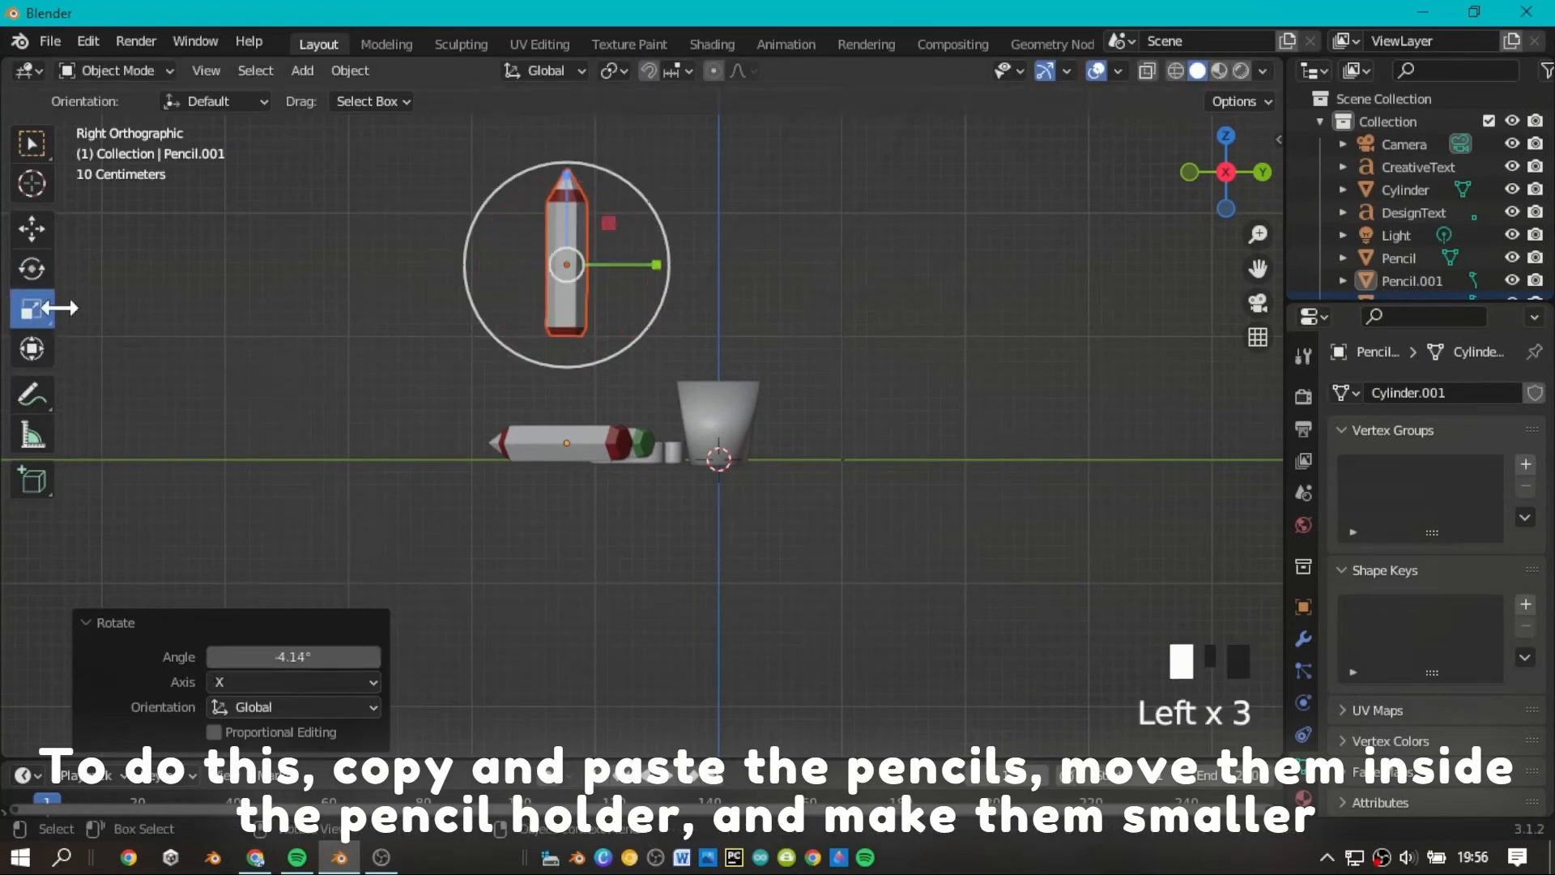
Scale the upright pencil copy down uniformly to about 0.691.
drag(566, 176, 566, 139)
scroll(1185, 310, up, 2)
drag(1255, 270, 1227, 284)
drag(606, 381, 606, 373)
drag(675, 549, 645, 510)
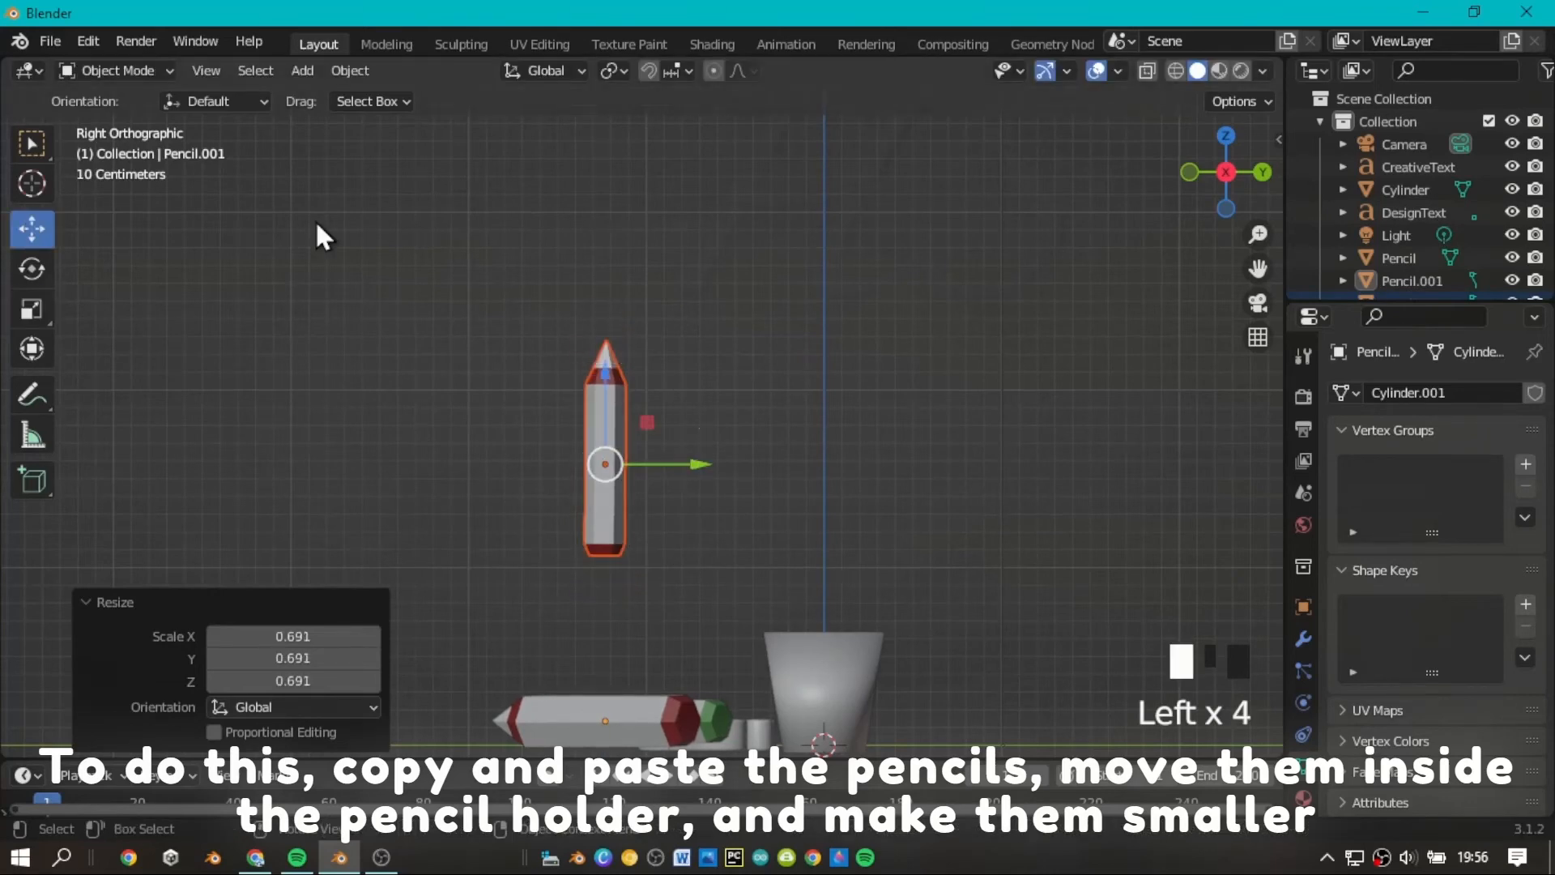
Move the upright pencil along X and about 0.35 m along Y so it stands over the cup.
drag(1223, 194, 1150, 174)
scroll(688, 437, down, 1)
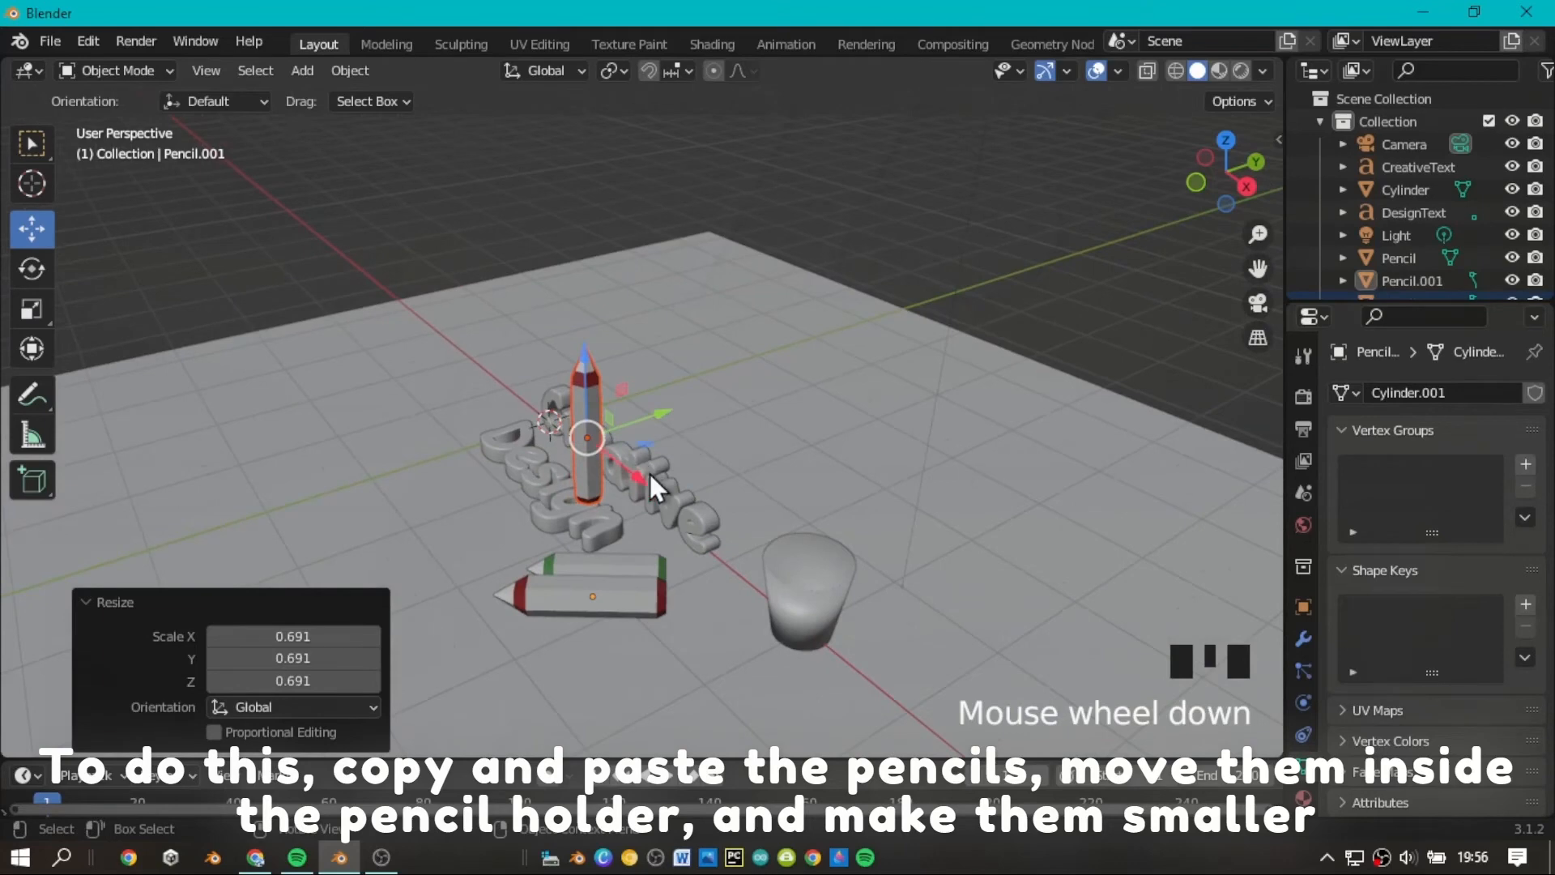
mouse_move(654, 486)
mouse_down()
mouse_move(750, 566)
mouse_move(757, 504)
mouse_move(872, 440)
mouse_move(791, 486)
mouse_move(792, 503)
mouse_move(909, 520)
mouse_move(915, 543)
mouse_up()
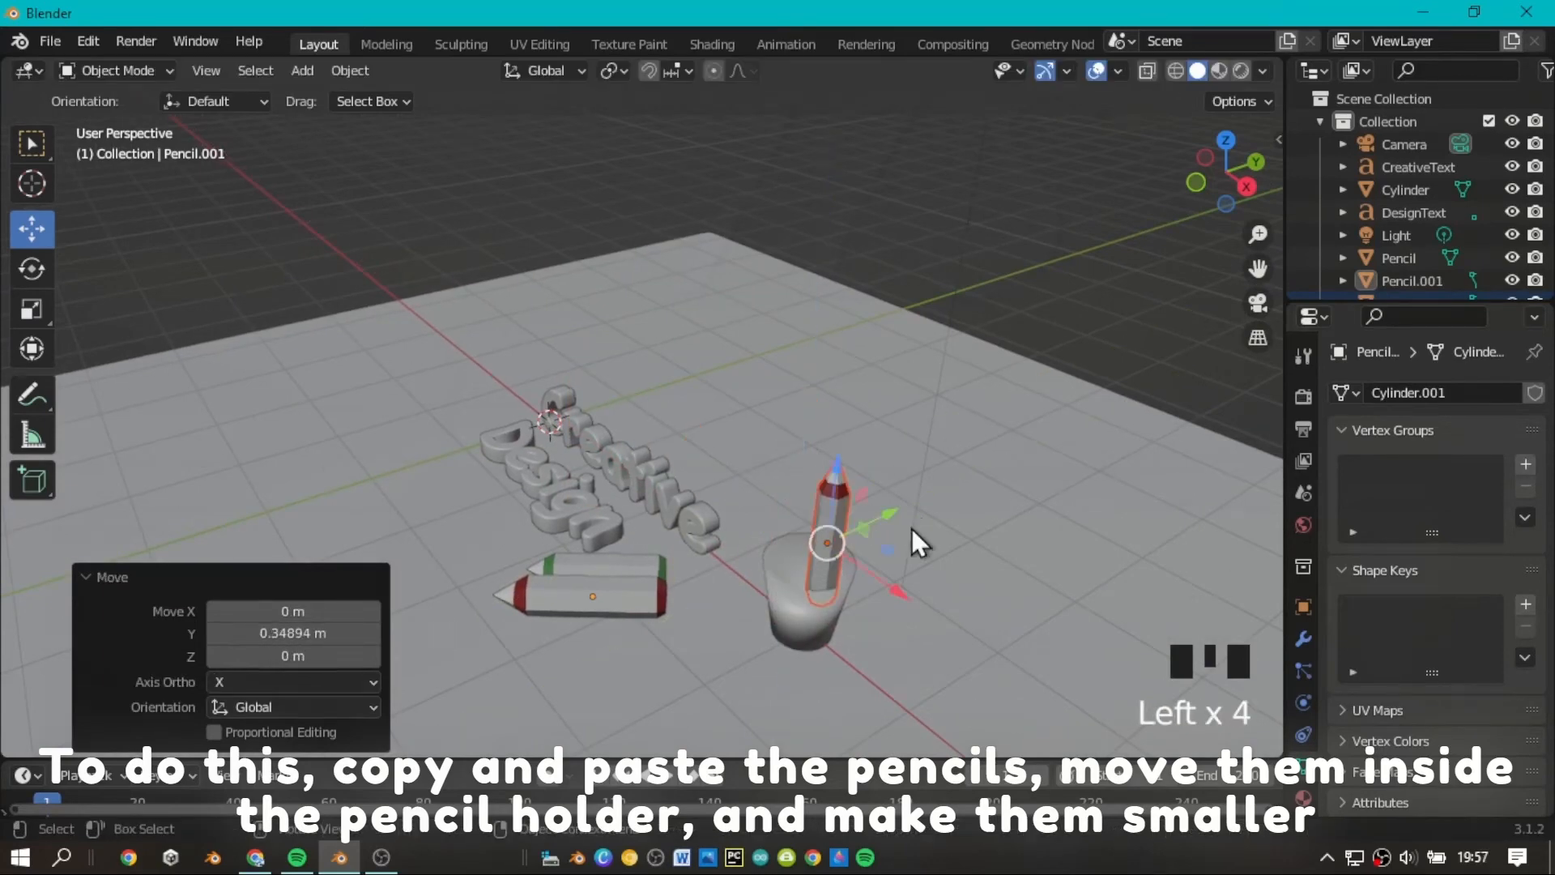
Scale the pencil down to about 0.619, lower it into the cup, and deselect it.
scroll(915, 541, up, 2)
drag(1240, 197, 1328, 199)
scroll(1252, 235, up, 5)
drag(1257, 268, 1100, 121)
drag(859, 462, 826, 431)
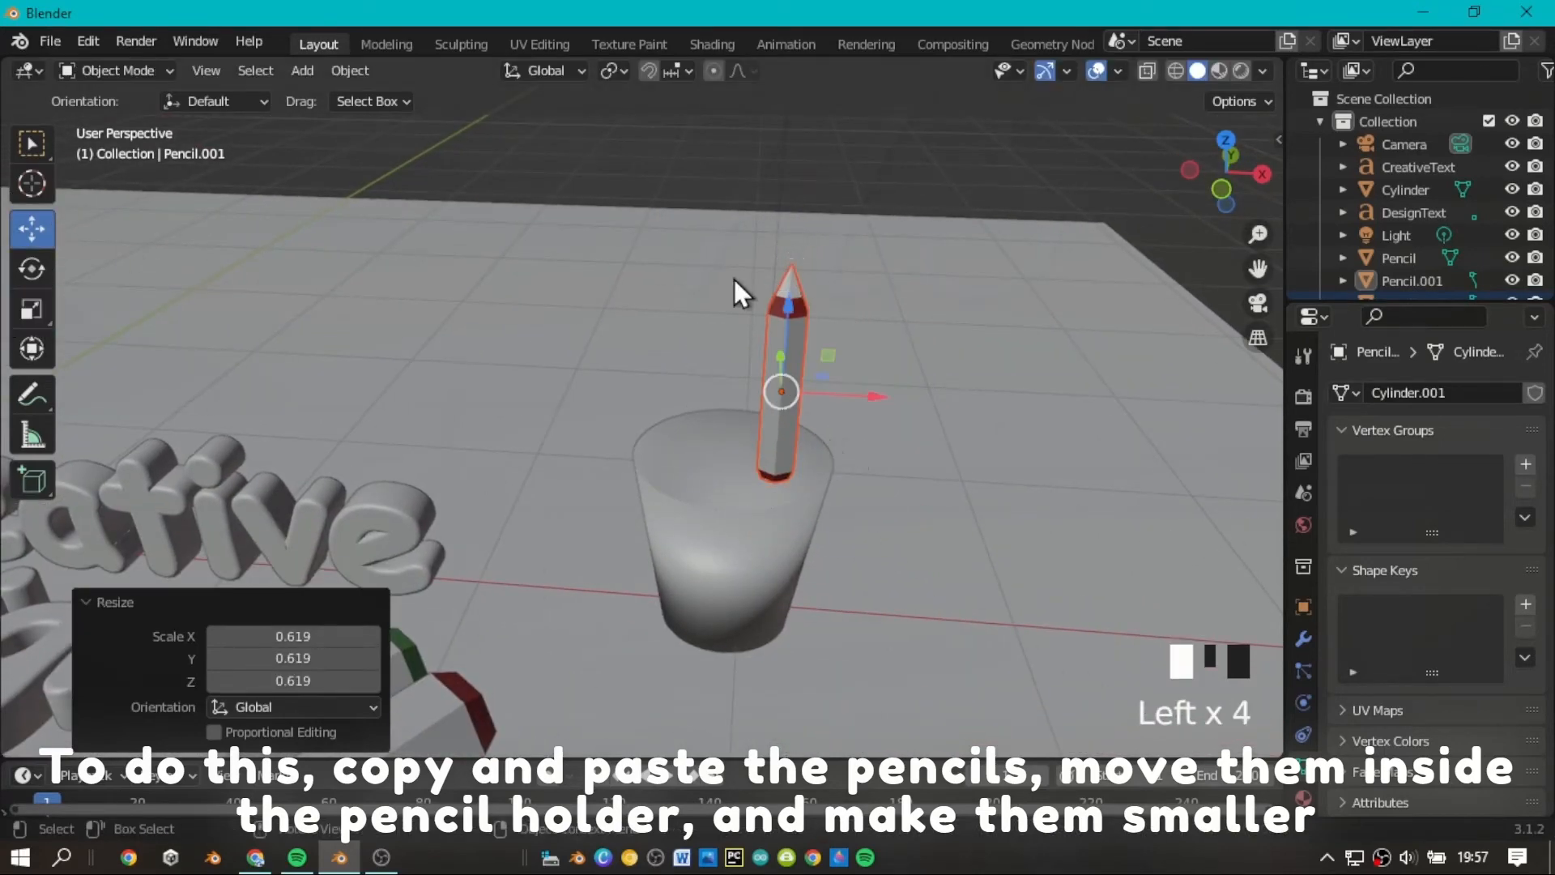
drag(784, 312, 791, 399)
click(1005, 293)
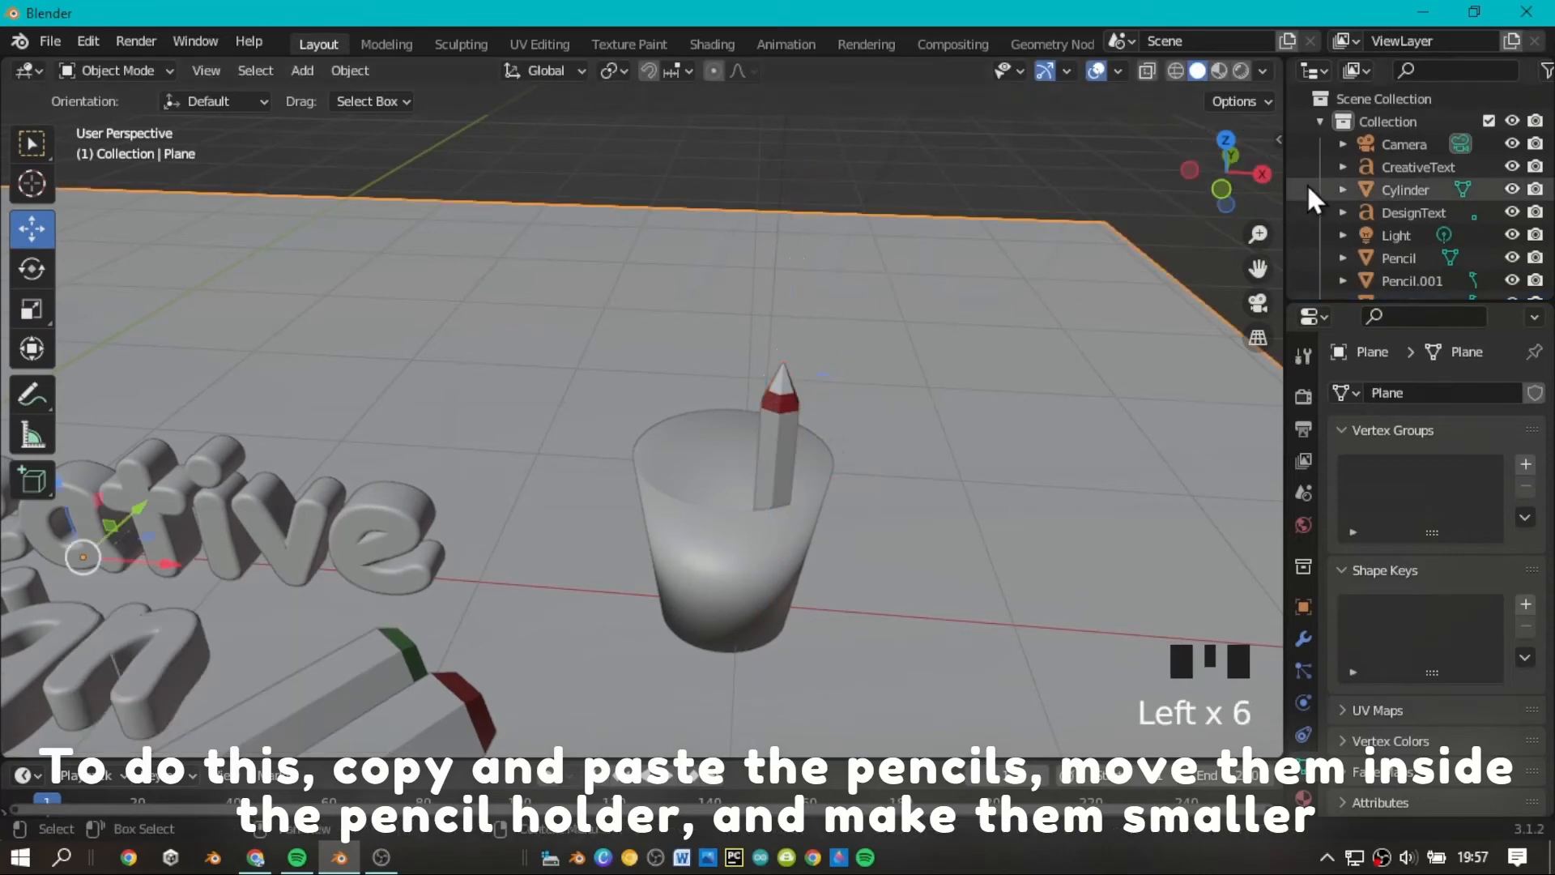
Tilt the pencil in the cup so it leans toward the rim.
mouse_move(1215, 172)
mouse_down()
mouse_move(1176, 227)
mouse_move(1208, 212)
mouse_move(1214, 171)
mouse_up()
scroll(1224, 243, up, 3)
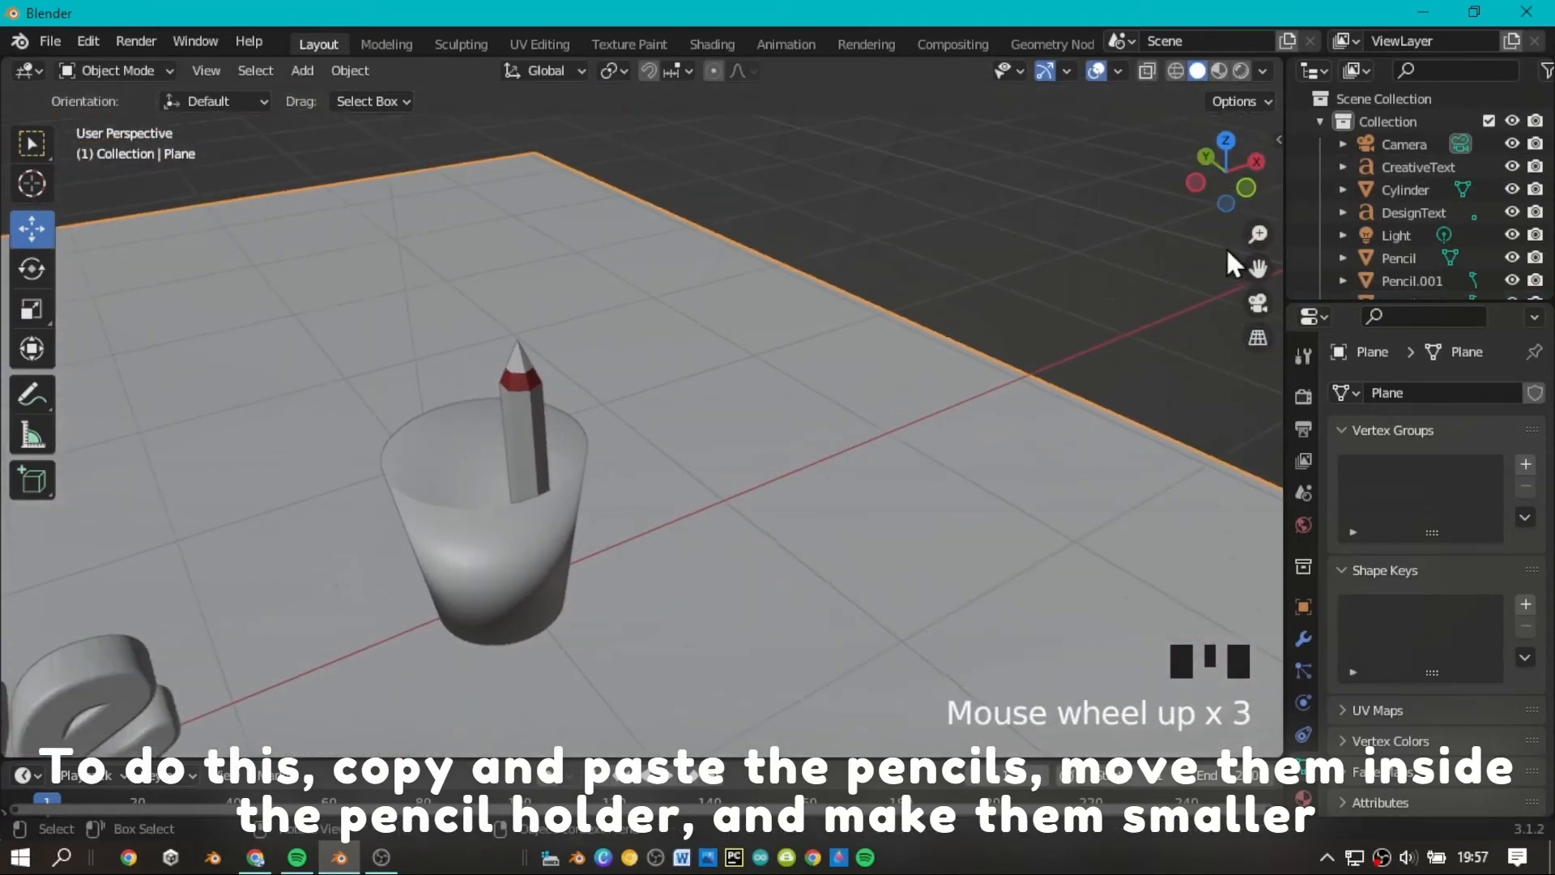
drag(1257, 268, 1334, 208)
click(580, 405)
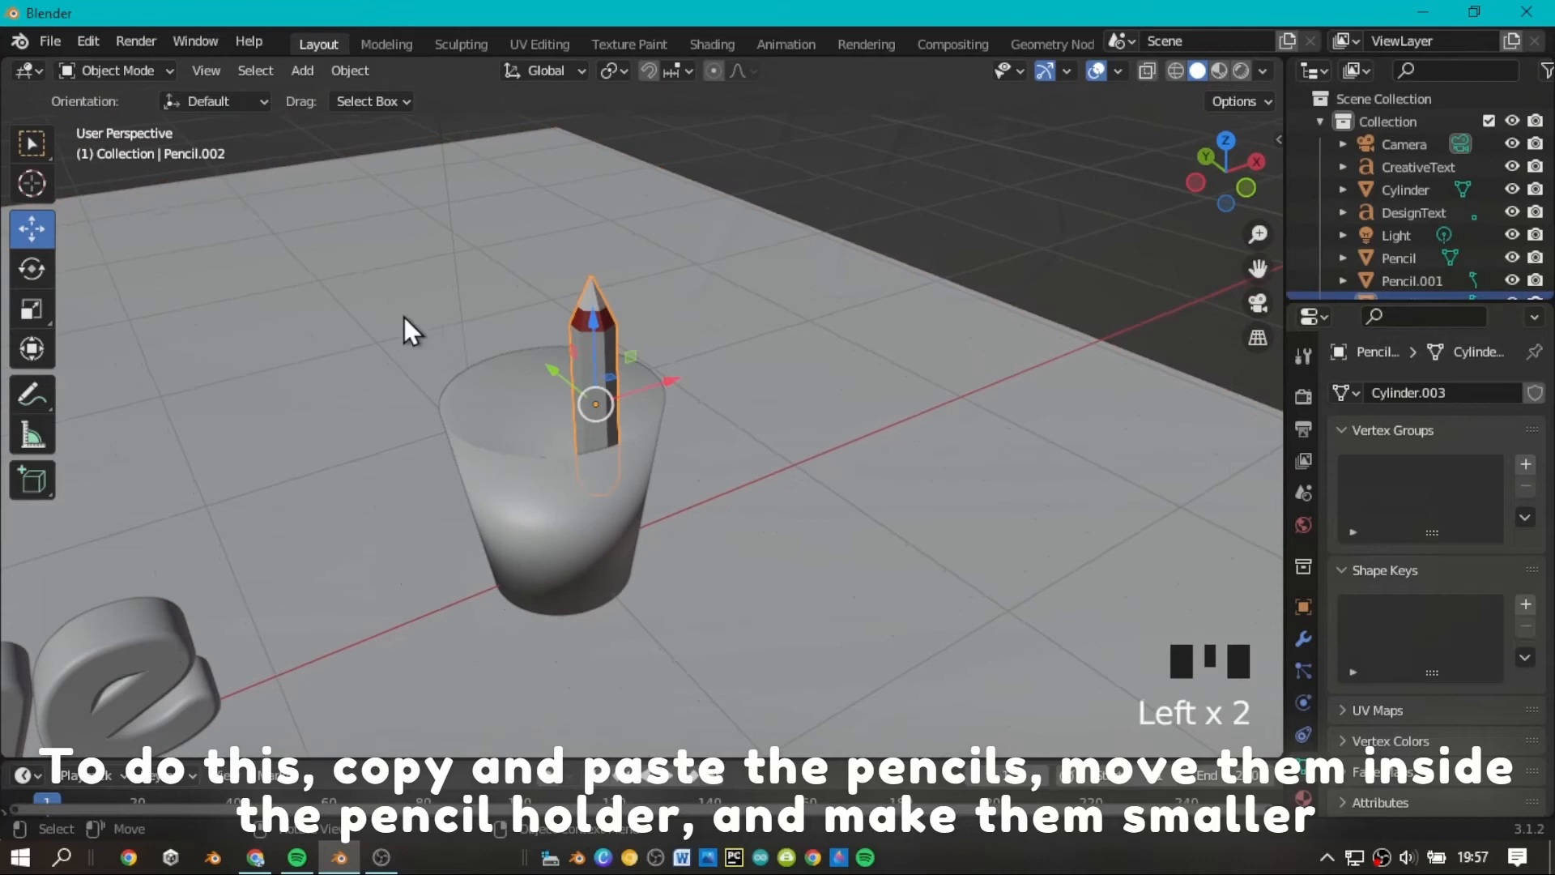
click(31, 275)
scroll(652, 387, down, 1)
mouse_move(573, 348)
mouse_down()
mouse_move(585, 340)
mouse_move(612, 416)
mouse_move(624, 308)
mouse_up()
Paste a second pencil into the cup beside the first, making it slightly smaller and giving it a different tilt.
click(32, 230)
key(ctrl+v)
click(32, 308)
click(32, 268)
drag(608, 483, 577, 478)
click(989, 251)
scroll(1222, 181, down, 2)
scroll(1197, 236, up, 2)
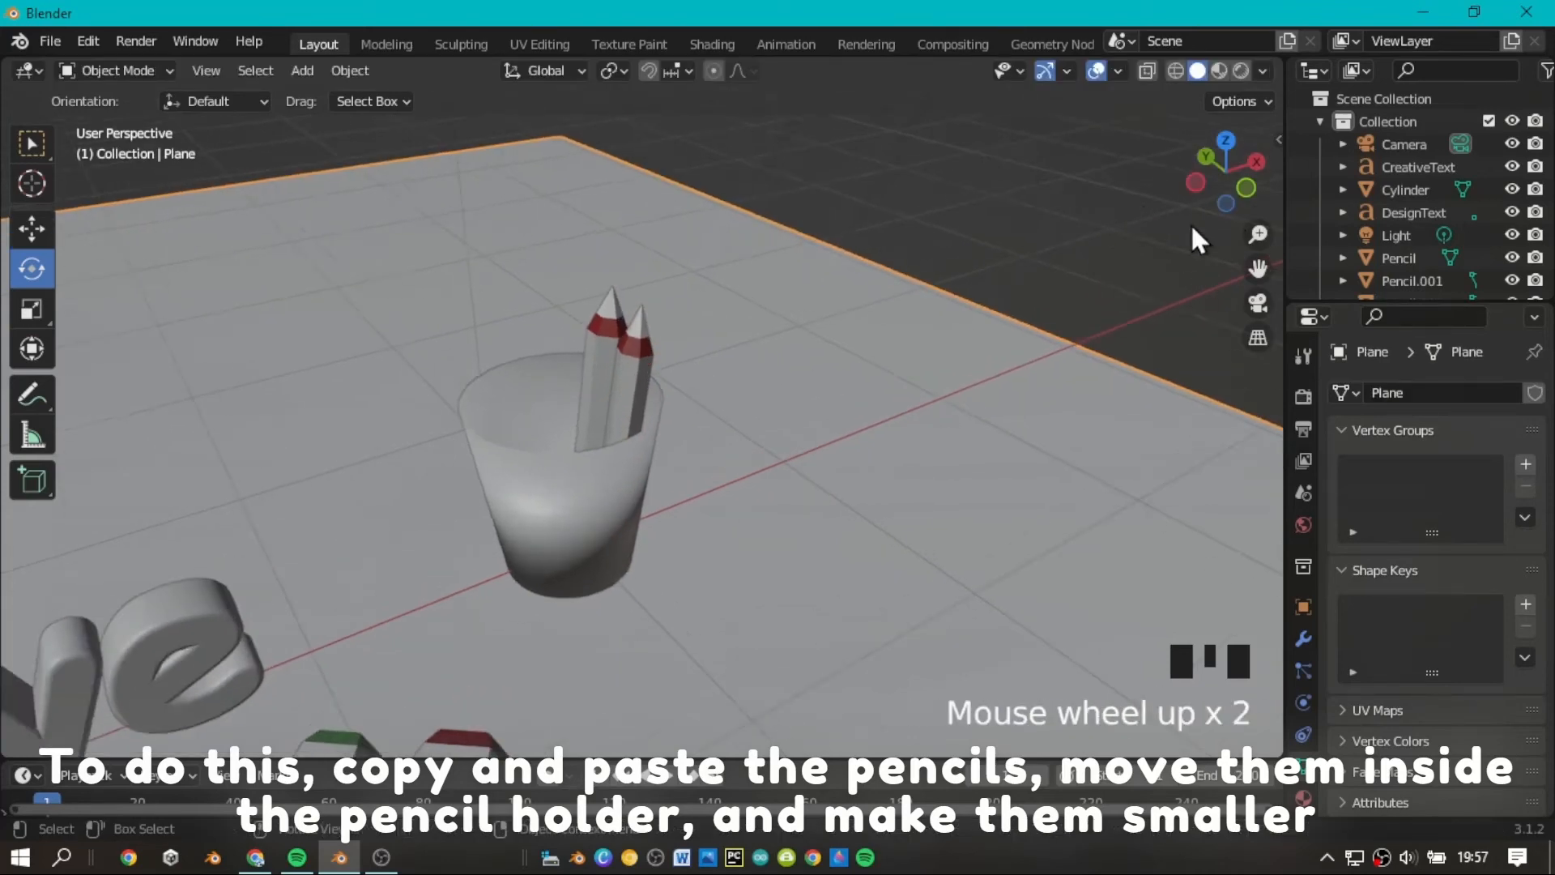
Duplicate the second pencil and move the copy about 0.29 m along Y inside the cup.
click(1257, 268)
drag(1257, 268, 1249, 264)
click(755, 406)
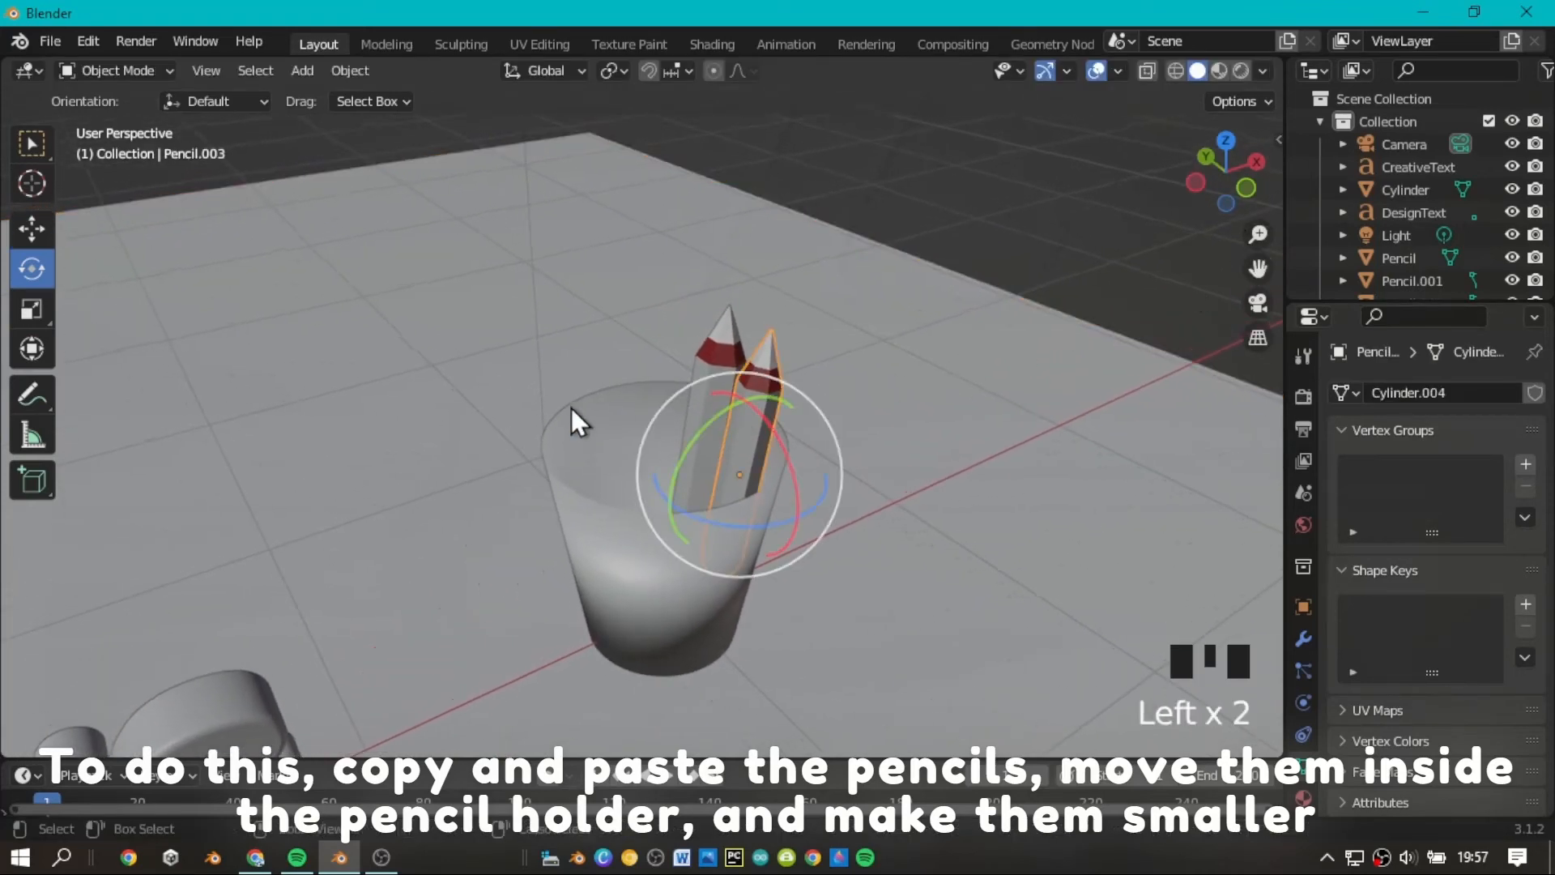
key(ctrl+c)
key(ctrl+v)
click(32, 229)
drag(683, 437, 599, 417)
In the top view, rotate the third pencil about 28° around Z and shift it along X toward the cup's center.
click(1228, 140)
scroll(991, 275, down, 2)
scroll(1053, 272, down, 9)
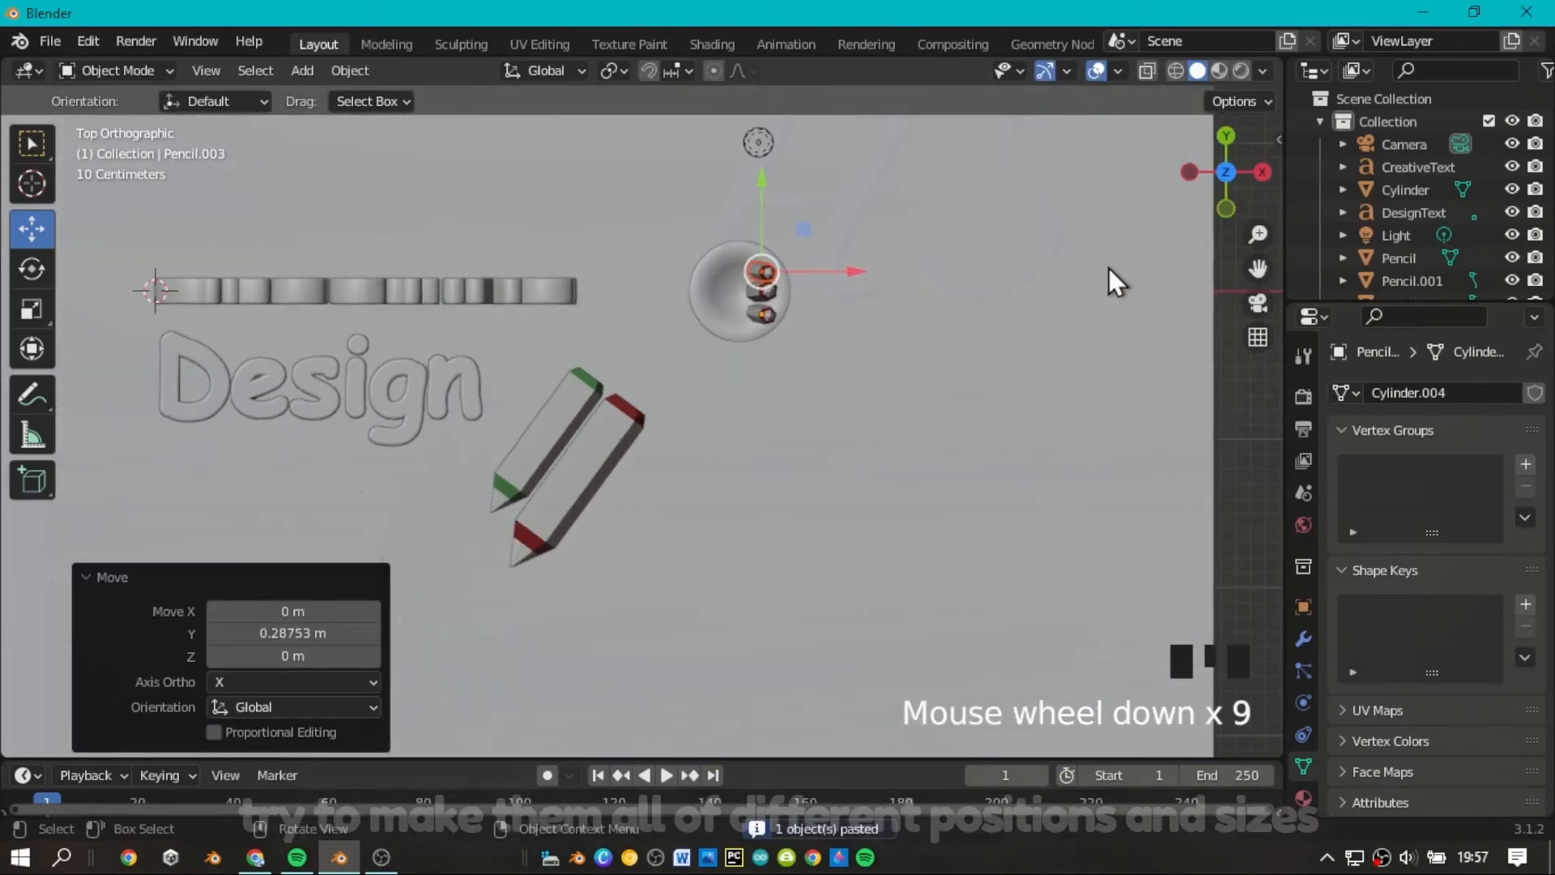
scroll(802, 279, up, 4)
click(753, 288)
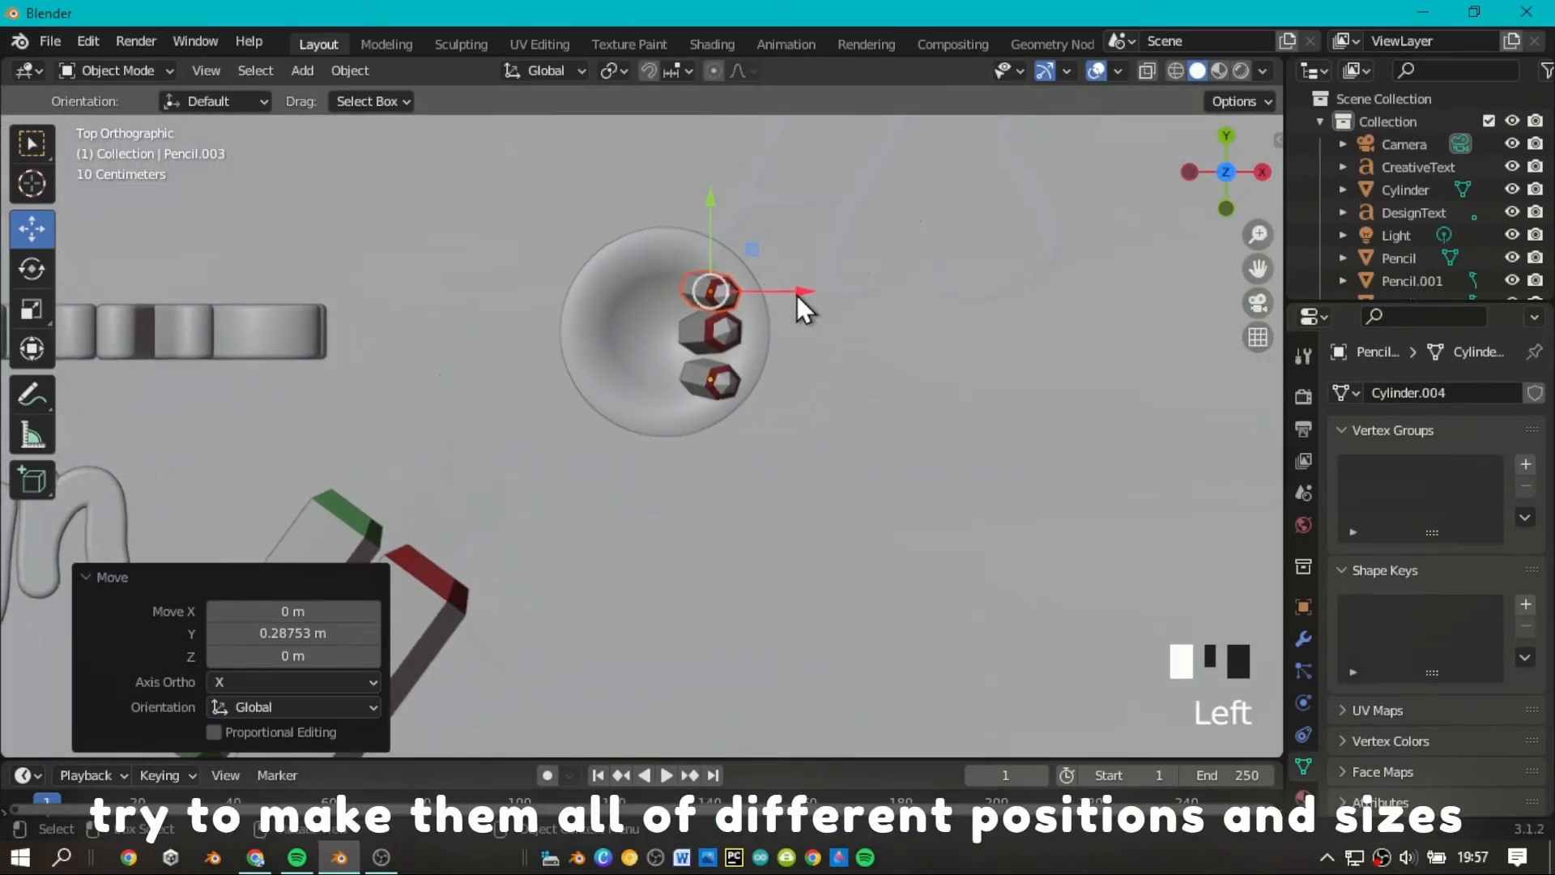
mouse_move(798, 298)
mouse_down()
mouse_move(754, 299)
mouse_move(734, 223)
mouse_up()
click(31, 269)
click(36, 236)
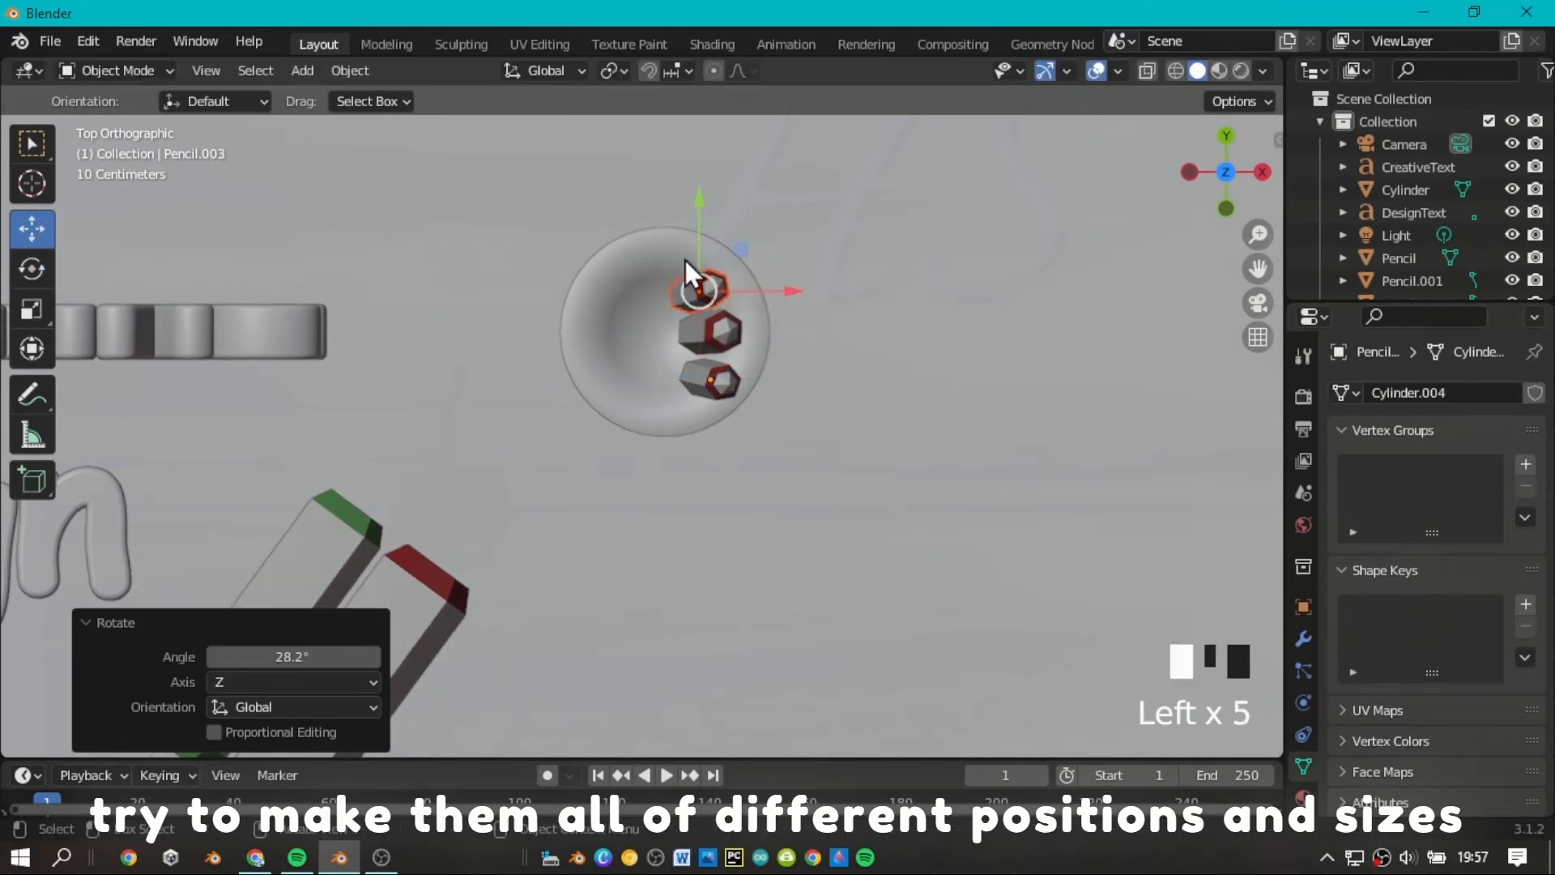
drag(790, 292, 756, 330)
Duplicate the third pencil and move the copy along Y and X to the middle of the cup.
key(ctrl+c)
key(ctrl+v)
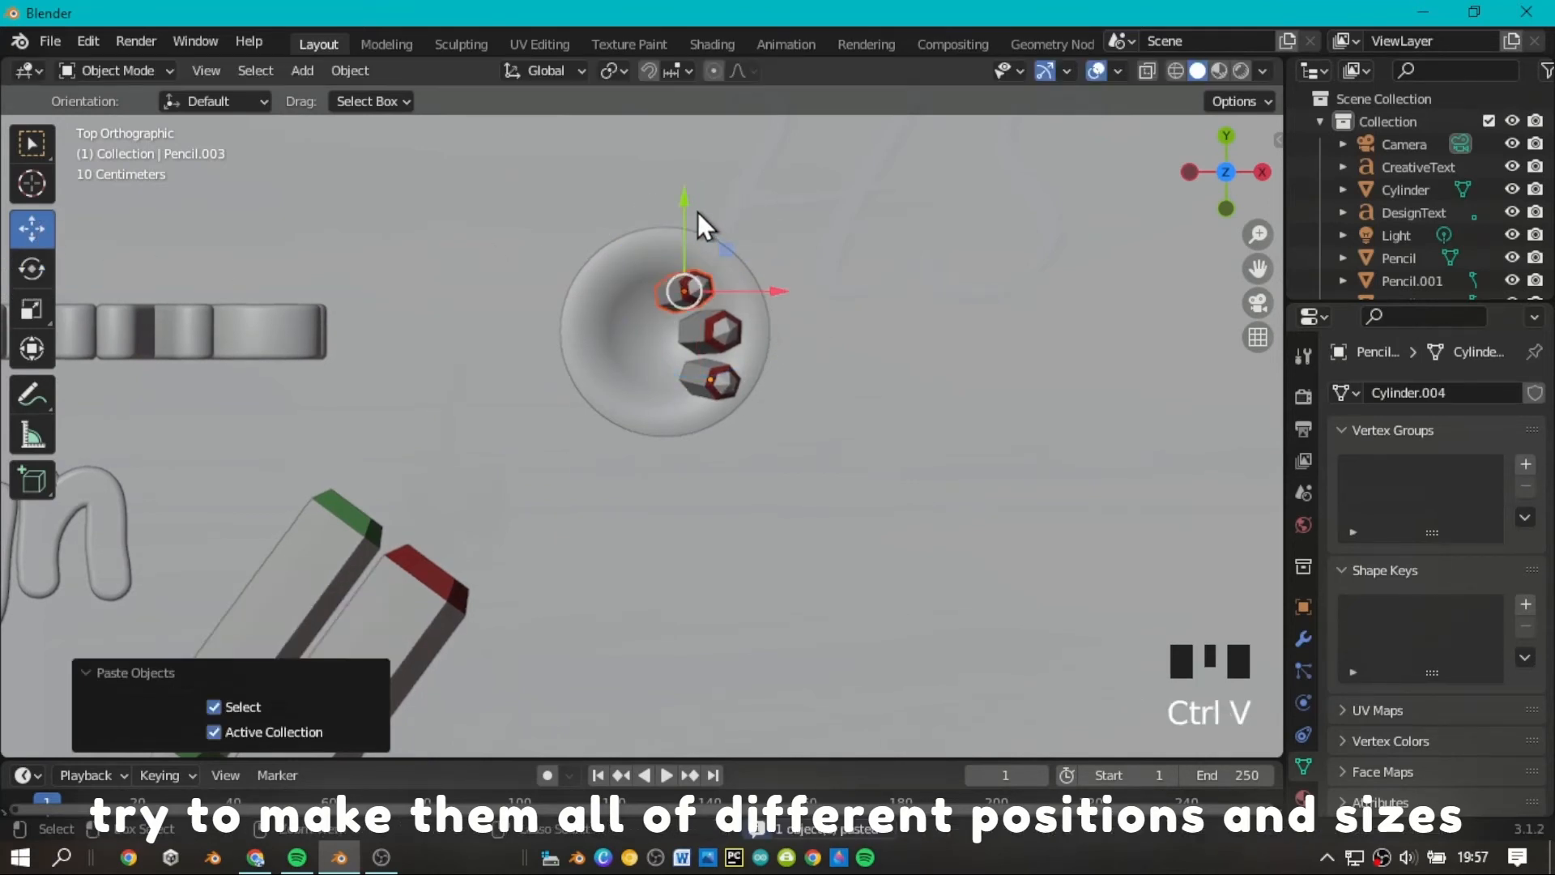
mouse_move(697, 226)
mouse_down()
mouse_move(698, 287)
mouse_move(698, 261)
mouse_up()
drag(775, 348, 712, 349)
Rotate the fourth pencil so it stands straighter than its neighbors, and deselect it.
click(47, 270)
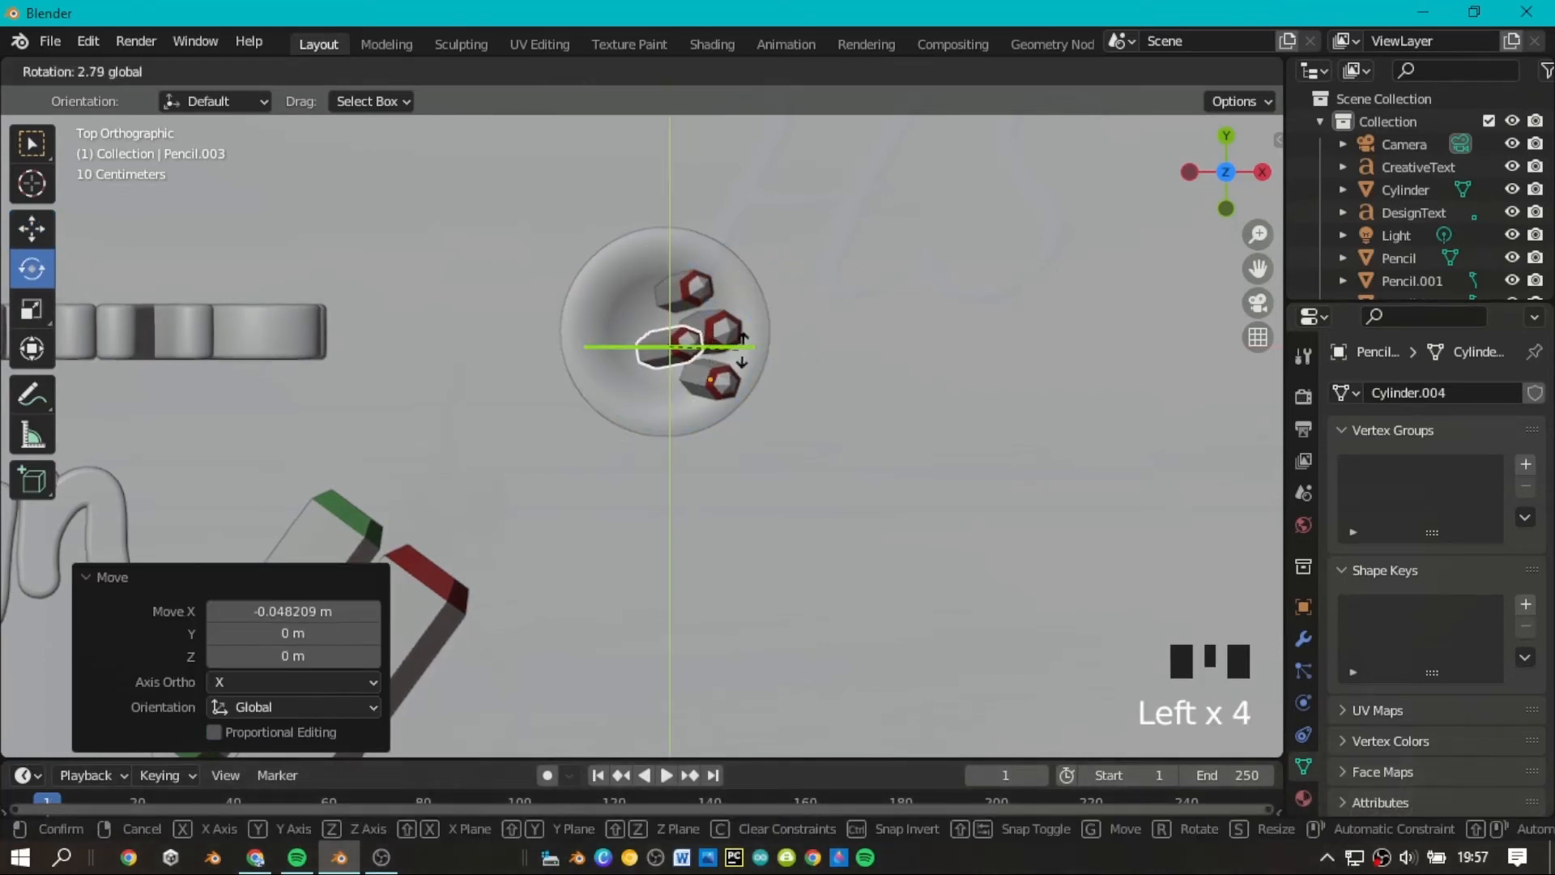
drag(817, 351, 817, 349)
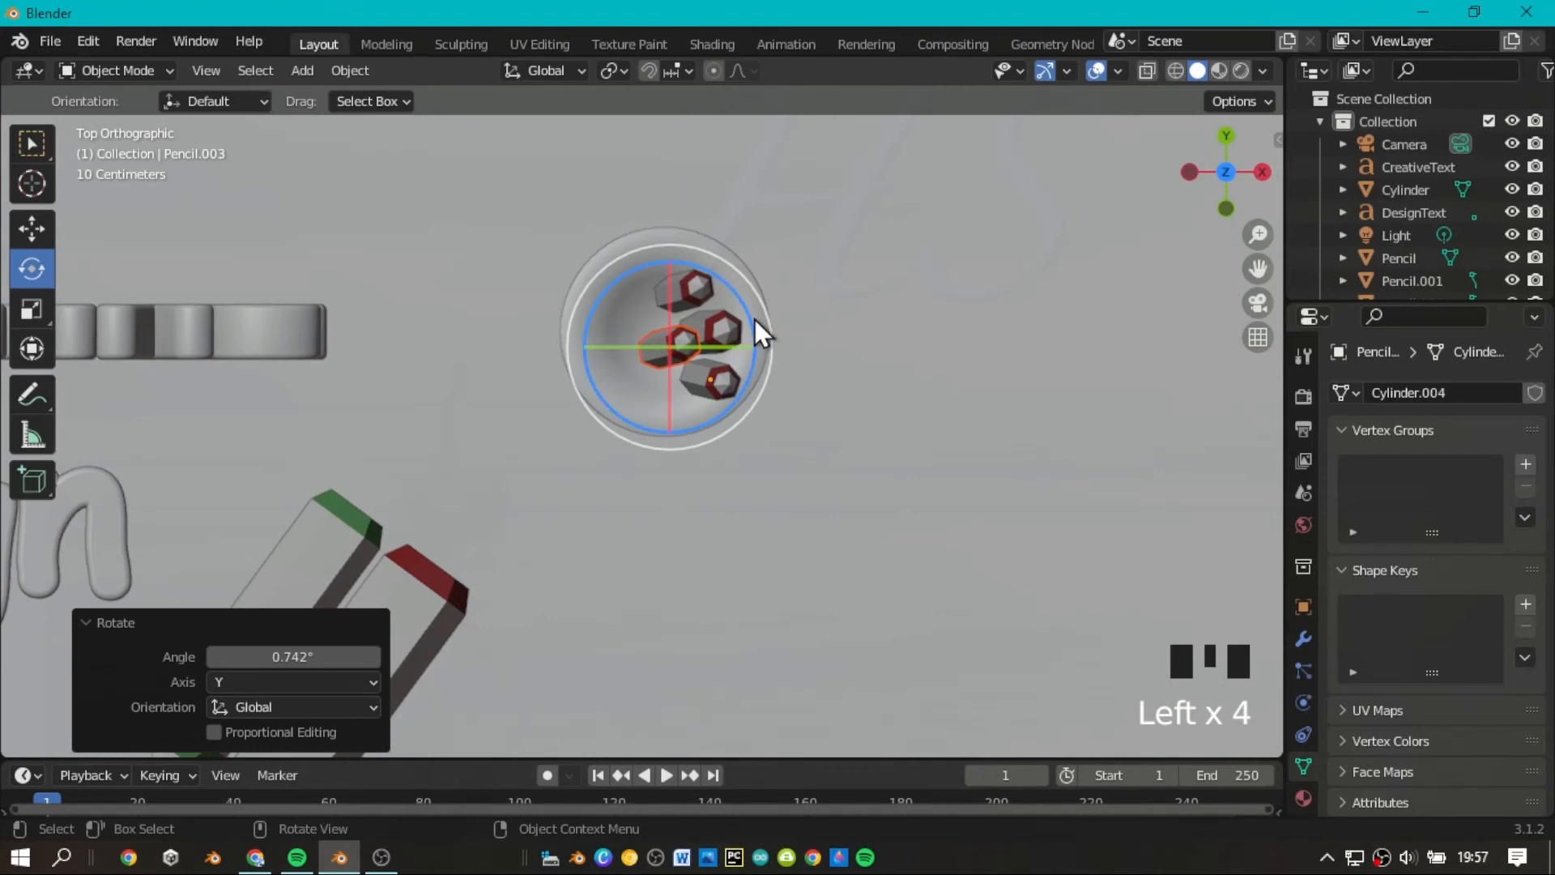
scroll(754, 319, up, 1)
drag(1241, 212, 1235, 174)
scroll(842, 438, up, 2)
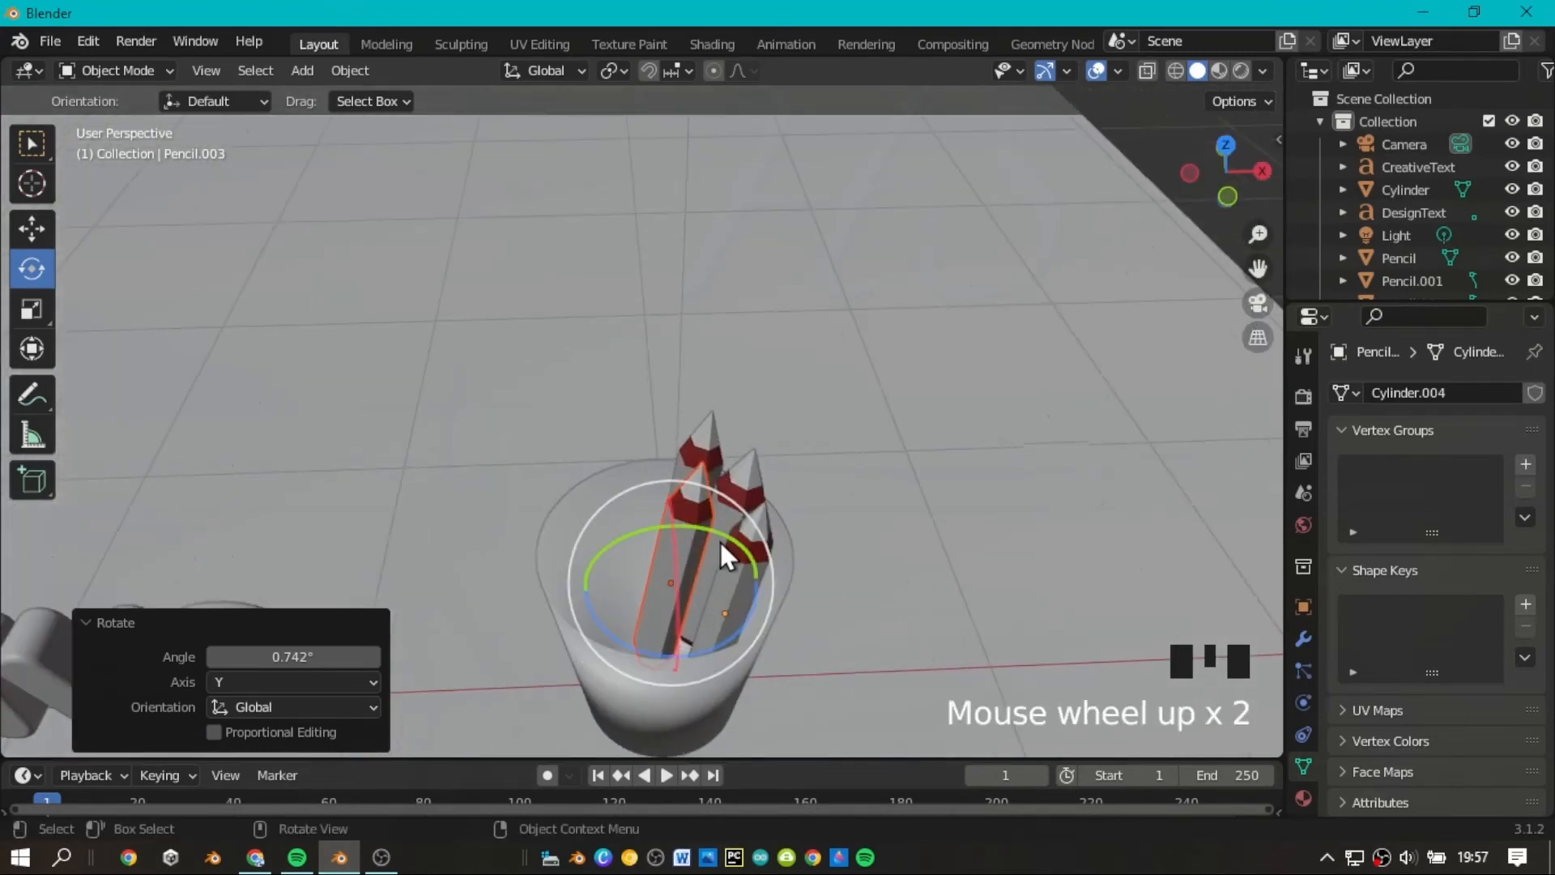
mouse_move(719, 539)
mouse_down()
mouse_move(703, 535)
mouse_move(712, 518)
mouse_move(700, 526)
mouse_up()
click(877, 466)
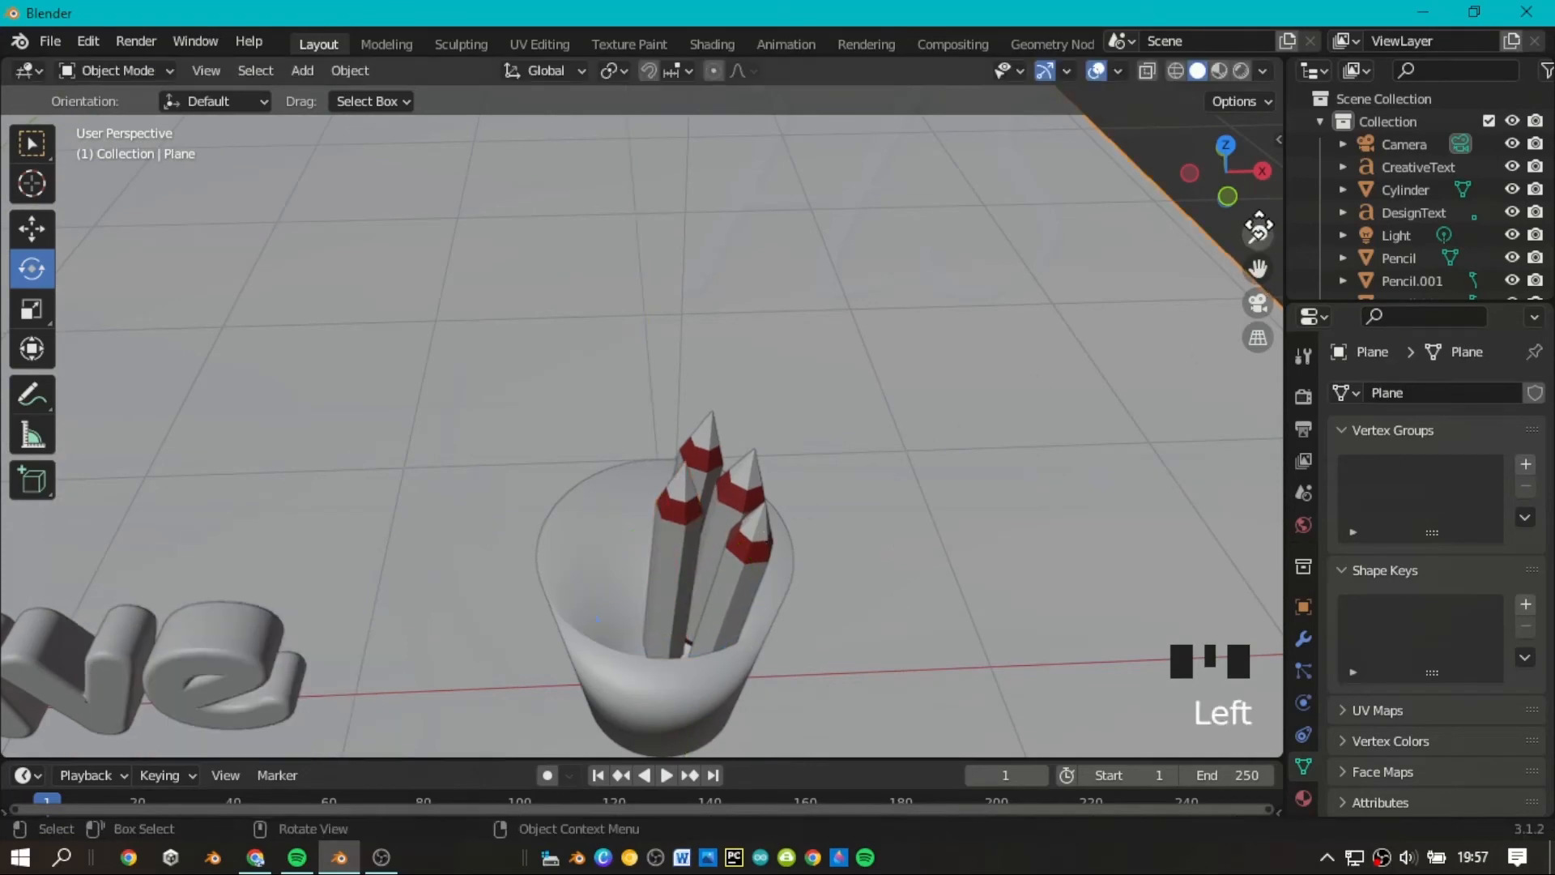
Reposition the front pencil in the cup so the pencils sit at different heights.
mouse_move(1226, 174)
mouse_down()
mouse_move(1224, 212)
mouse_move(1223, 184)
mouse_up()
click(643, 549)
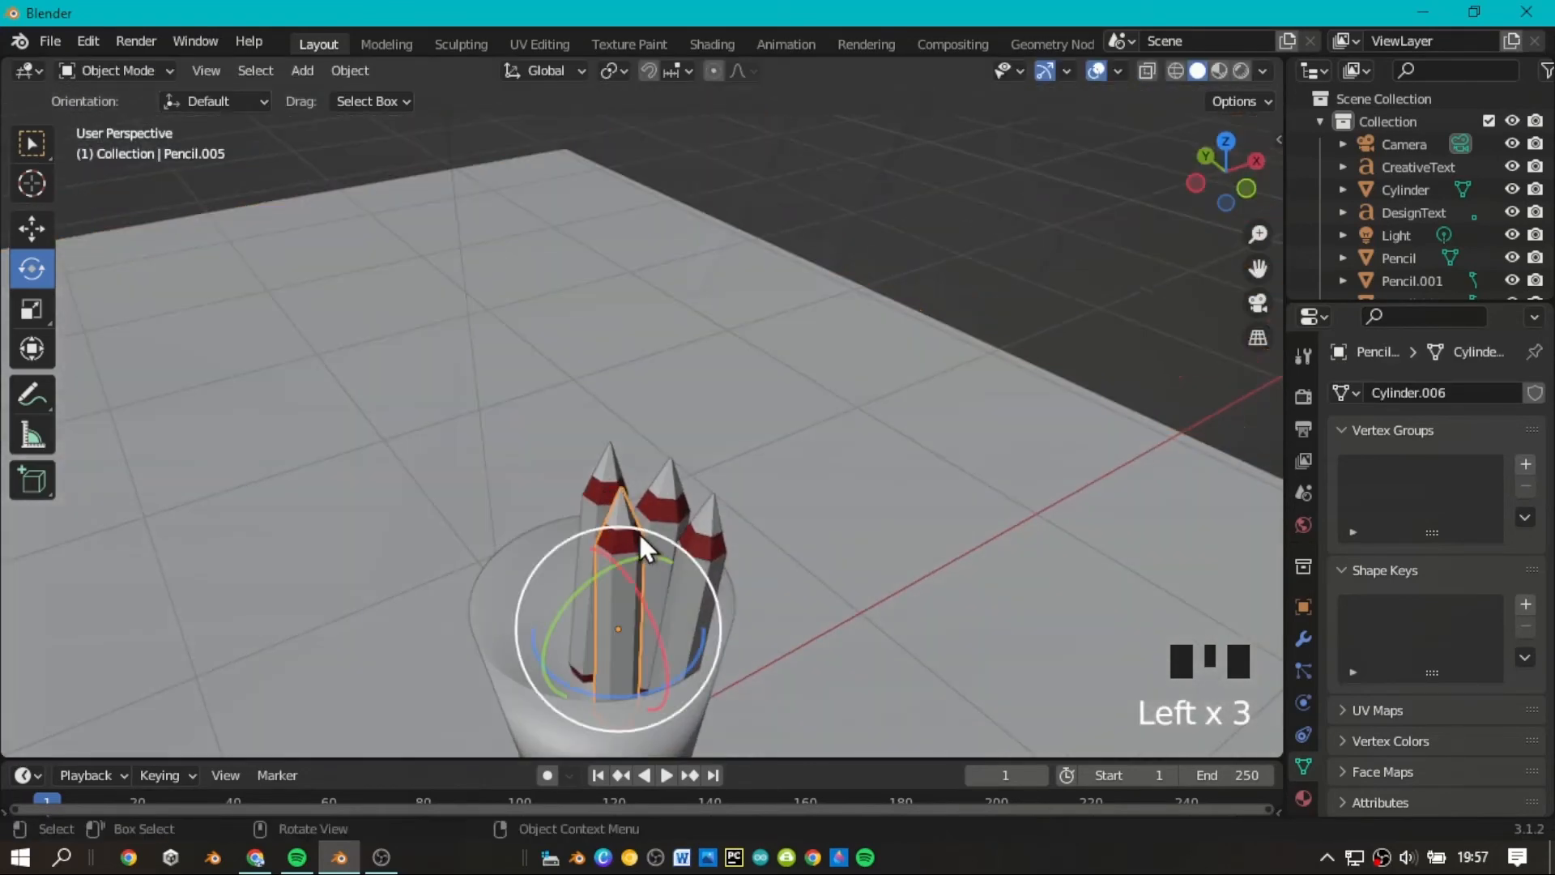
click(31, 229)
mouse_move(630, 577)
mouse_down()
mouse_move(664, 523)
mouse_move(696, 533)
mouse_up()
click(684, 517)
click(745, 513)
click(712, 528)
click(875, 443)
Duplicate the rear pencil in the cup and move the copy along X toward the texts' side of the rim.
mouse_move(1218, 187)
mouse_down()
mouse_move(1174, 191)
mouse_move(1146, 219)
mouse_move(1033, 212)
mouse_up()
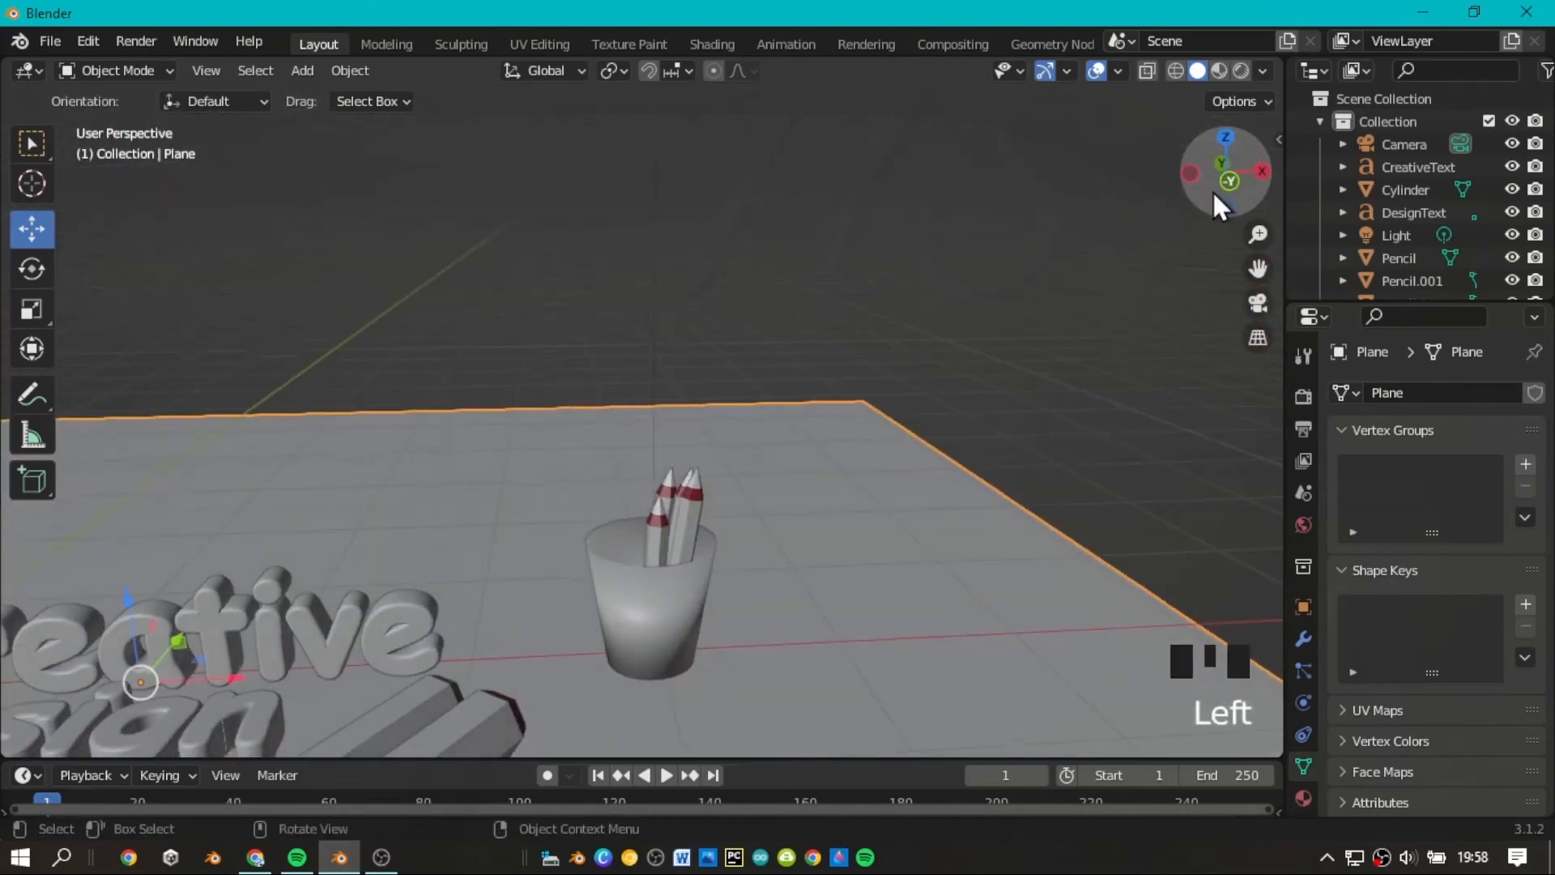
scroll(1212, 191, up, 2)
drag(1257, 268, 1265, 126)
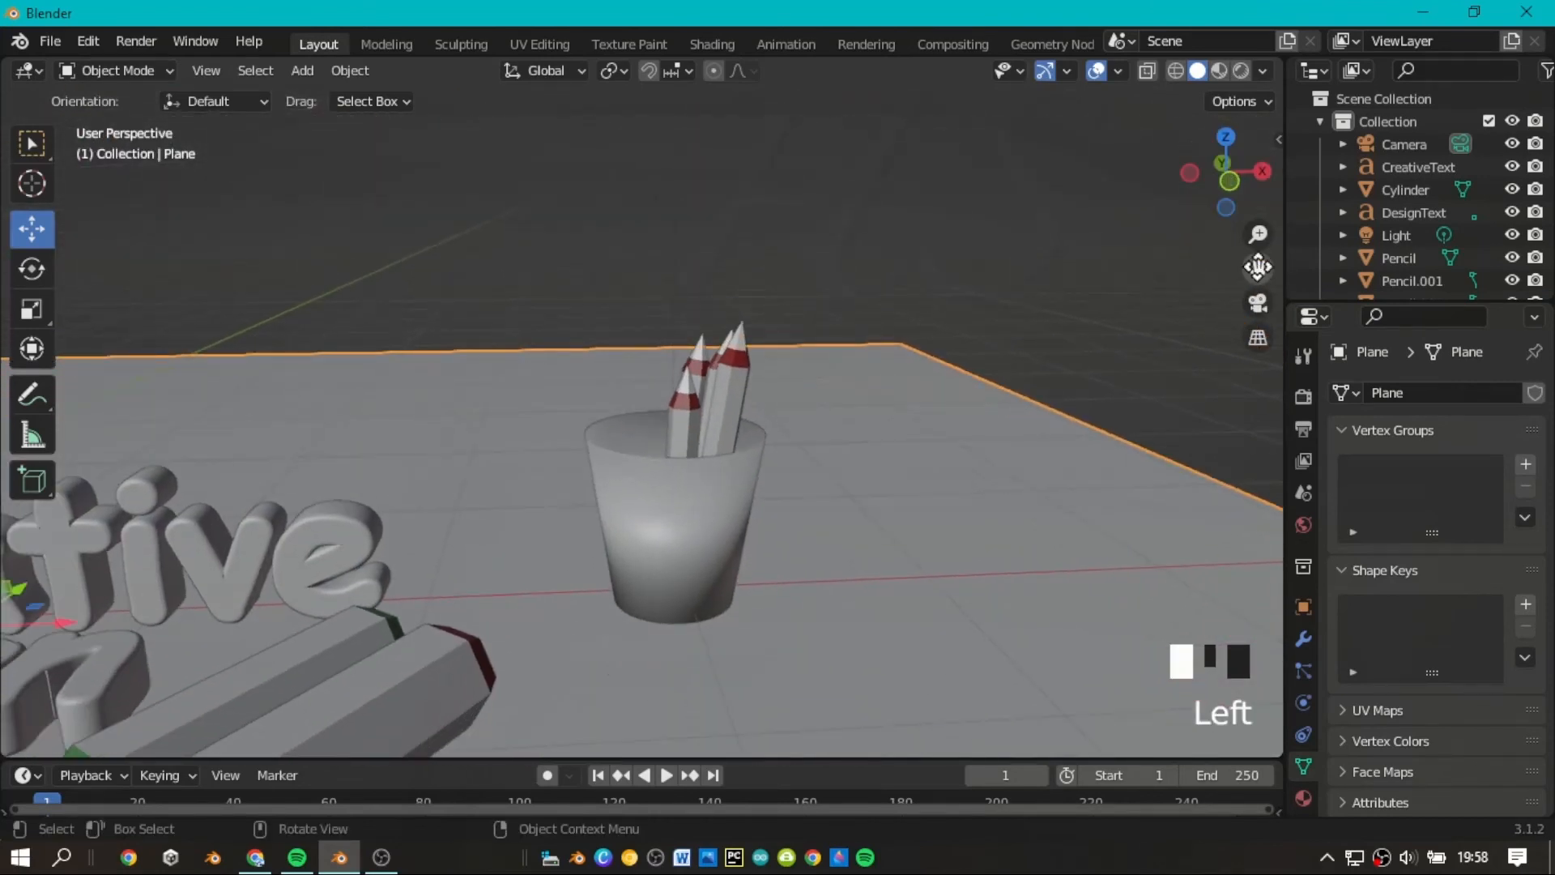
mouse_move(1225, 180)
mouse_down()
mouse_move(1265, 239)
mouse_move(1233, 269)
mouse_move(1243, 283)
mouse_up()
click(700, 267)
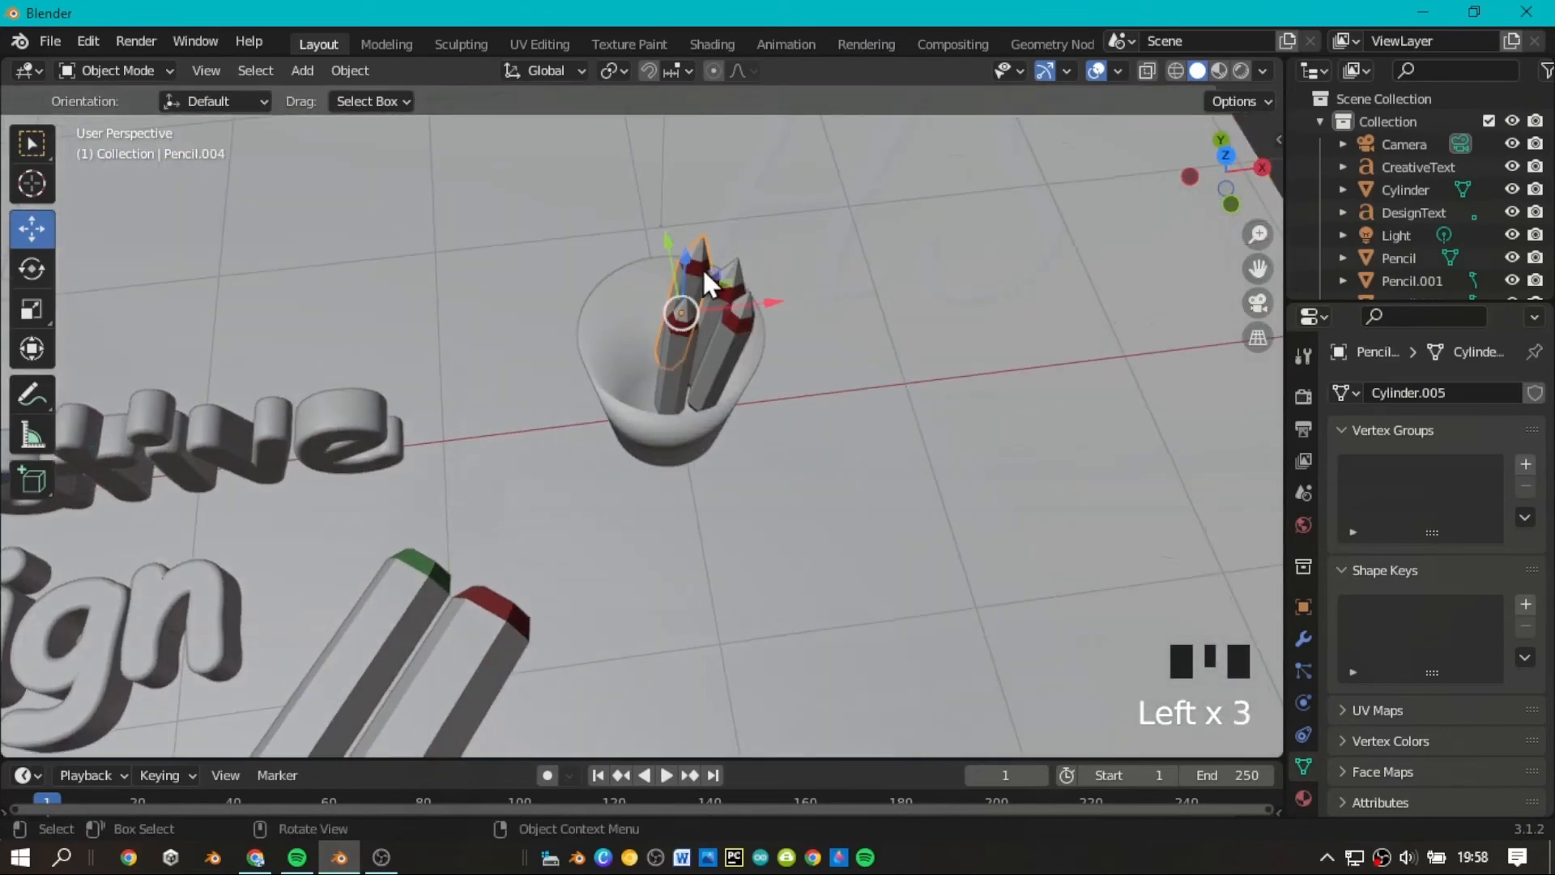
key(ctrl+c)
key(ctrl+v)
drag(761, 313, 643, 321)
Scale the fifth pencil to about 0.813 and stretch it about 1.366 along Z.
click(31, 312)
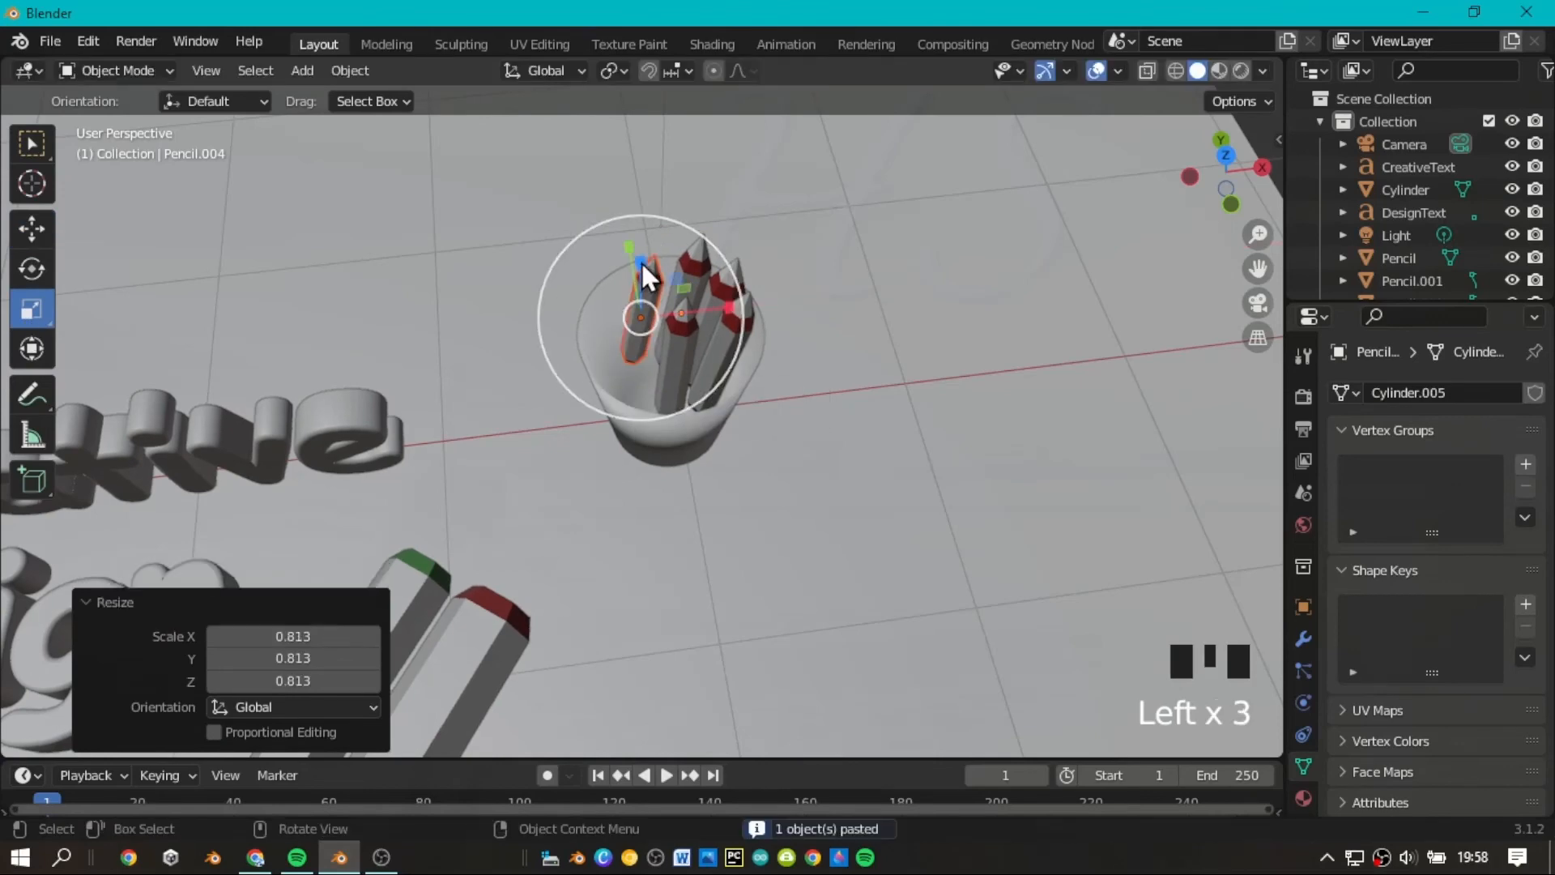
drag(640, 261, 643, 237)
drag(1226, 174, 1231, 189)
Tilt the fifth pencil about the Y axis so it leans differently from the others.
click(31, 273)
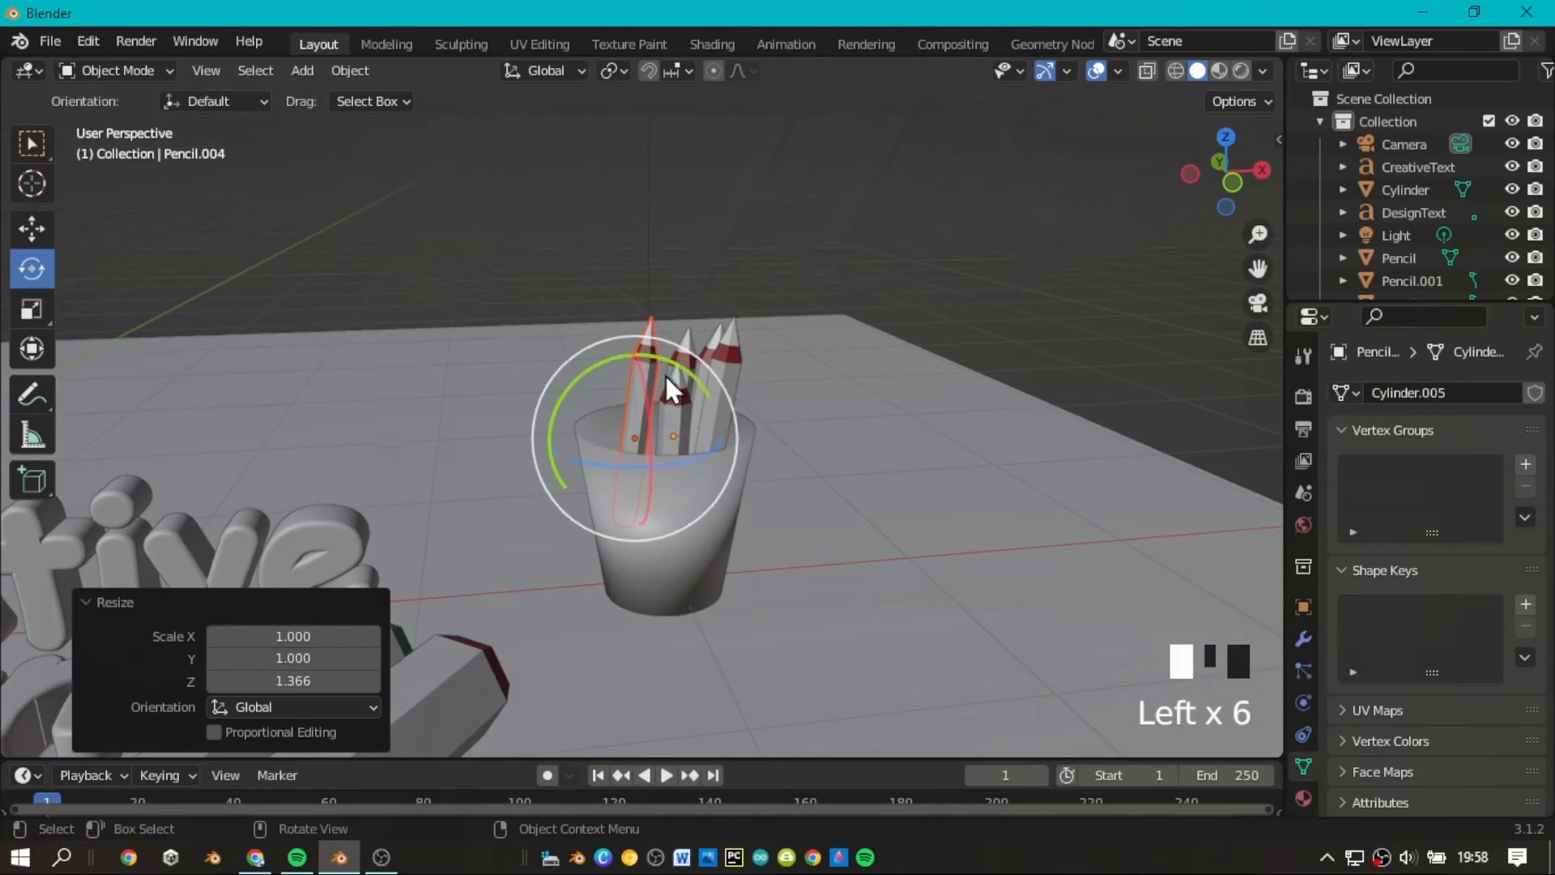
mouse_move(701, 378)
mouse_down()
mouse_move(648, 397)
mouse_move(630, 350)
mouse_up()
click(32, 230)
mouse_move(1218, 168)
mouse_down()
mouse_move(1126, 182)
mouse_move(1210, 158)
mouse_move(1272, 194)
mouse_move(1158, 199)
mouse_move(1149, 126)
mouse_move(1231, 122)
mouse_move(1251, 146)
mouse_move(1191, 138)
mouse_move(1221, 174)
mouse_up()
Shift the pencil nearest the cup's outer rim slightly along X to separate it from its neighbor, and deselect it.
scroll(1231, 179, down, 2)
scroll(1223, 162, down, 1)
scroll(1223, 163, up, 6)
scroll(1190, 138, down, 1)
scroll(1057, 257, up, 2)
click(825, 400)
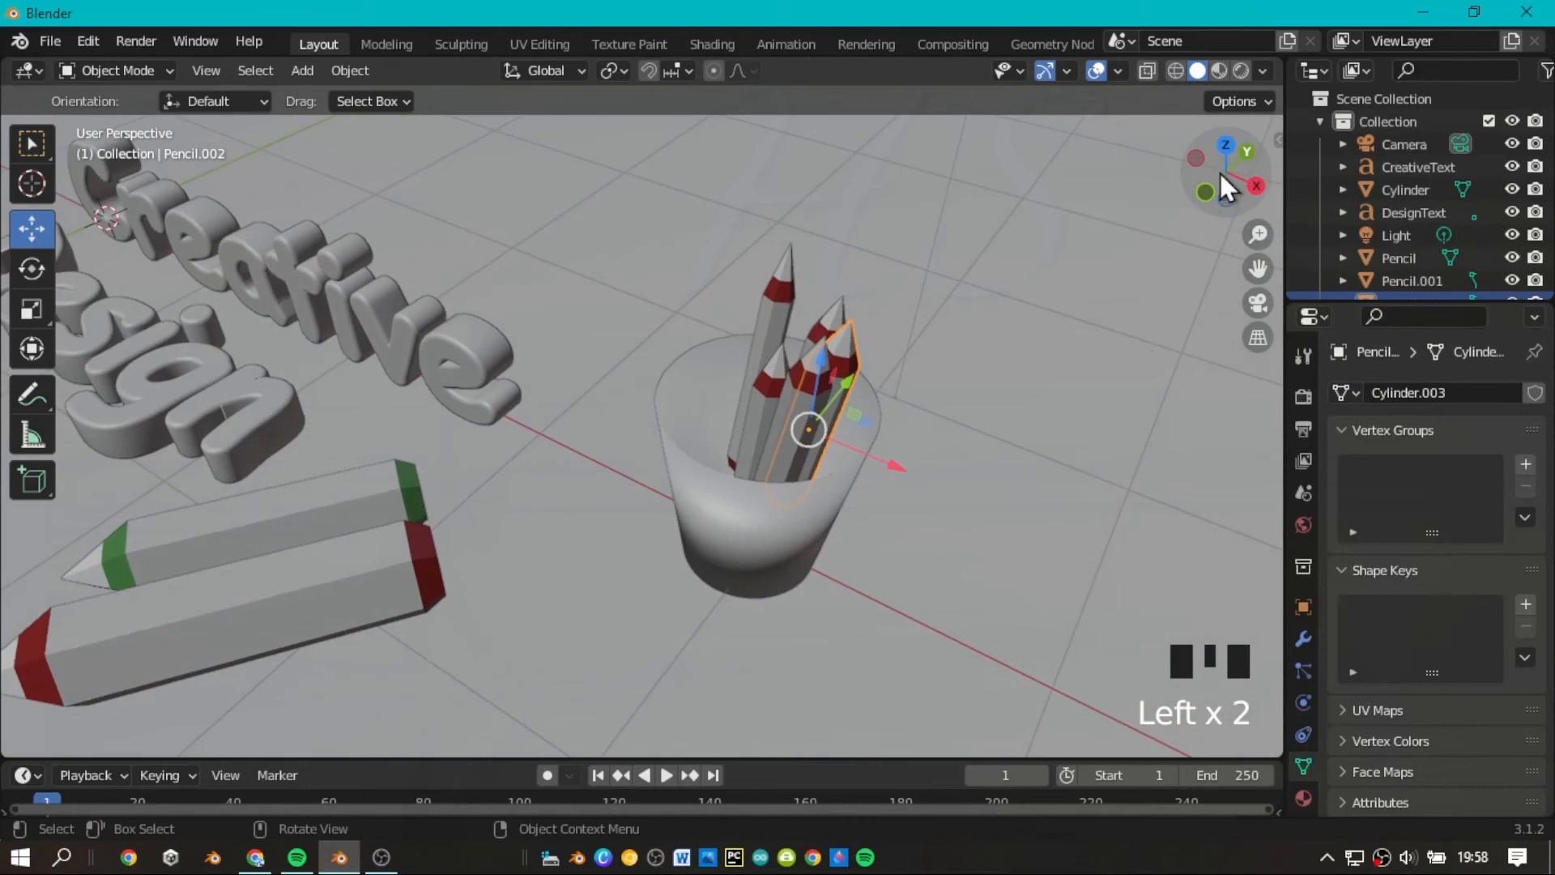
shift+click(821, 388)
drag(888, 467, 897, 476)
click(1085, 296)
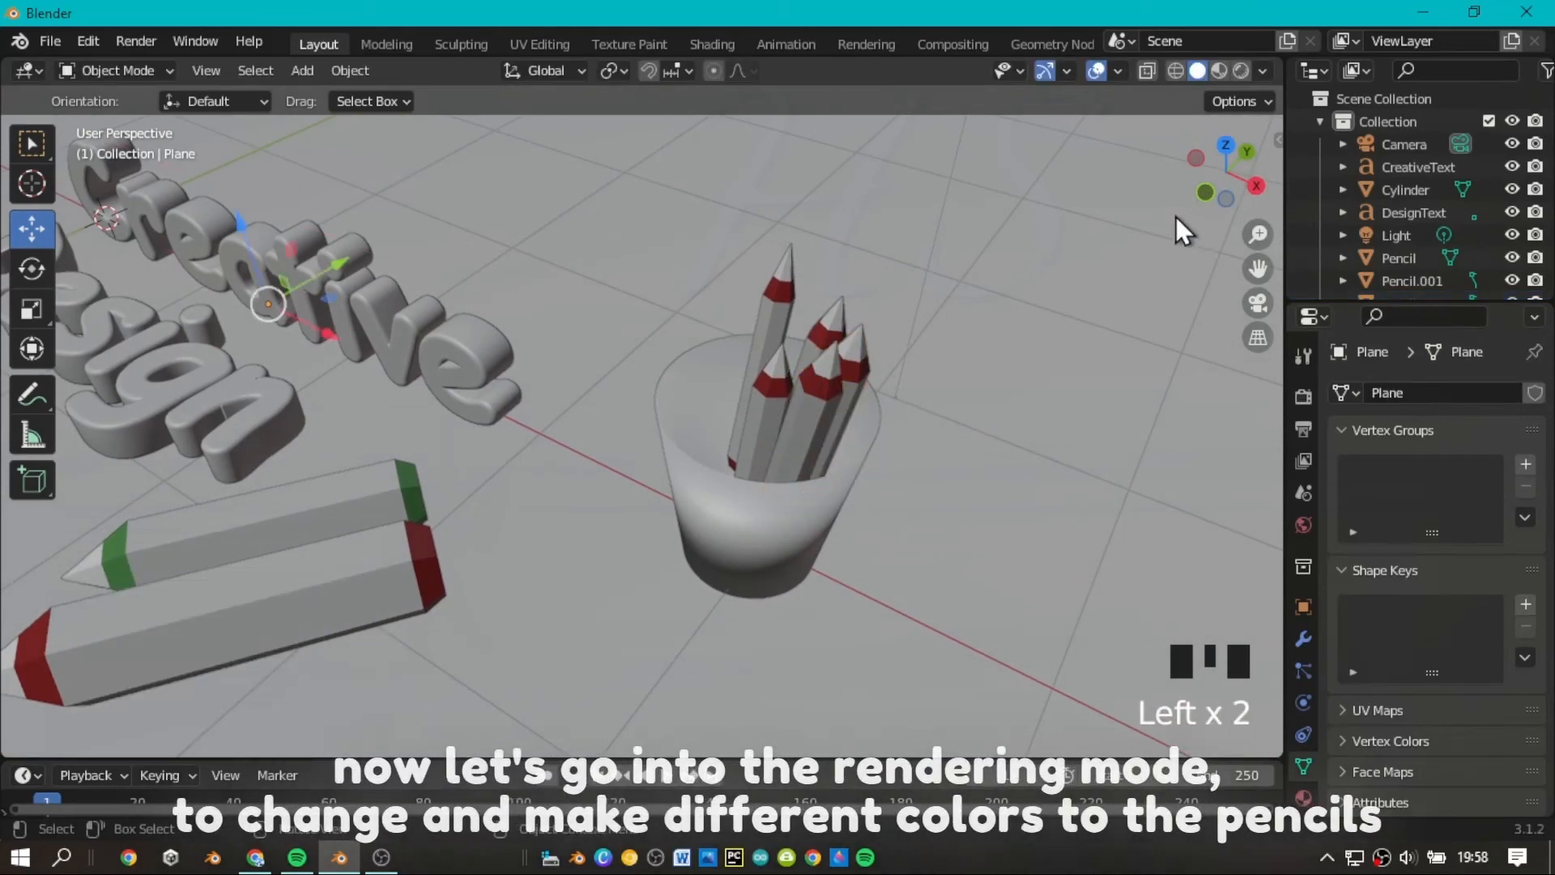
Switch the viewport to Material Preview shading and inspect the colors of the pencils in the cup.
mouse_move(1202, 180)
mouse_down()
mouse_move(1216, 175)
mouse_move(1206, 148)
mouse_move(1222, 188)
mouse_up()
scroll(1217, 176, down, 3)
click(1218, 72)
scroll(1221, 166, down, 3)
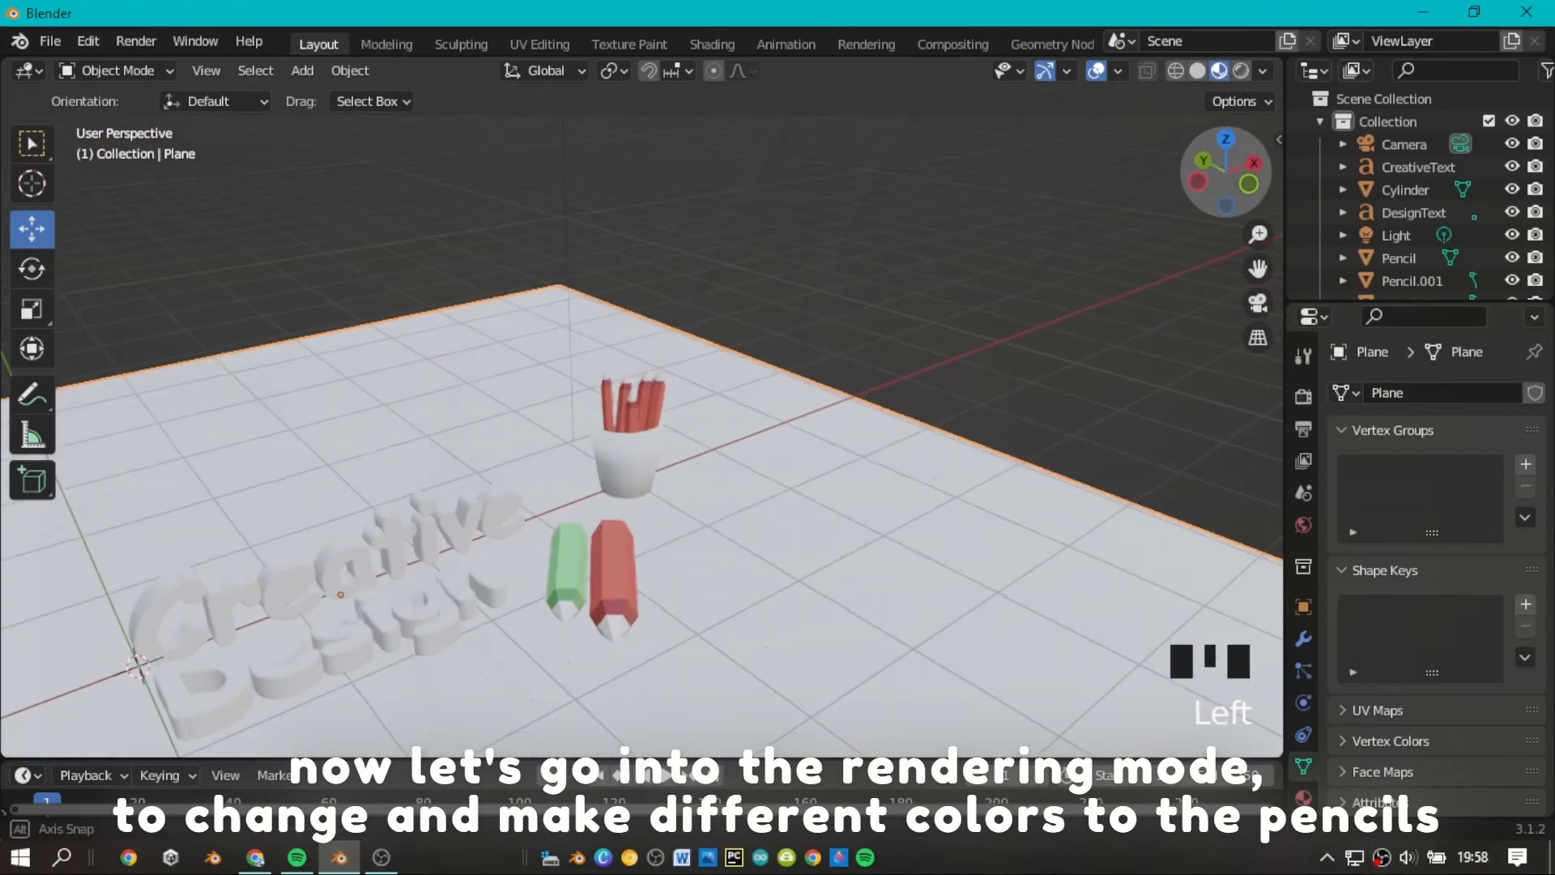
scroll(1274, 289, up, 2)
scroll(1271, 285, down, 3)
drag(1259, 272, 1328, 244)
scroll(1182, 261, up, 3)
click(1158, 255)
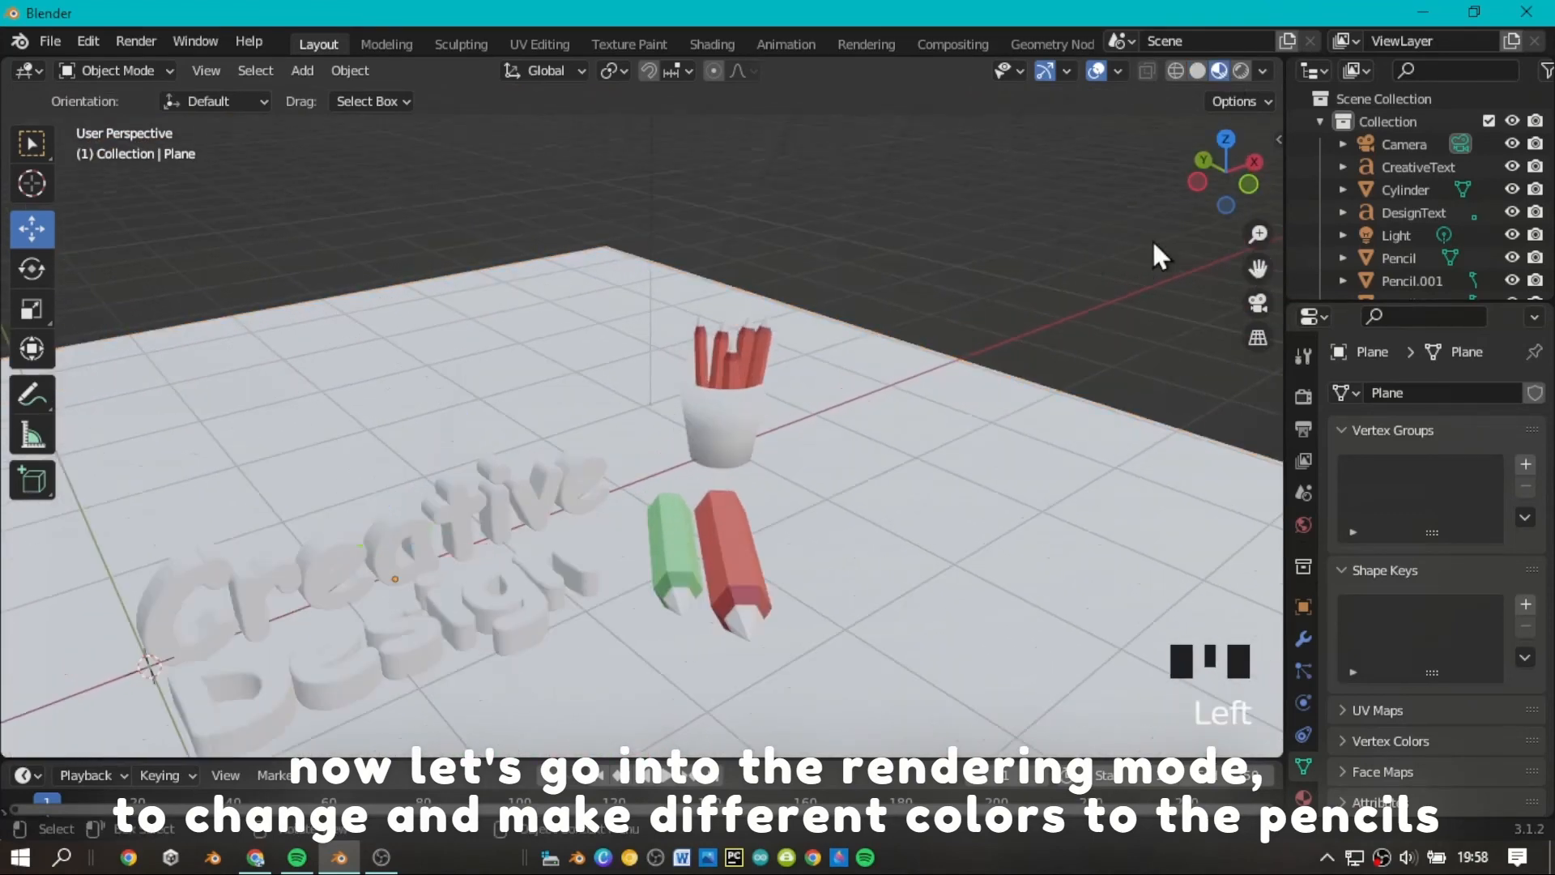
scroll(1157, 252, up, 6)
click(1194, 240)
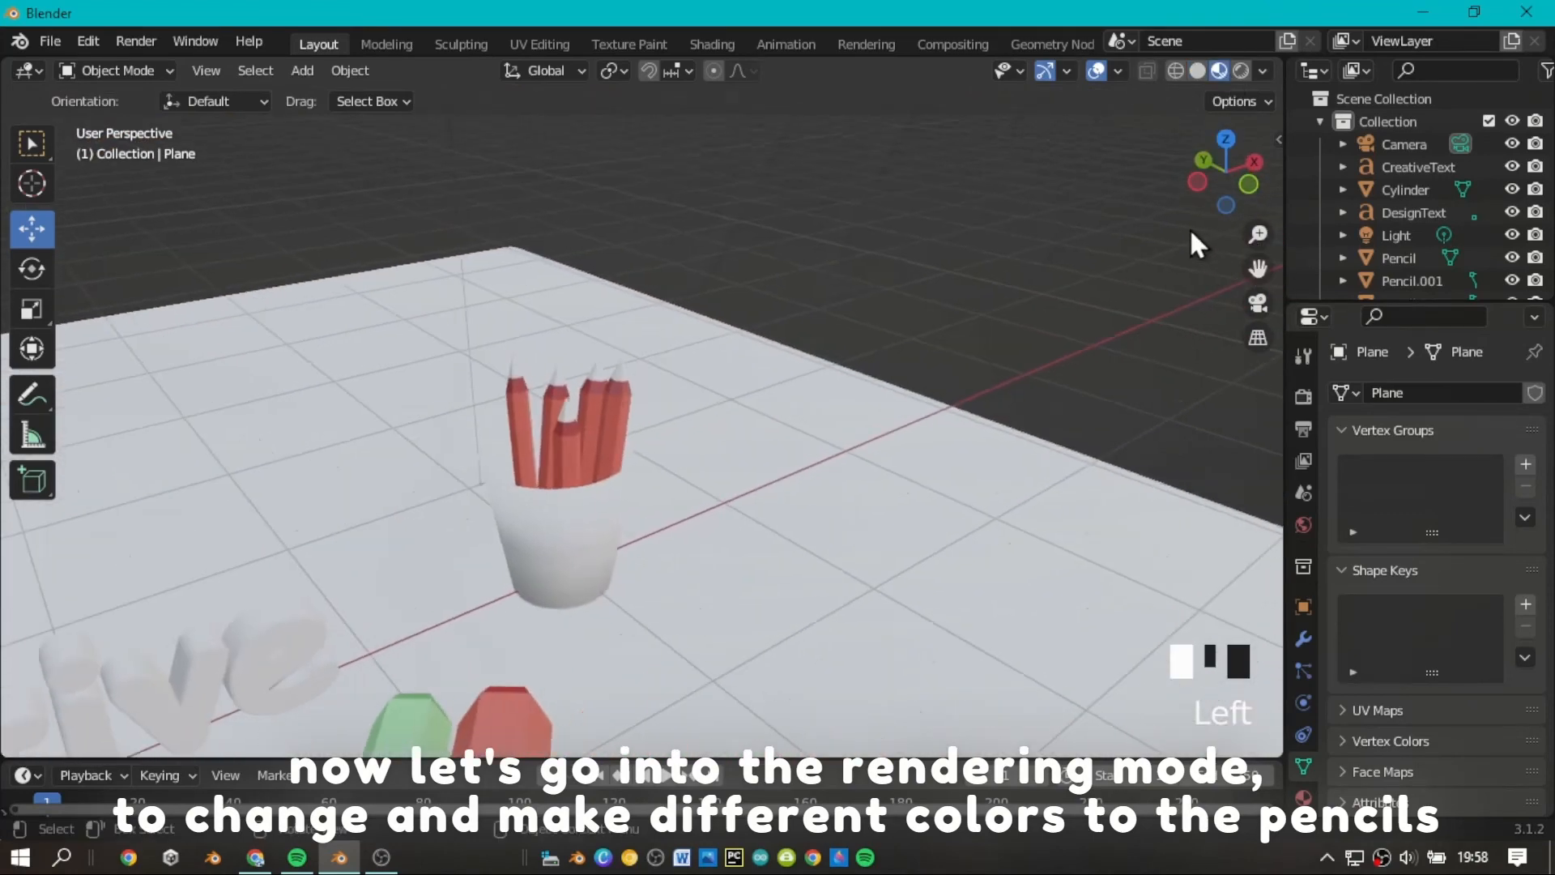
Give the body material (Material.010) of the rightmost pencil in the cup, Pencil.003, a light purple base color.
click(599, 409)
shift+click(556, 448)
click(586, 429)
click(627, 421)
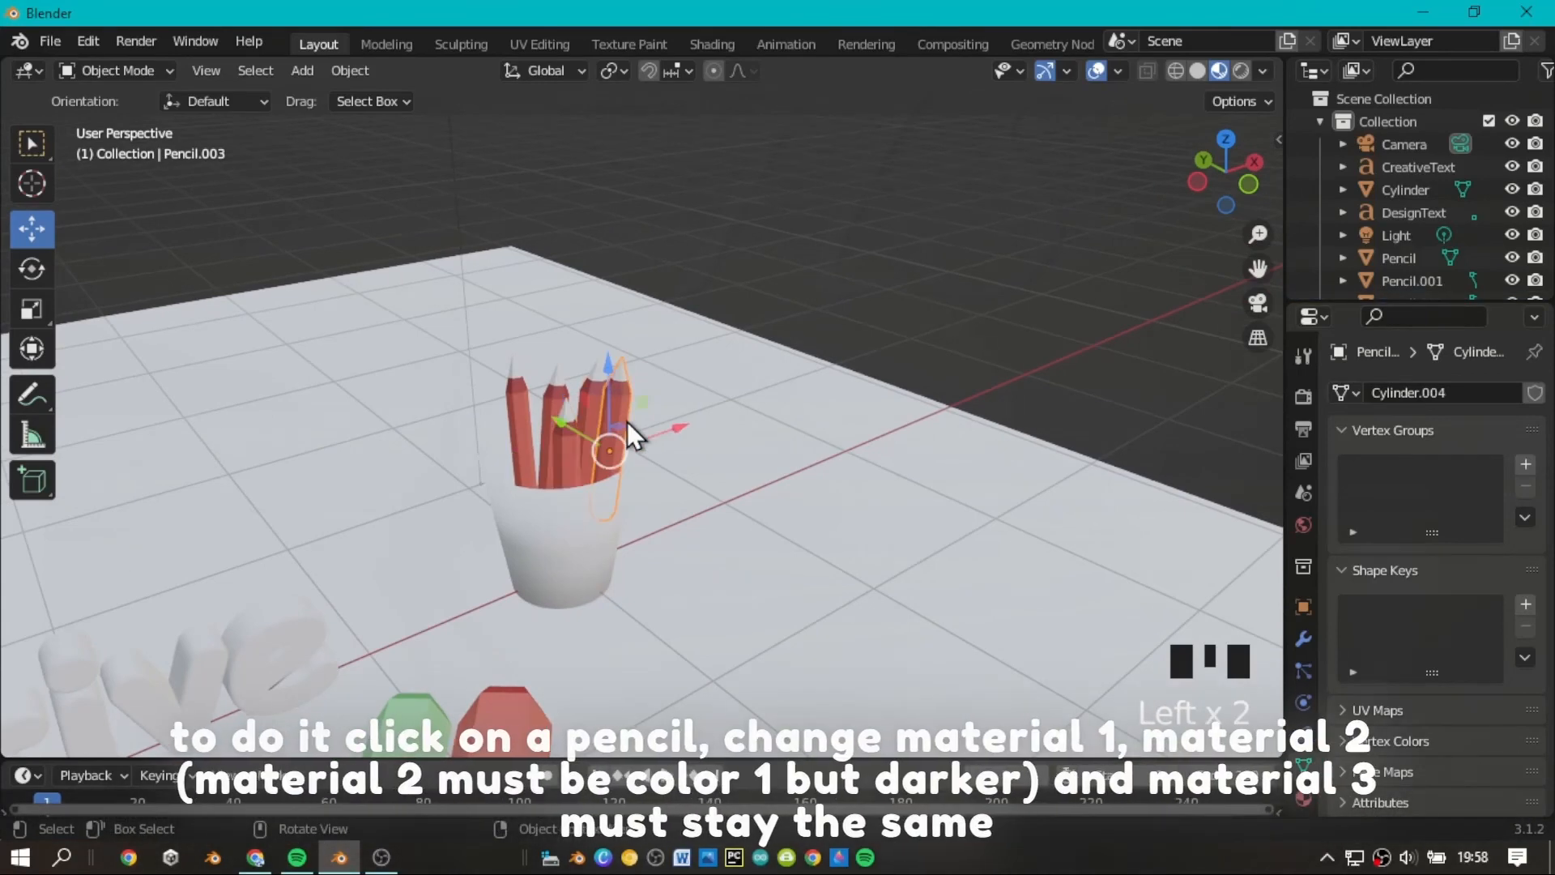
click(1303, 797)
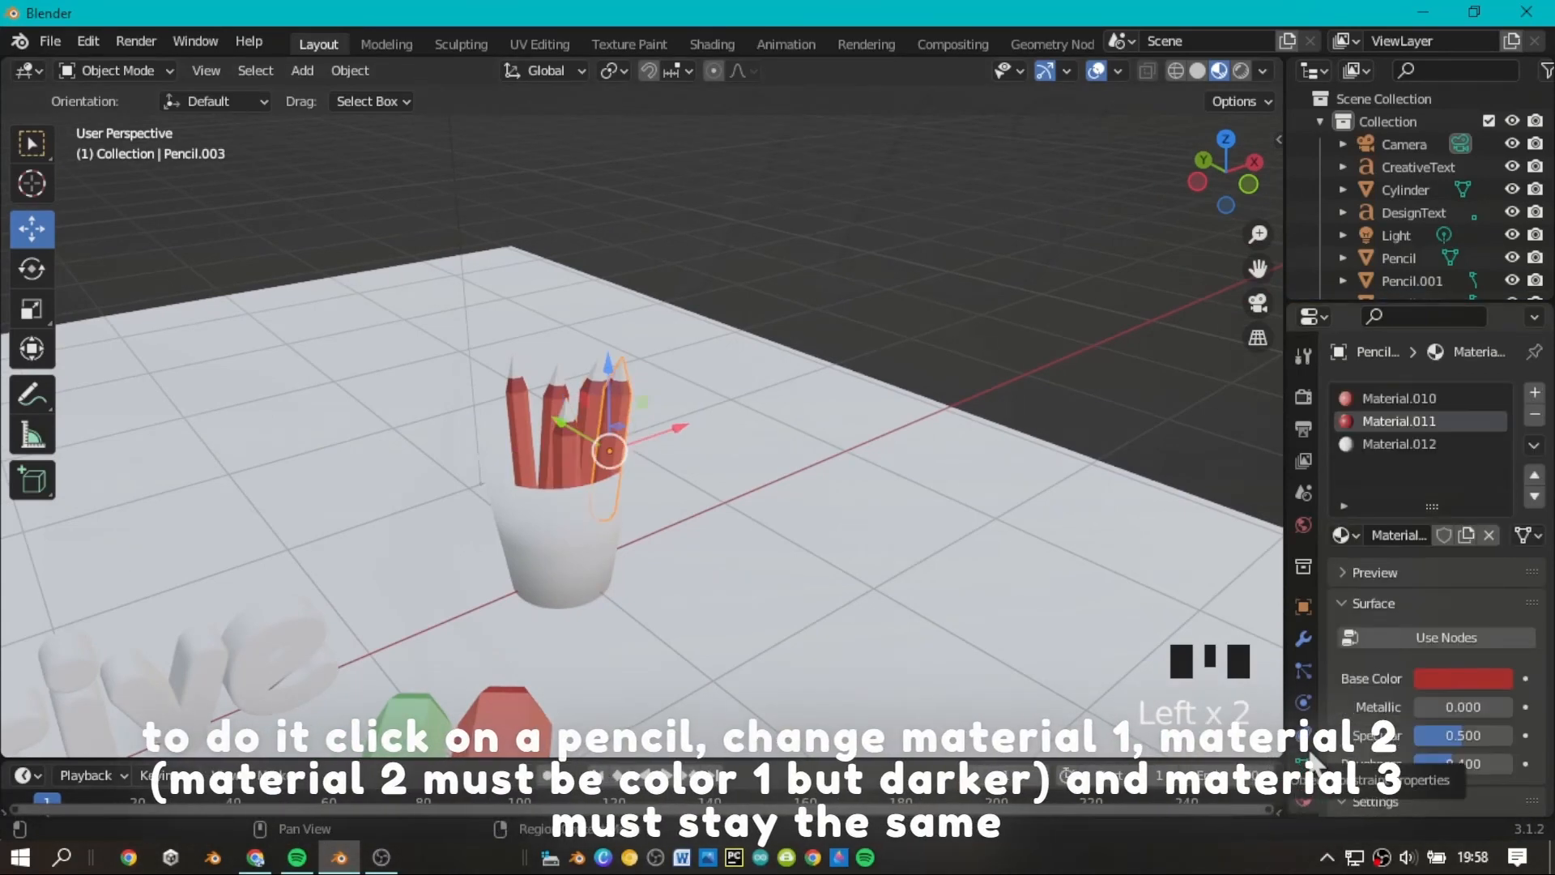
click(1399, 398)
click(1445, 637)
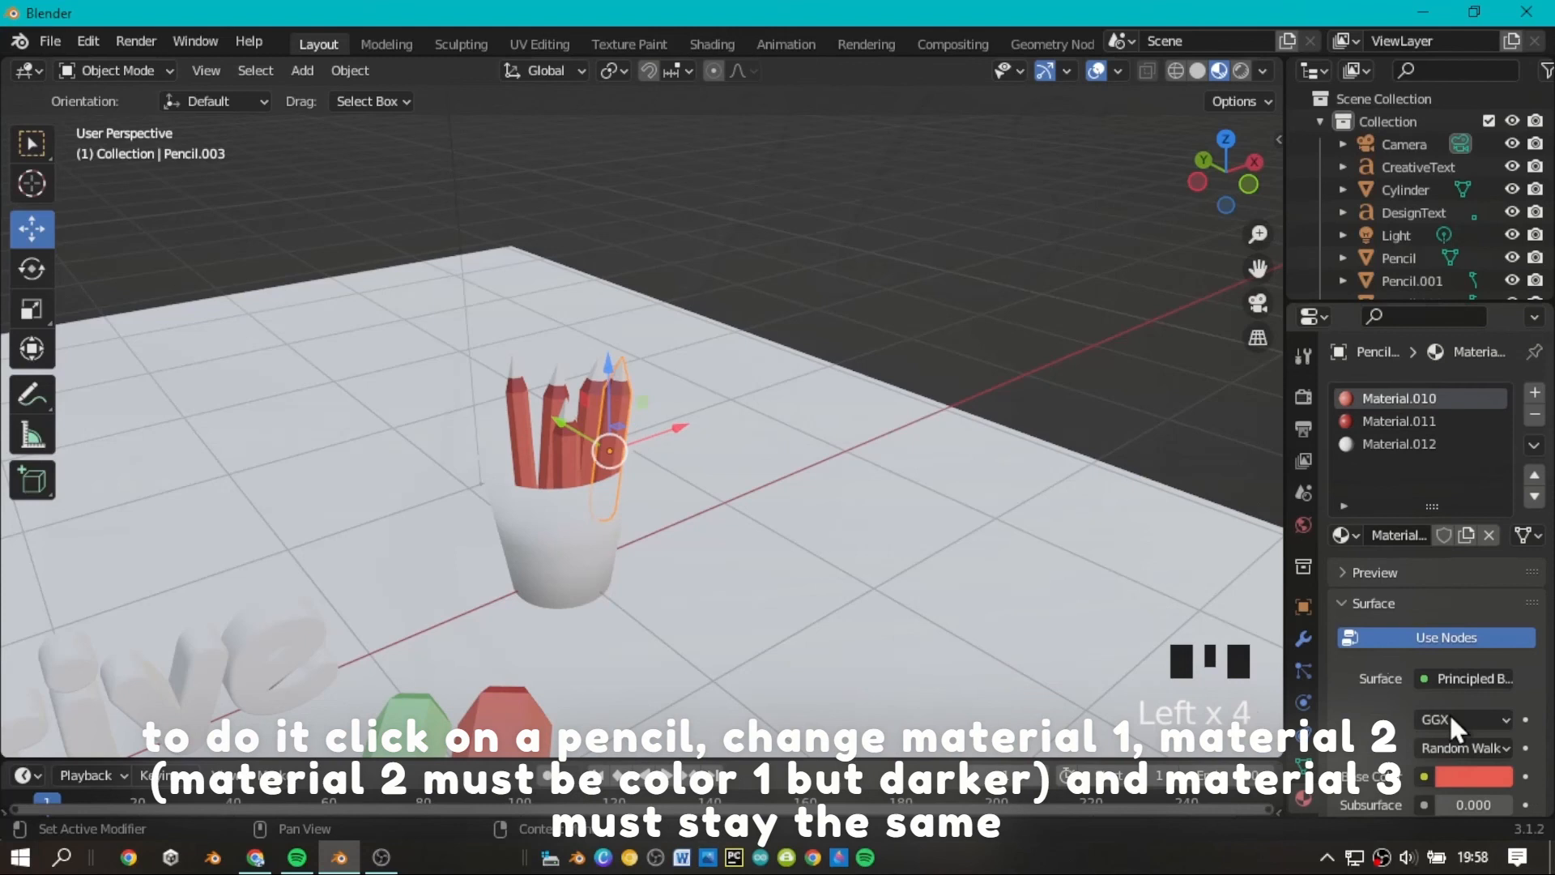
click(1464, 776)
drag(1392, 494, 1432, 524)
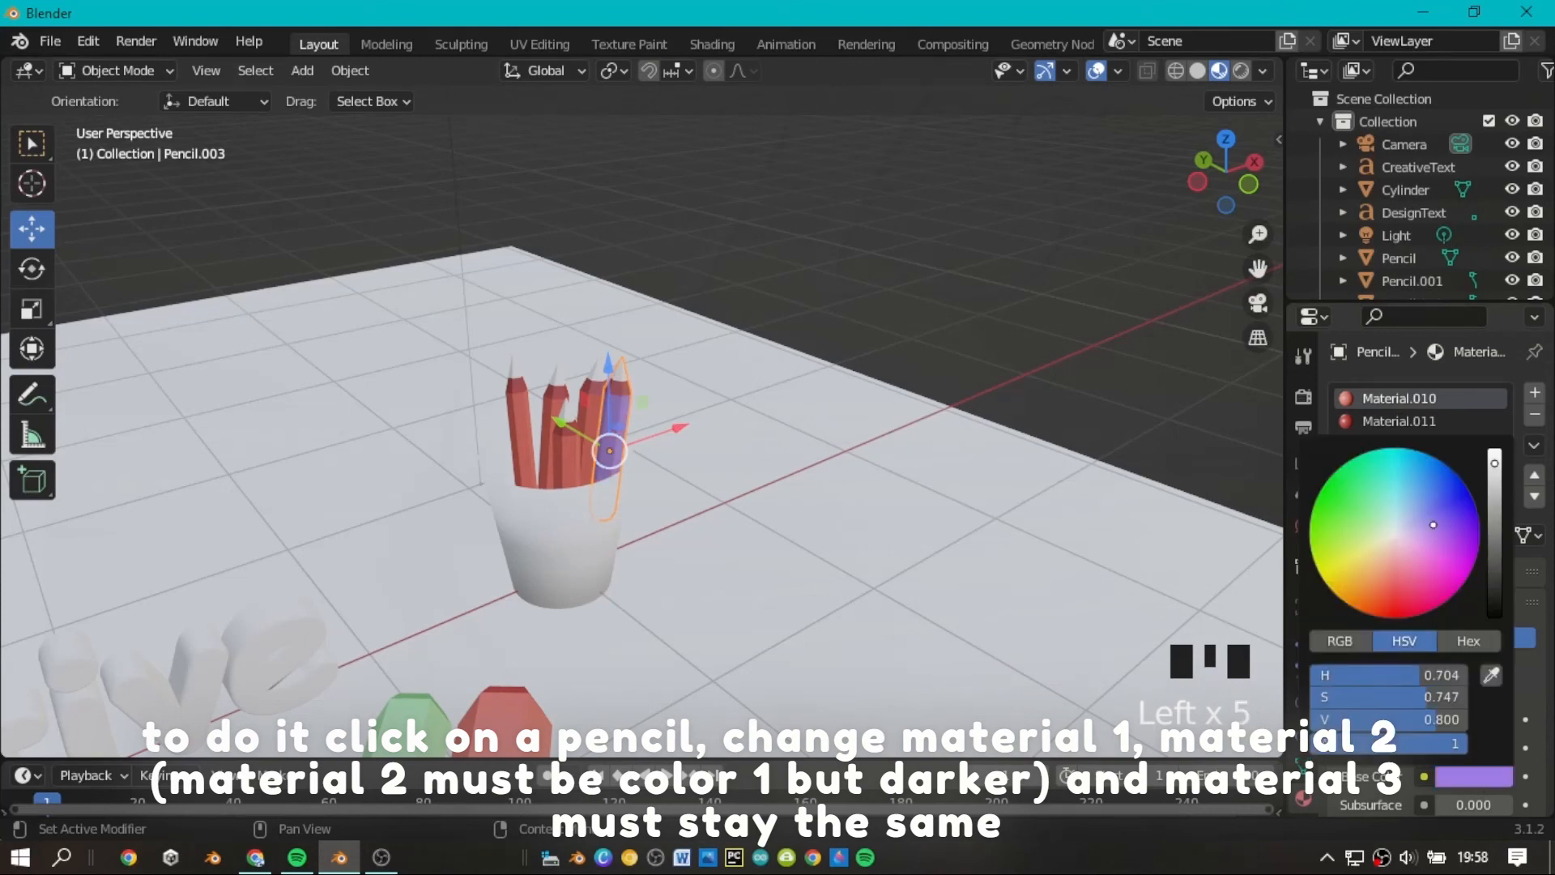
Set the base color of Pencil.003's second material (Material.011) to a darker blue-violet.
click(1417, 419)
click(1477, 674)
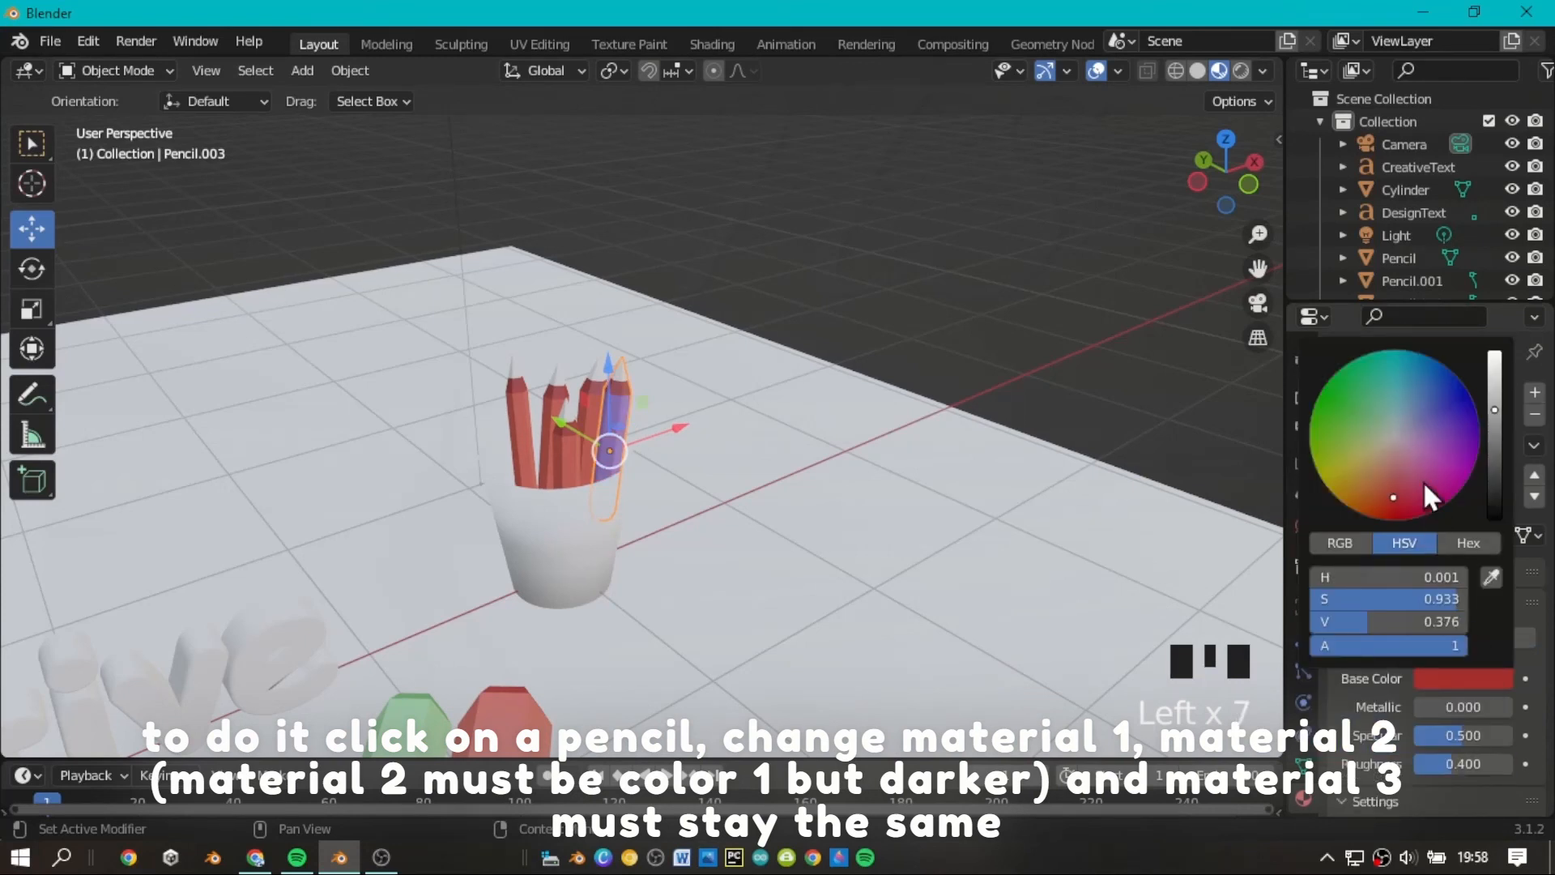
click(1441, 417)
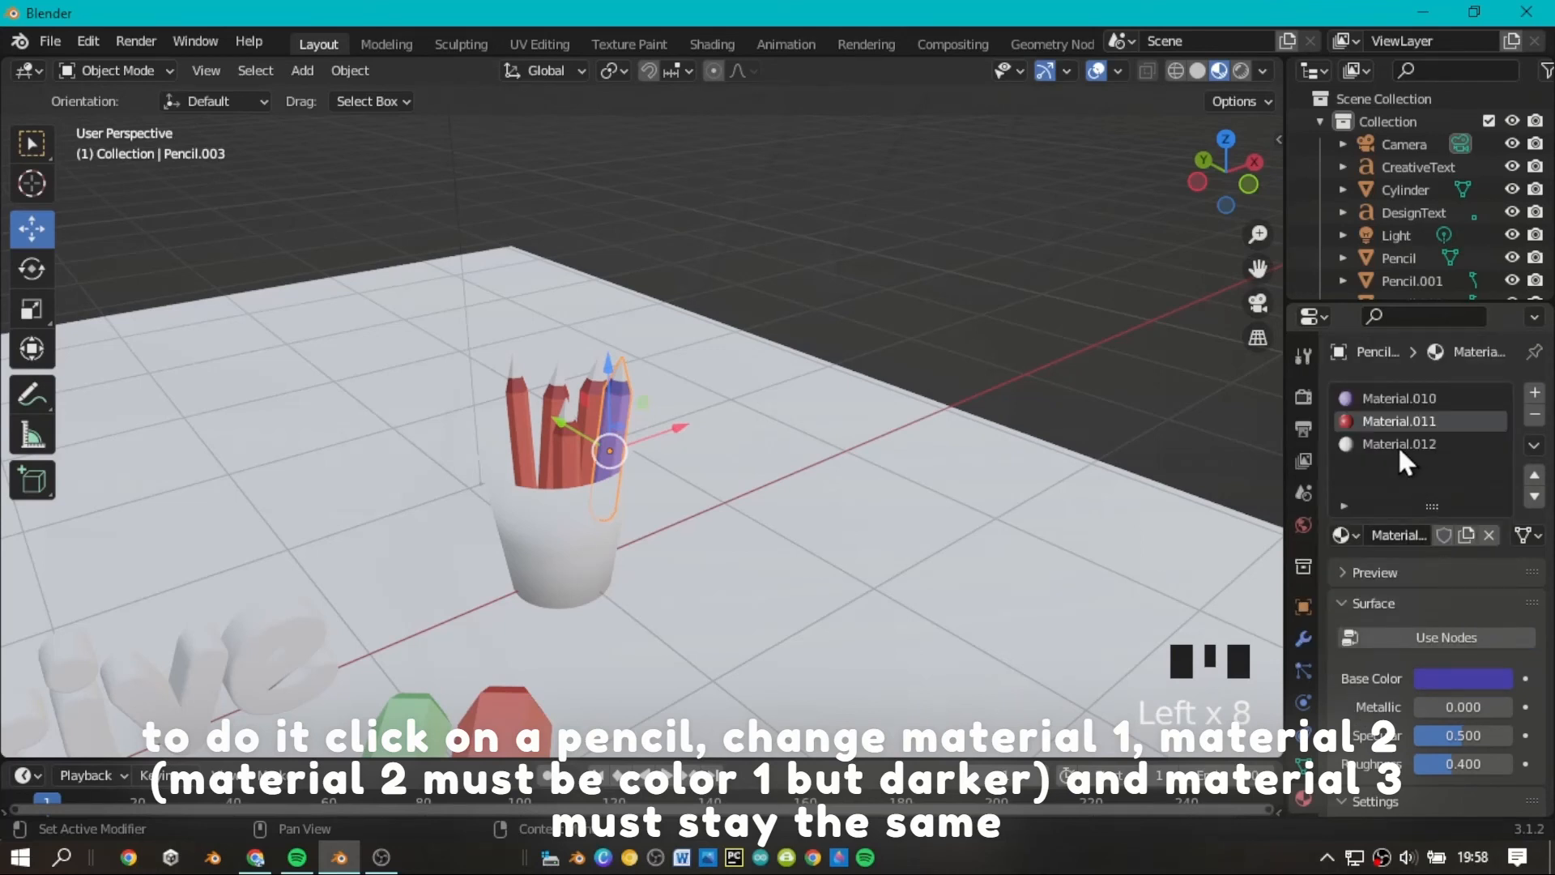
Recolor the pencil beside the purple one, with dark yellow (H 0.147, S 0.805, V 0.376) for Material.008 and light yellow for Material.007.
click(576, 371)
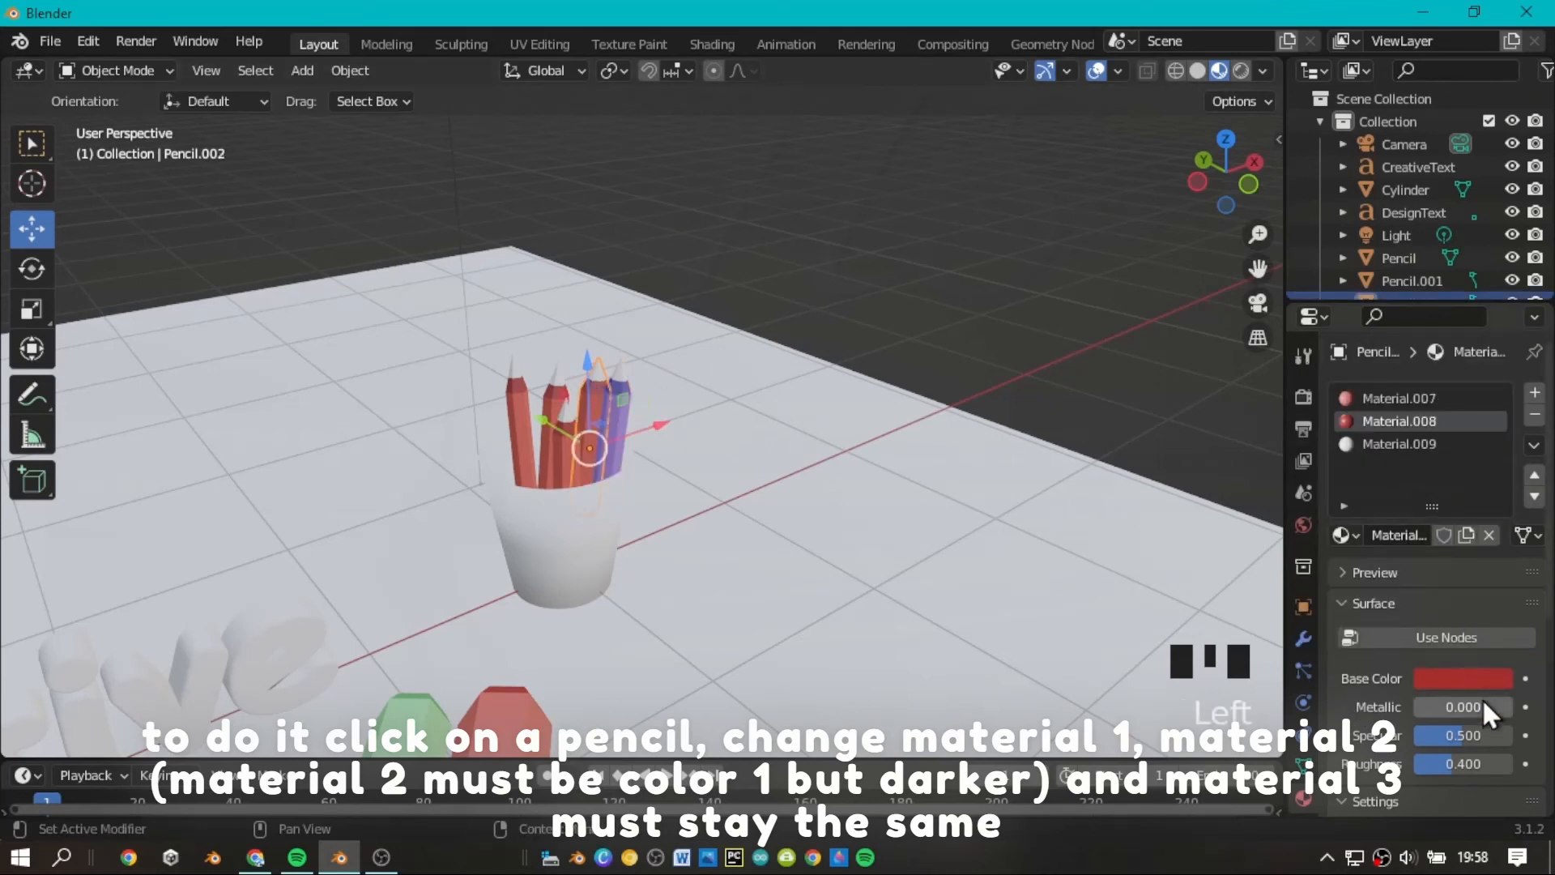
click(1463, 678)
click(1372, 450)
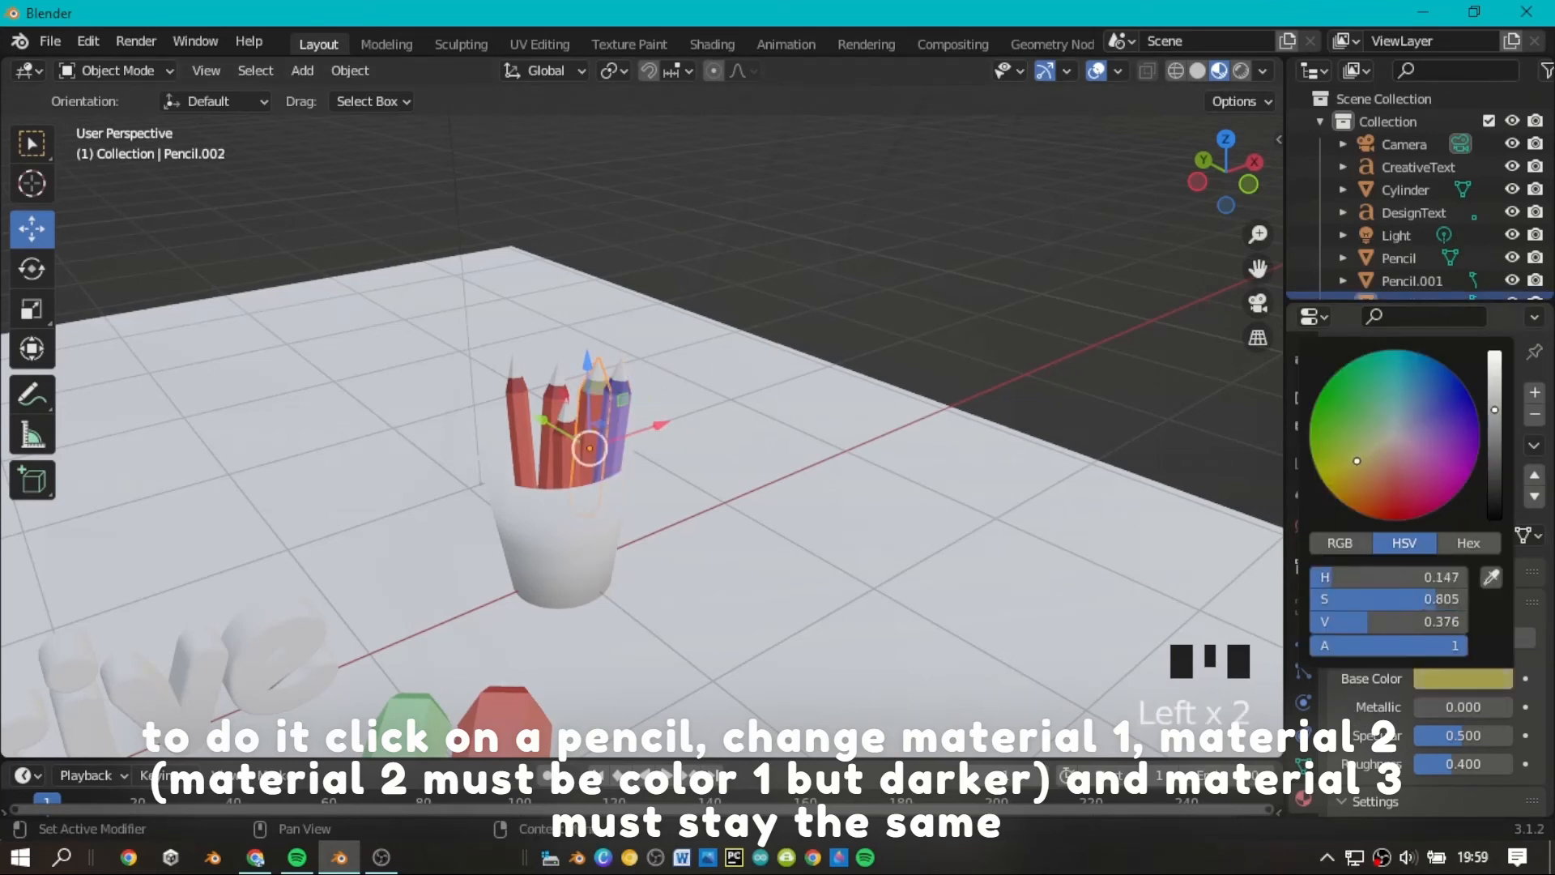
click(1401, 400)
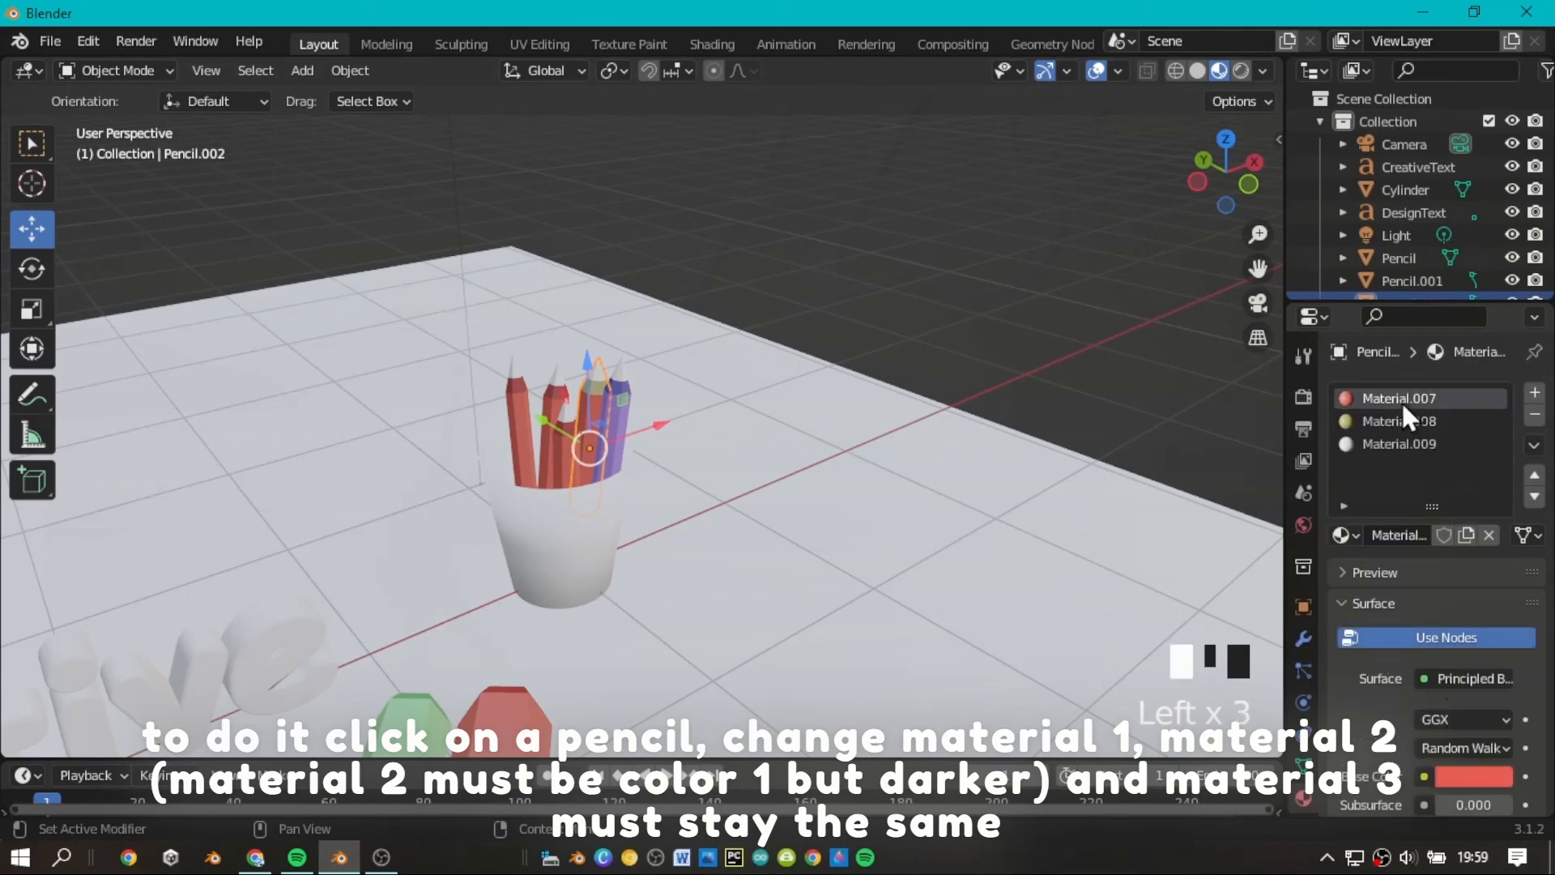
click(1473, 777)
click(1364, 556)
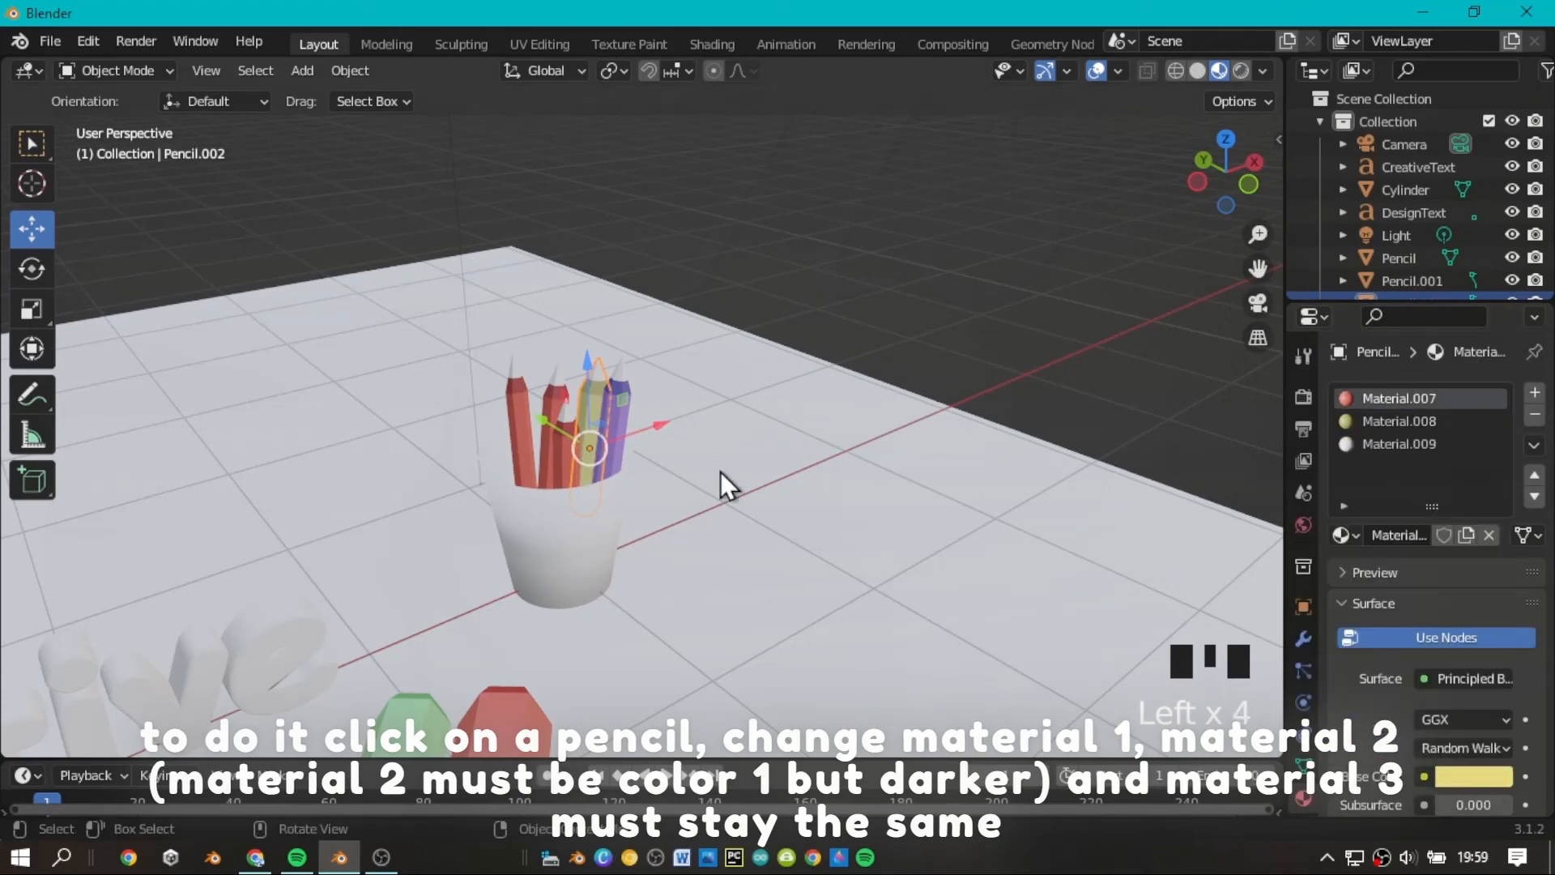
Recolor the short front pencil in the cup green (H 0.346, S 0.751, V 0.800) for Material.016 and a darker green for Material.017.
click(567, 430)
click(1427, 398)
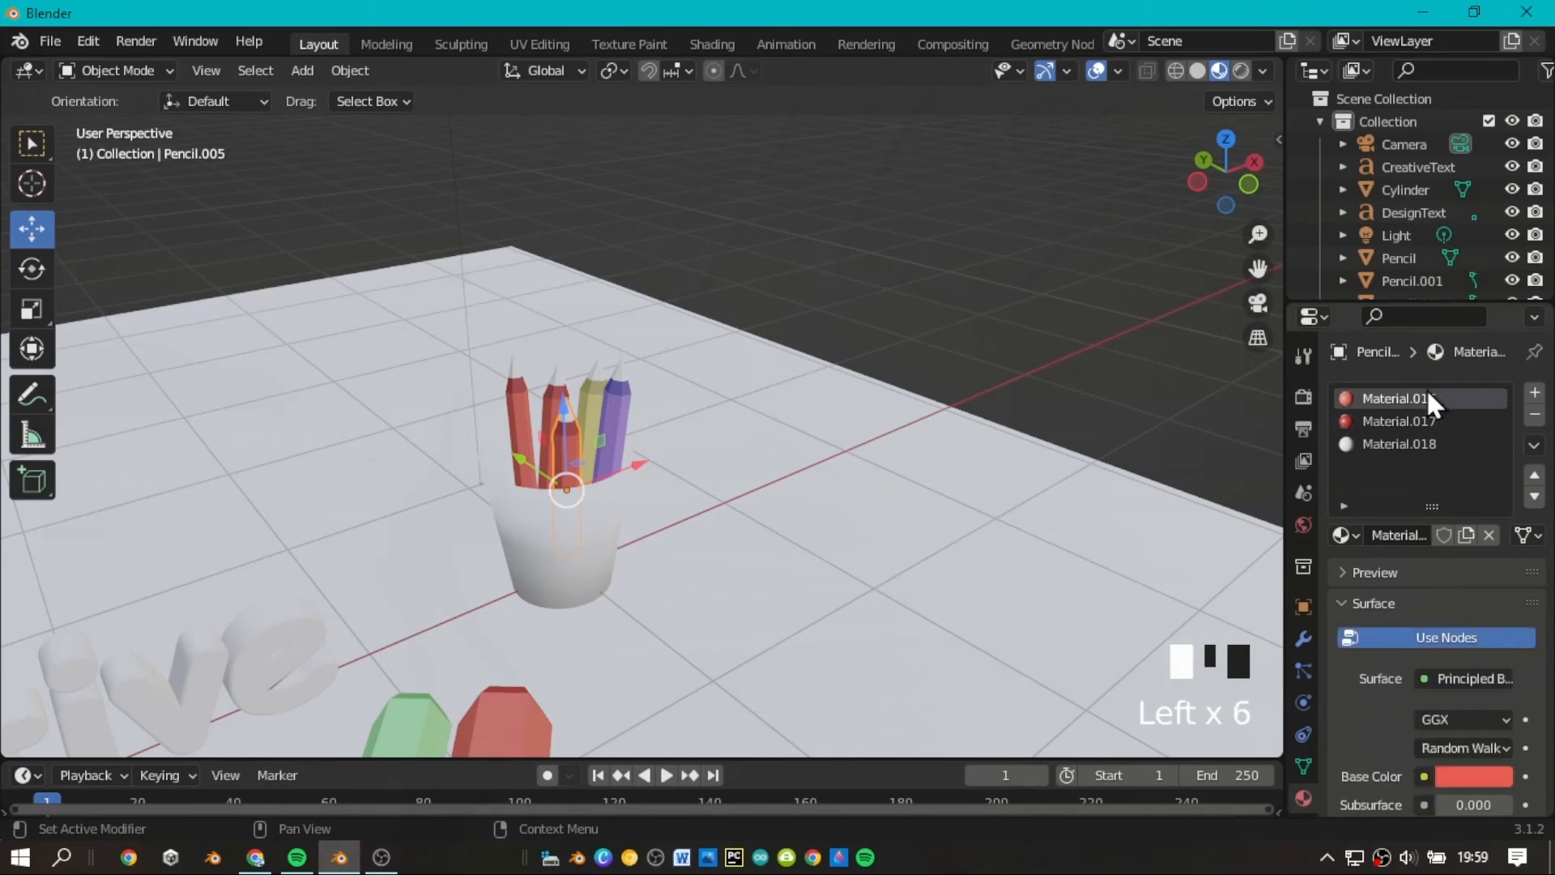
click(1468, 776)
click(1362, 509)
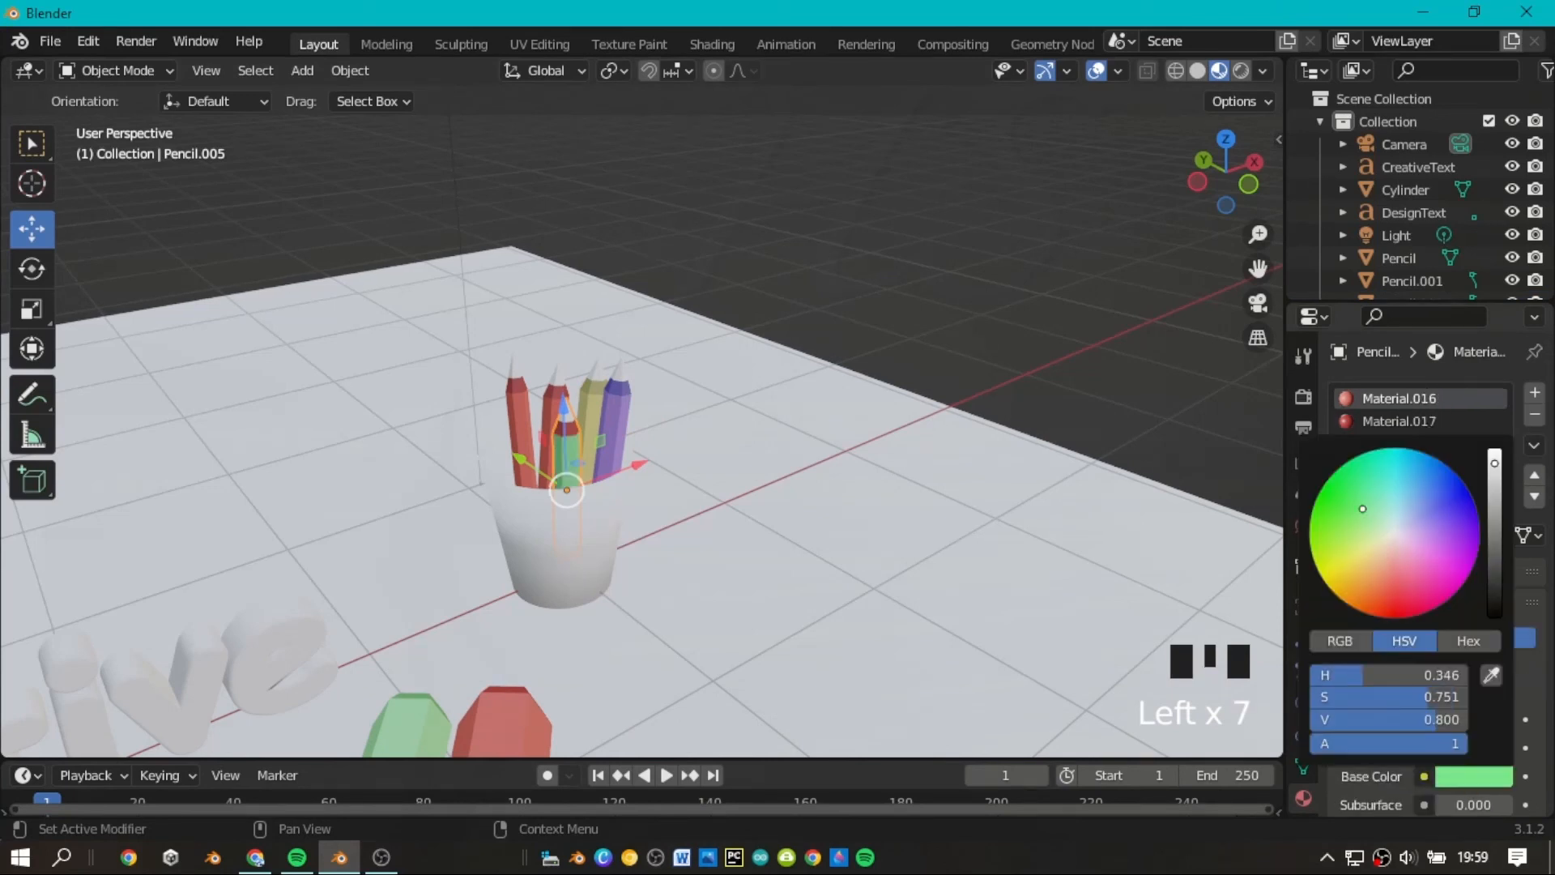
click(1407, 418)
click(1457, 679)
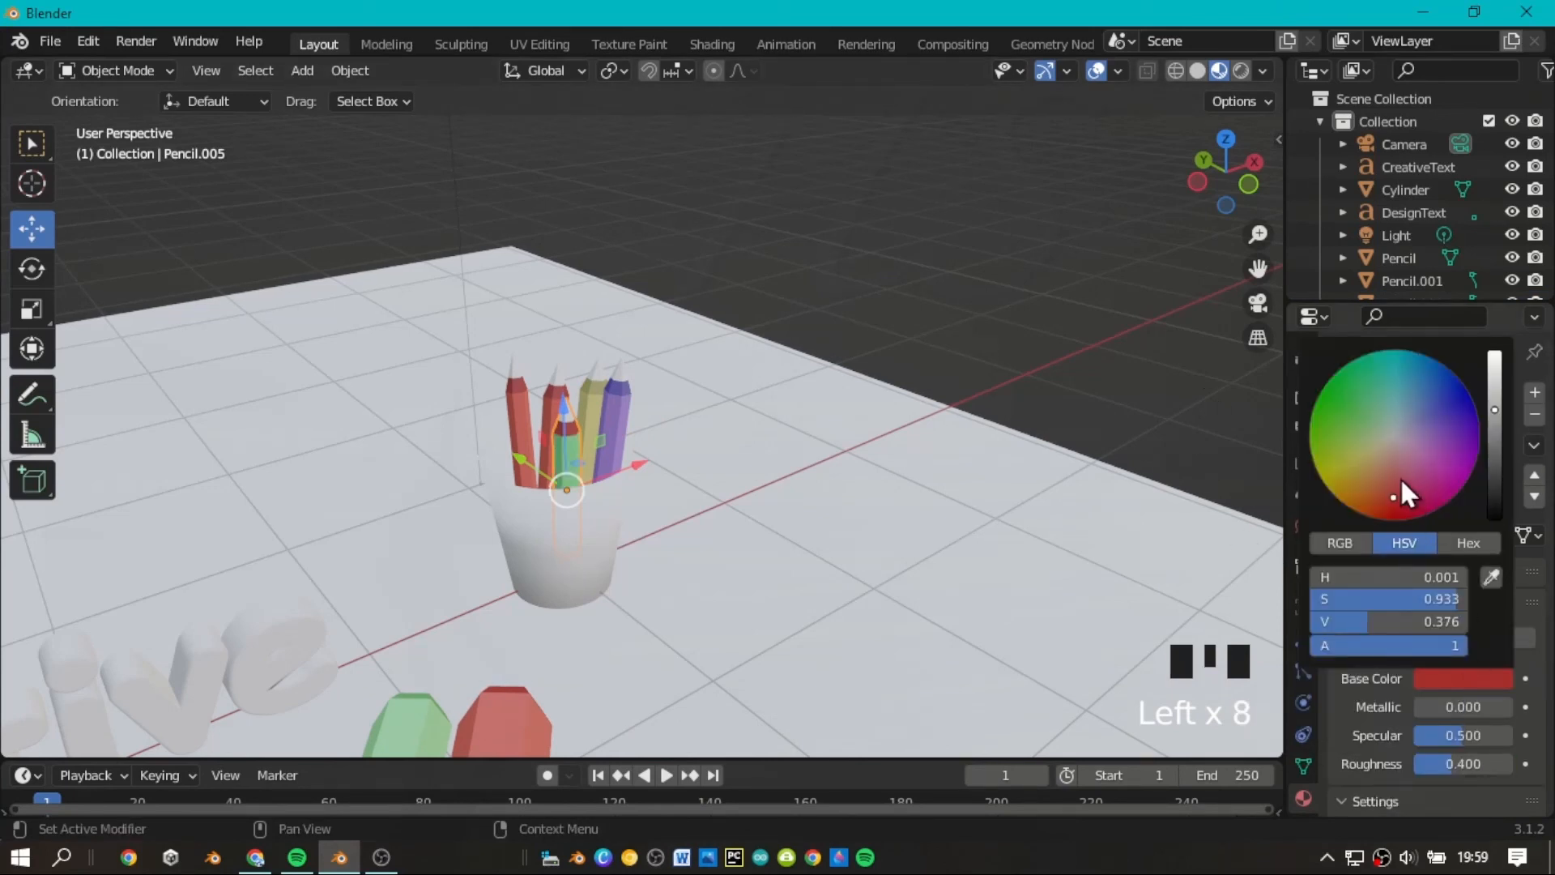
drag(1393, 496, 1366, 432)
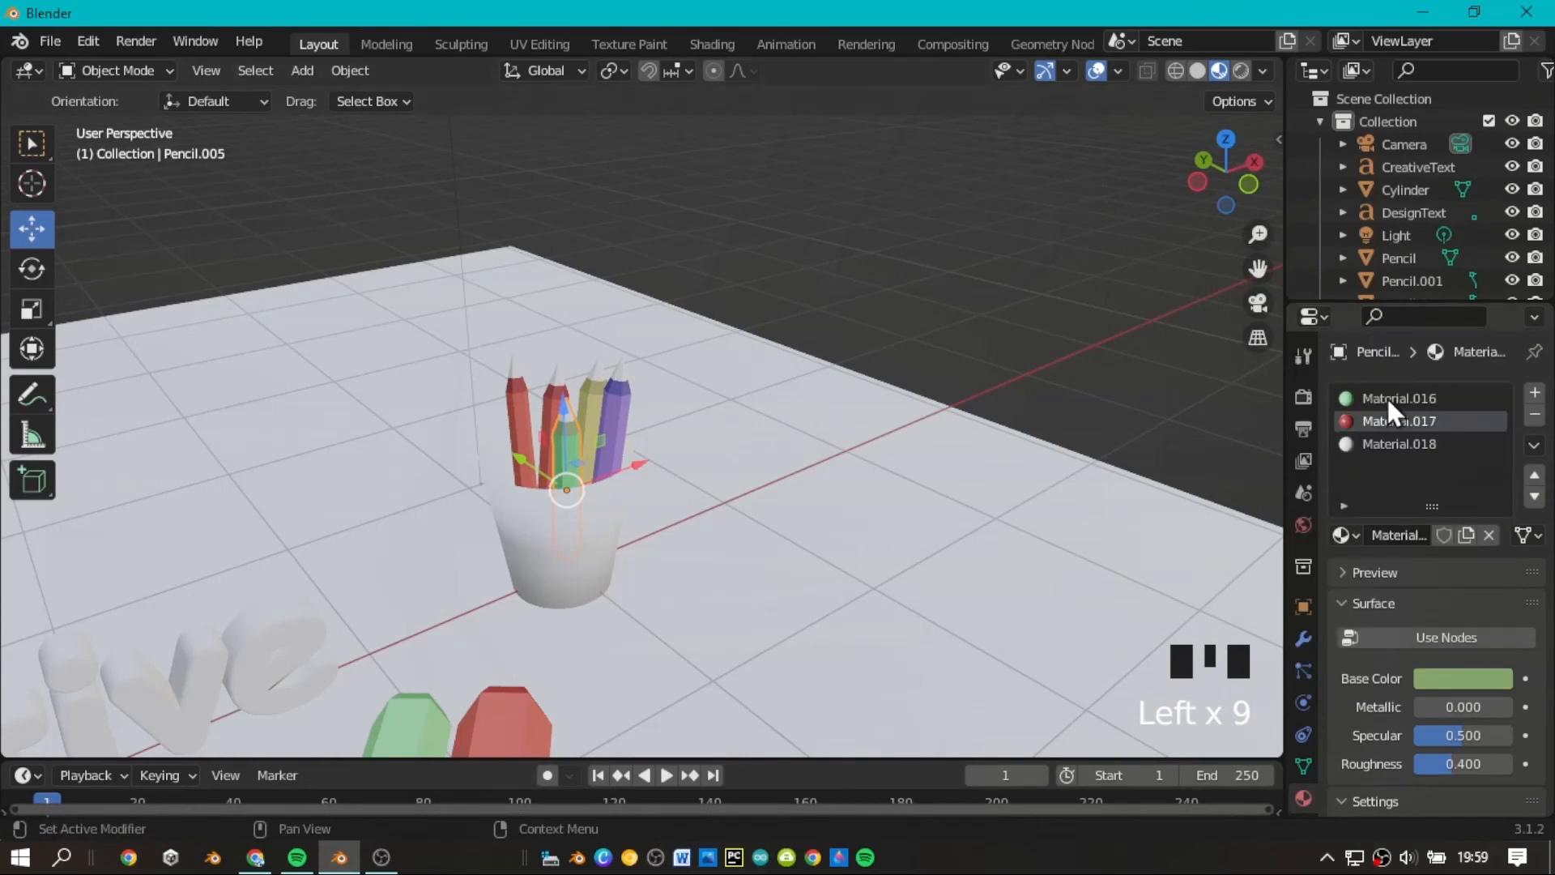
Recolor Pencil.004 behind the green pencil, with pink (H 0.895, S 0.737, V 0.800) for Material.013 and a darker pinkish purple for Material.014.
click(541, 419)
click(548, 409)
click(1344, 395)
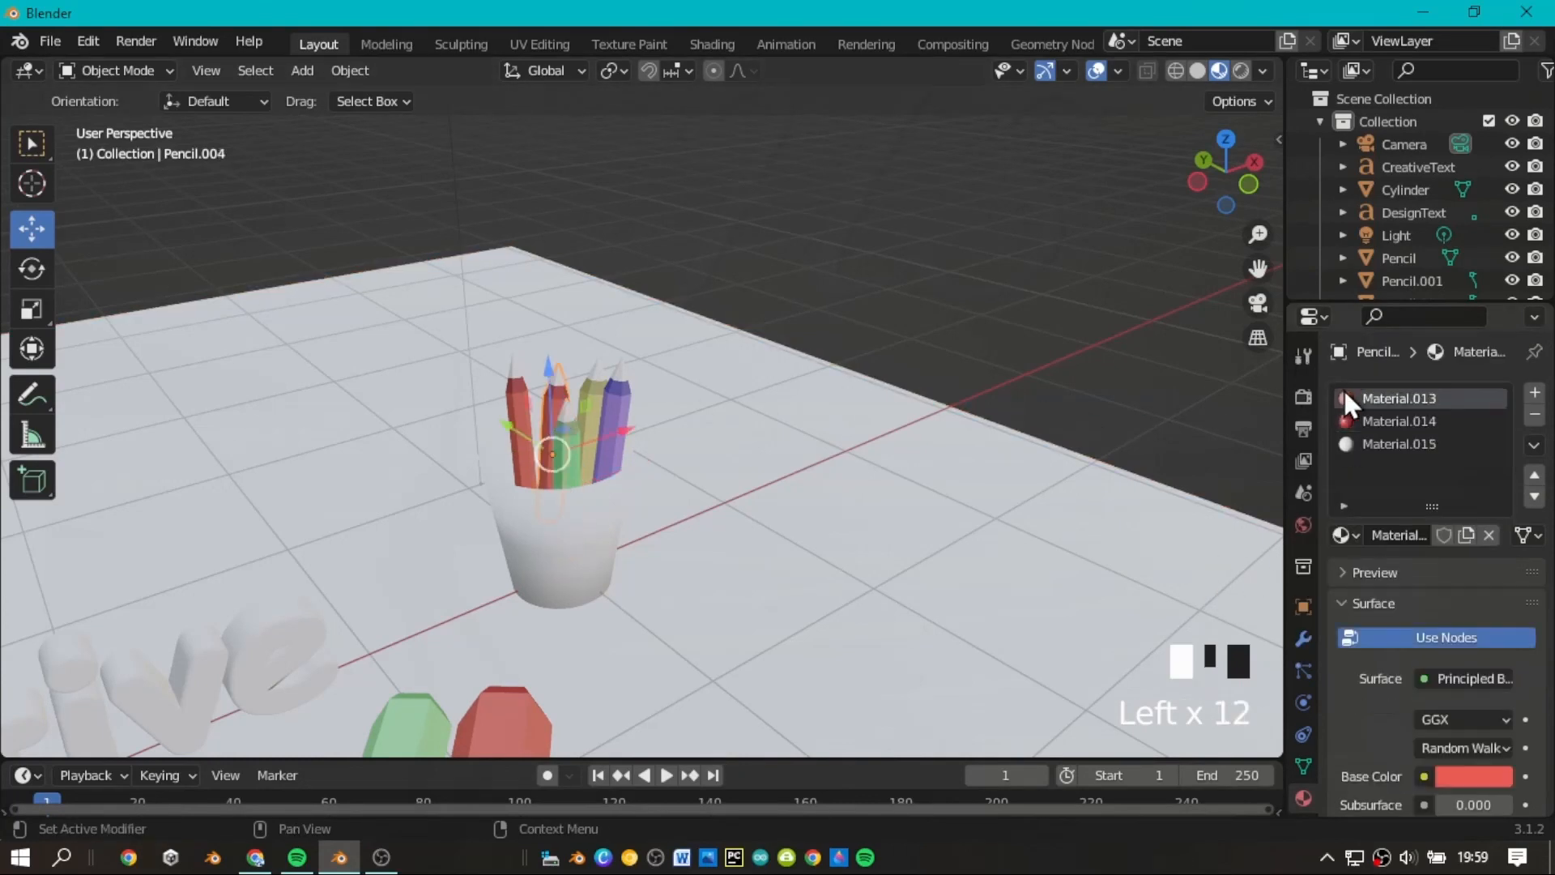
click(1488, 777)
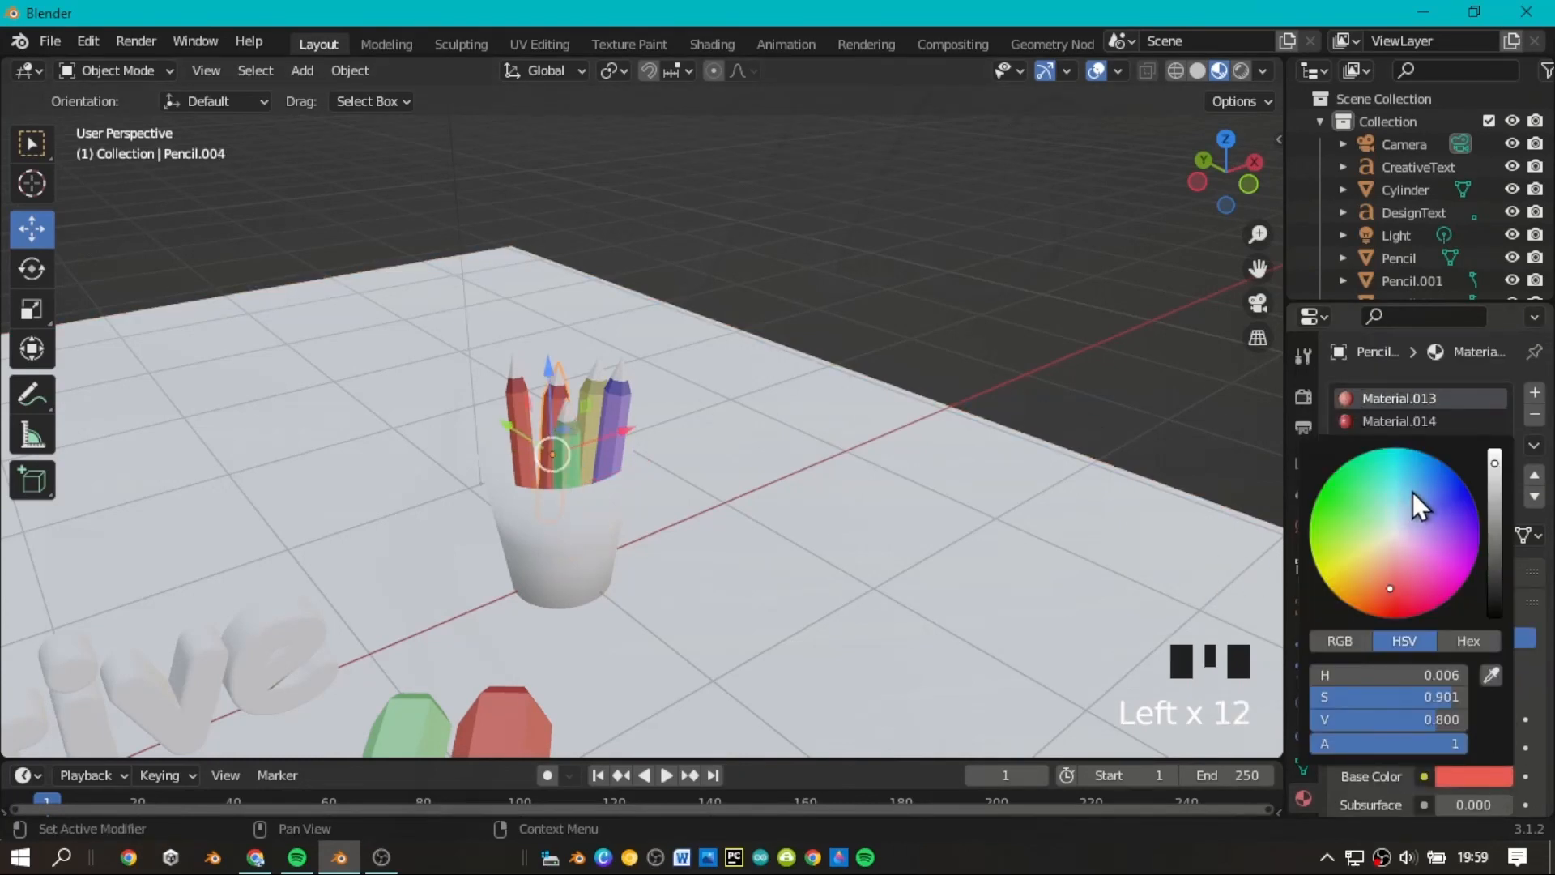
click(1419, 562)
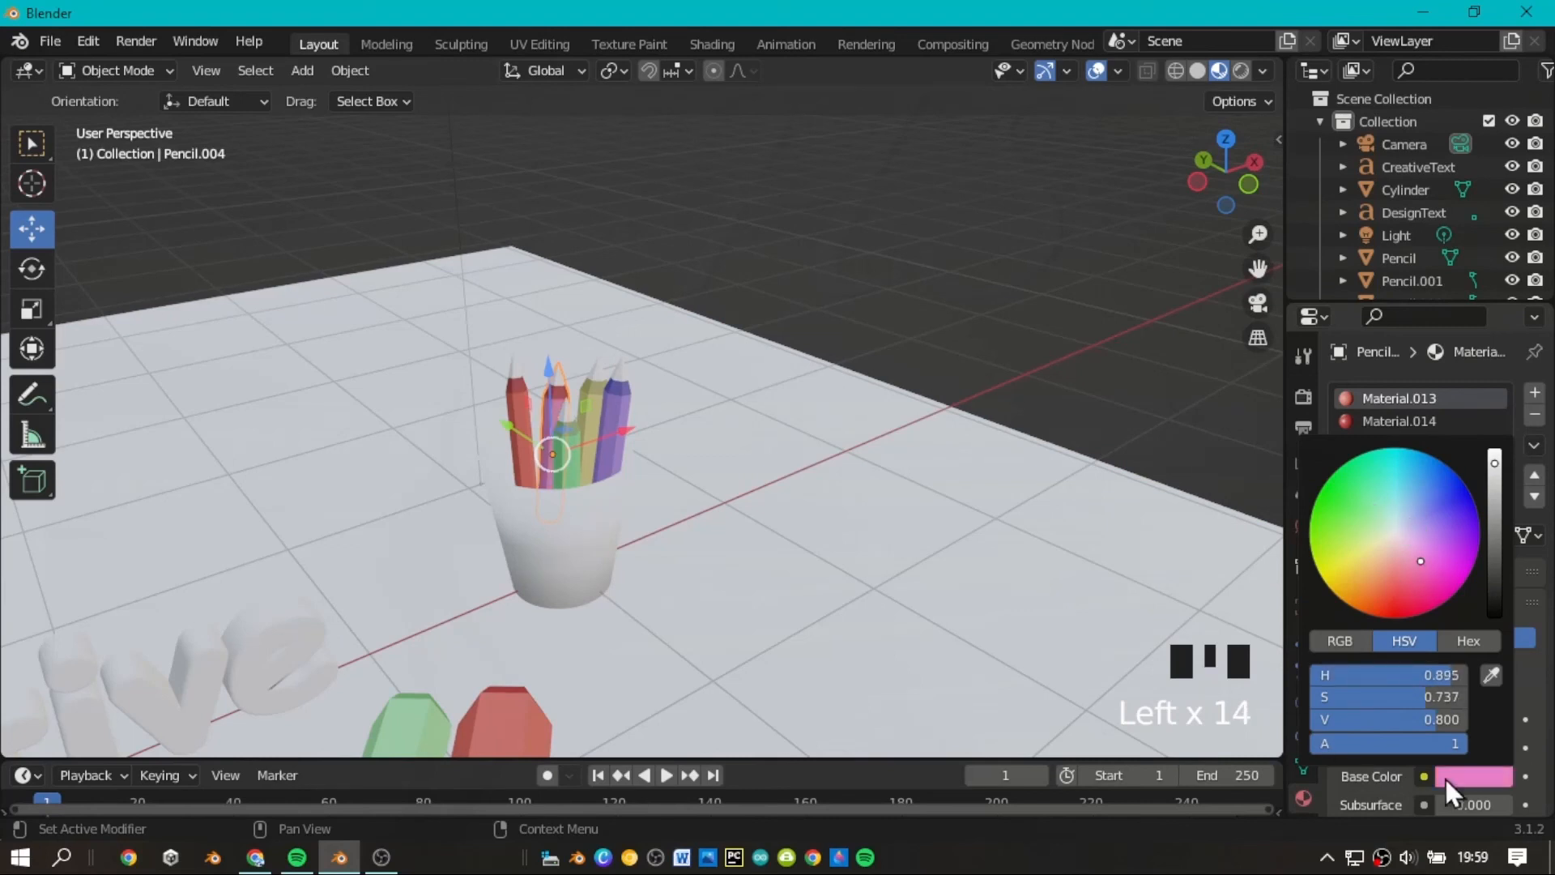
click(1371, 422)
click(1490, 679)
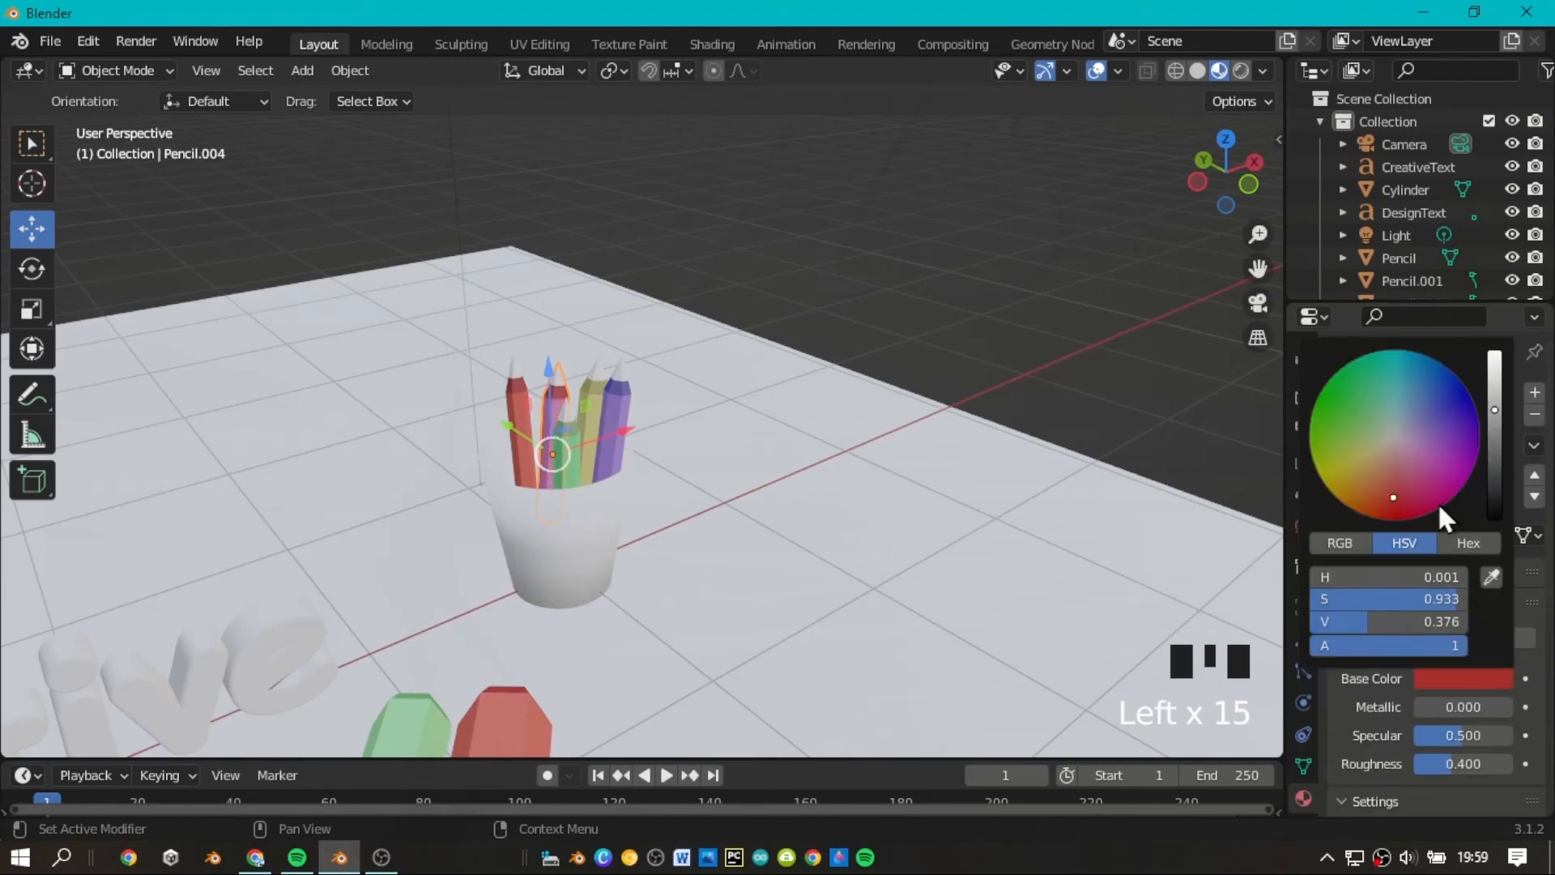
click(1421, 449)
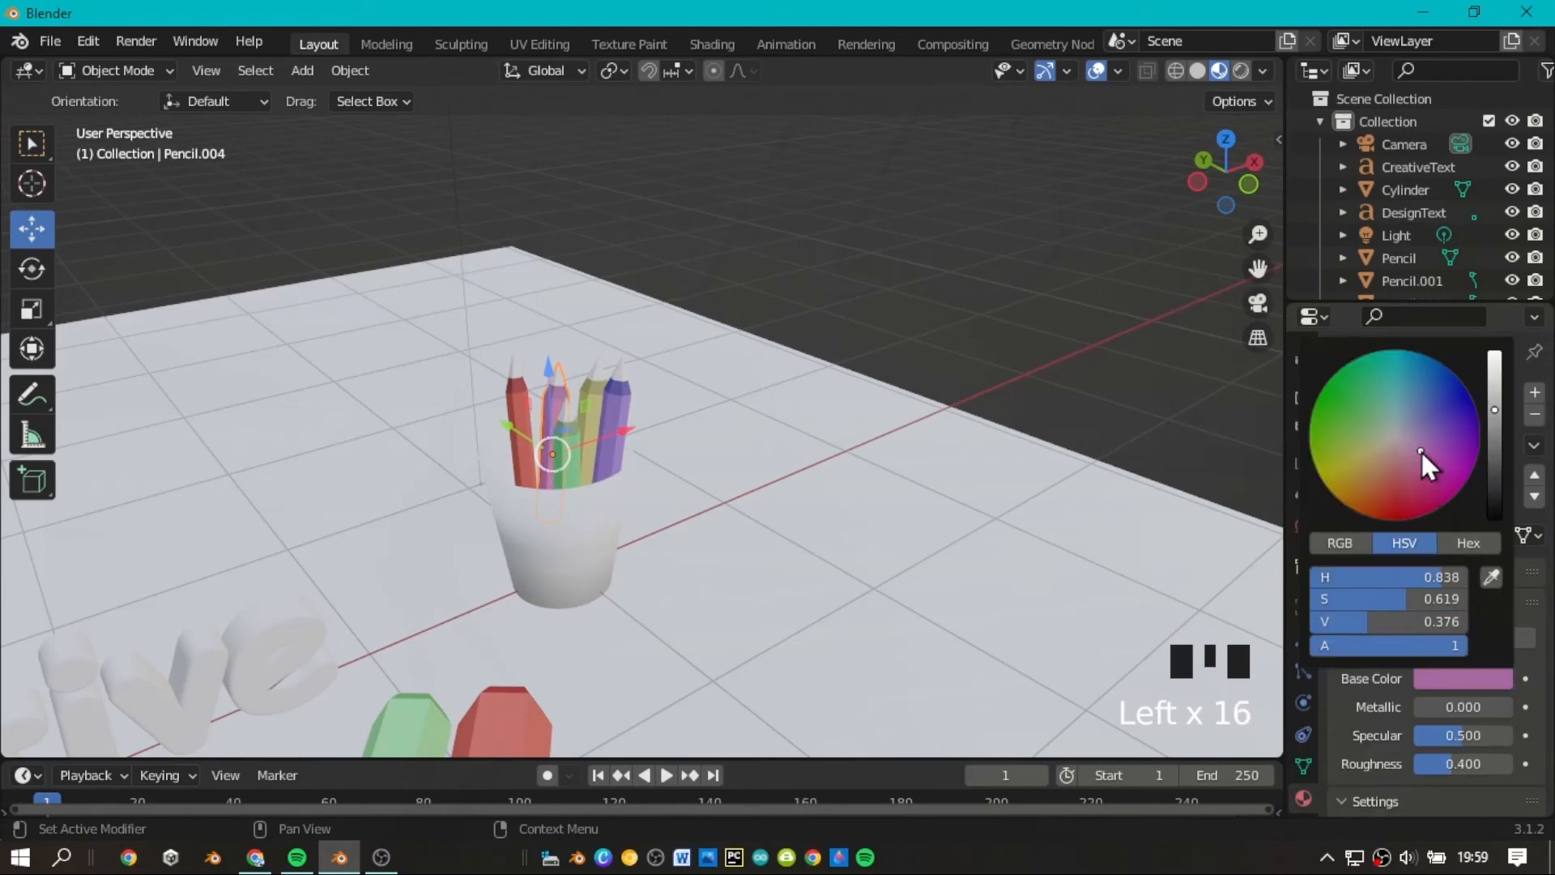
Recolor the last red pencil in the cup, with a darker teal blue for Material.020 and bright turquoise for Material.019.
click(518, 390)
click(1471, 676)
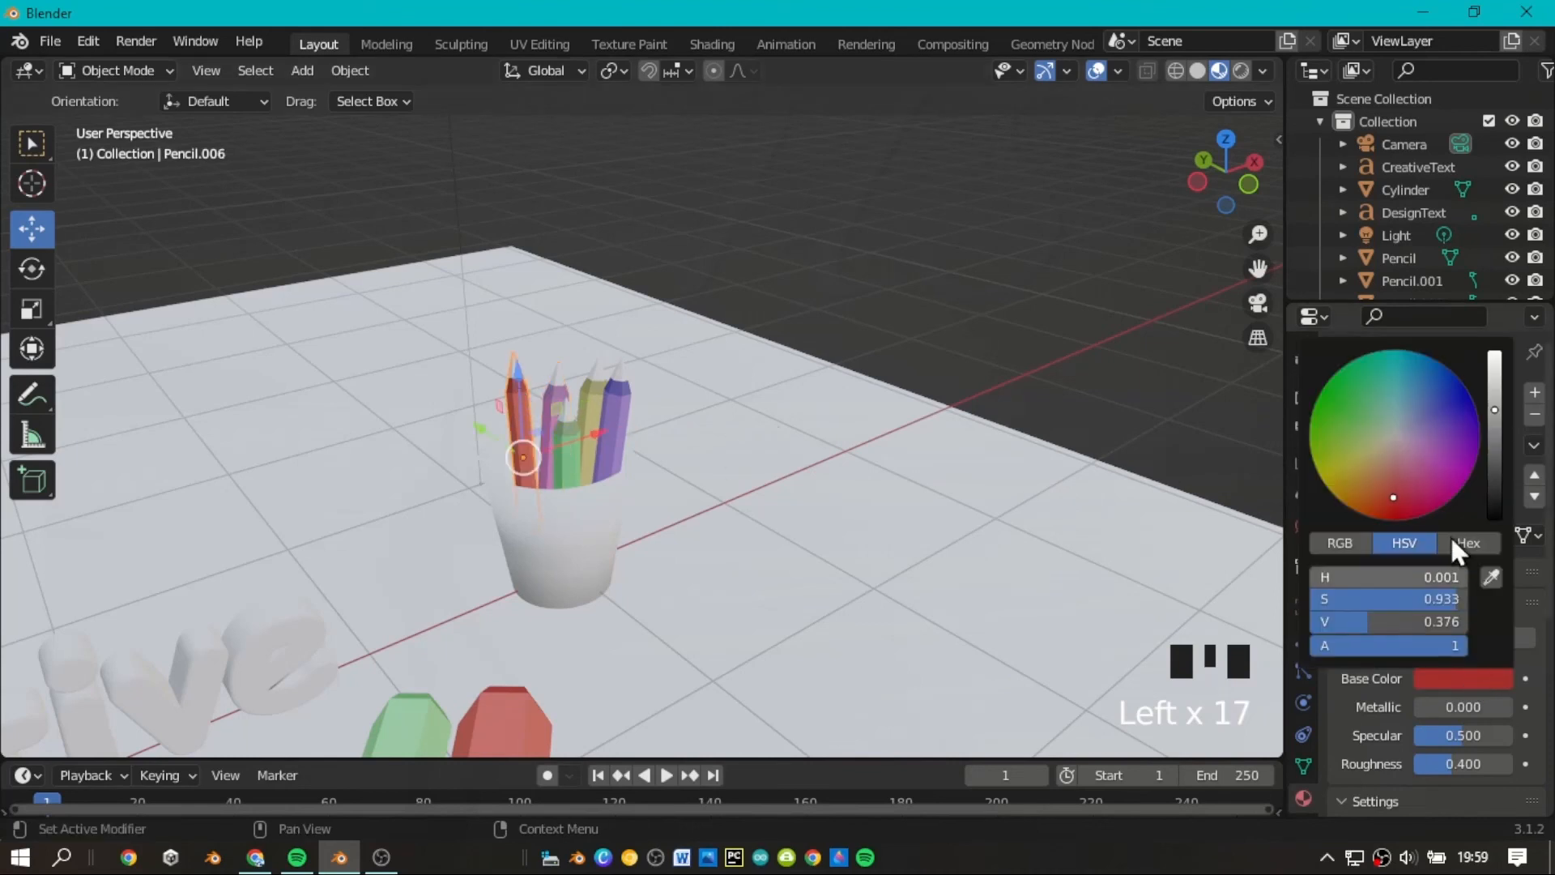
click(1401, 396)
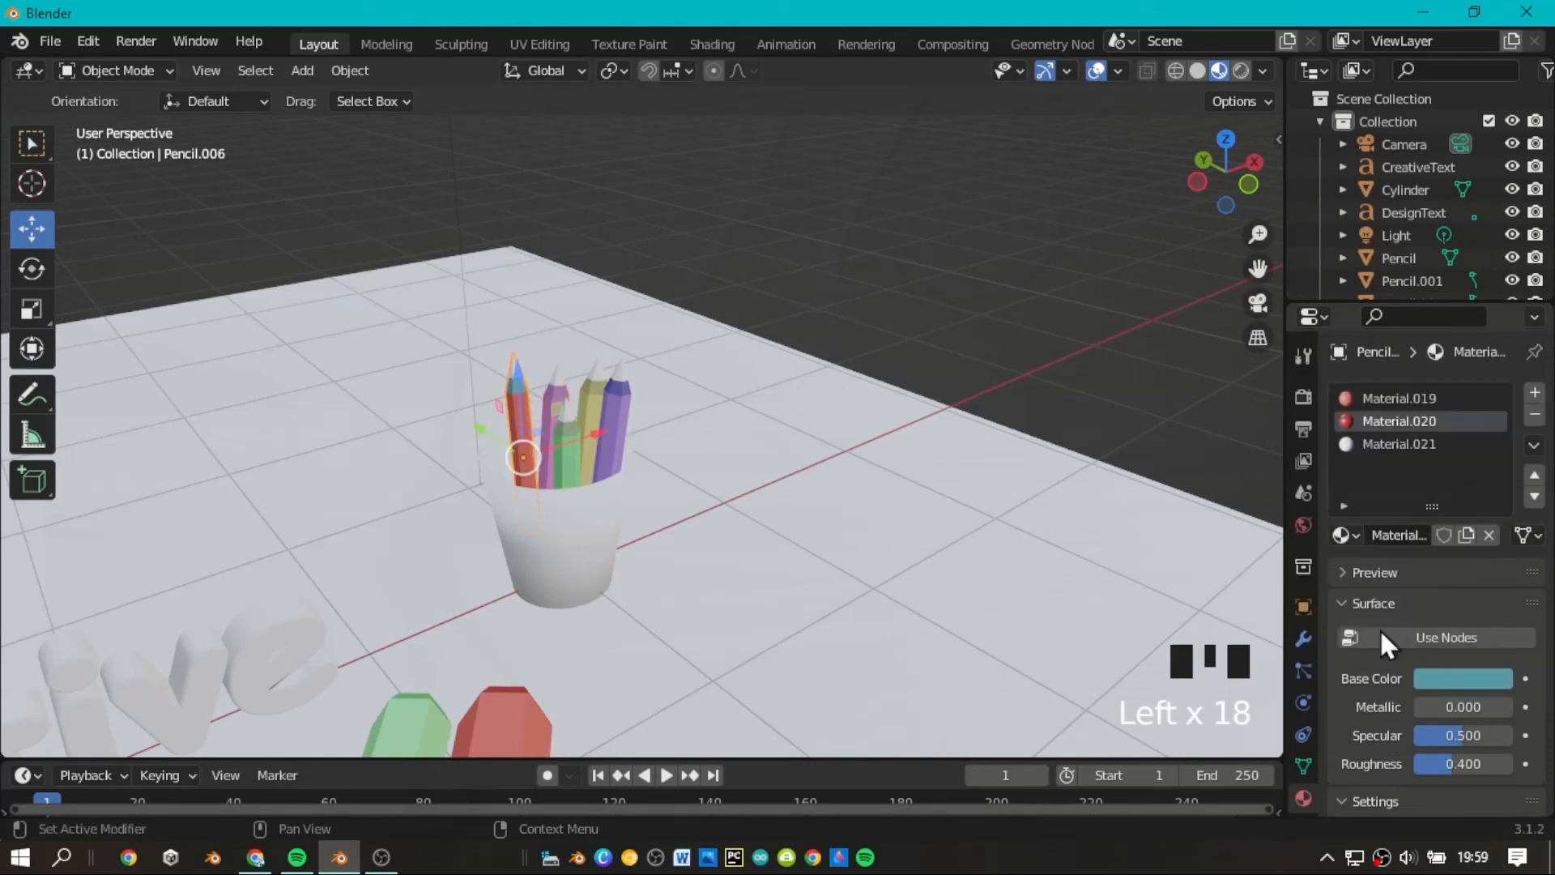
click(1380, 400)
click(1464, 635)
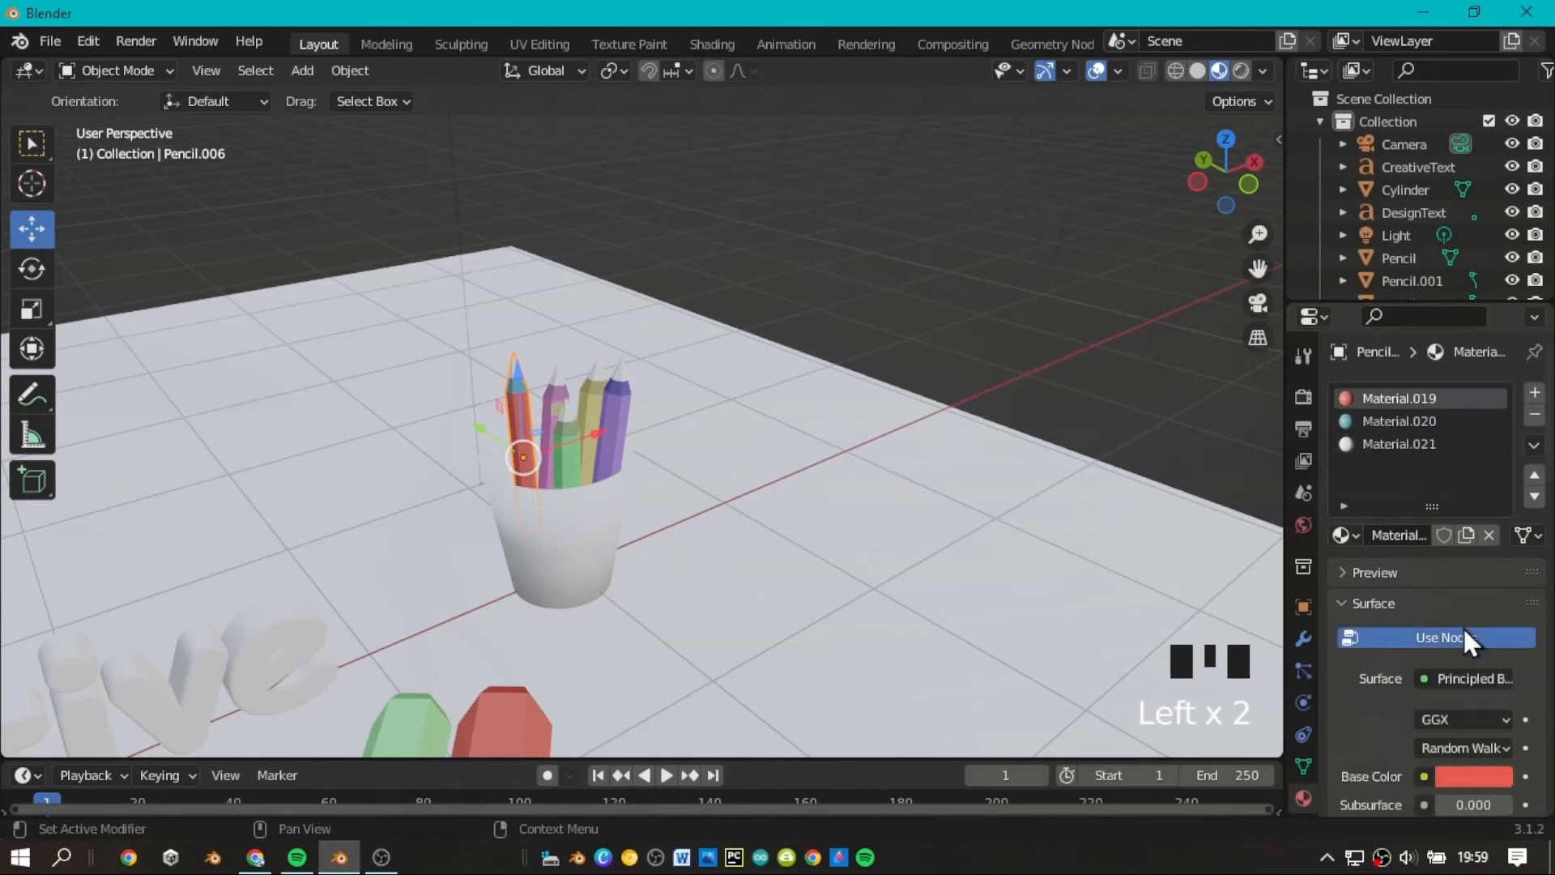
click(1447, 770)
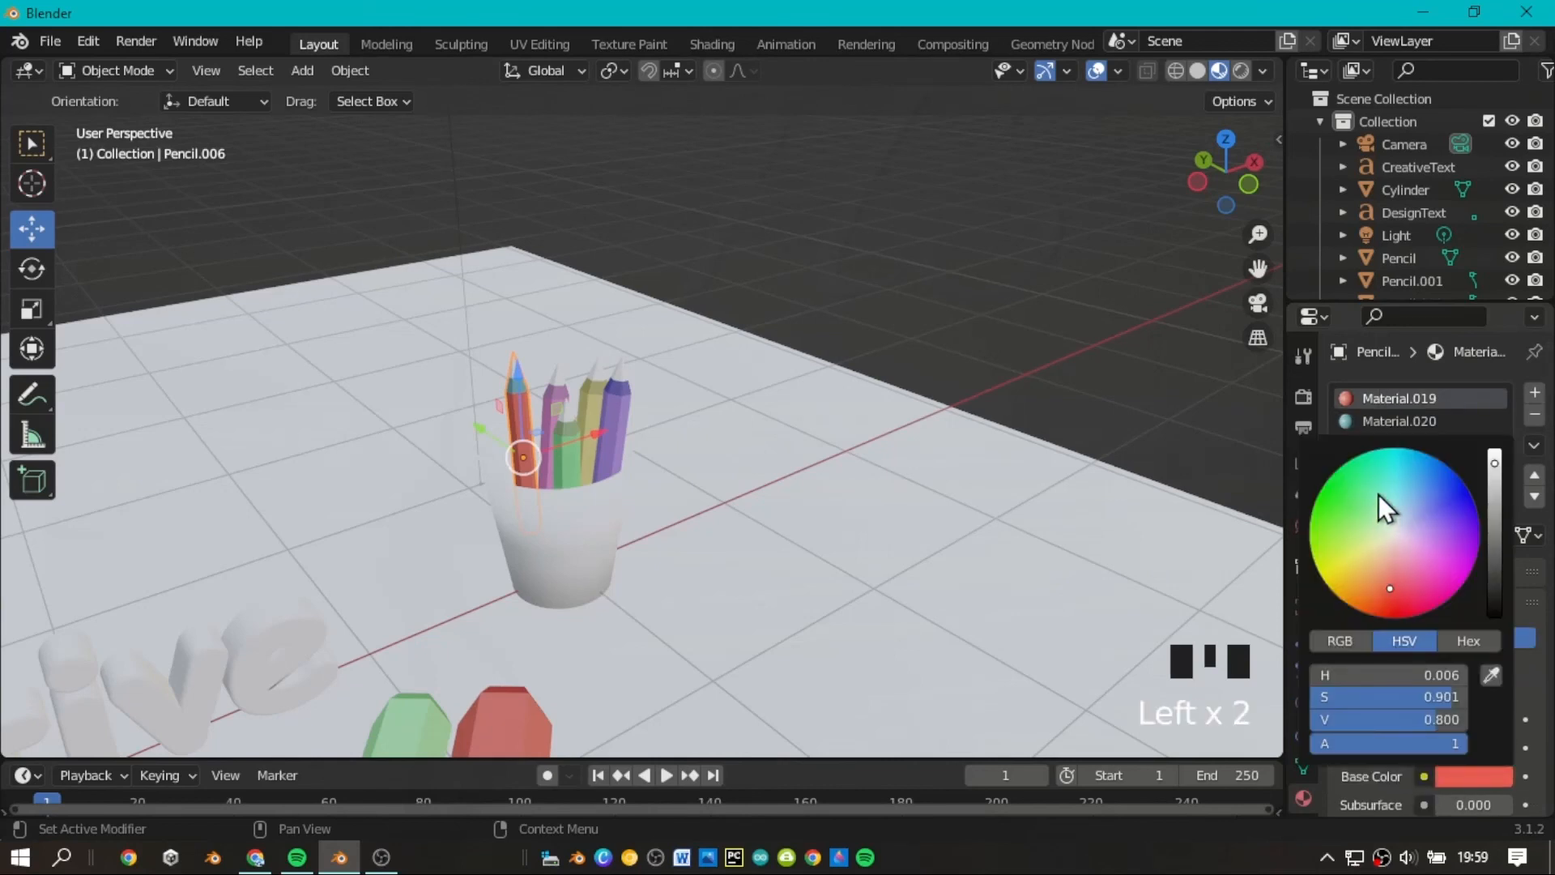
click(1379, 494)
click(1381, 484)
click(1083, 312)
Examine the whole scene with the texts, the two large pencils and the filled cup from several distances and angles.
scroll(1149, 240, down, 5)
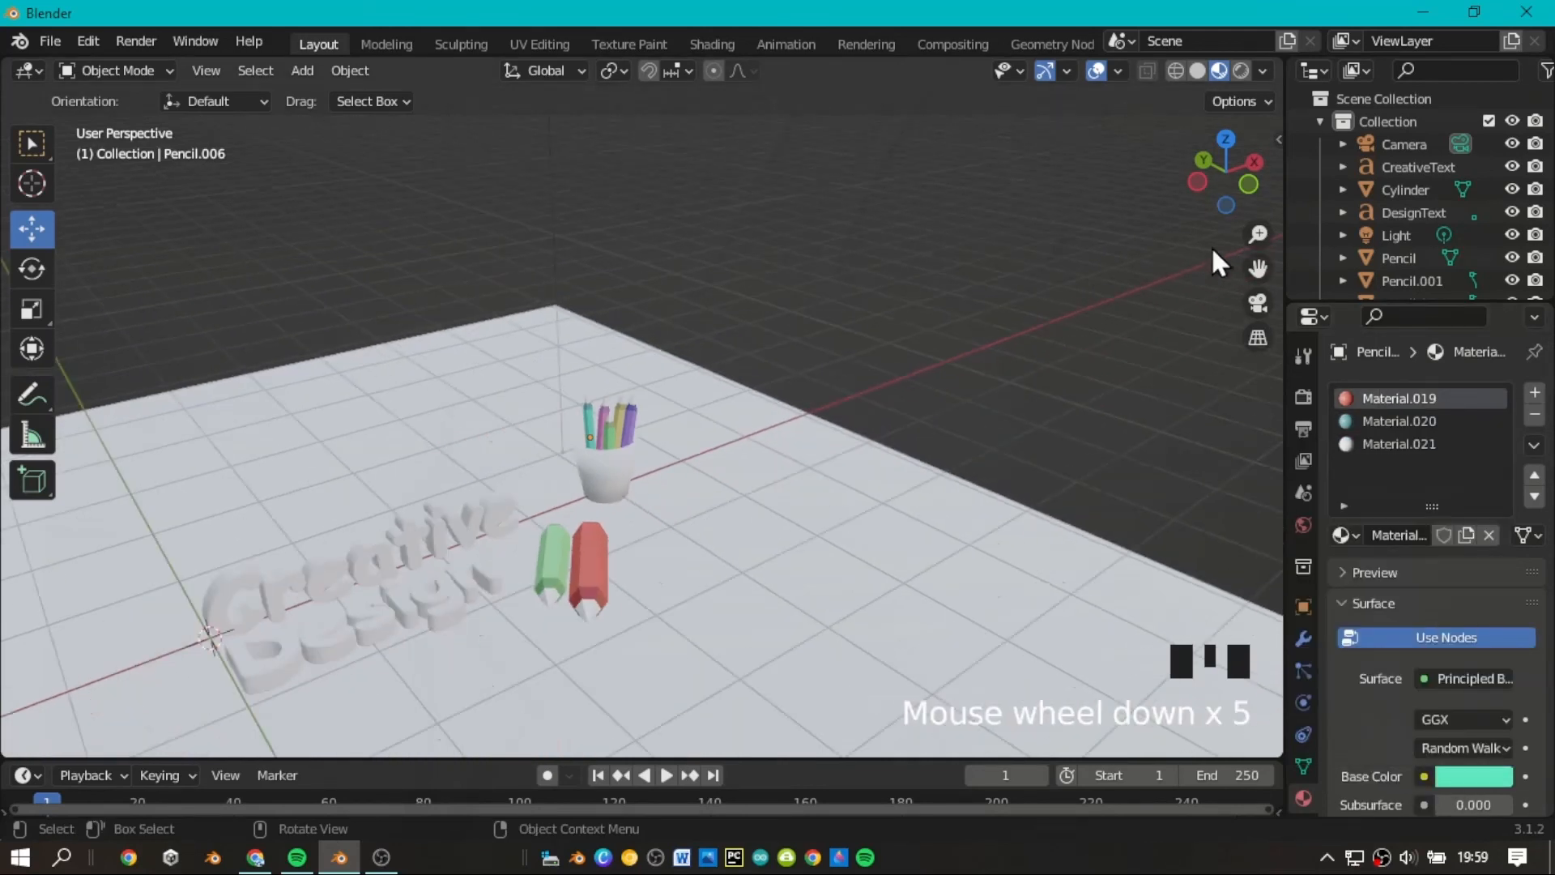
scroll(1215, 247, up, 6)
scroll(1276, 279, down, 7)
scroll(1257, 276, up, 2)
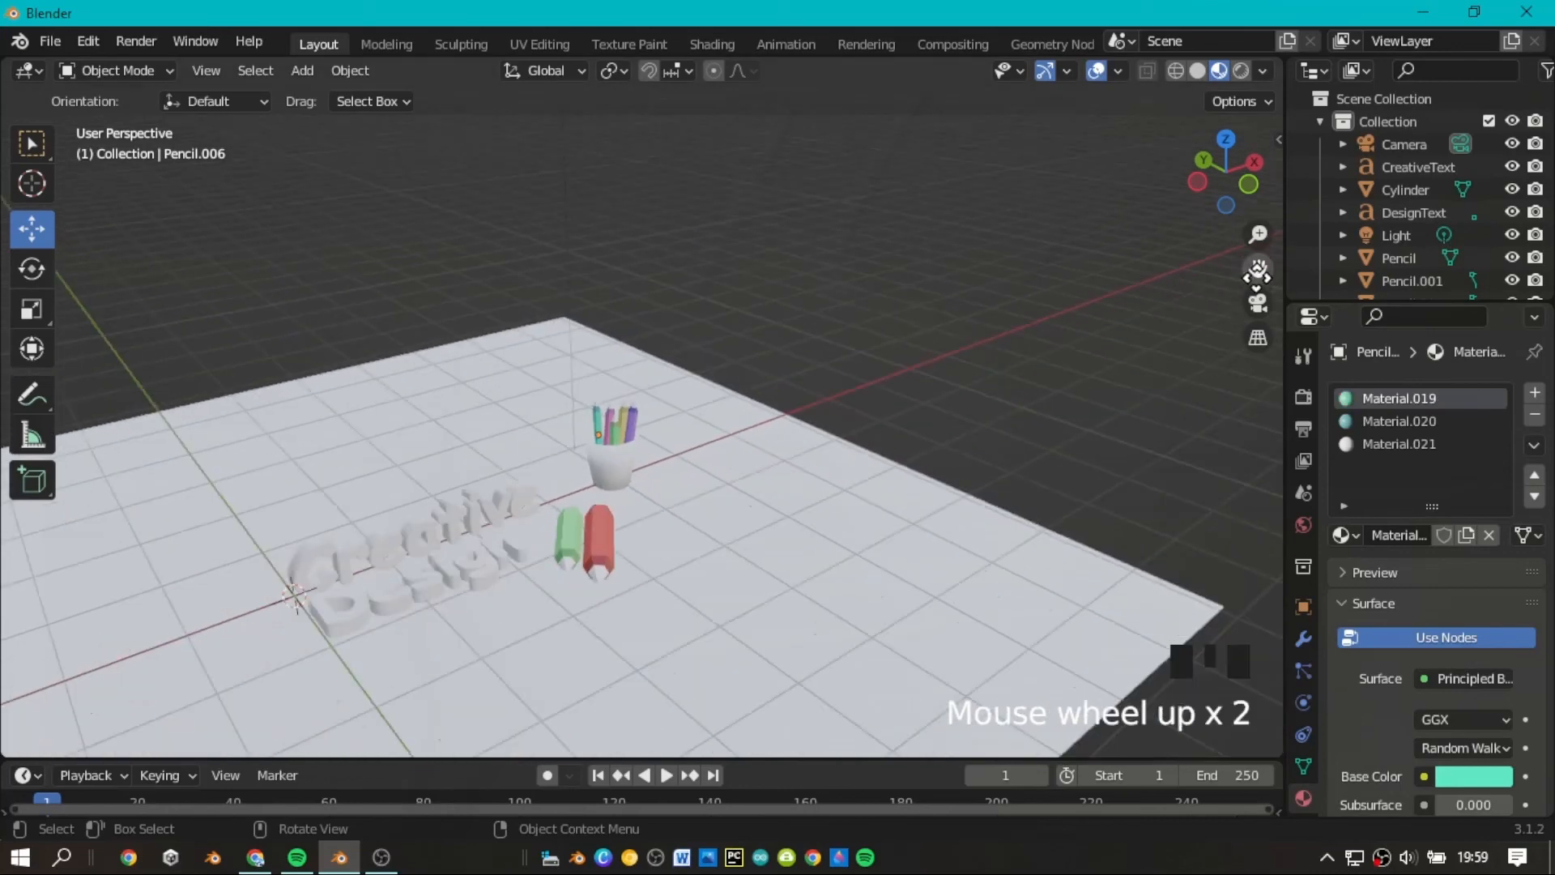
scroll(1258, 277, up, 2)
mouse_move(1258, 275)
mouse_down()
mouse_move(1312, 243)
mouse_move(1386, 241)
mouse_move(1258, 255)
mouse_move(1255, 290)
mouse_up()
scroll(1257, 273, up, 3)
scroll(1258, 271, down, 2)
scroll(685, 535, down, 3)
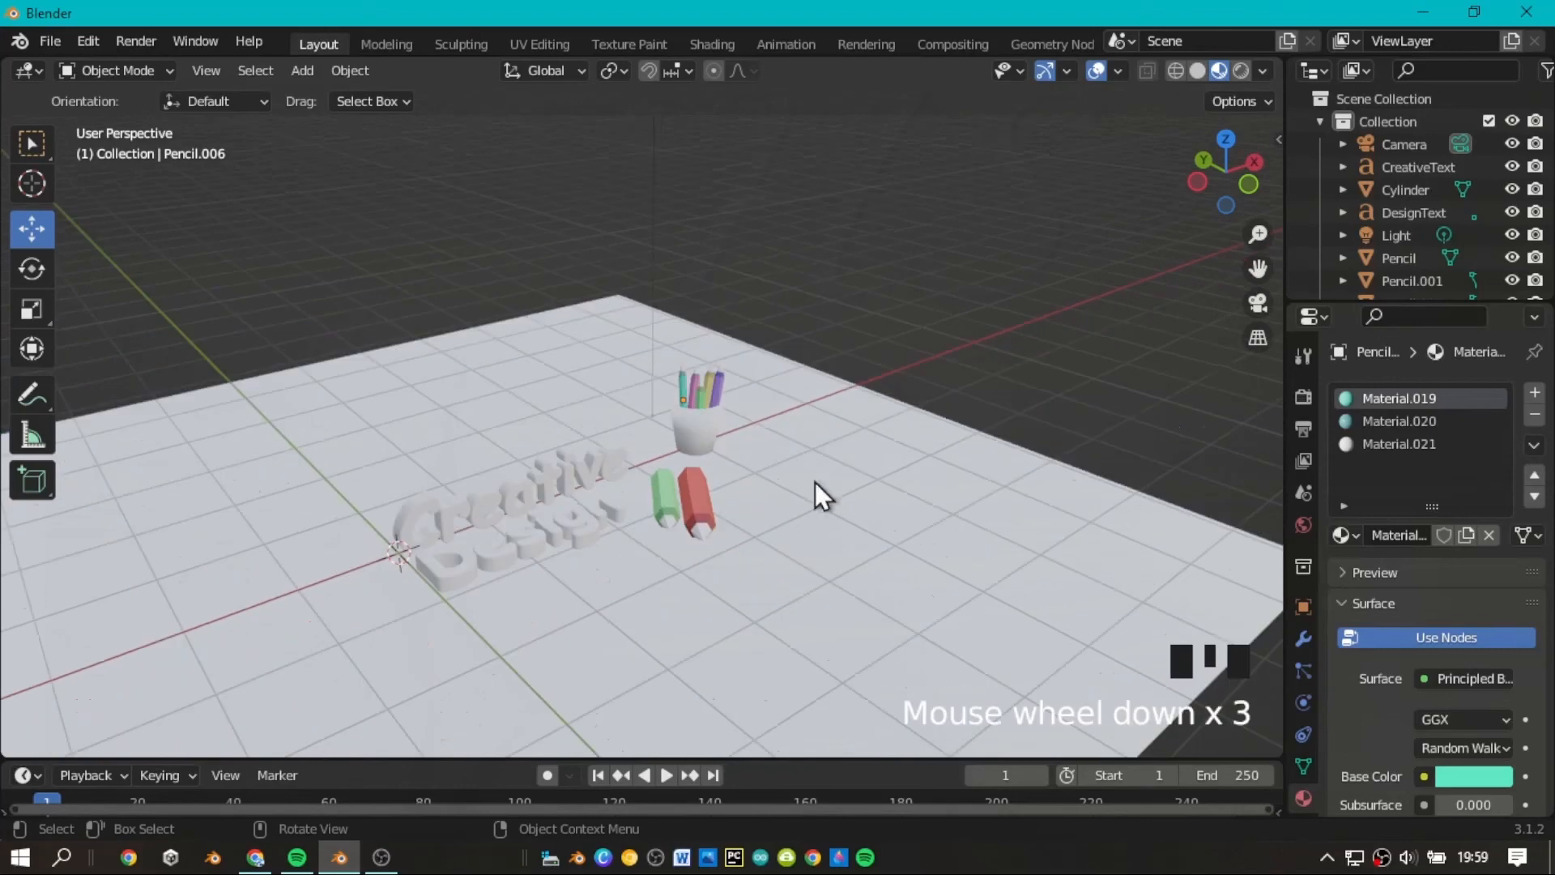
scroll(1211, 272, up, 3)
drag(1250, 202, 1244, 186)
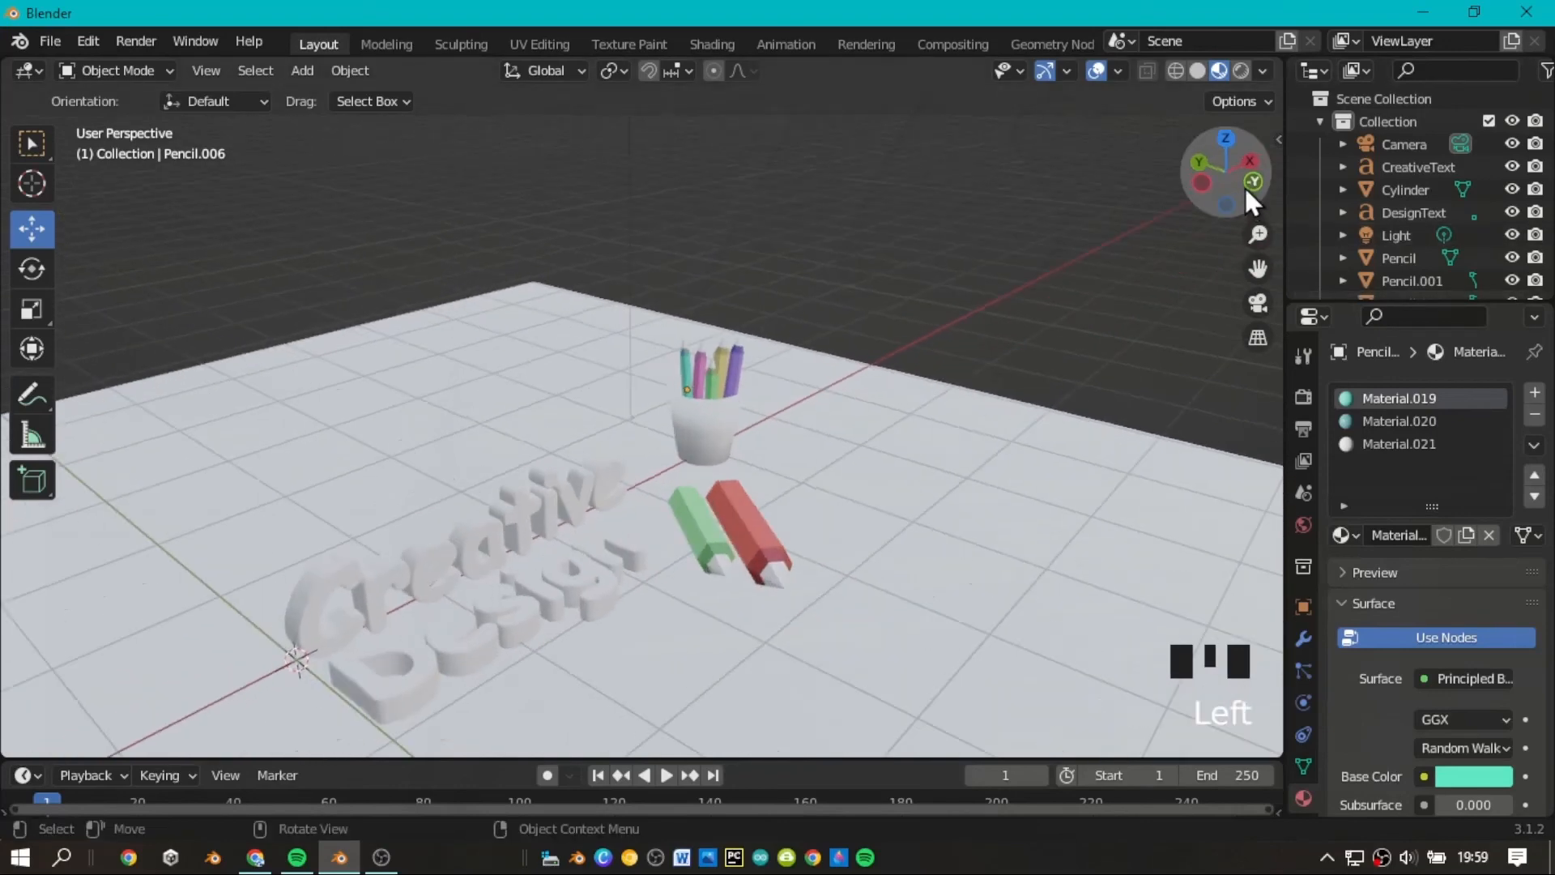
scroll(1243, 187, down, 1)
mouse_move(1253, 239)
mouse_down()
mouse_move(1261, 268)
mouse_move(1235, 89)
mouse_up()
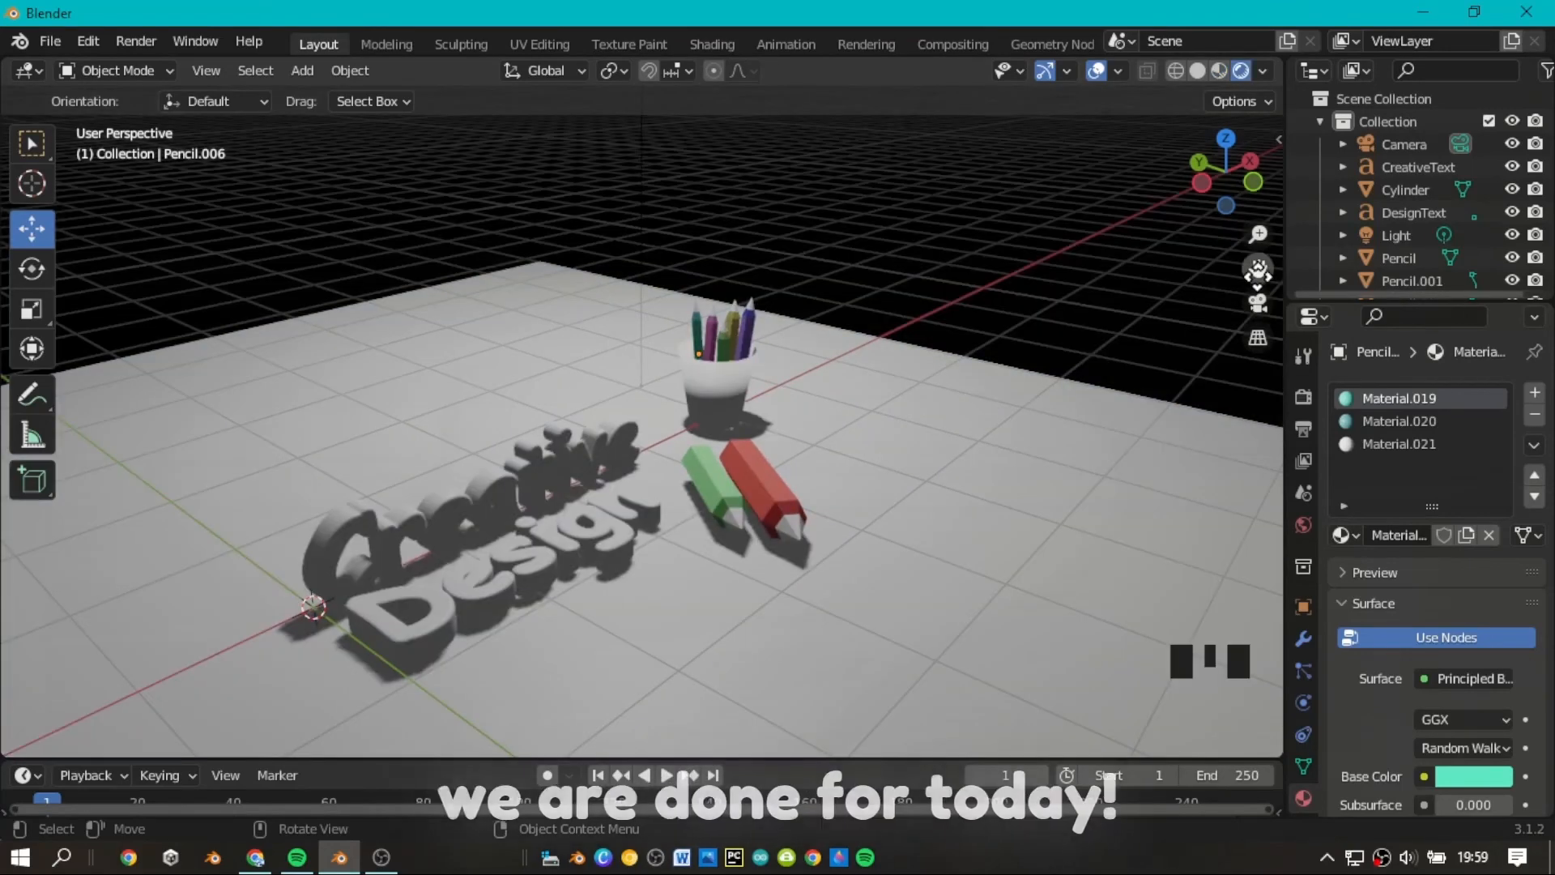
Switch the viewport to Rendered shading and inspect the scene's lighting and shadows.
drag(1258, 276, 1248, 267)
scroll(1243, 263, up, 3)
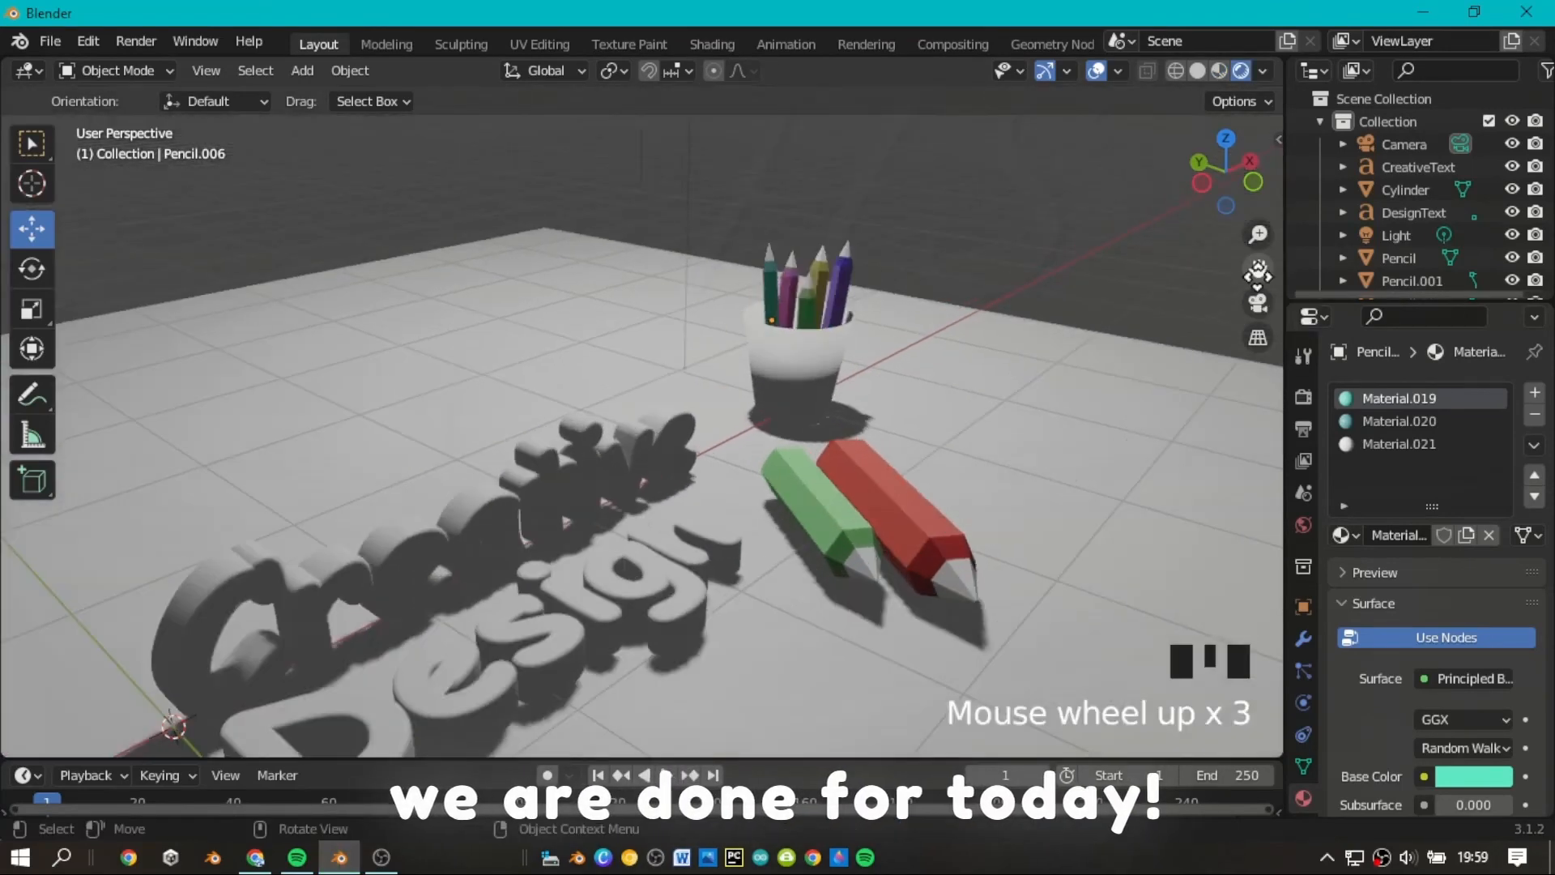
scroll(1242, 262, down, 2)
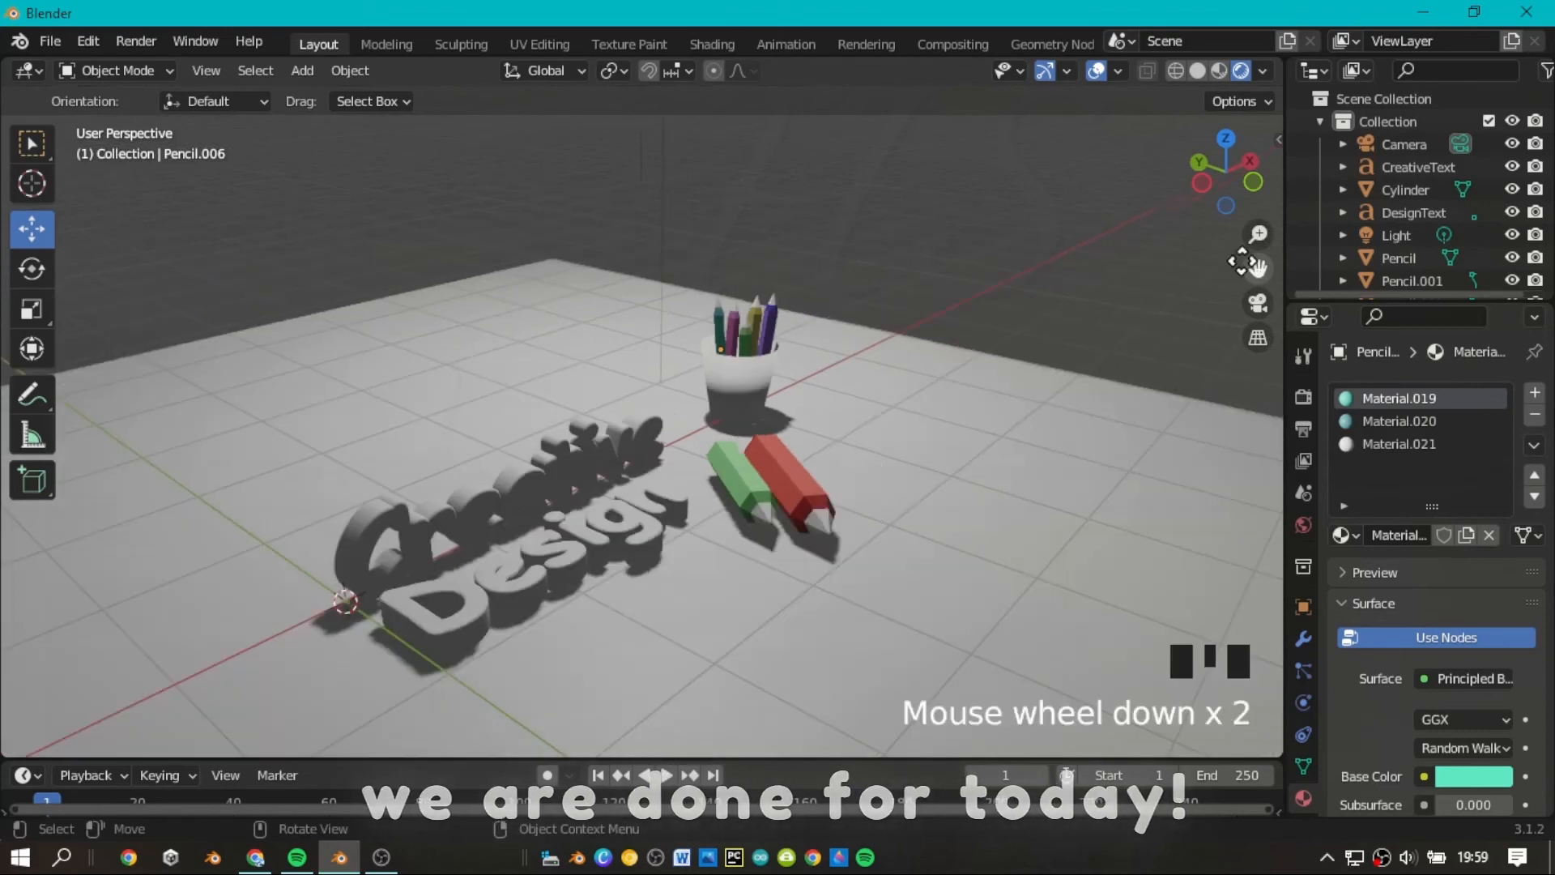
Switch the viewport to Solid shading and view the scene from a slightly different angle.
click(1199, 67)
click(1199, 67)
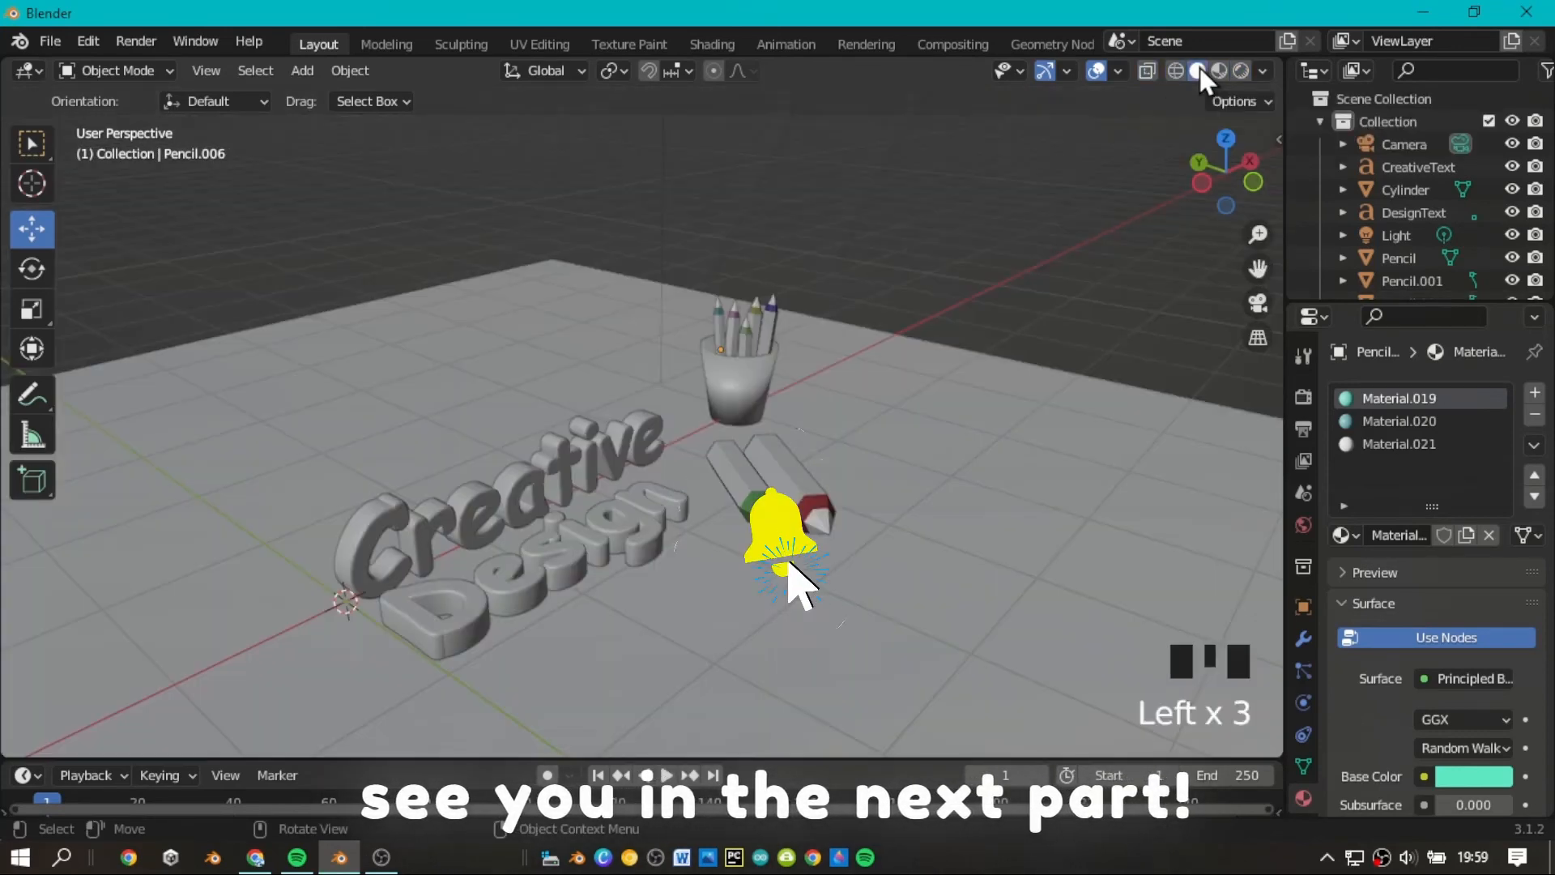
scroll(1207, 139, down, 1)
drag(1207, 138, 1215, 152)
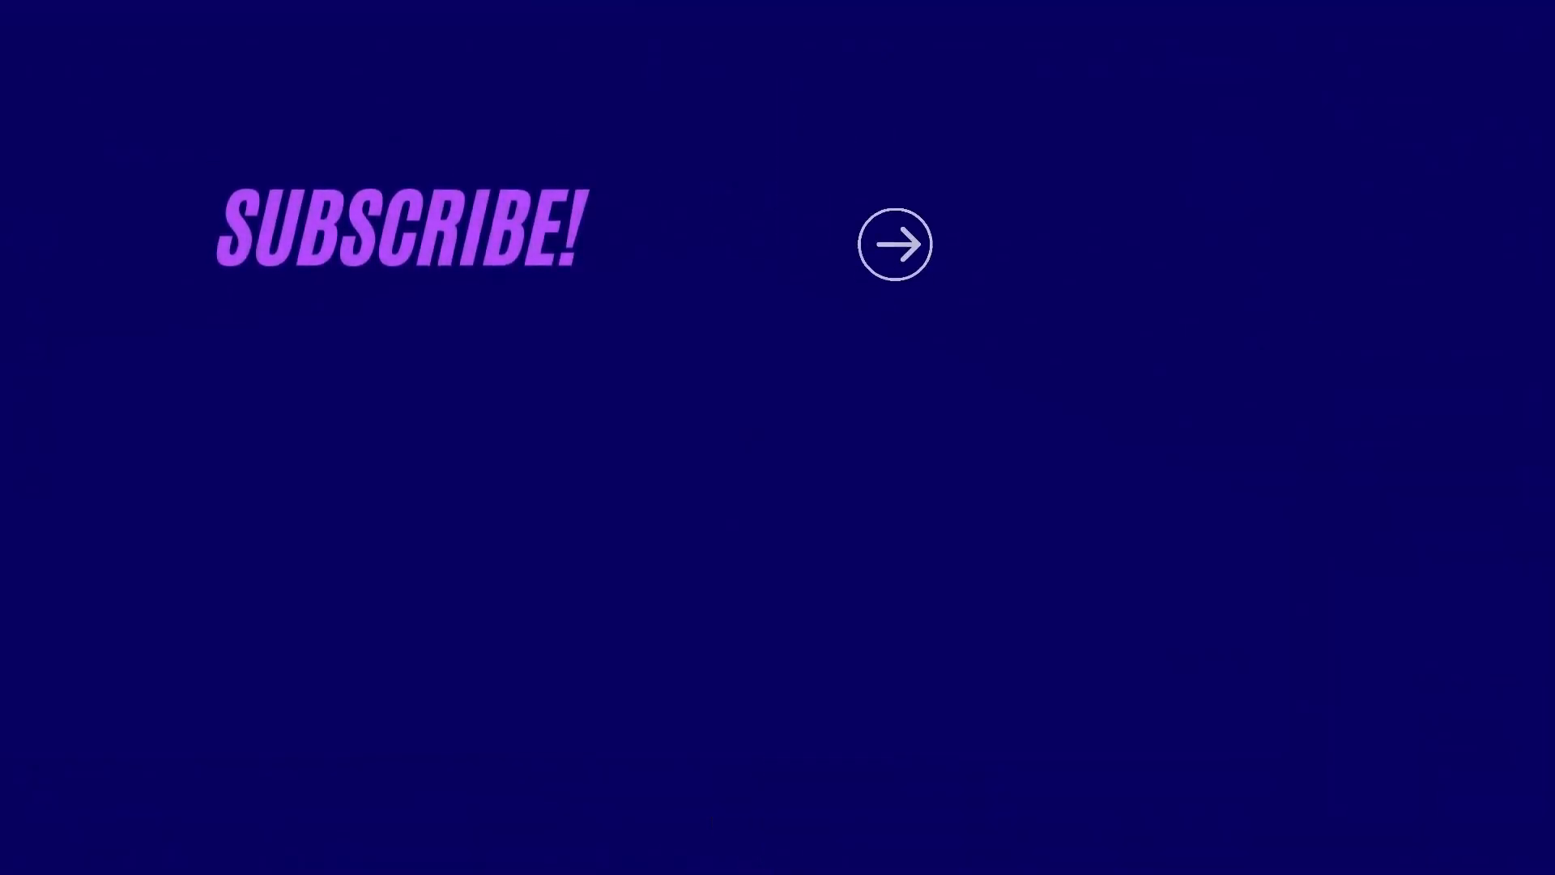